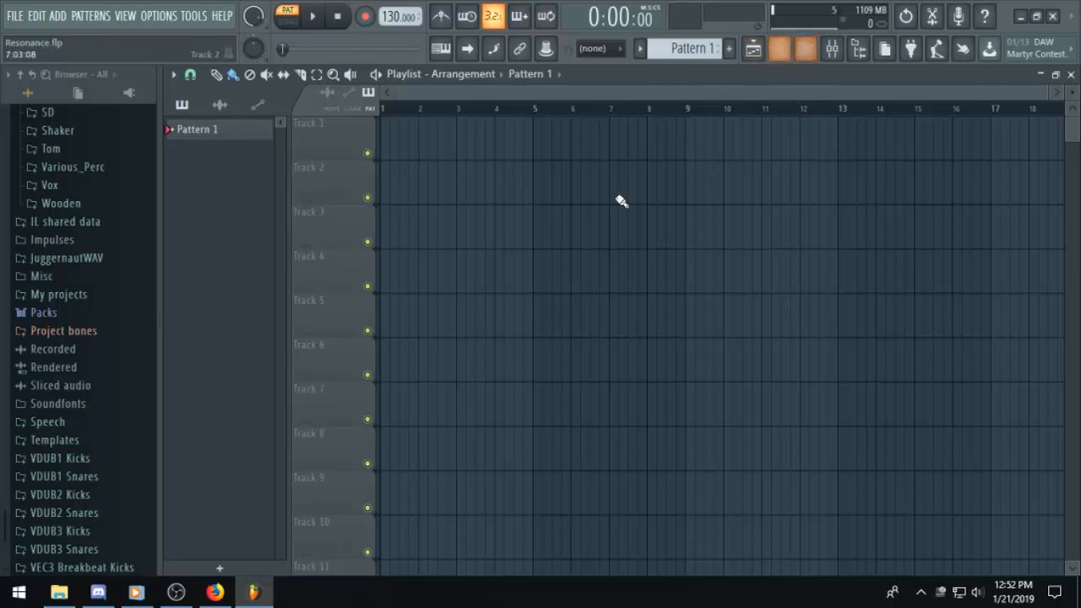
Open the first Kontakt 5 instrument from the channel rack and browse its sample libraries.
click(779, 48)
scroll(879, 321, down, 1)
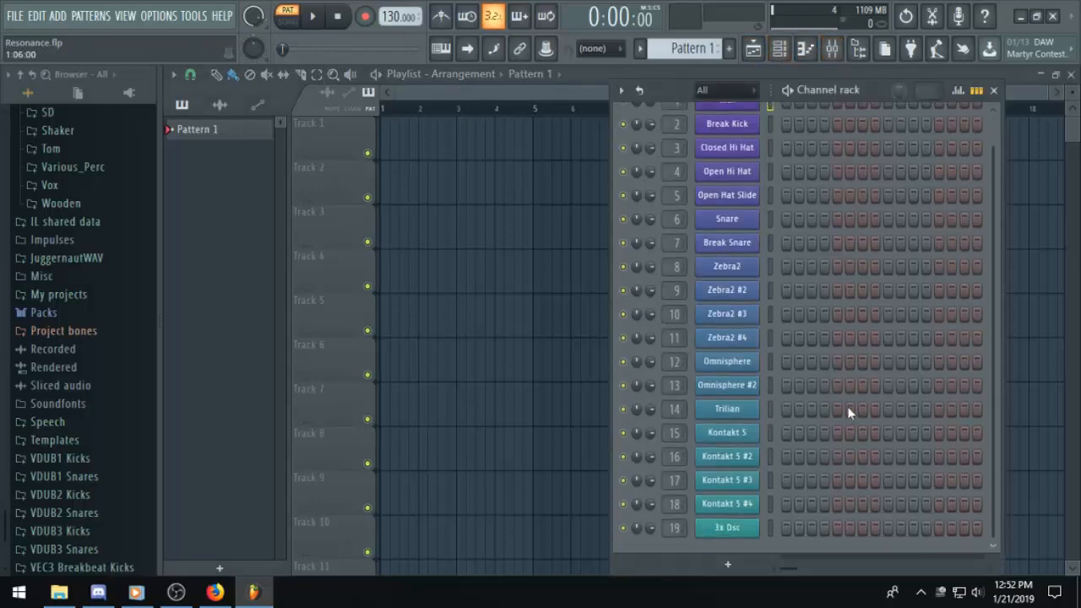
click(747, 432)
drag(634, 256, 593, 97)
drag(485, 198, 484, 246)
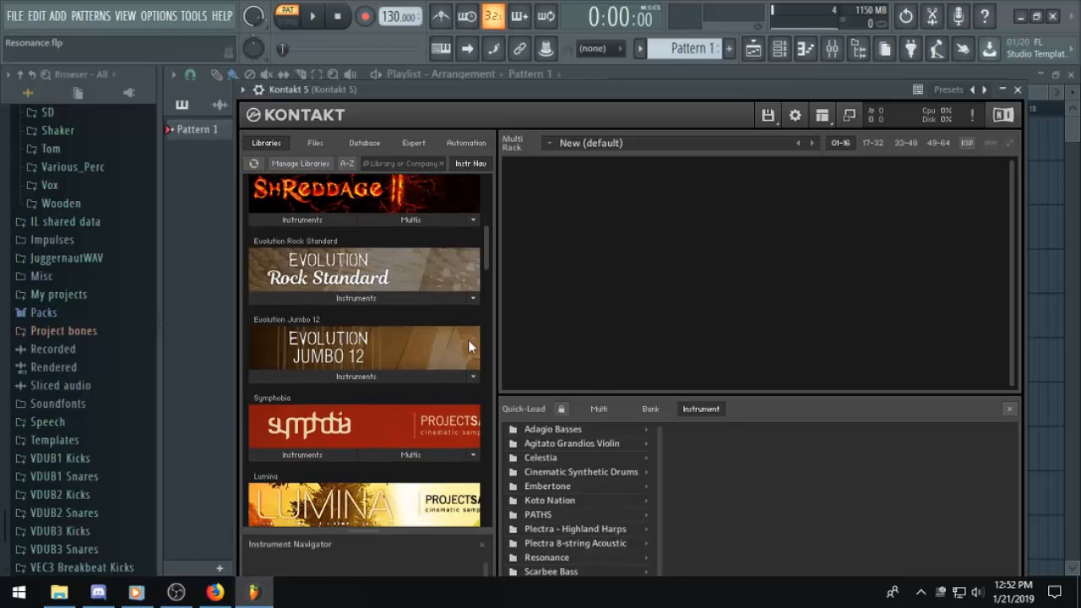
drag(488, 257, 490, 295)
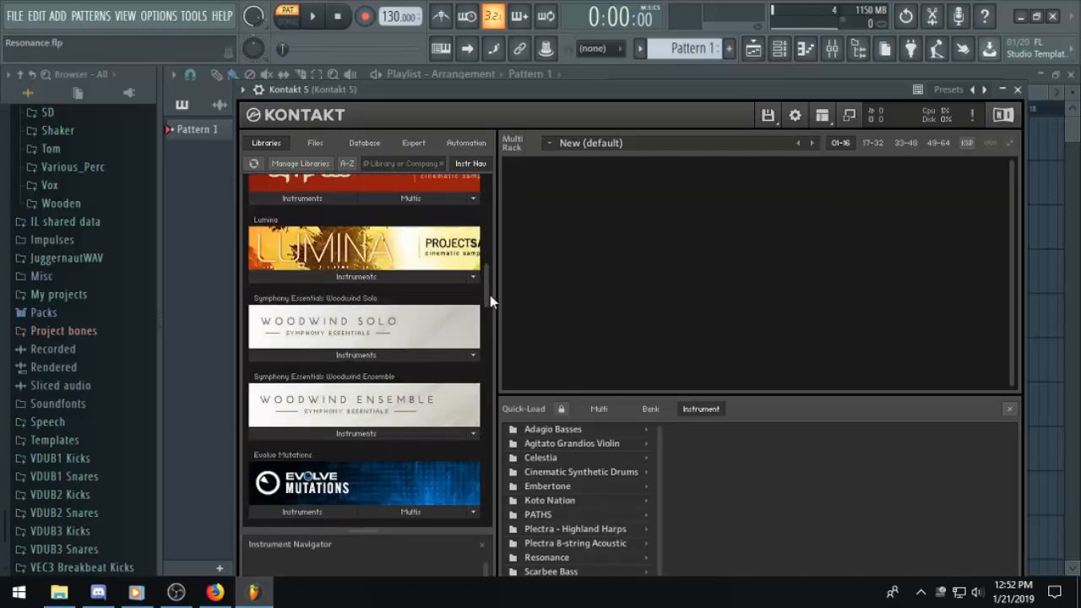
Load the Stonaphone - Mallets patch from the Natural patches of the Resonance library into Kontakt.
click(567, 471)
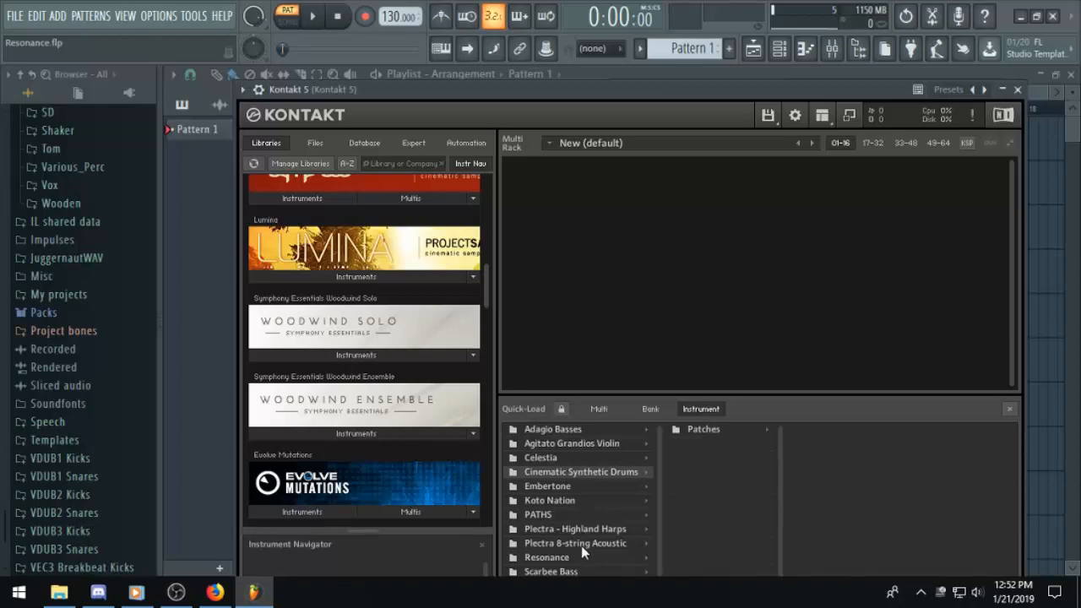
click(569, 556)
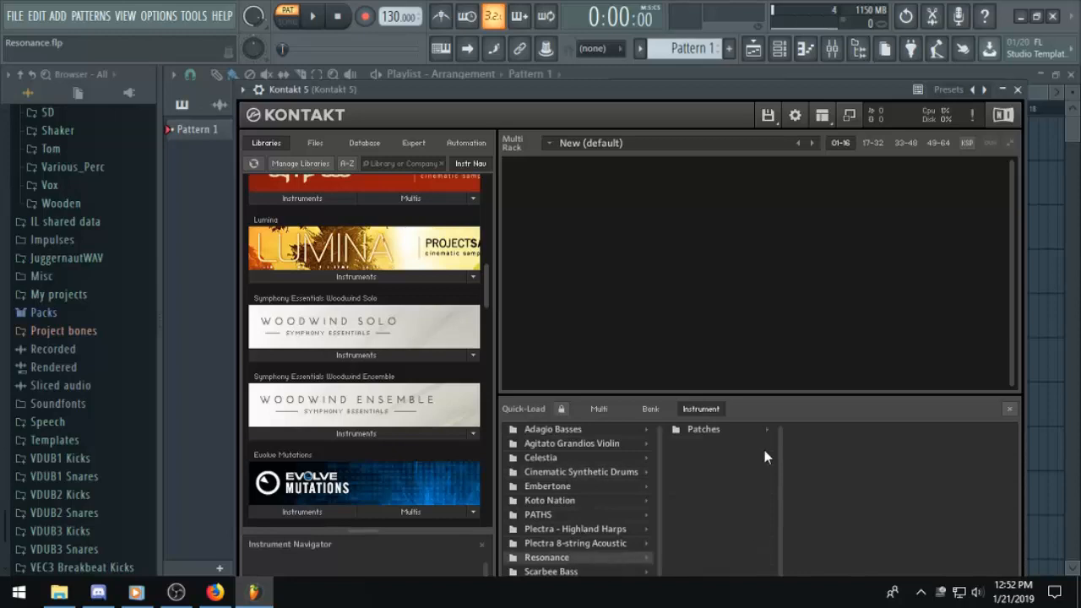
click(725, 432)
click(821, 443)
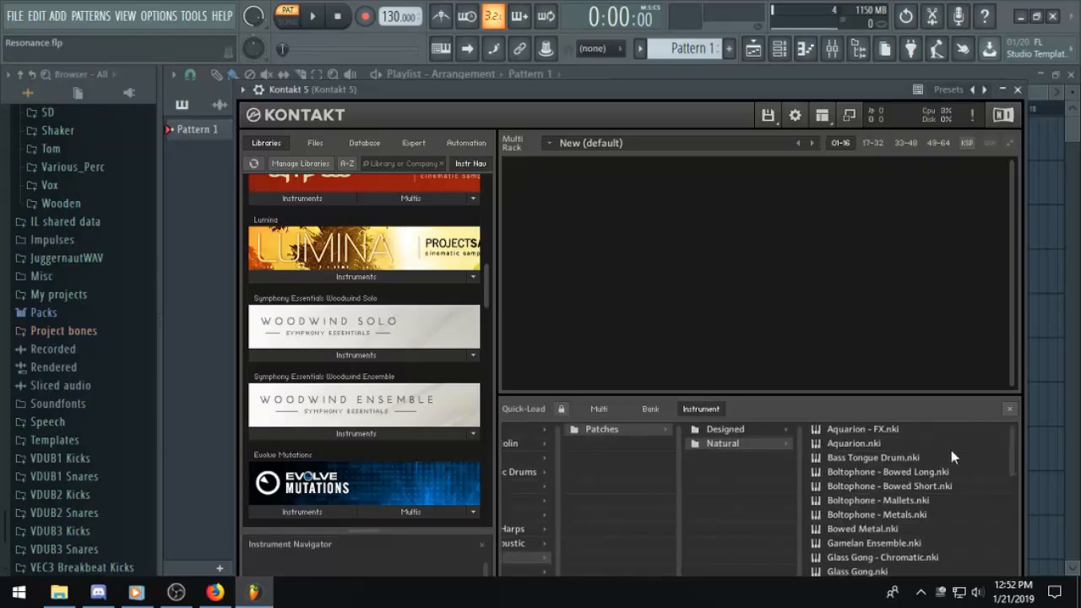
drag(1010, 440, 1012, 543)
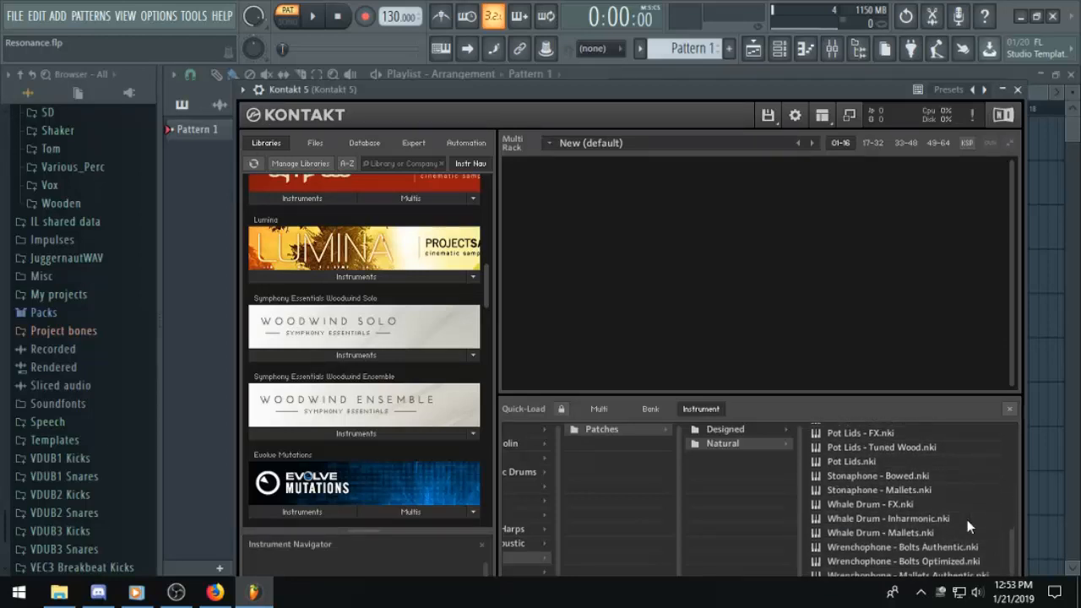
double_click(920, 490)
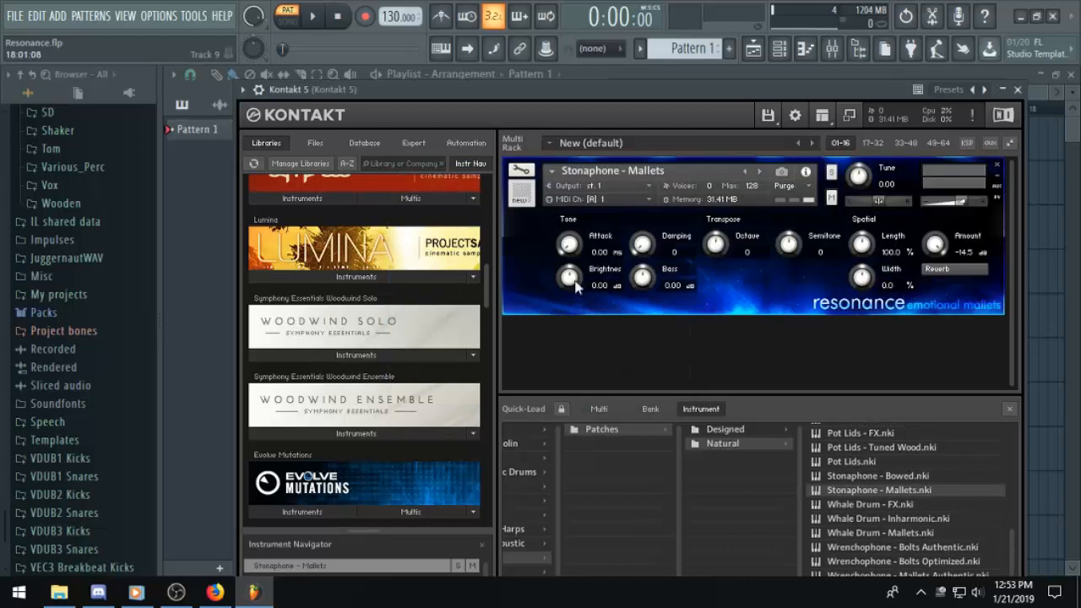
drag(776, 92, 707, 119)
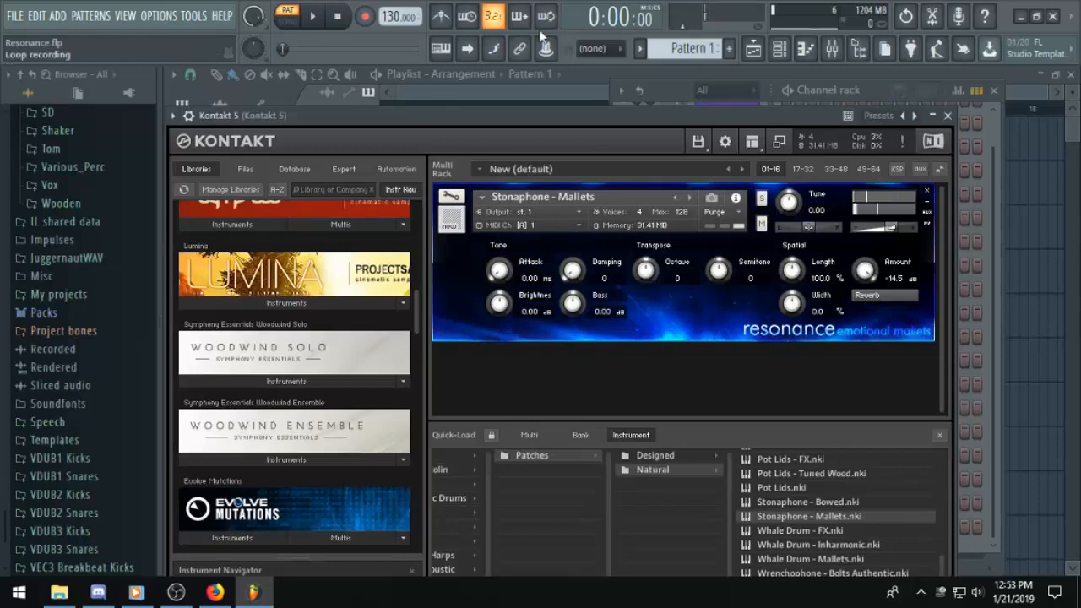
Add Fruity Reeverb 2 to effect slot 1 of the Kontakt 5 mixer track.
click(543, 95)
click(842, 52)
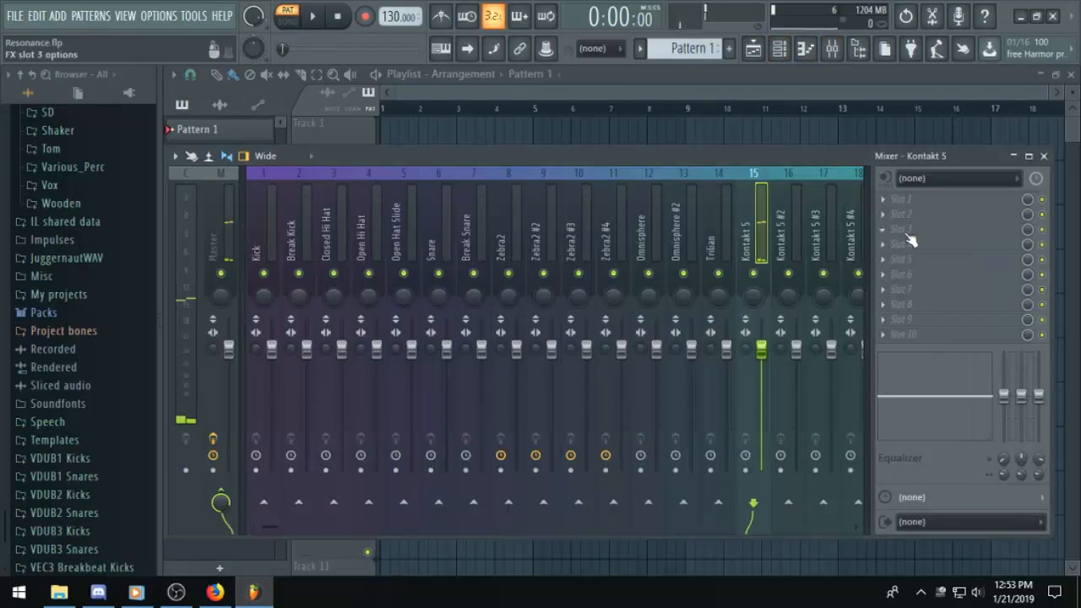
click(882, 198)
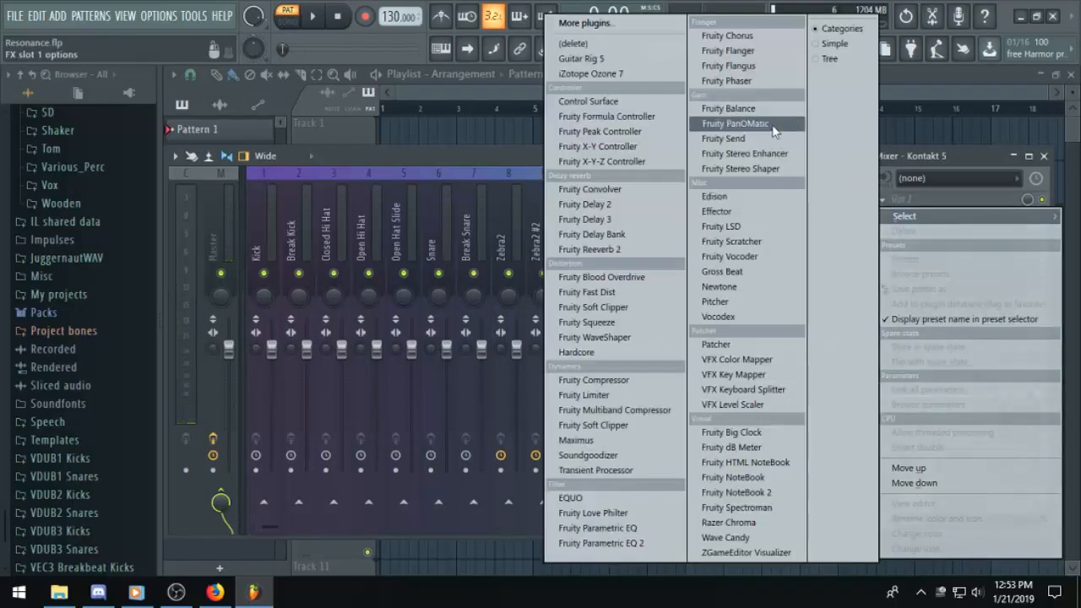
click(628, 251)
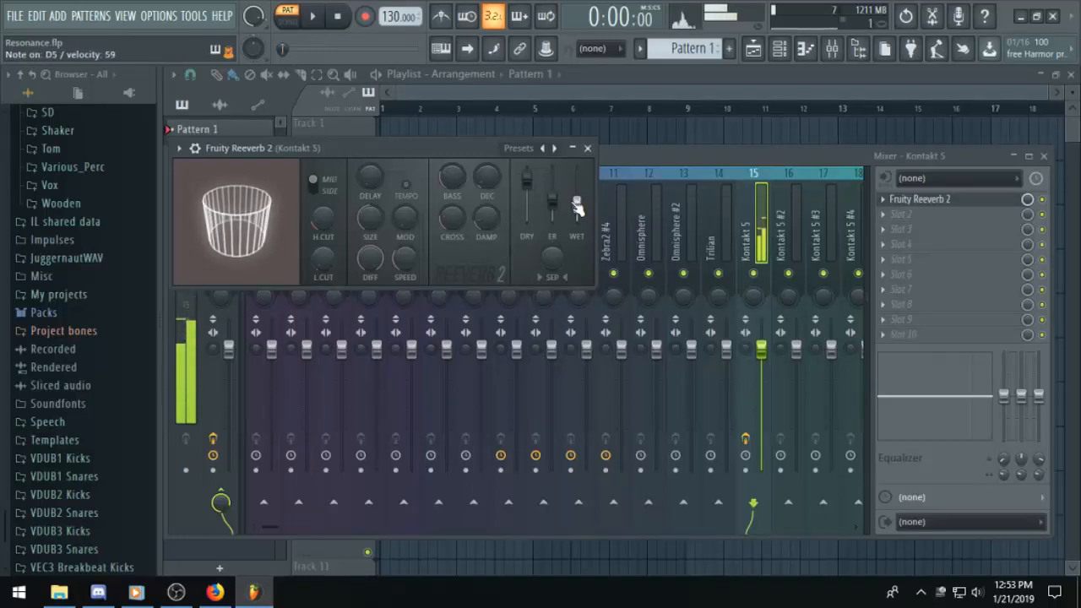
Add Fruity Delay 2 to effect slot 2 of the Kontakt 5 mixer track and return to the empty playlist.
click(901, 214)
mouse_move(904, 220)
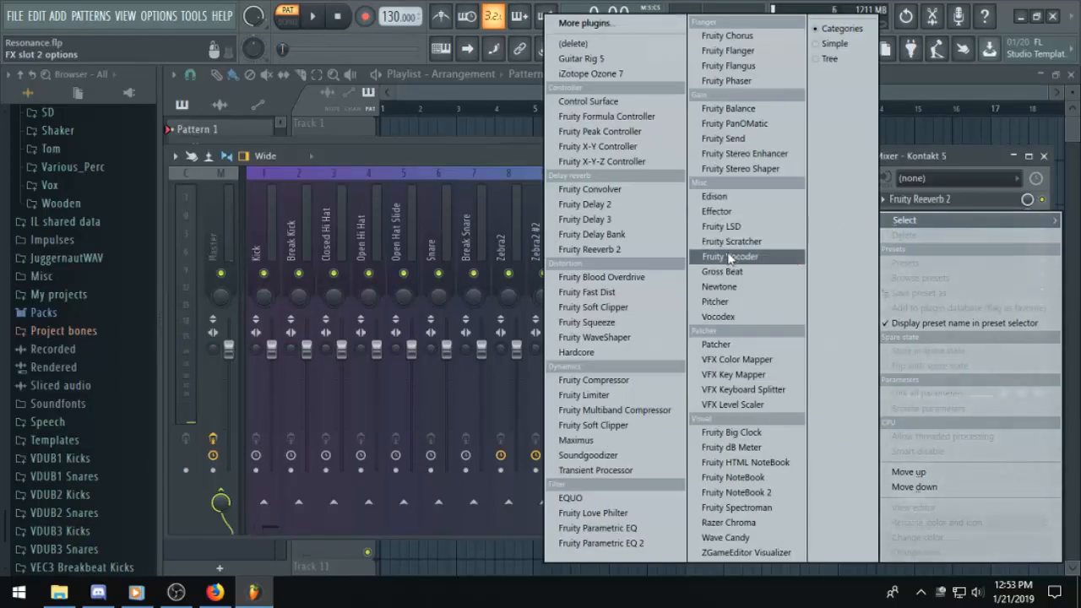
click(630, 205)
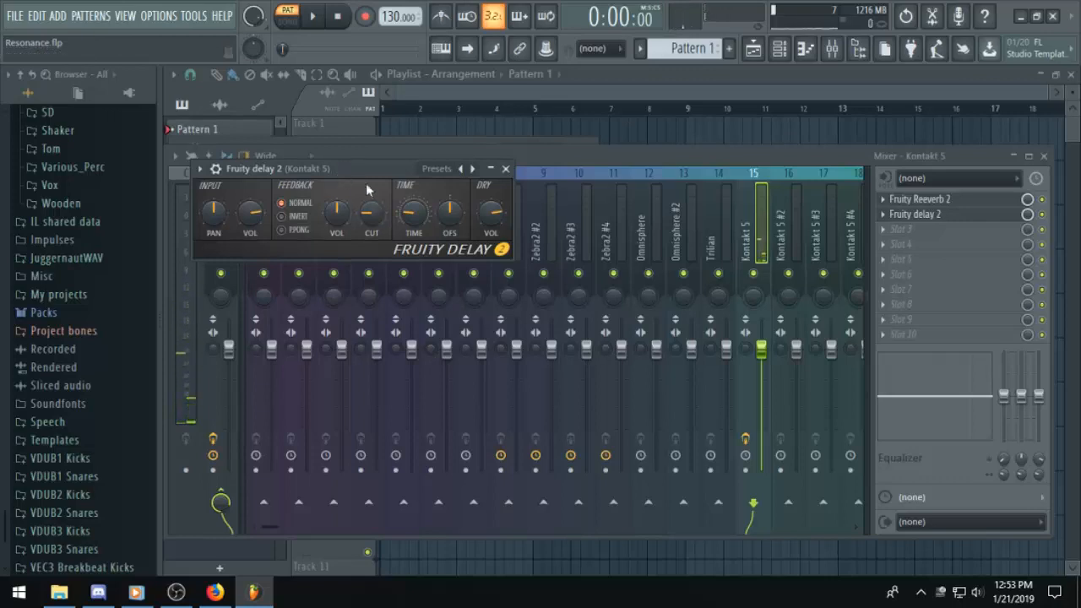
click(449, 88)
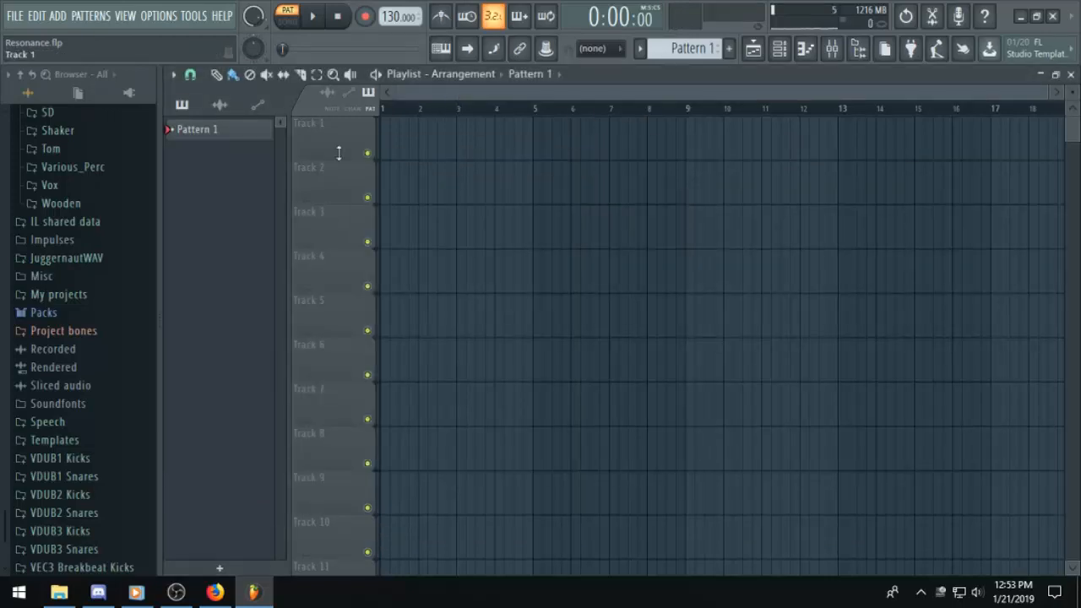
Rename Pattern 1 to Mallet and give it a random color.
click(694, 48)
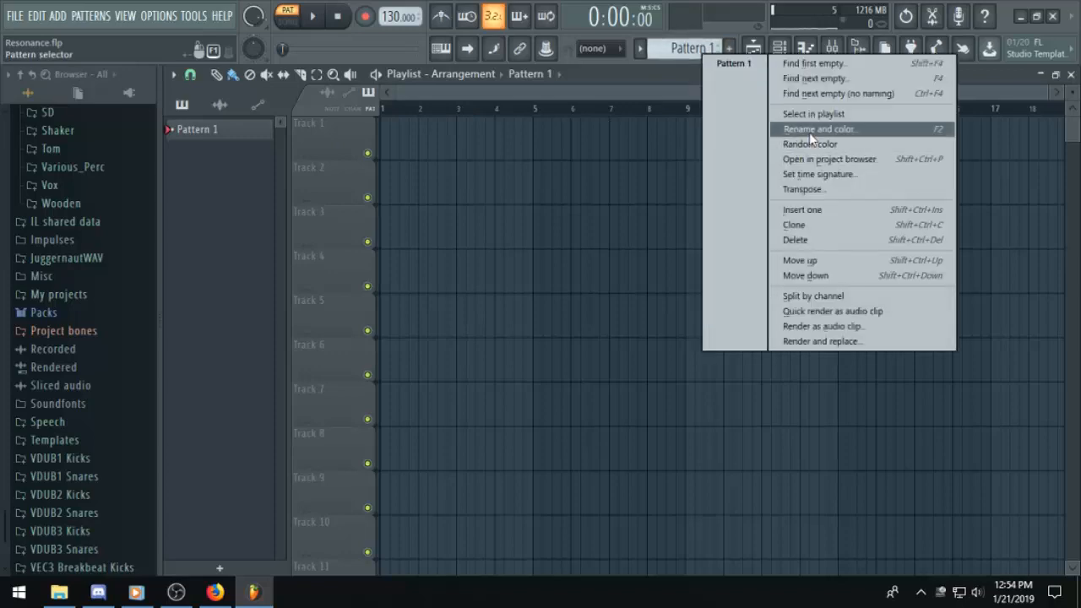
click(843, 129)
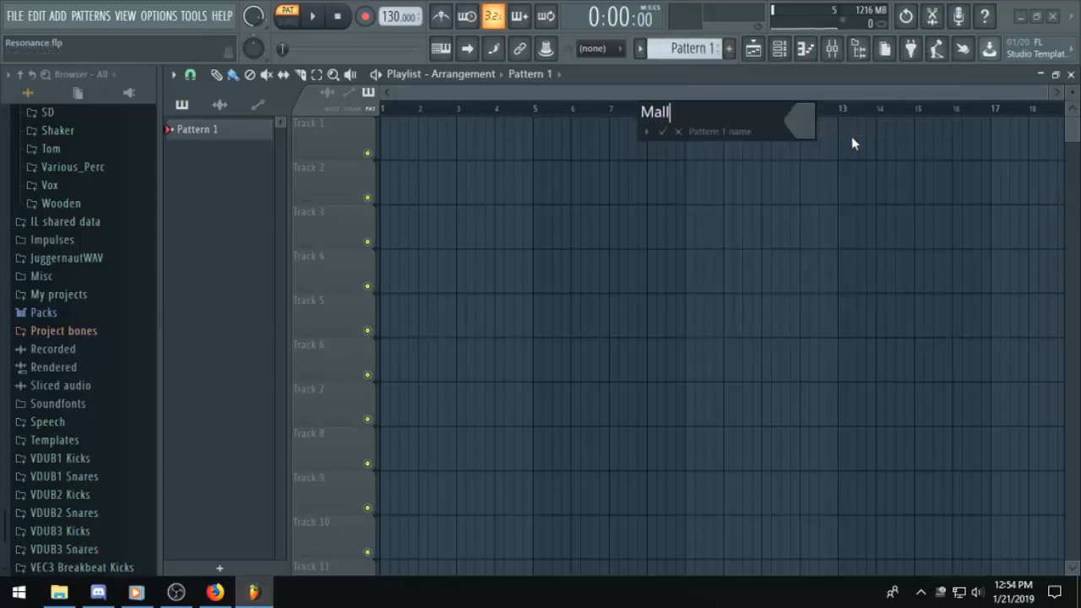
text(Mallet)
key(F2)
key(F2)
key(F2)
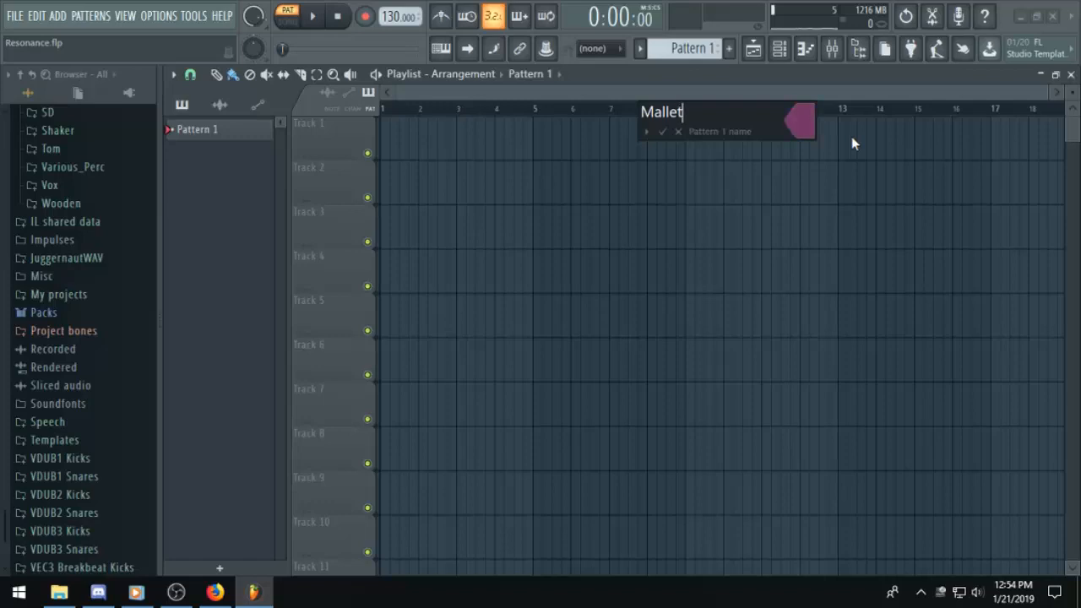
key(Return)
Place a Mallet pattern clip at the start of Track 1 and auto-name the track.
click(517, 137)
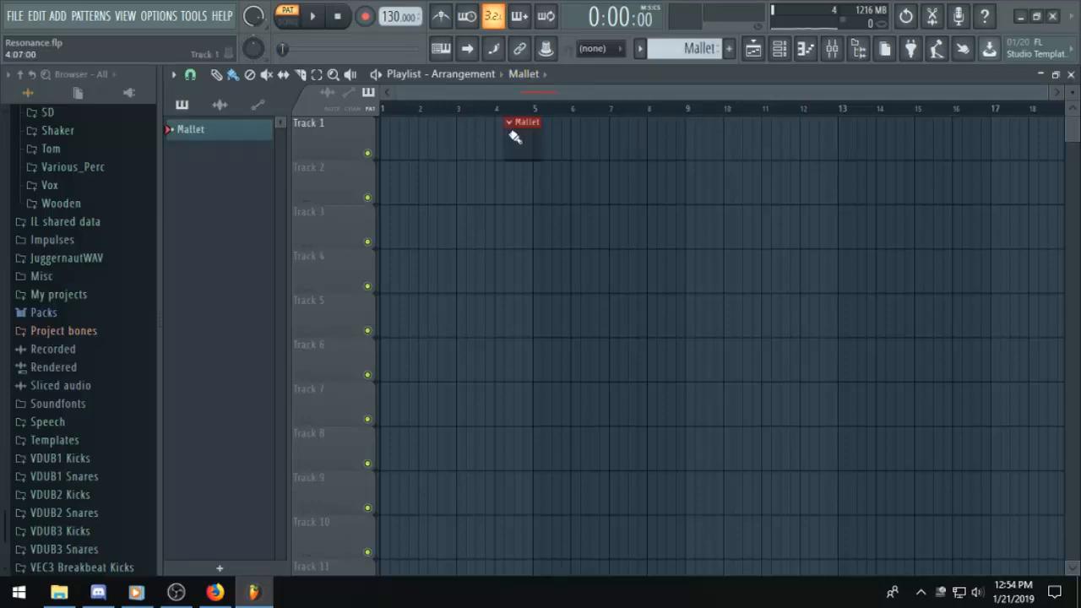
drag(528, 138, 315, 123)
right_click(314, 122)
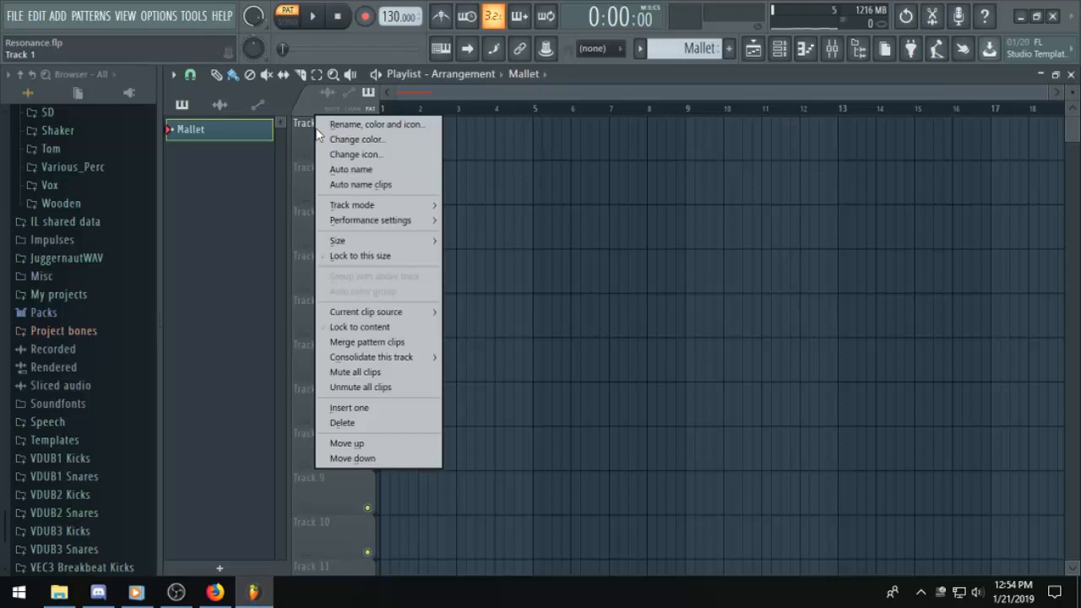
click(351, 169)
In the Kontakt 5 piano roll, add a half-beat D#4 note at the start of bar 1 and lower its velocity.
click(808, 48)
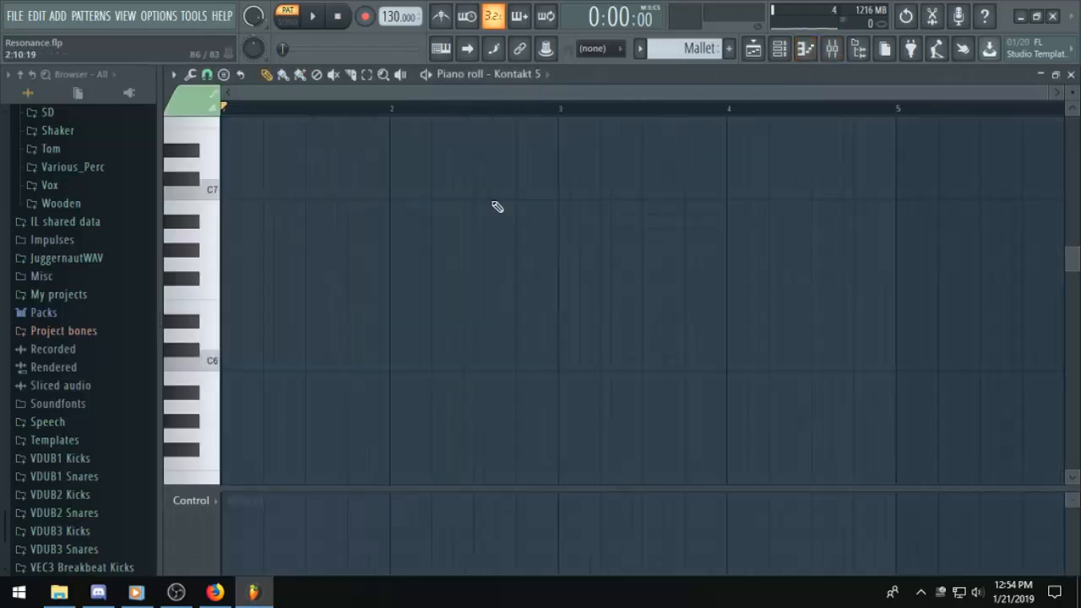
ctrl+scroll(495, 203, down, 1)
scroll(402, 254, up, 4)
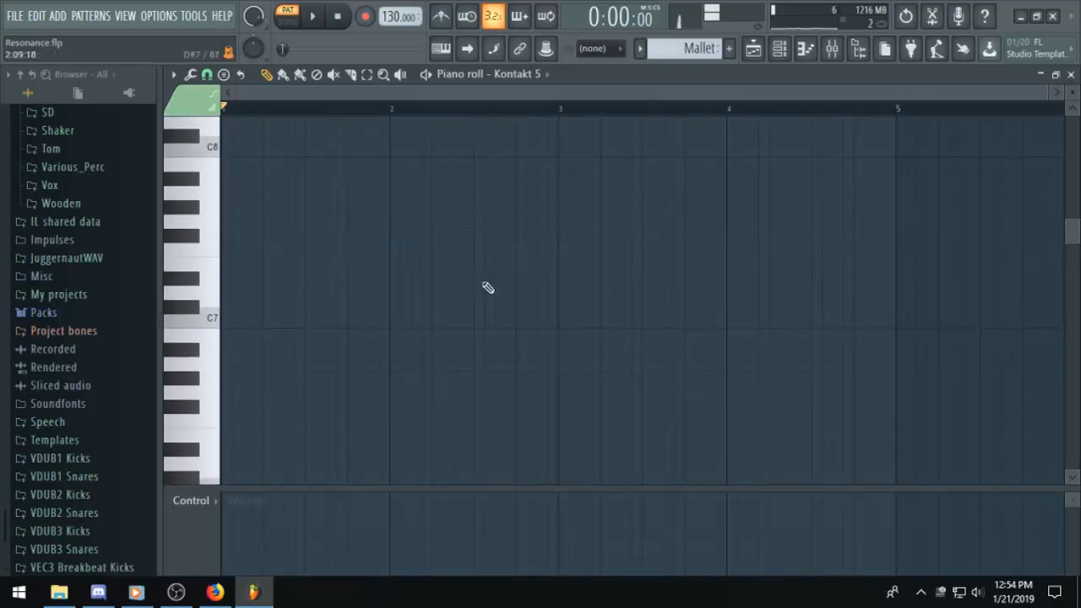
scroll(485, 290, down, 8)
scroll(487, 330, down, 10)
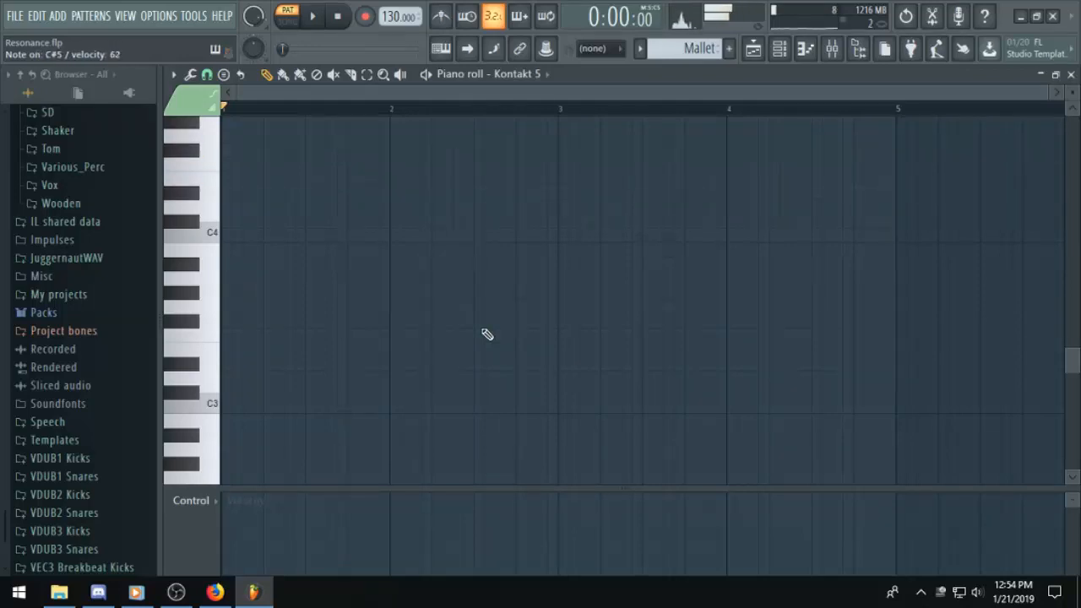
scroll(487, 335, up, 2)
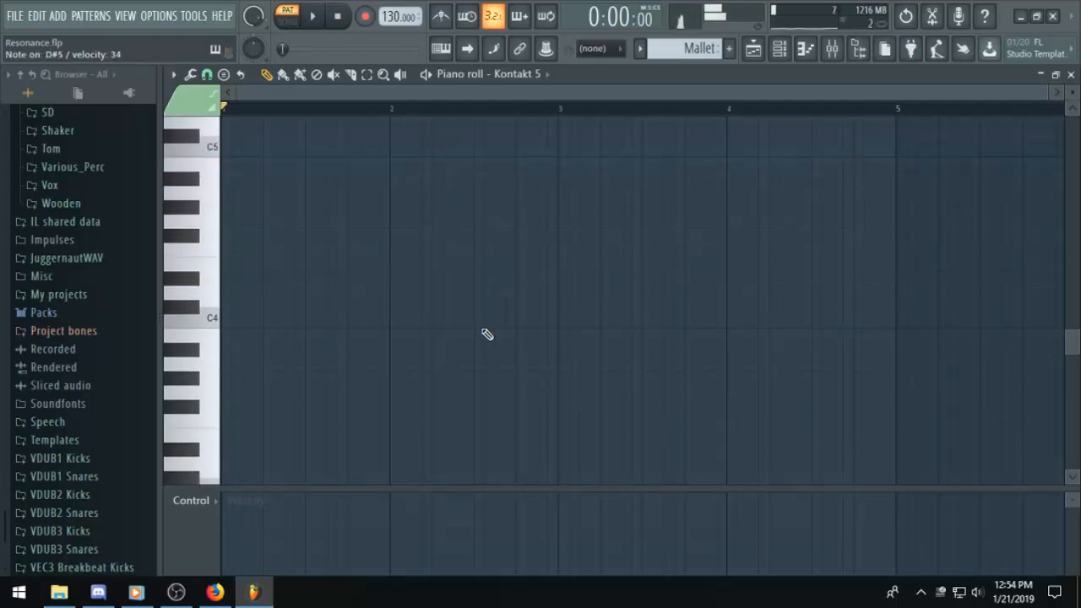
scroll(487, 335, up, 3)
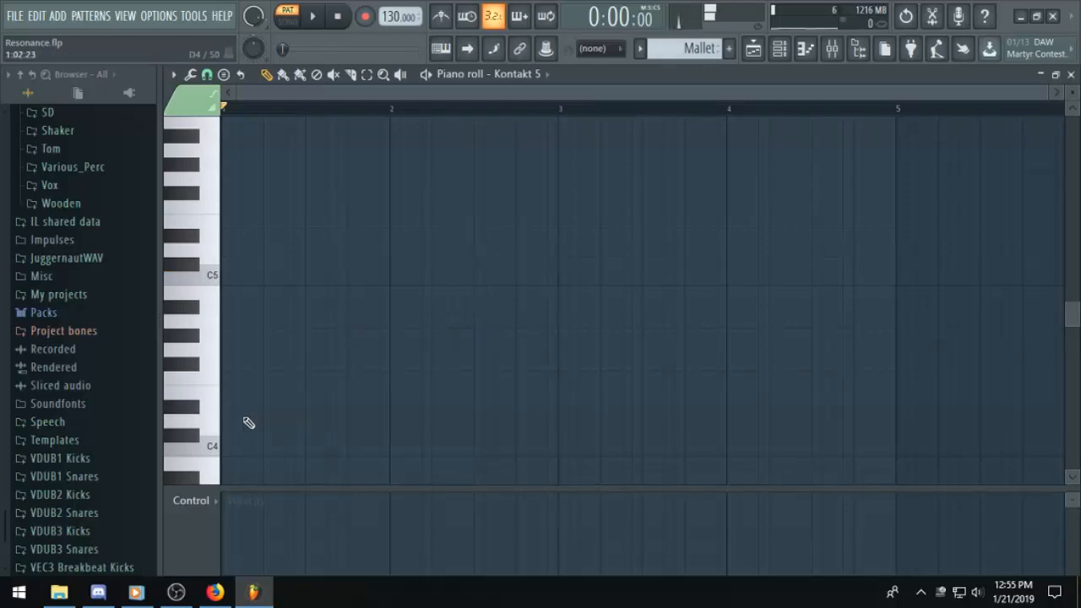
scroll(469, 93, up, 4)
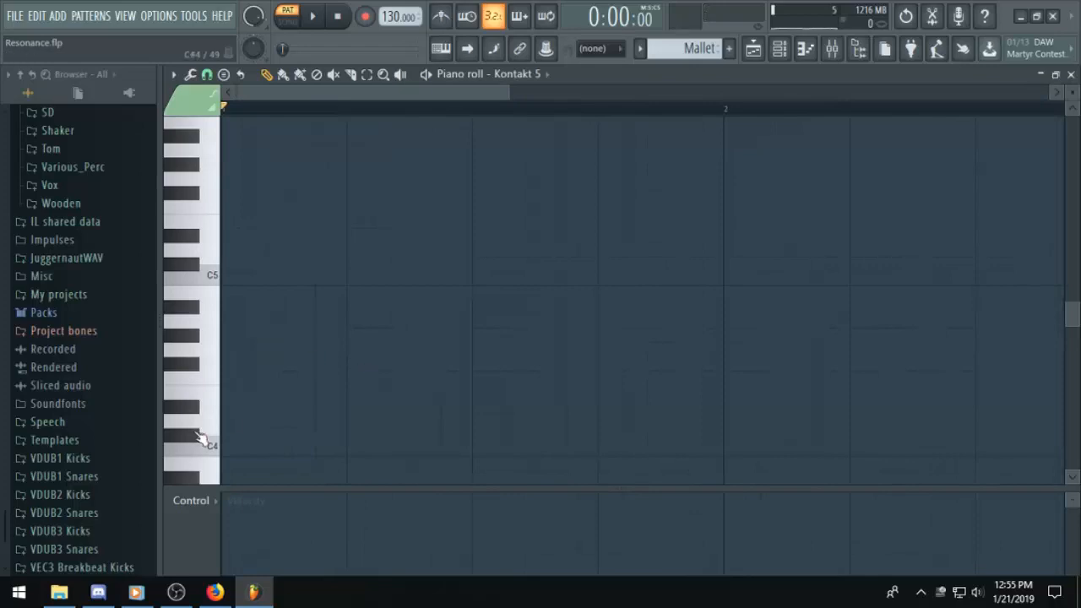
click(240, 408)
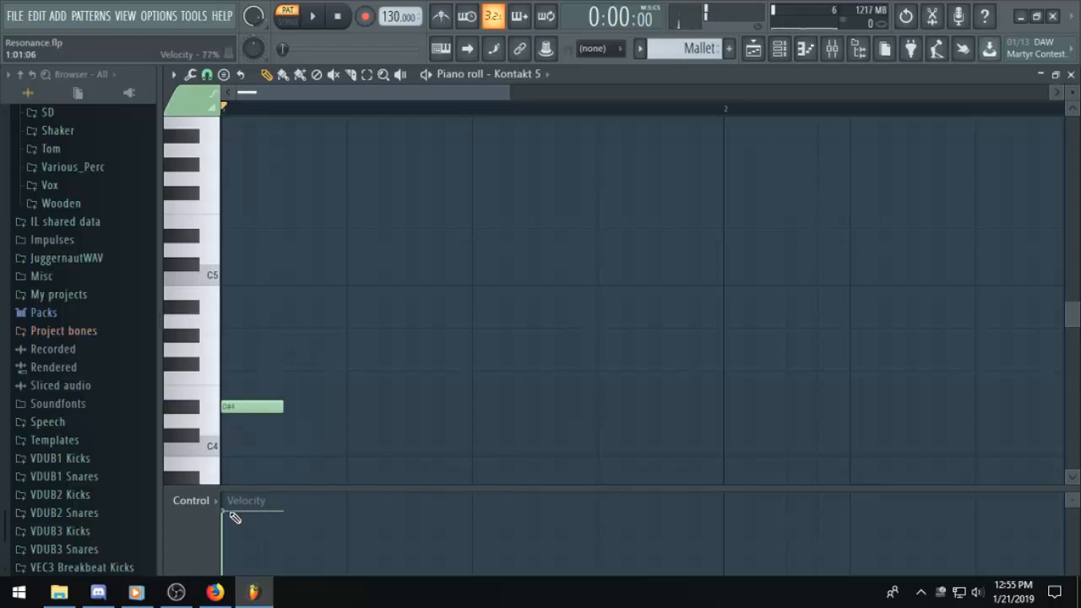
drag(237, 526, 240, 538)
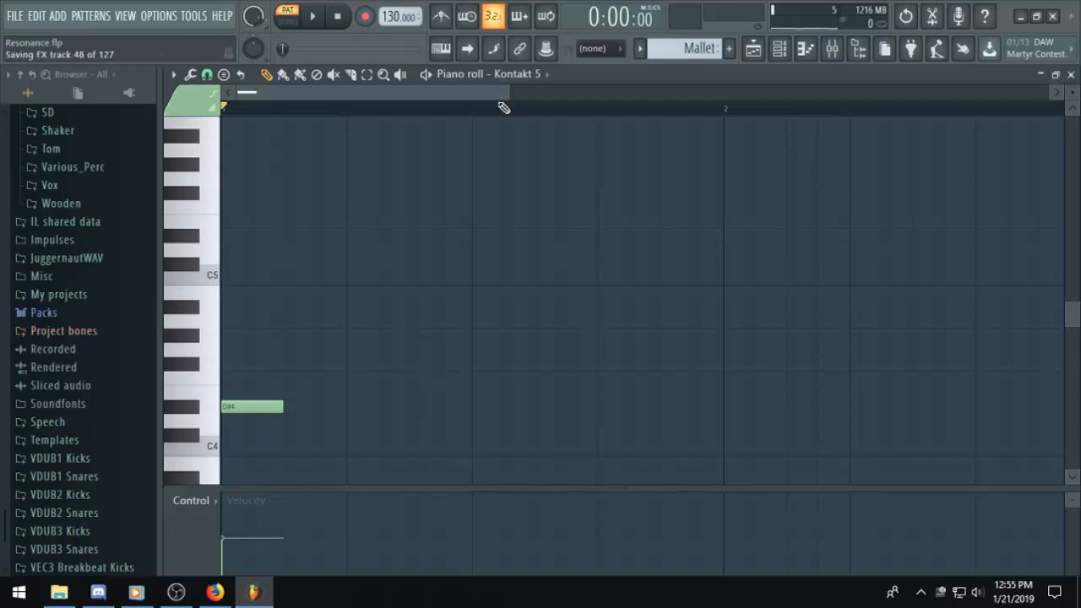
Fill the rest of bar 1 with consecutive half-beat notes B4, A#4, D#4, D#5, A#4, F5 and F#5.
drag(509, 94, 383, 97)
drag(415, 102, 452, 98)
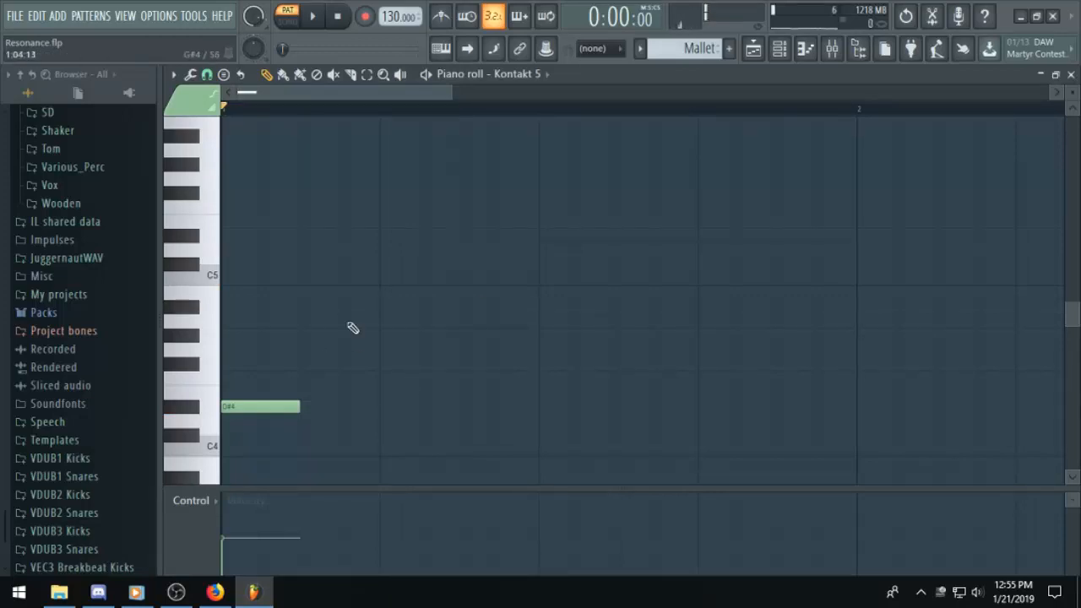
click(334, 294)
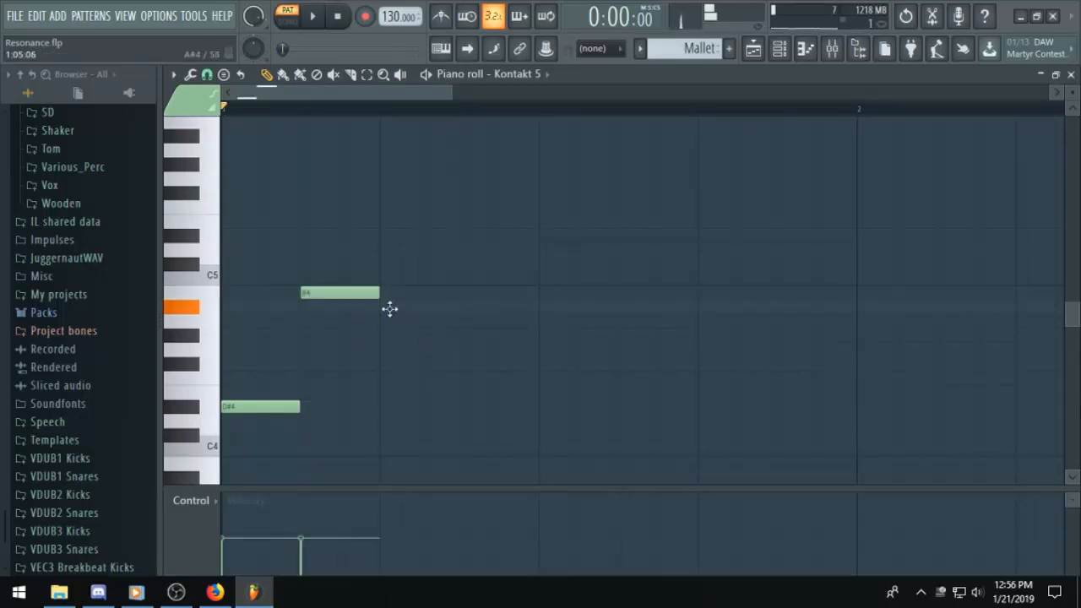
click(390, 307)
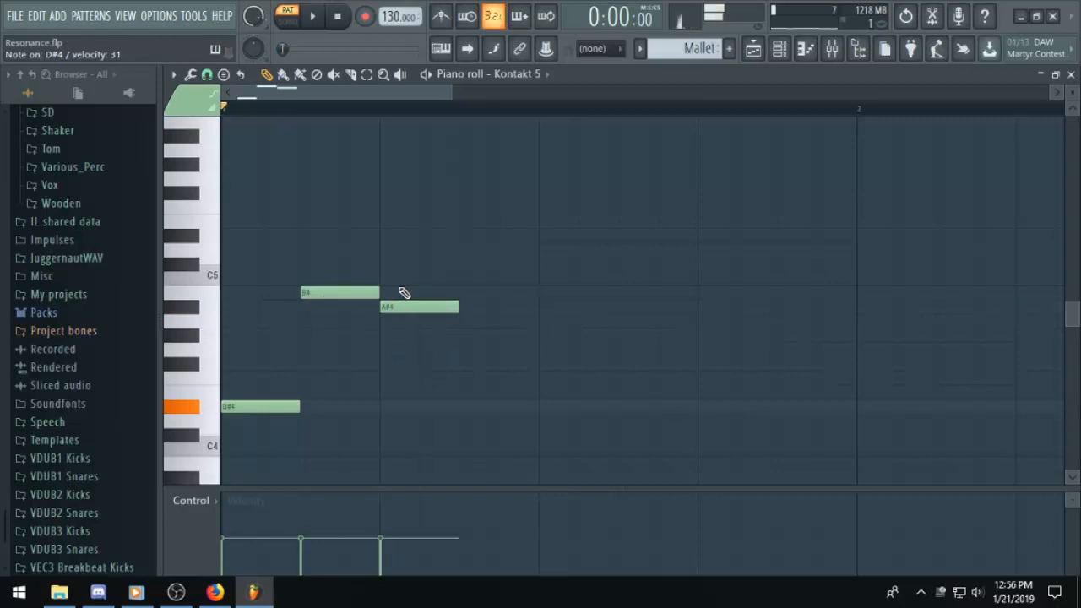
click(479, 407)
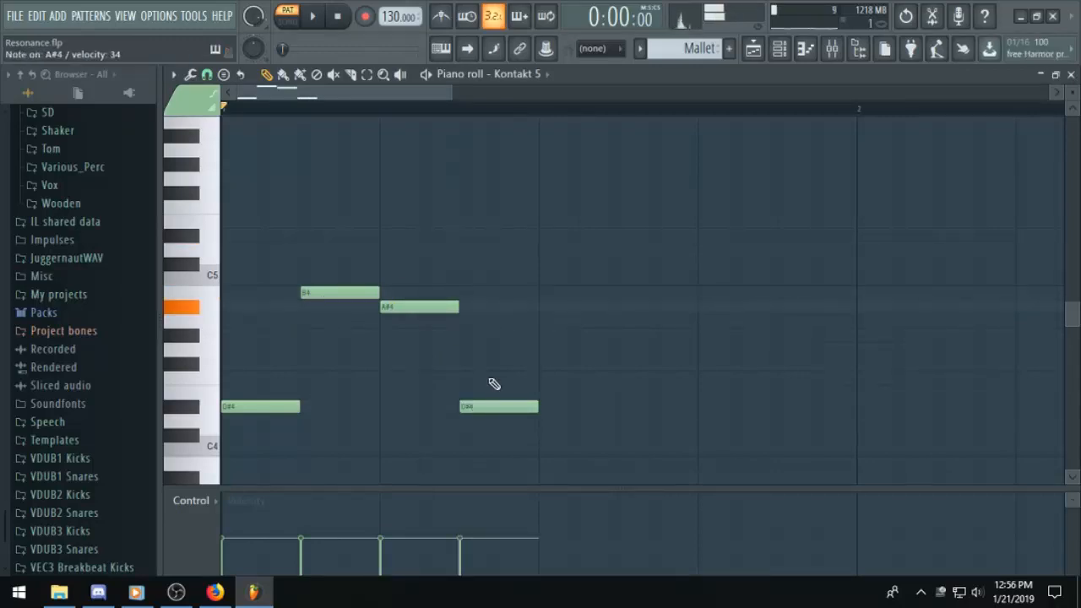
click(558, 235)
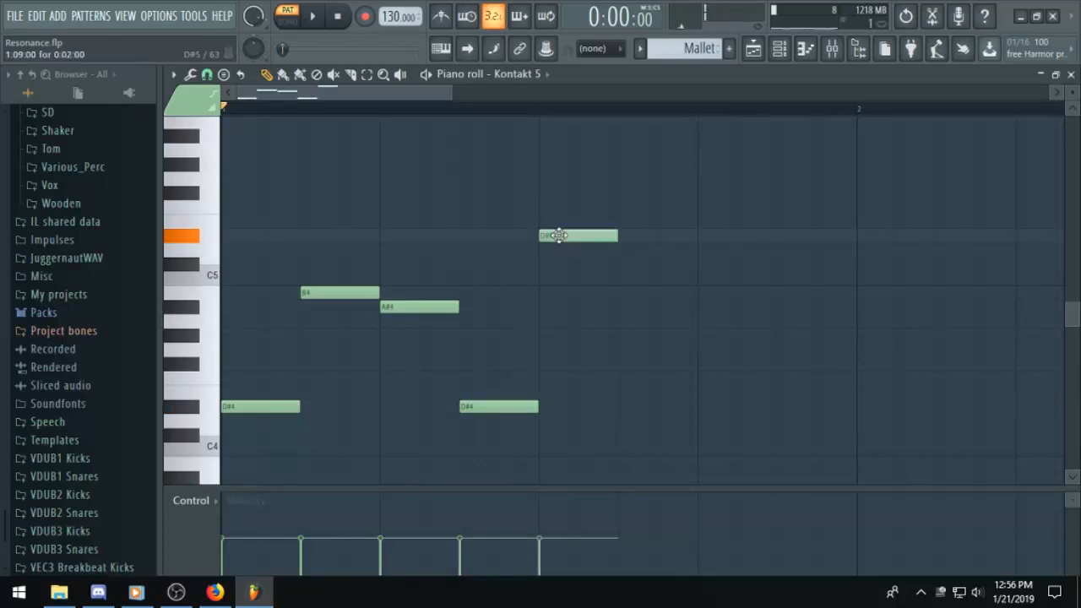
click(629, 306)
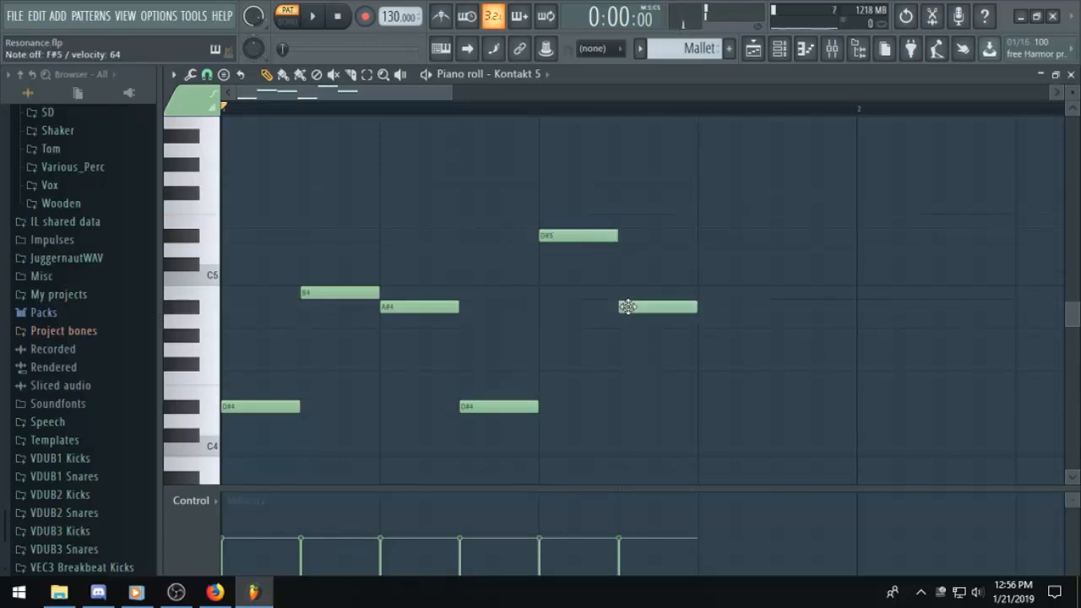
click(719, 207)
click(798, 193)
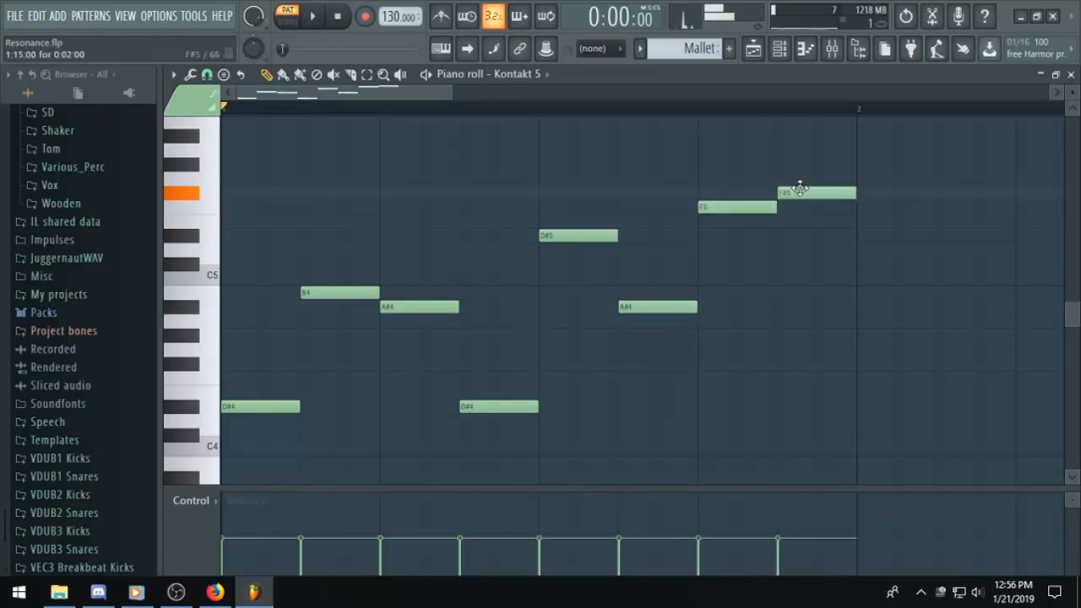
Set the project tempo to 110 BPM, auditioning the mallet pattern along the way.
key(space)
key(space)
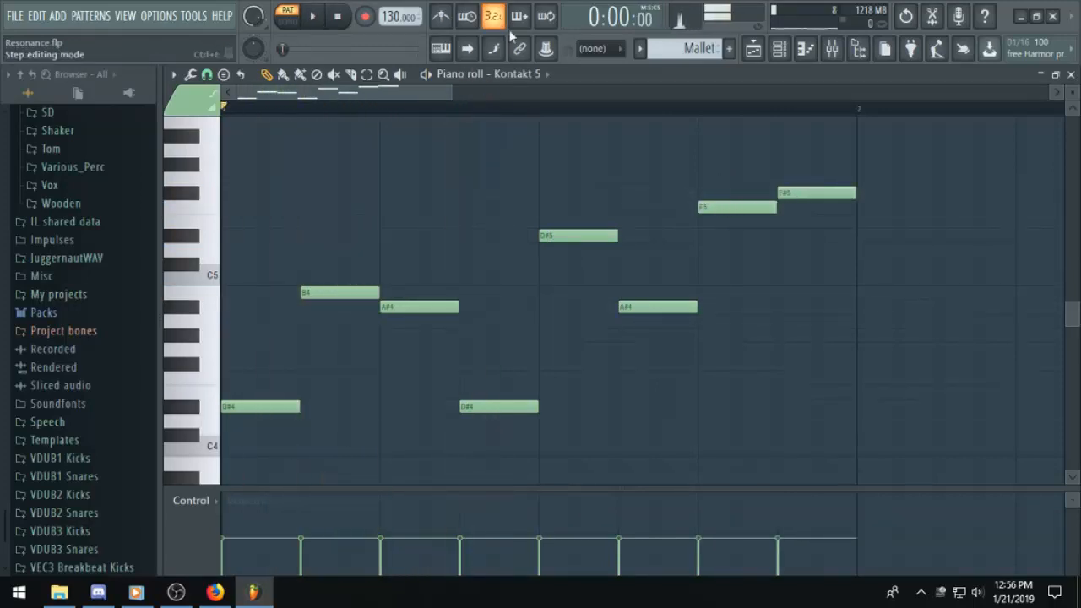
drag(386, 10, 386, 33)
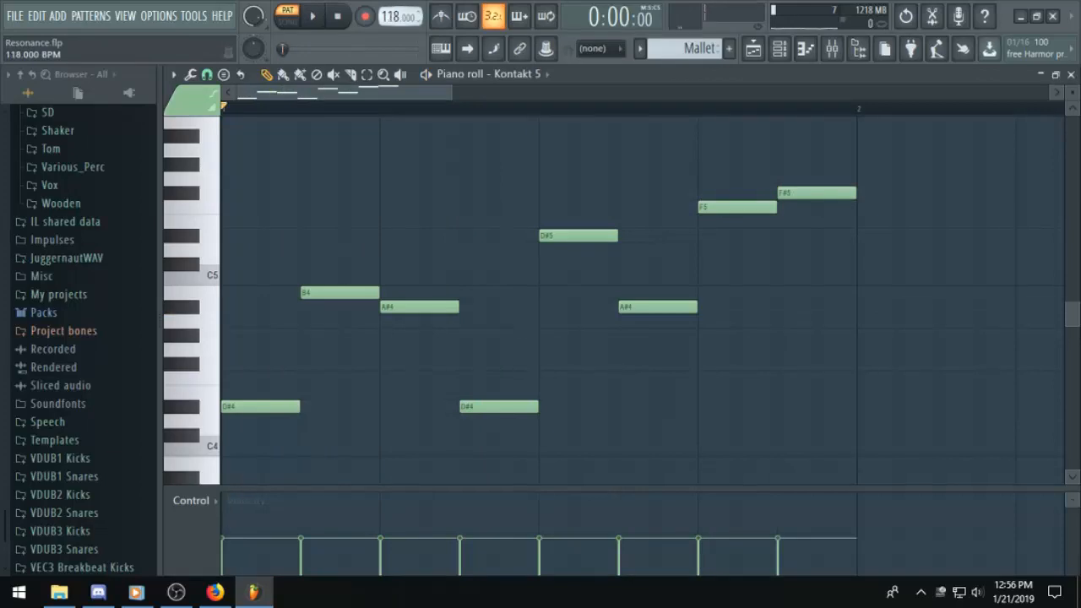
key(space)
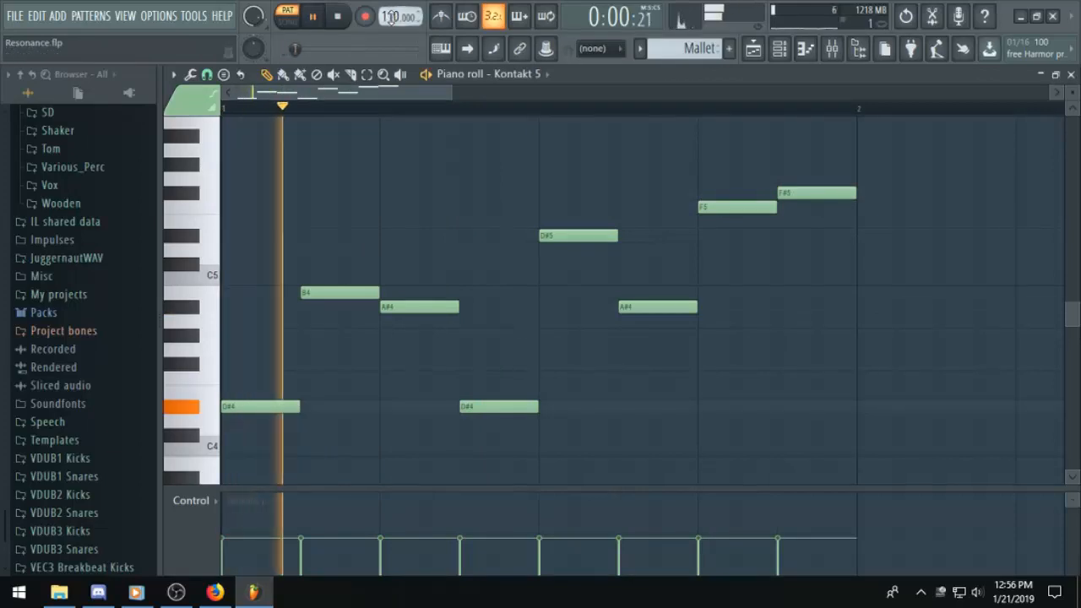
scroll(552, 124, down, 2)
key(space)
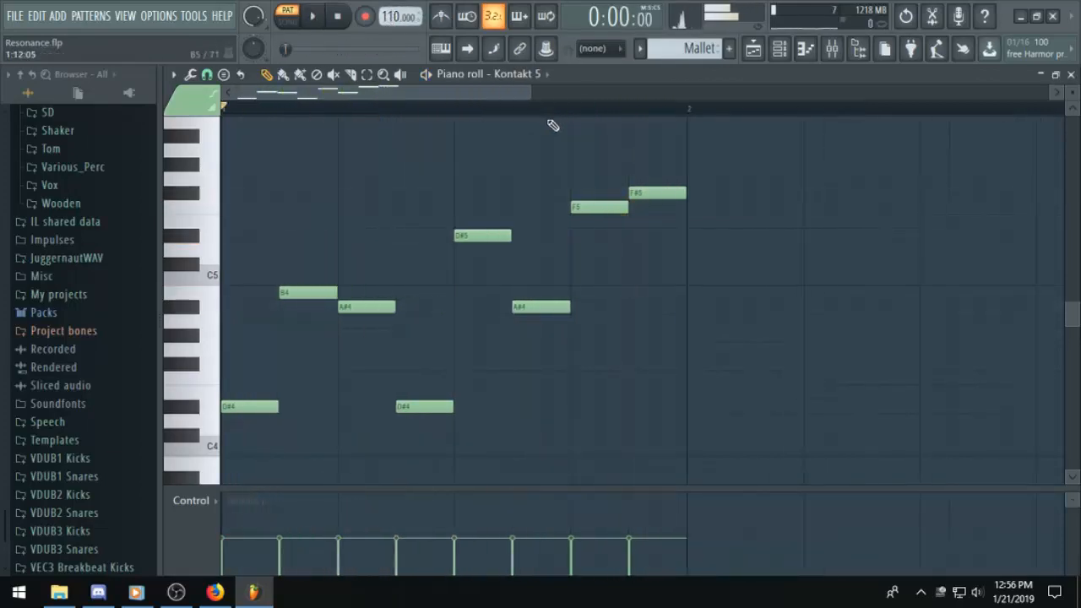
Duplicate all bar 1 notes into bar 2 of the mallet pattern and play it from the start.
key(ctrl+a)
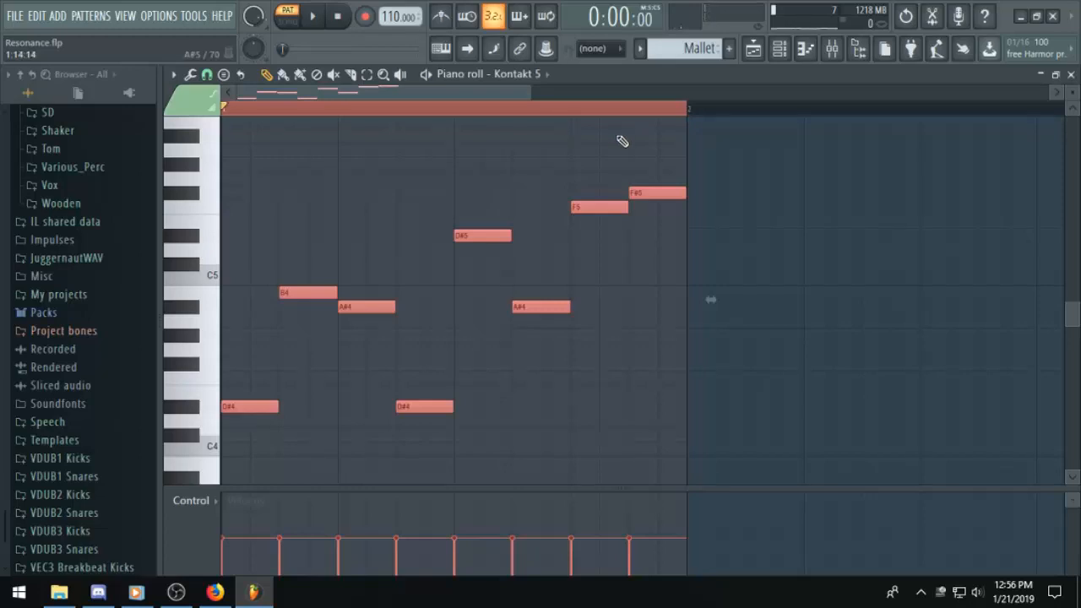
key(ctrl+b)
scroll(666, 246, down, 2)
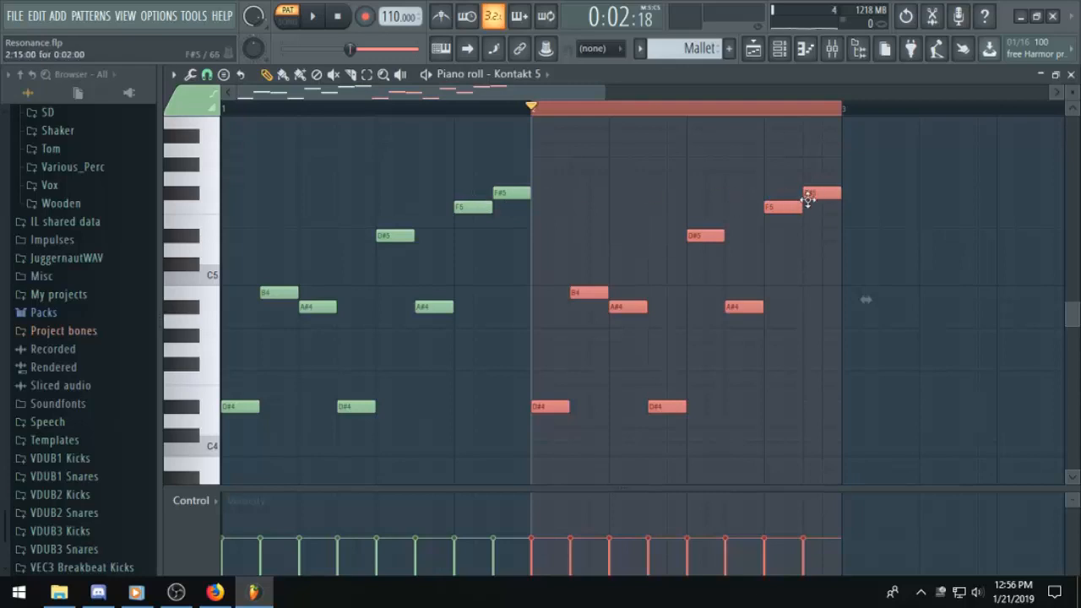
click(225, 107)
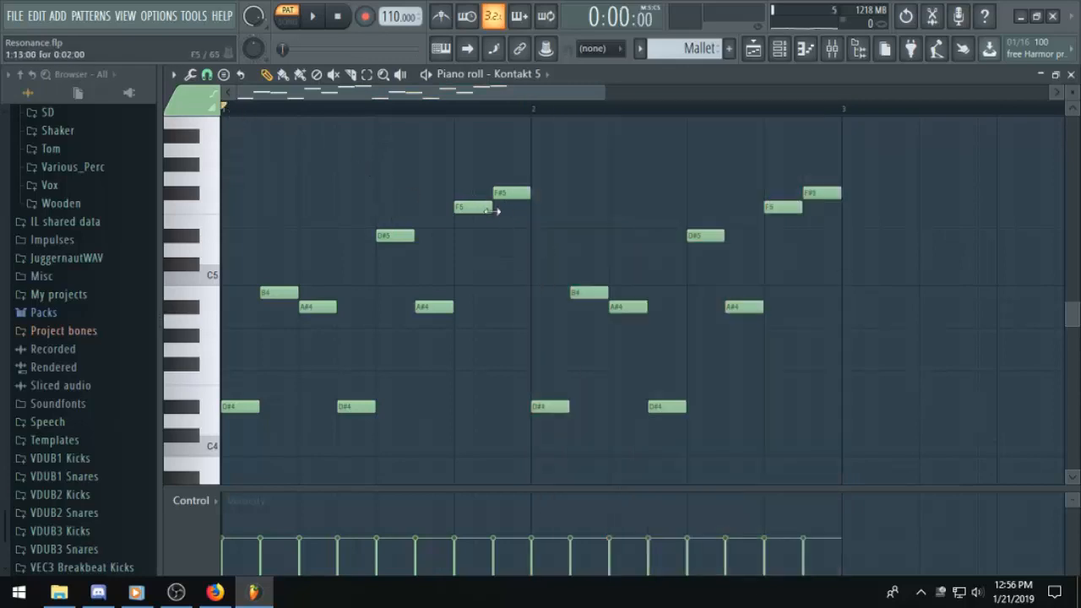
key(space)
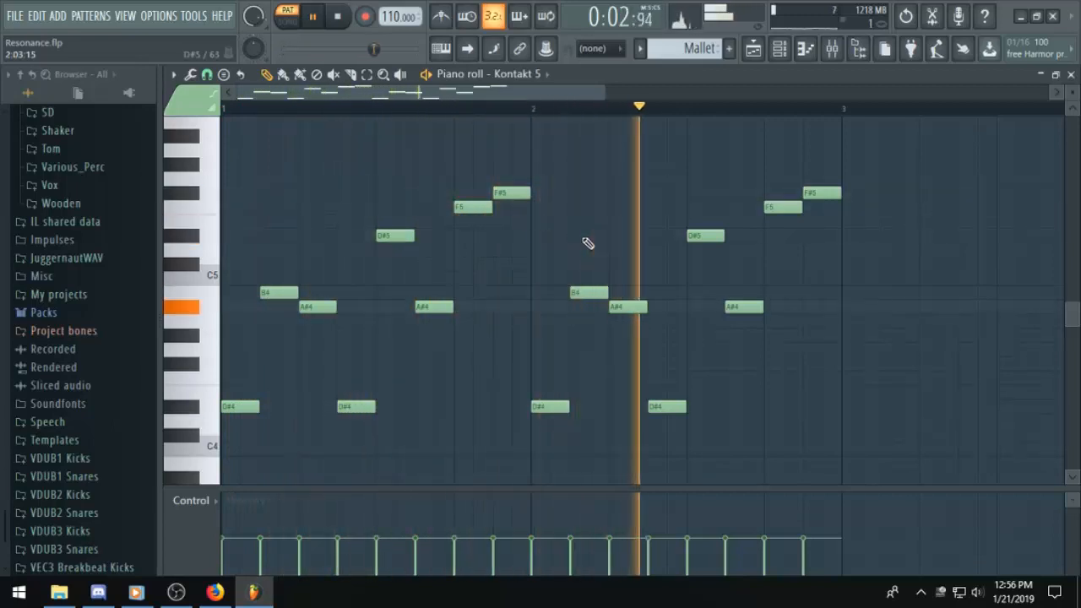
key(space)
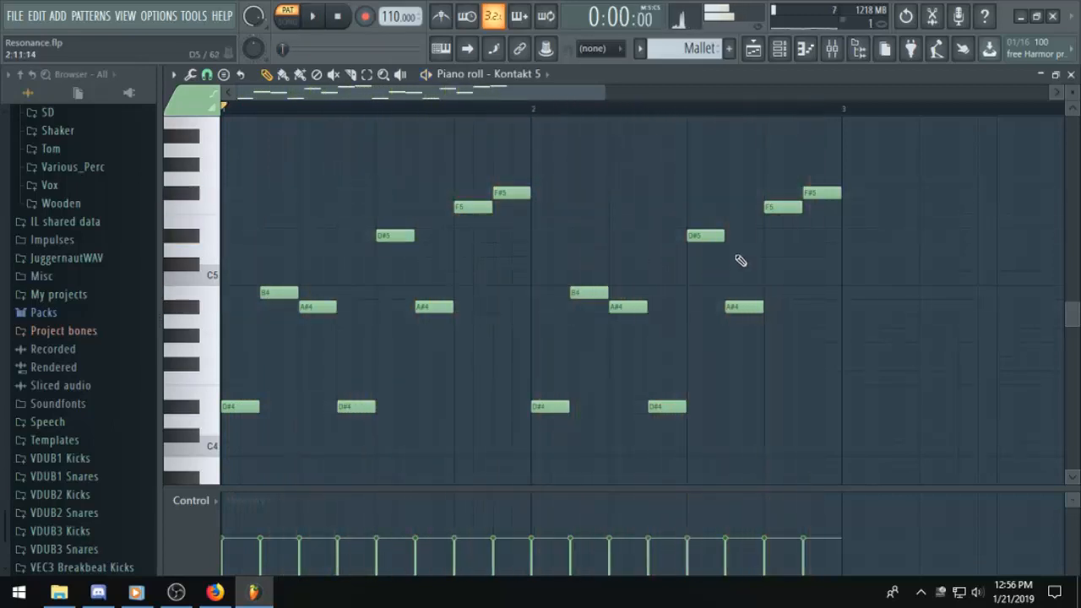
Lower the last note of bar 1 to D#5 and duplicate the two-bar melody into bars 3 and 4.
click(488, 195)
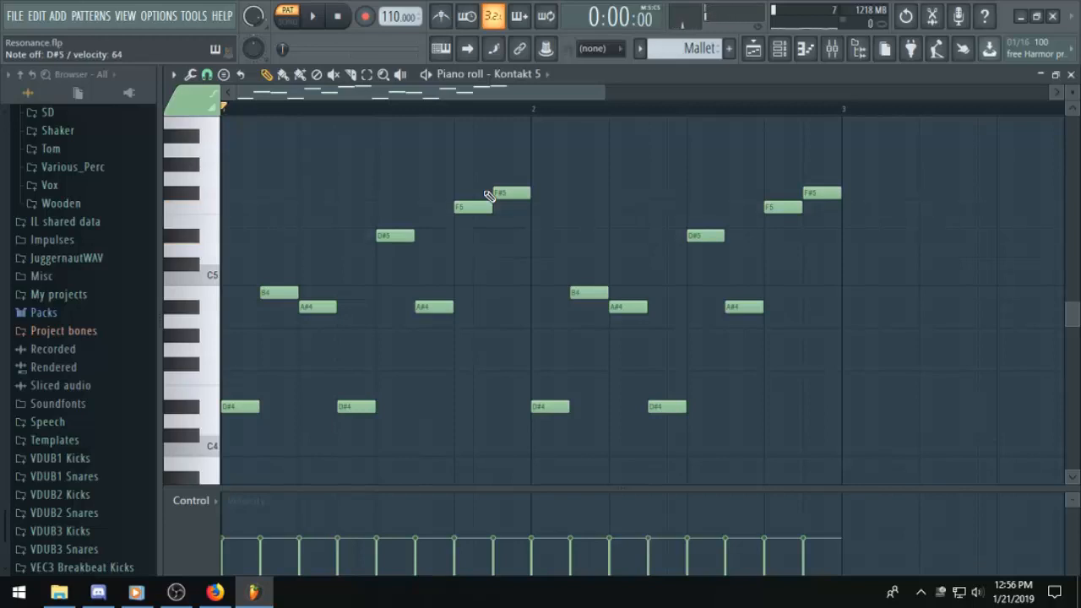
drag(498, 193, 509, 236)
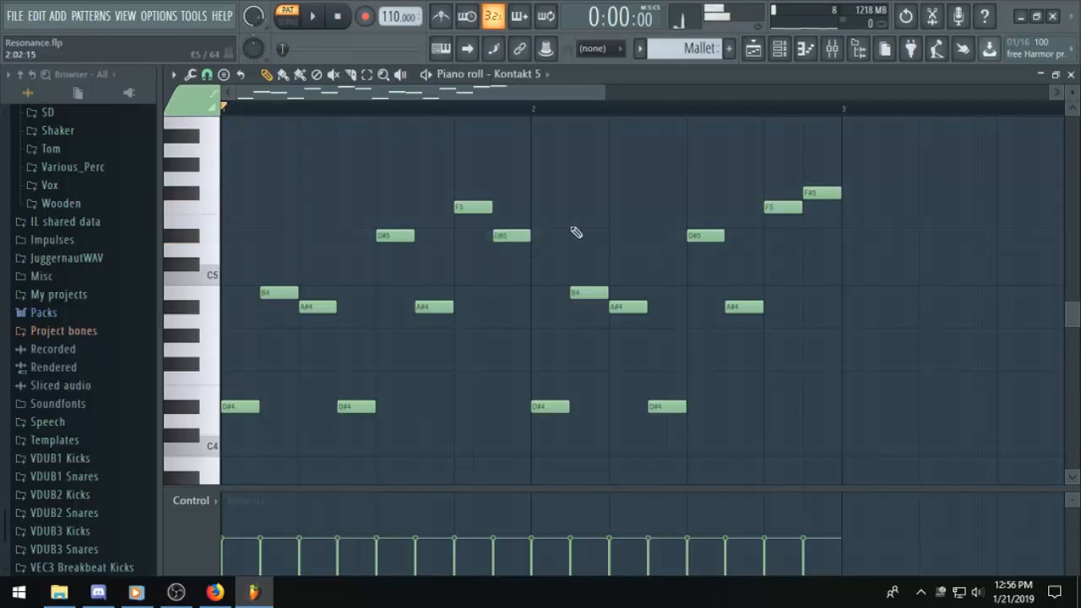
key(space)
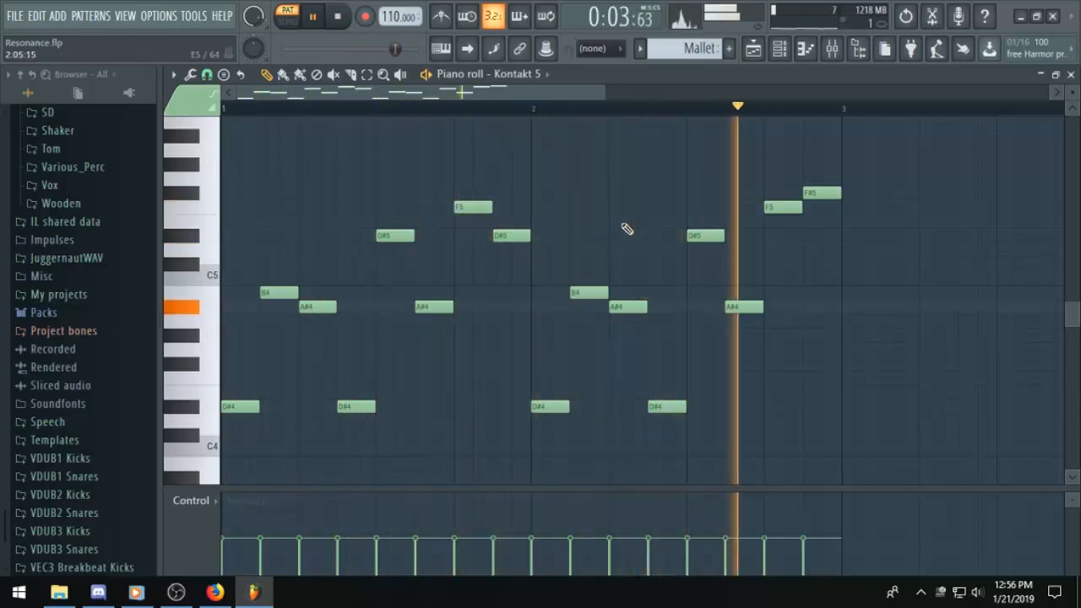
key(space)
key(ctrl+a)
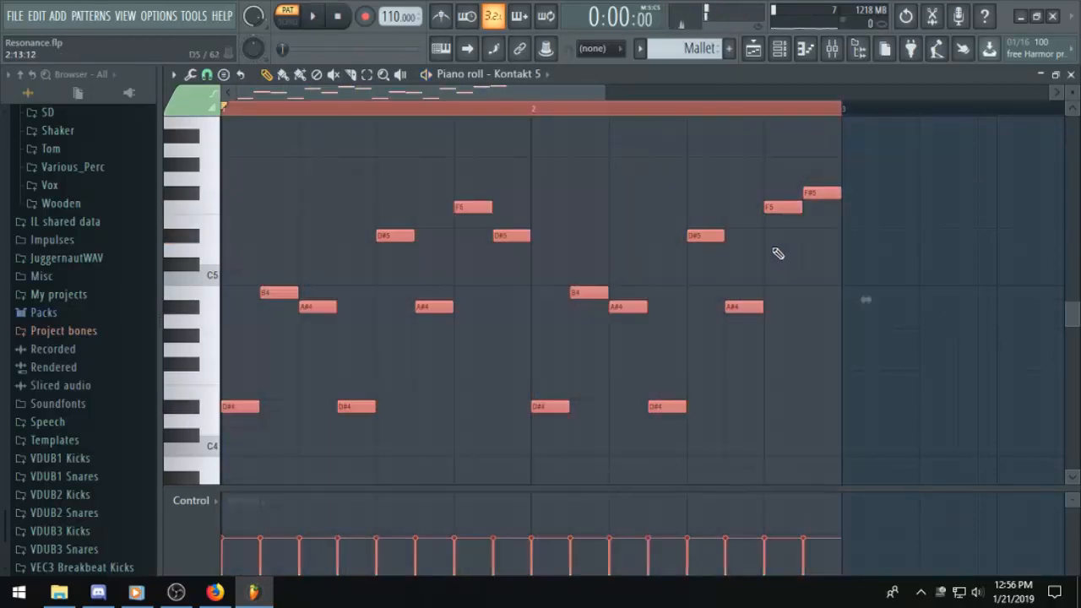
key(ctrl+b)
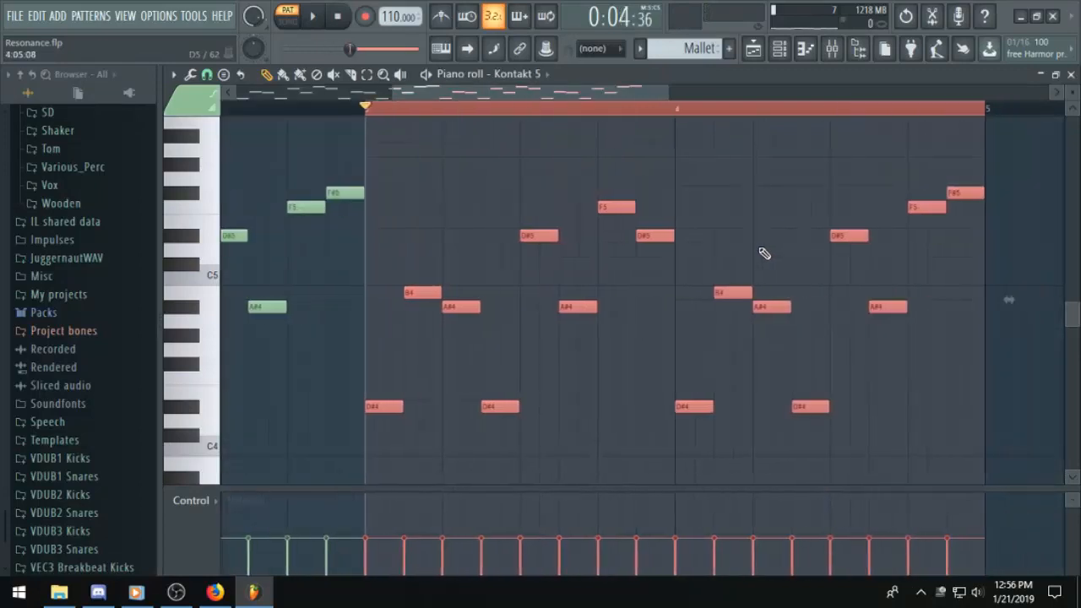
In the Playlist, place three more Mallet clips back to back on the Mallet track at bars 5, 9 and 13.
click(753, 49)
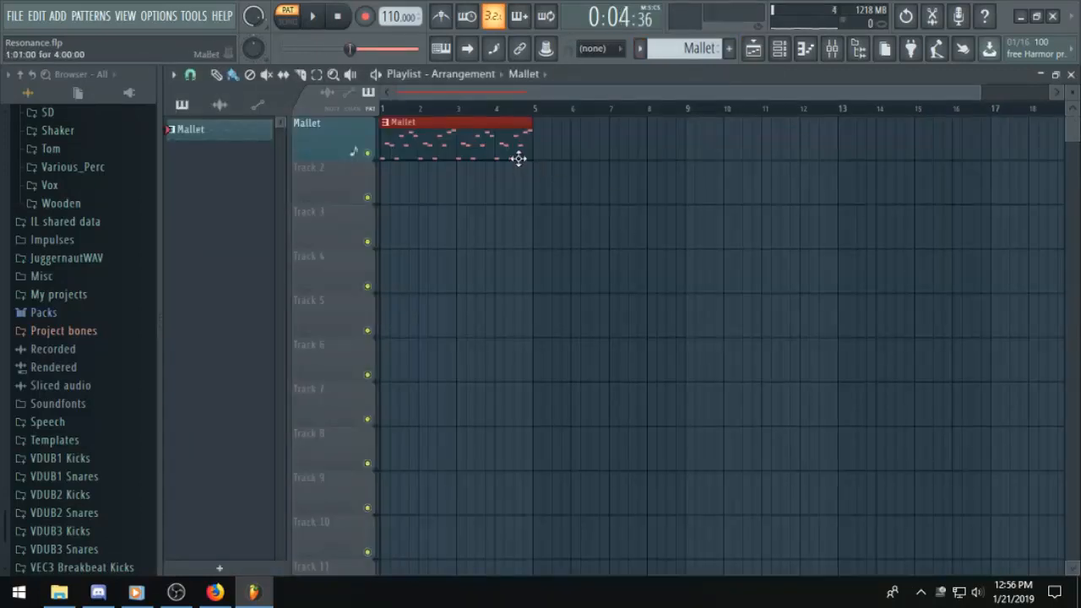
scroll(551, 93, up, 3)
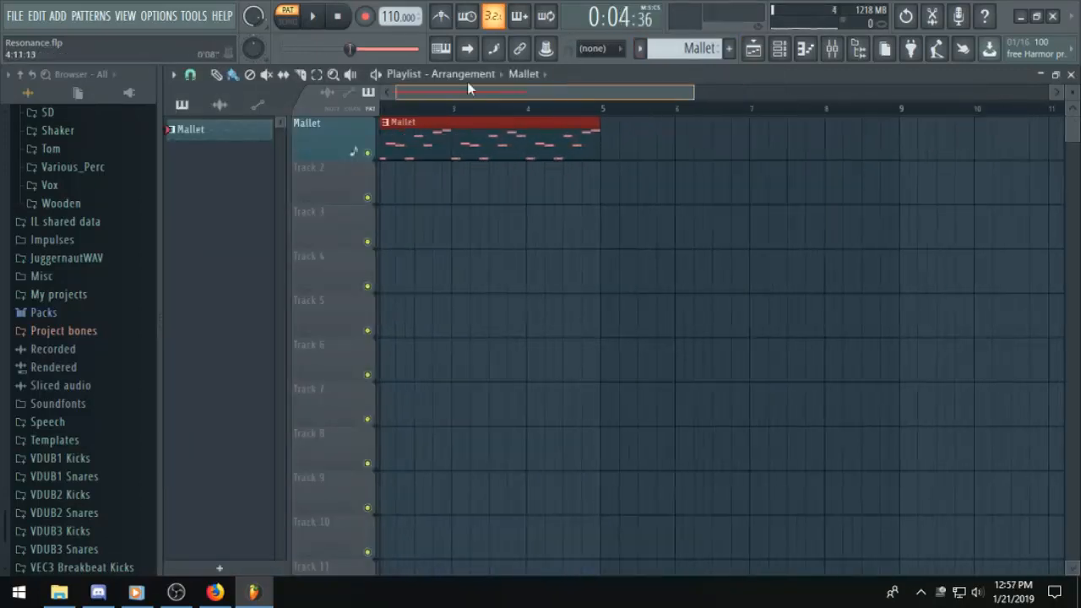
drag(815, 185, 736, 117)
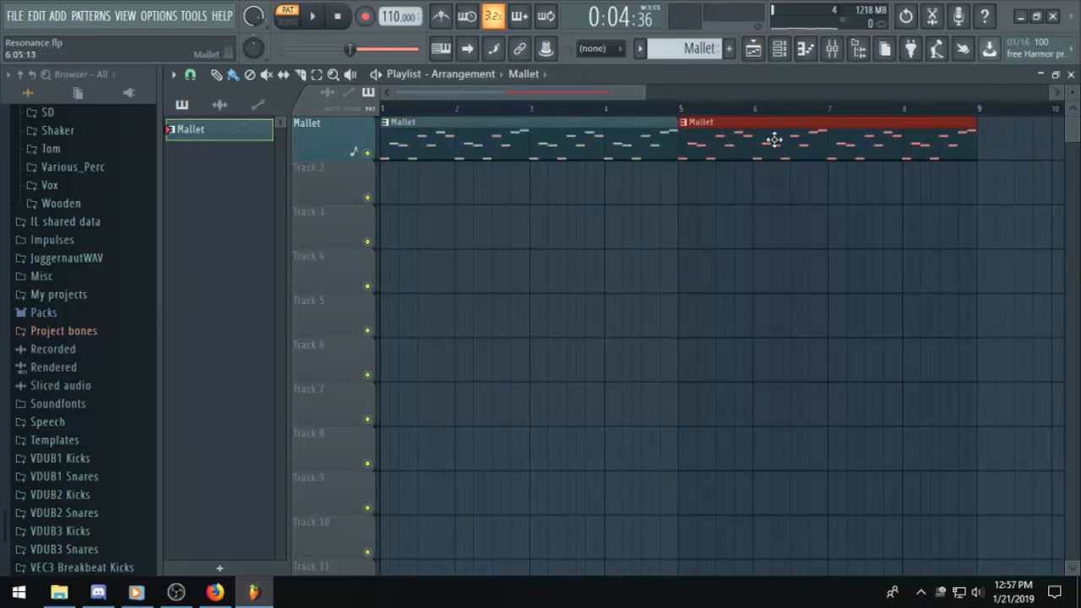
drag(915, 193, 967, 148)
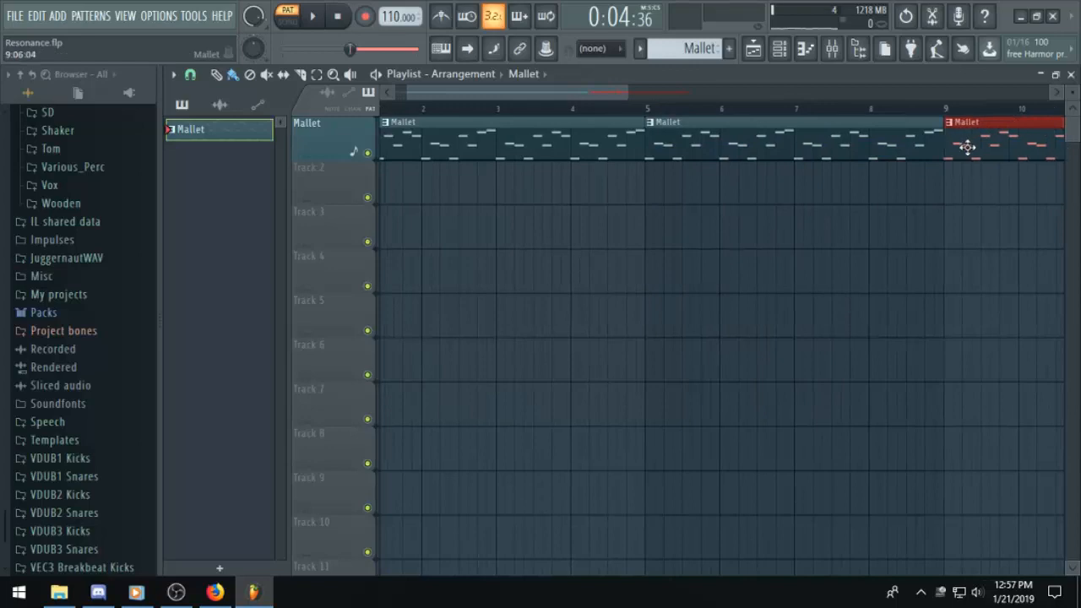
scroll(913, 206, down, 3)
scroll(717, 217, up, 2)
scroll(715, 207, down, 5)
click(697, 138)
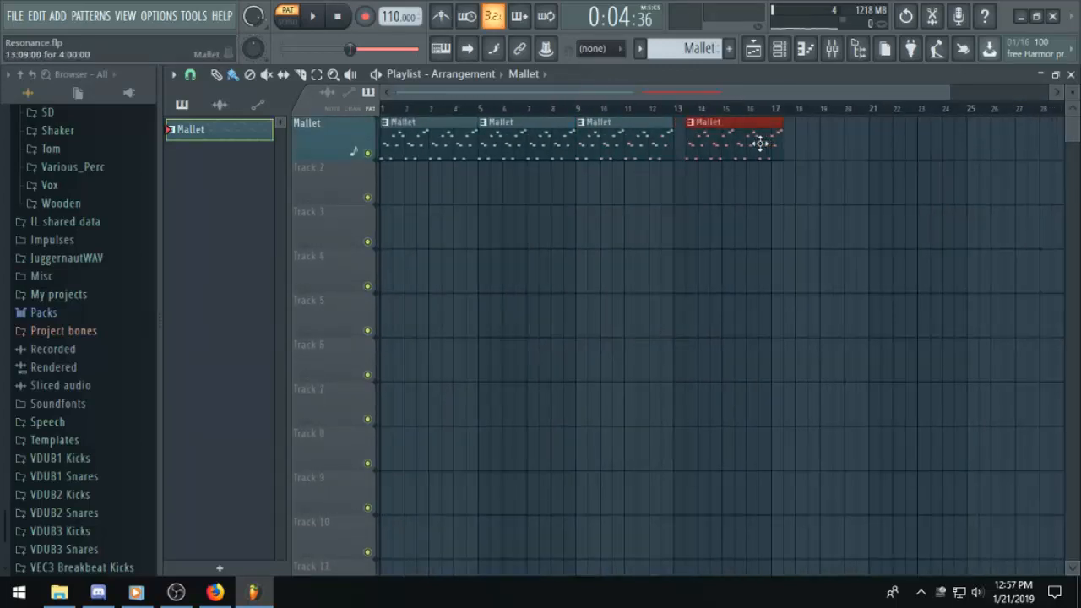
scroll(698, 105, up, 3)
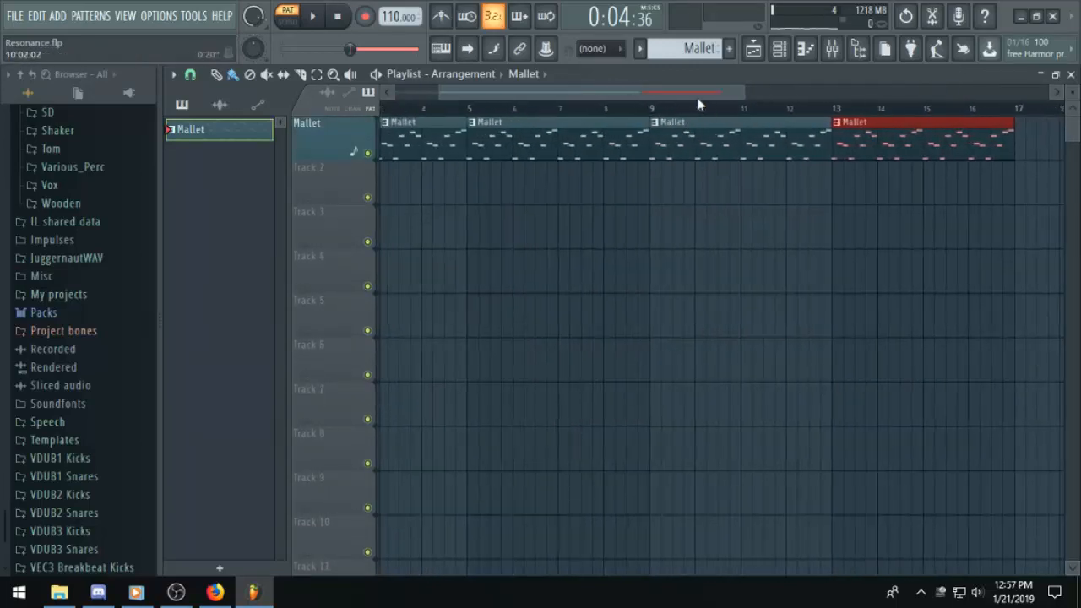
drag(682, 94, 409, 99)
scroll(409, 105, down, 1)
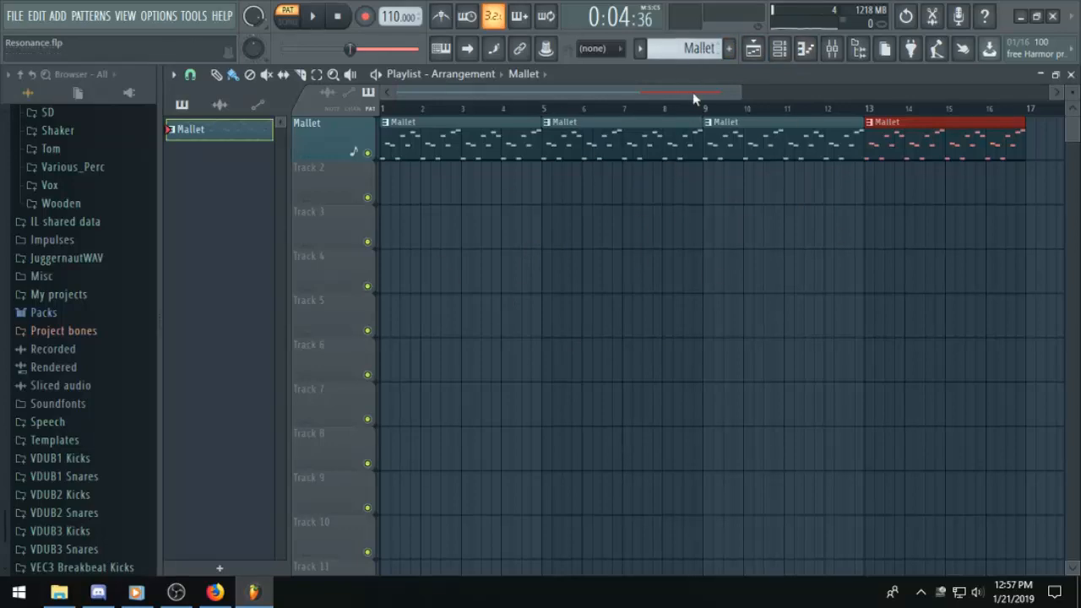
Create a new pattern named Pad.
click(729, 48)
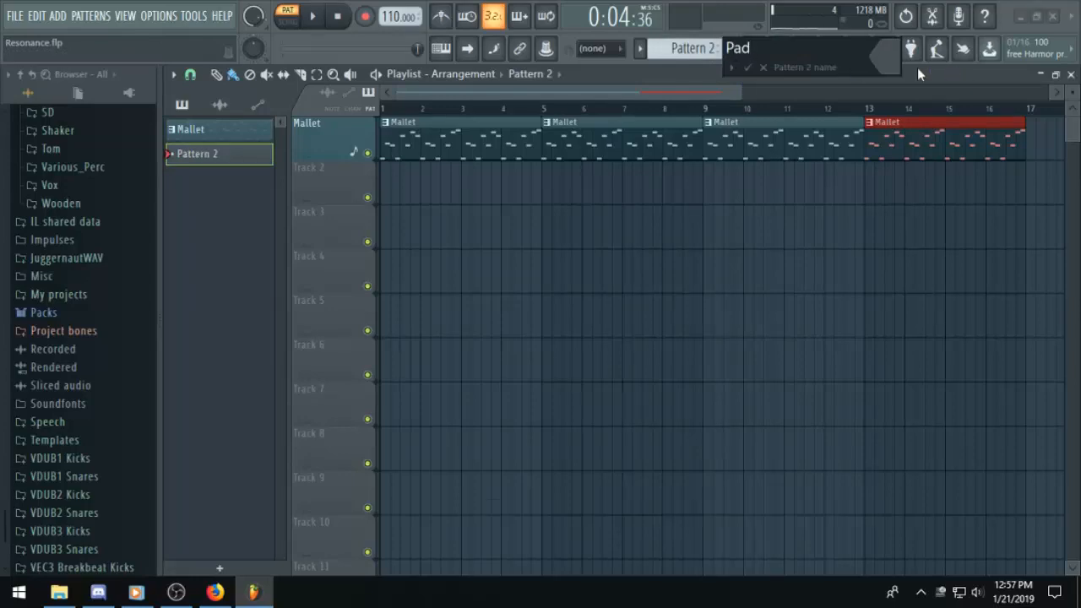
click(887, 58)
click(832, 113)
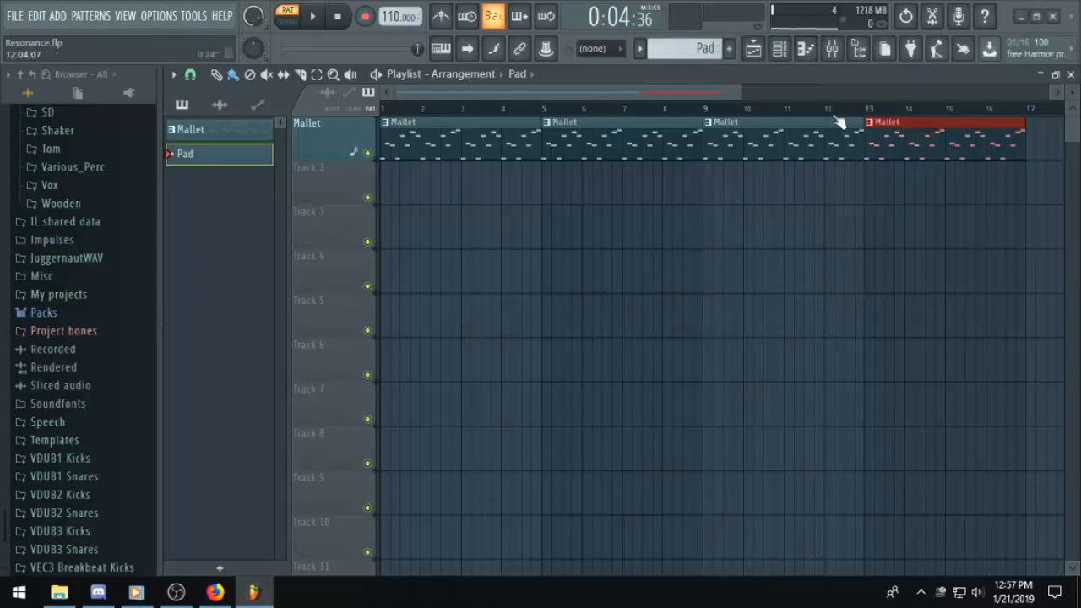
Place a Pad pattern clip at the start of Track 2 and auto-name the track.
drag(805, 279, 187, 179)
click(221, 130)
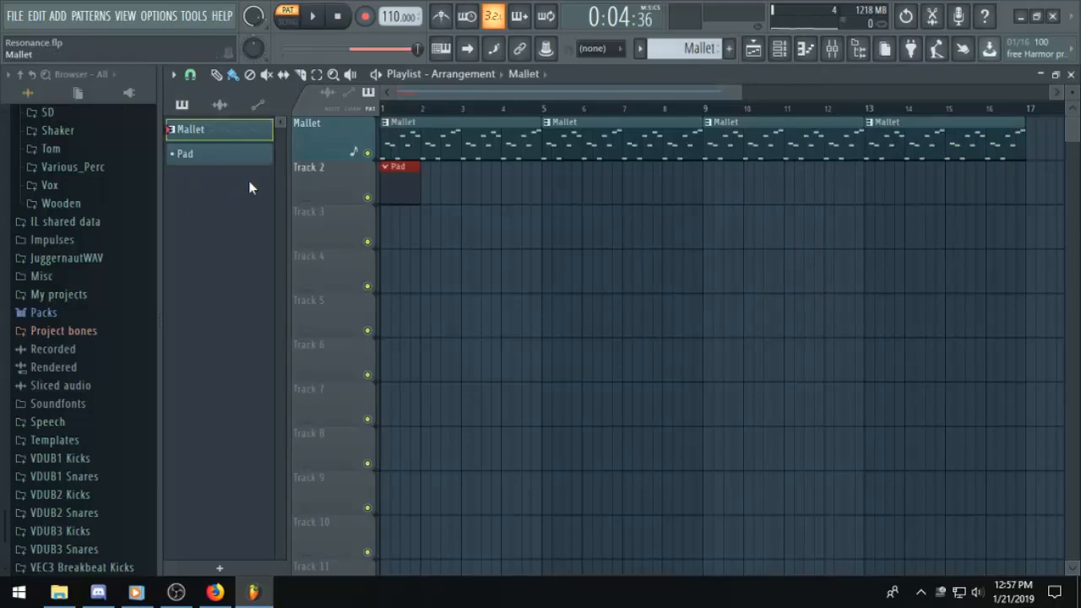
right_click(329, 180)
click(399, 212)
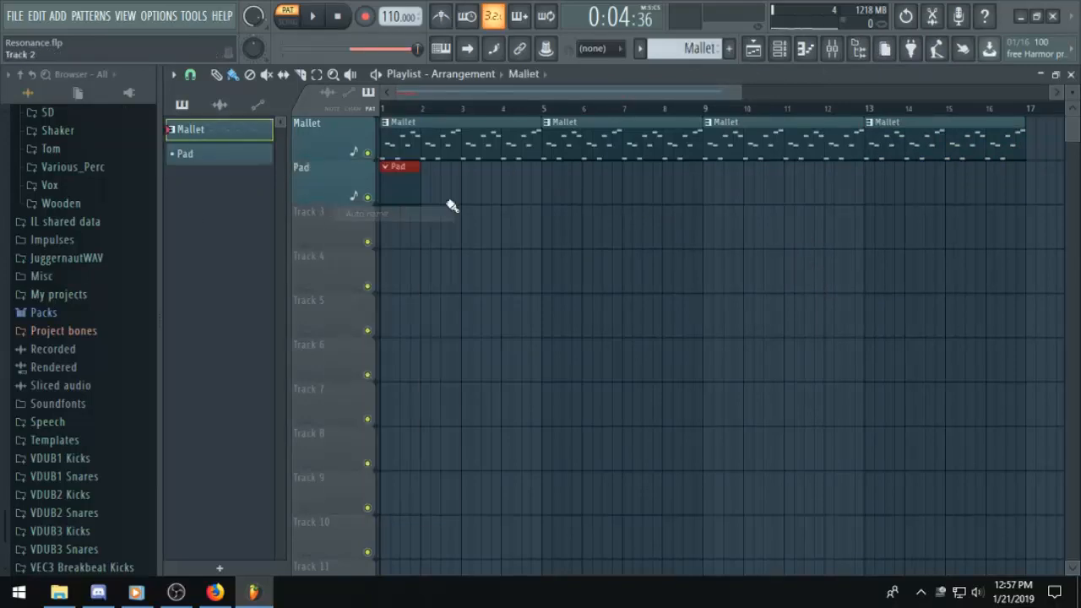
Show the channel rack and make Pad the active pattern.
click(790, 48)
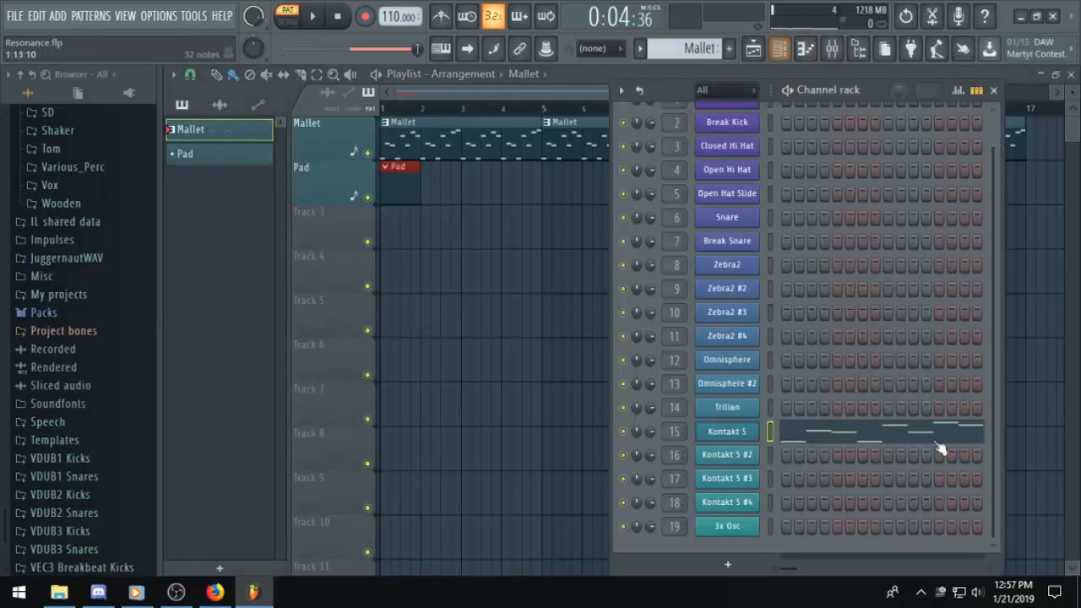
click(728, 48)
key(Escape)
click(706, 48)
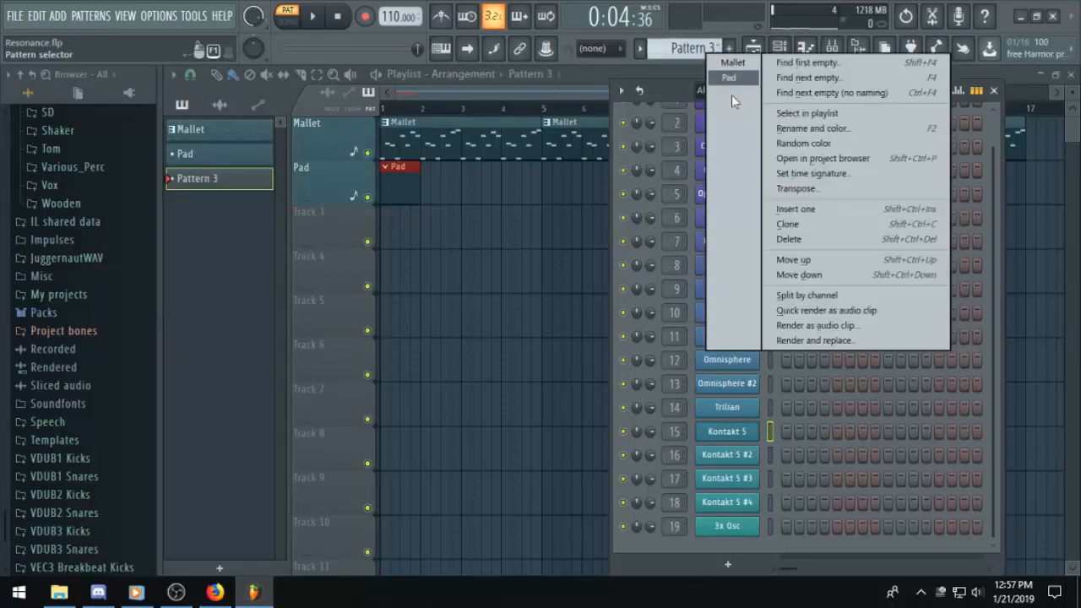
click(732, 77)
Rename the first Omnisphere channel to Pad.
right_click(743, 362)
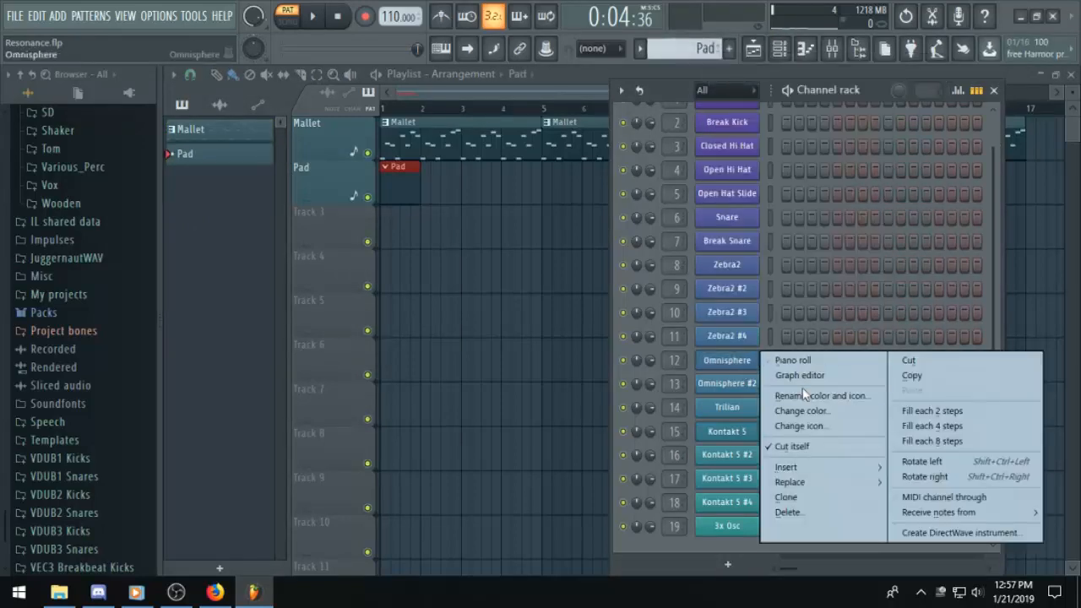
click(810, 393)
text(Pad)
key(Return)
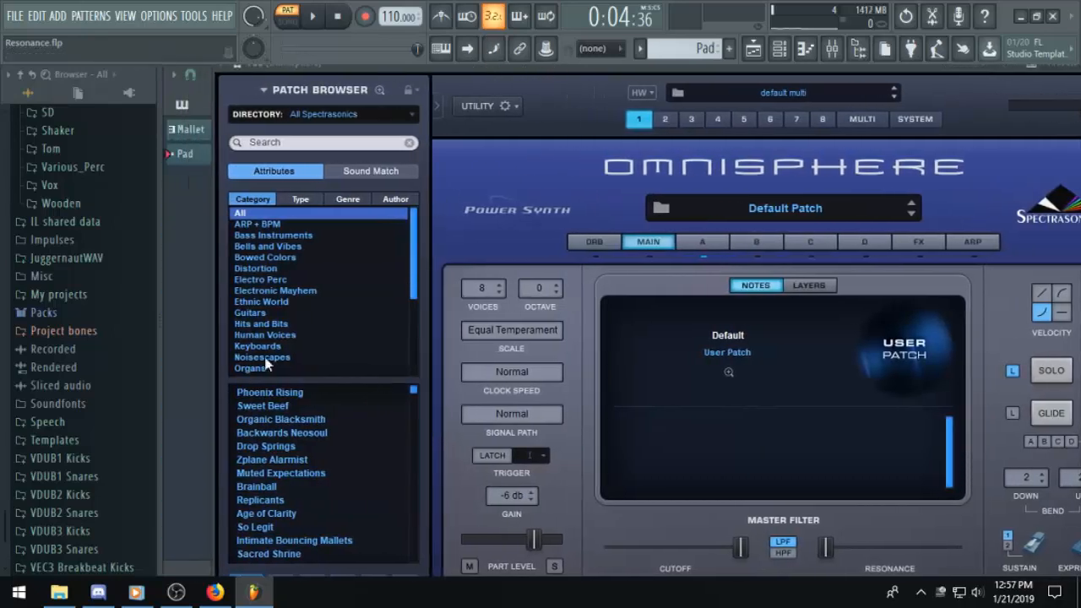
In Omnisphere's Pads + Strings category, audition Fast Legato String Section and load the Freezing Warm patch.
drag(414, 273, 417, 319)
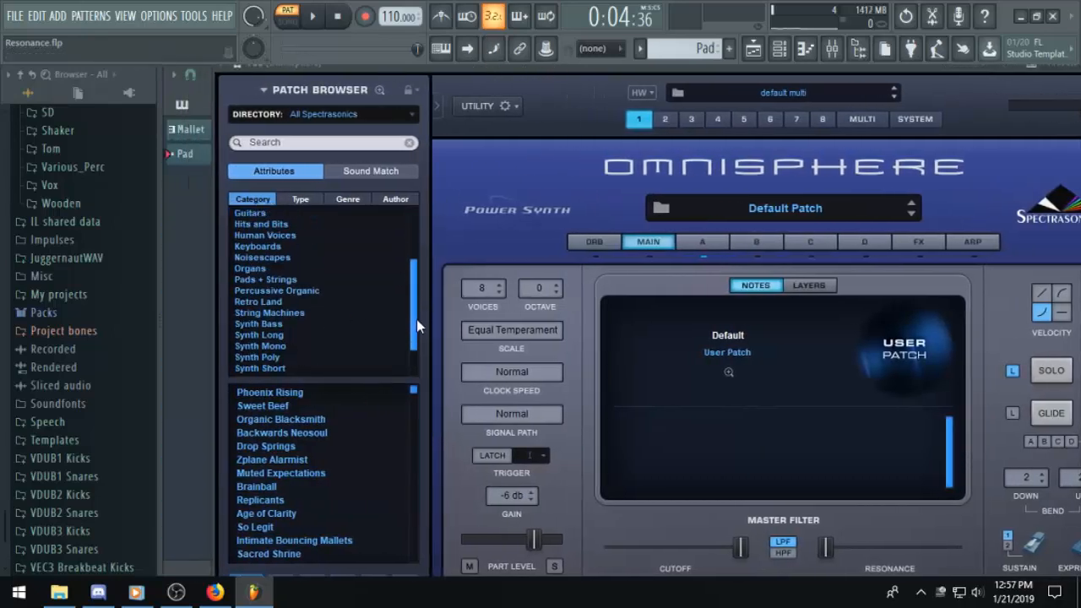
click(281, 279)
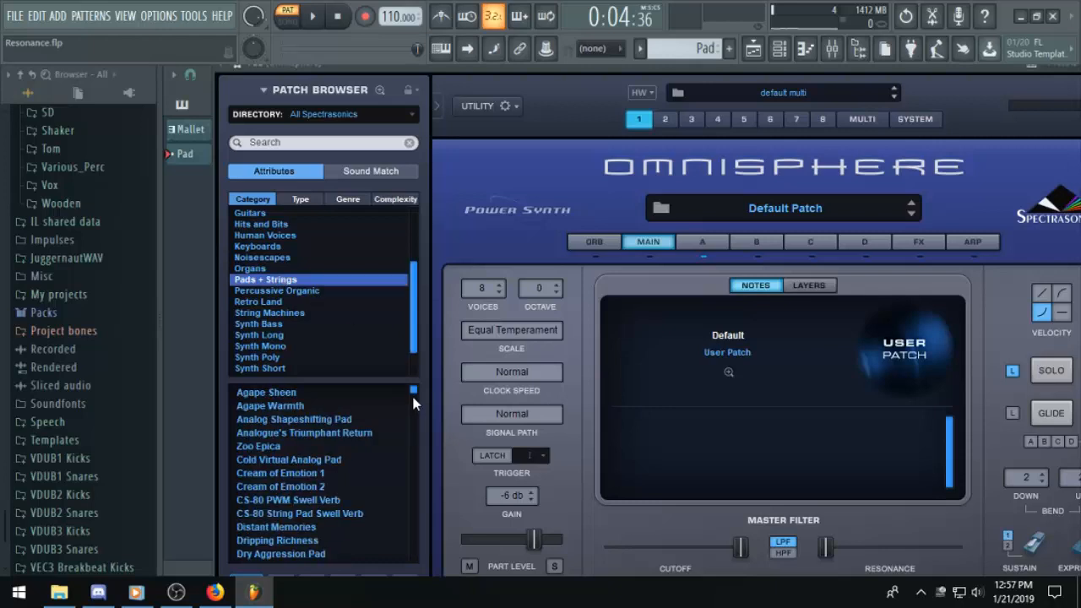
drag(412, 393, 413, 439)
click(365, 501)
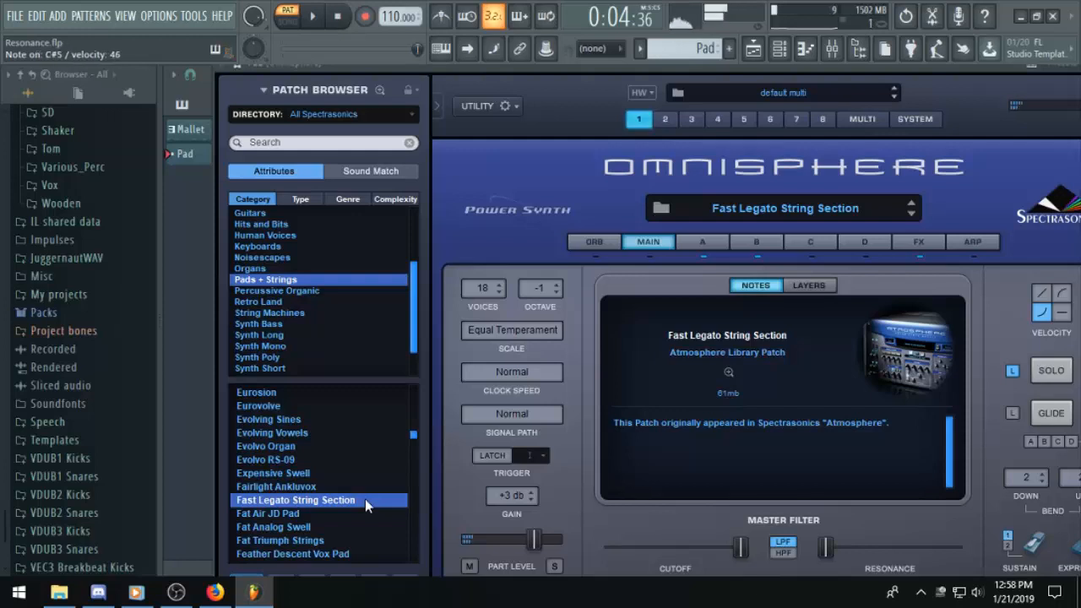
scroll(365, 499, down, 5)
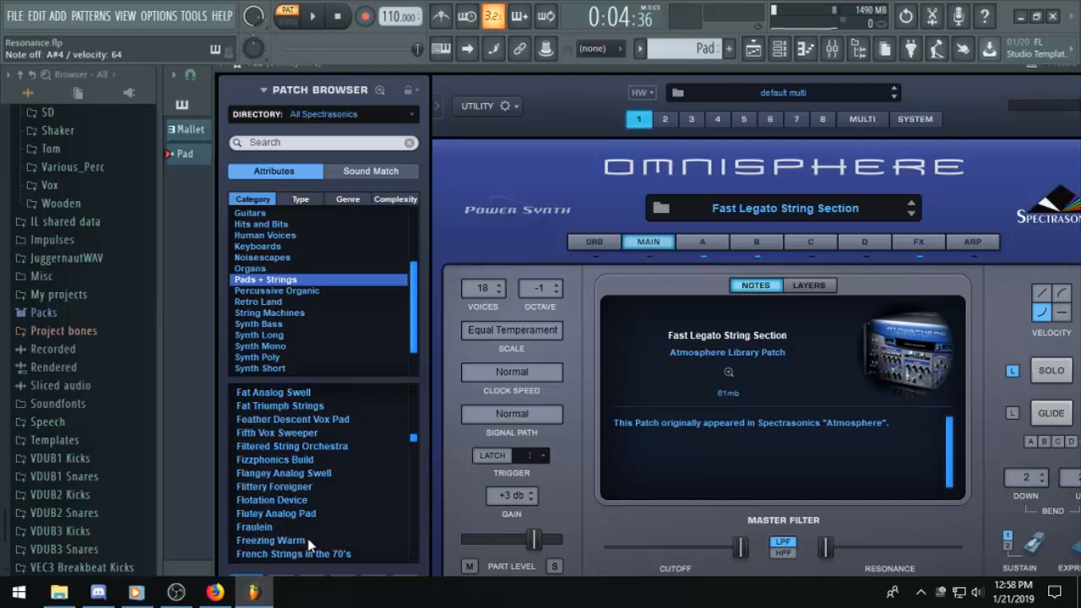
click(309, 541)
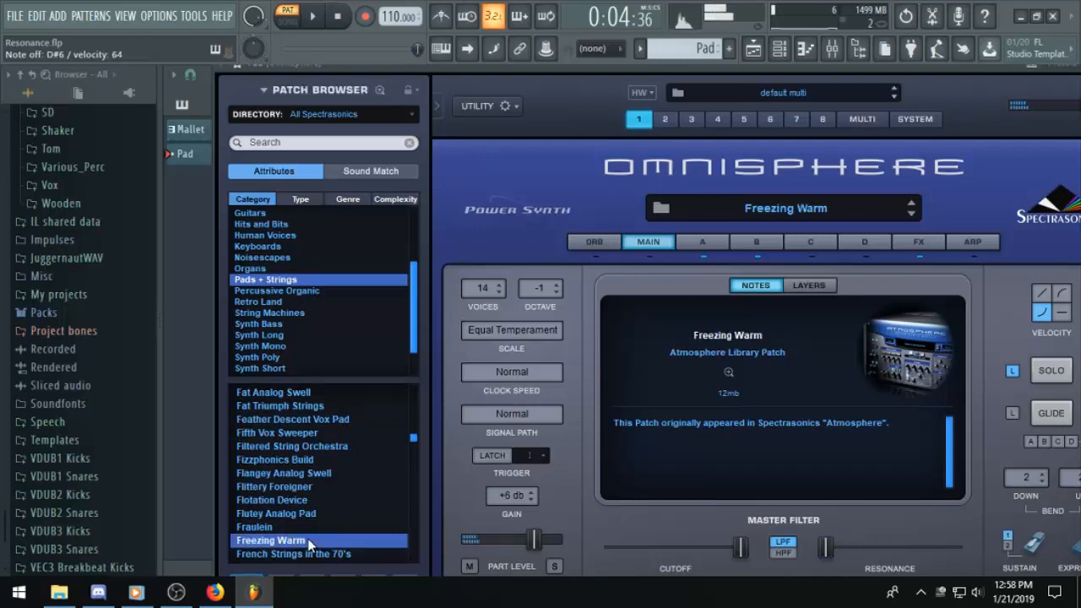
Return to the Playlist, switch playback to song mode and play the arrangement to hear the mallet melody.
click(780, 48)
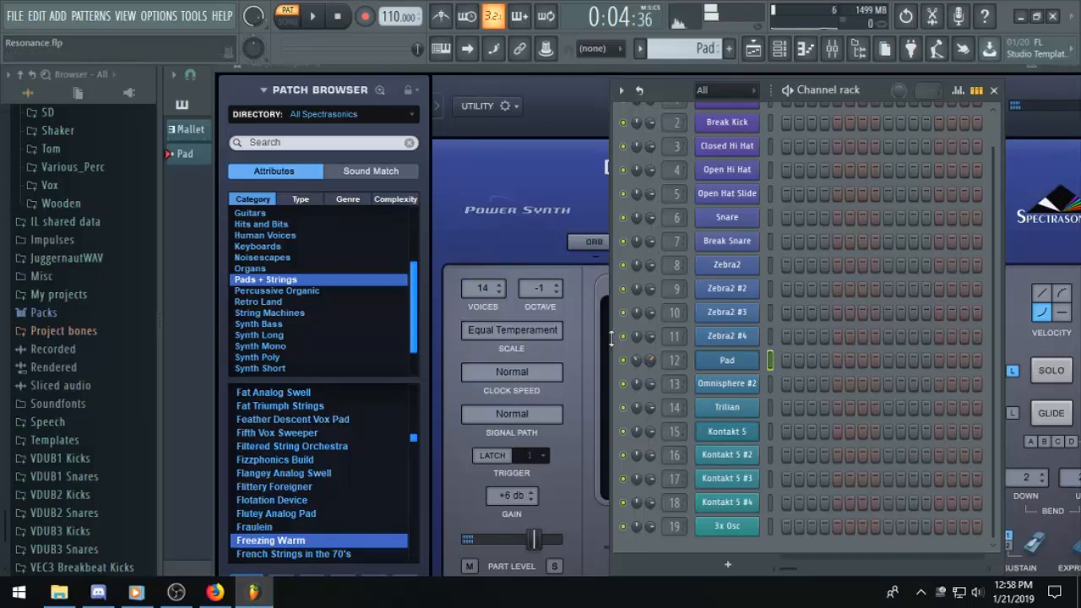
click(753, 48)
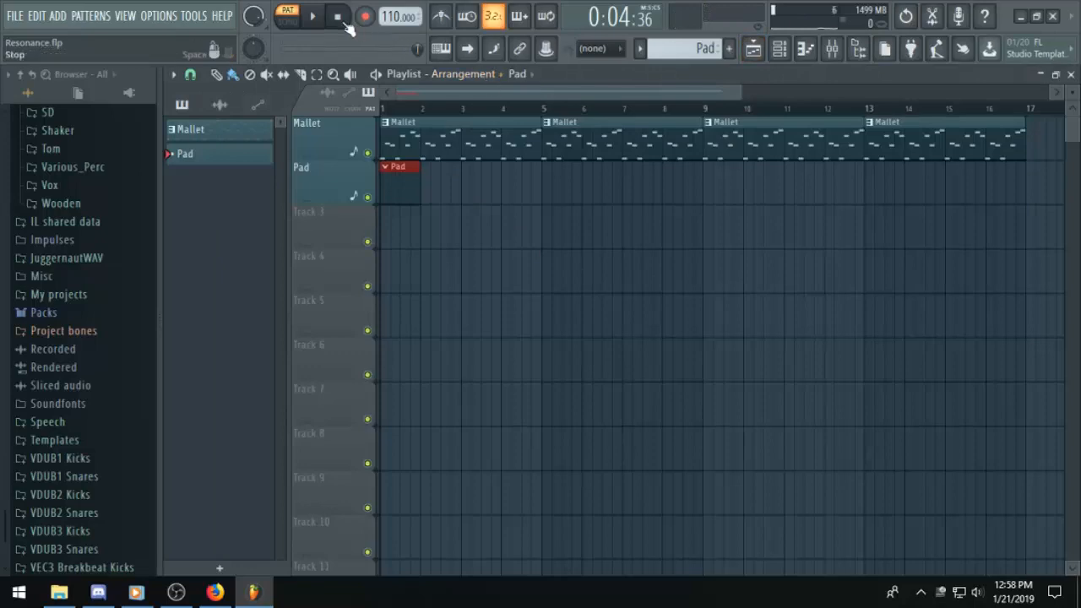
click(287, 20)
key(space)
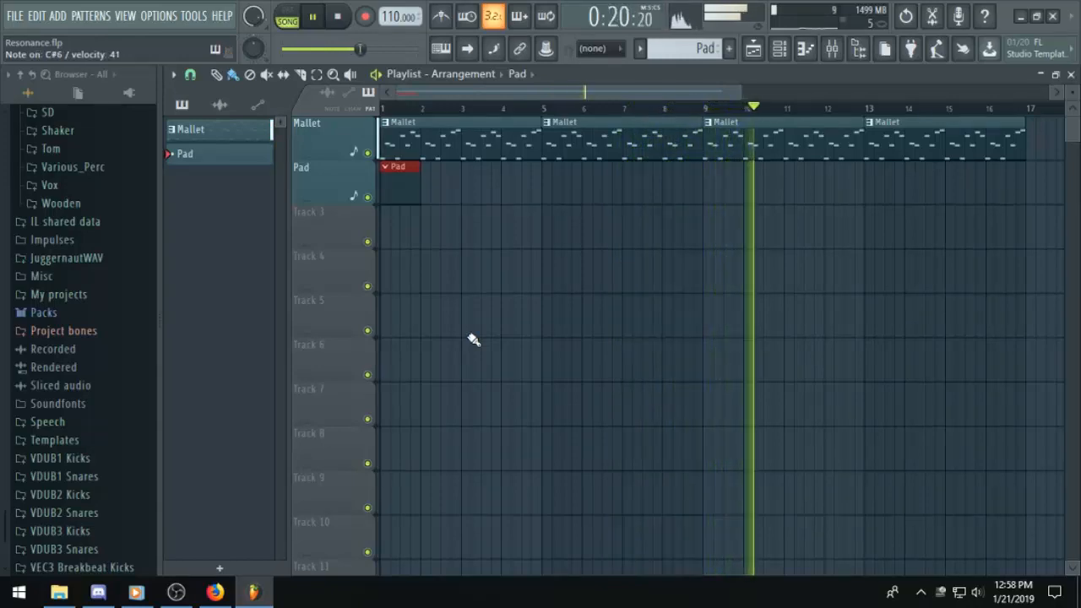
key(space)
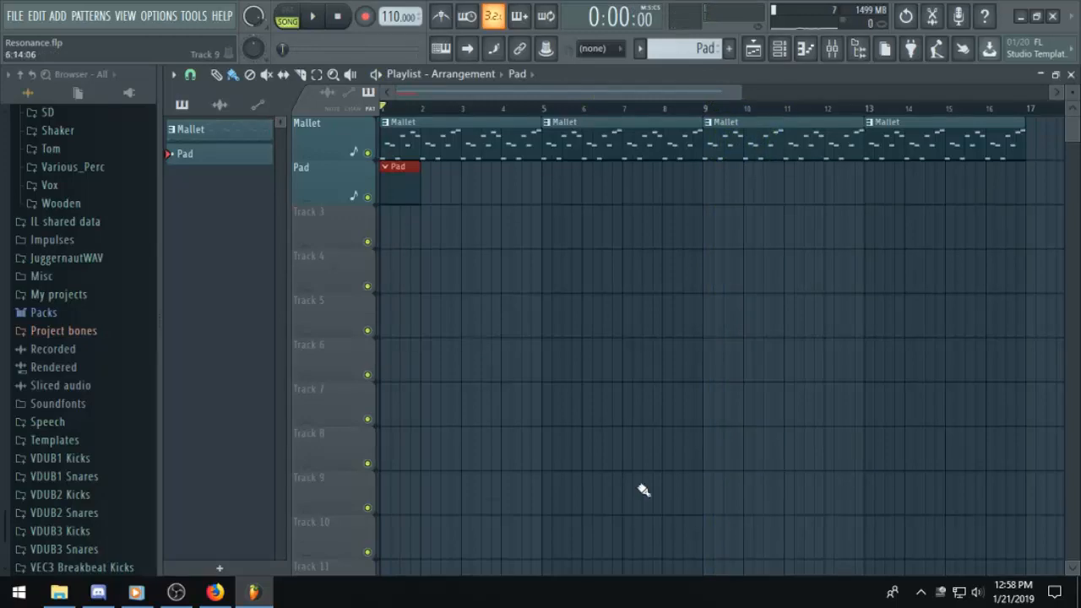
In the Pad piano roll, draw a chord of D#5, A#5, C#6 and F#6 at the start of bar 1.
click(806, 48)
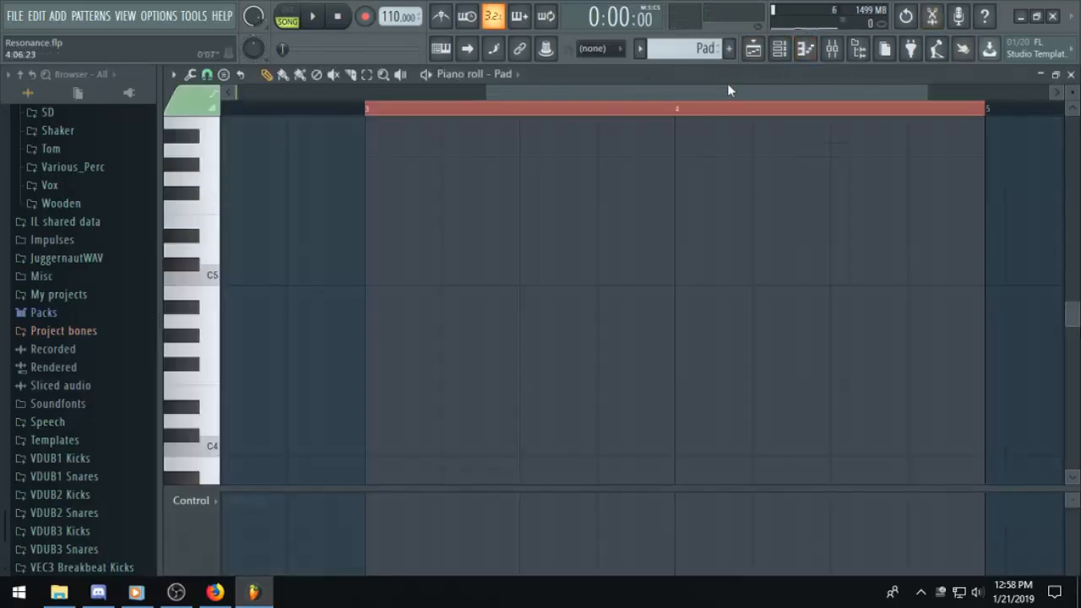
drag(730, 90, 449, 188)
scroll(449, 189, up, 5)
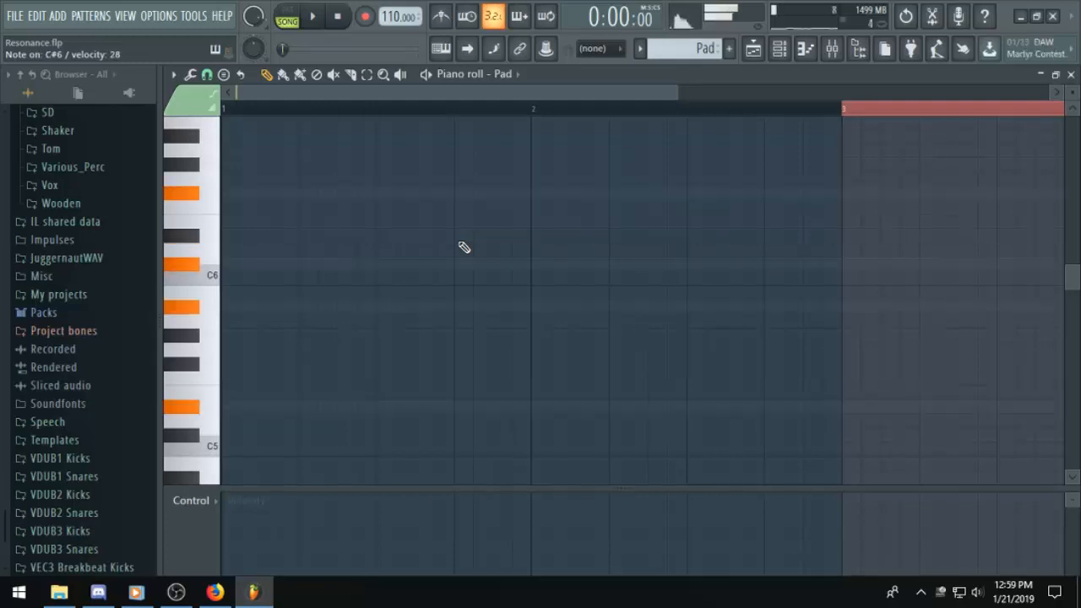
click(756, 48)
click(805, 52)
click(239, 306)
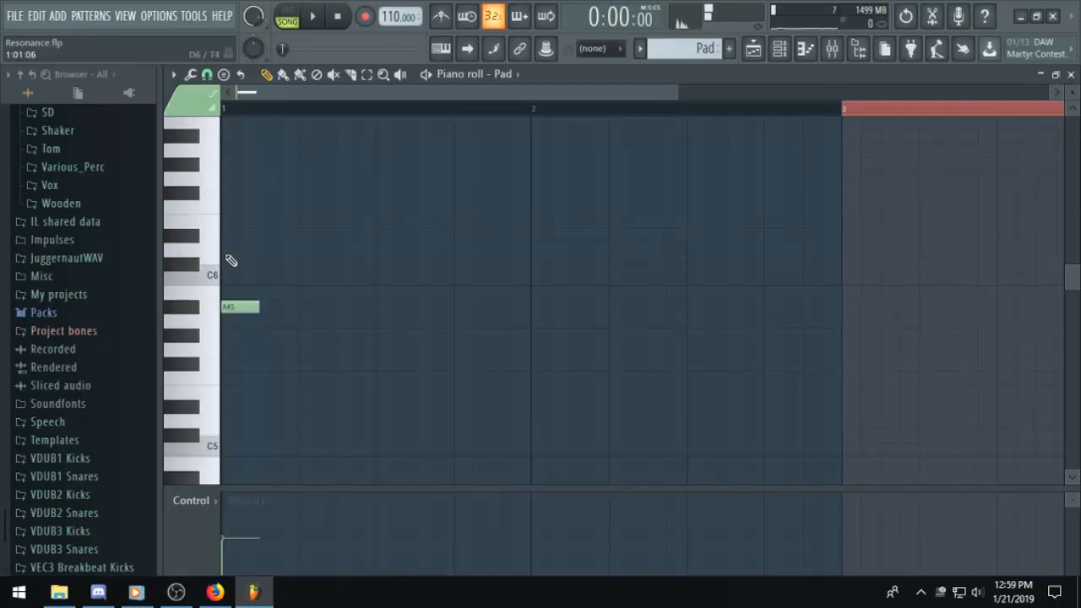
click(230, 266)
click(233, 191)
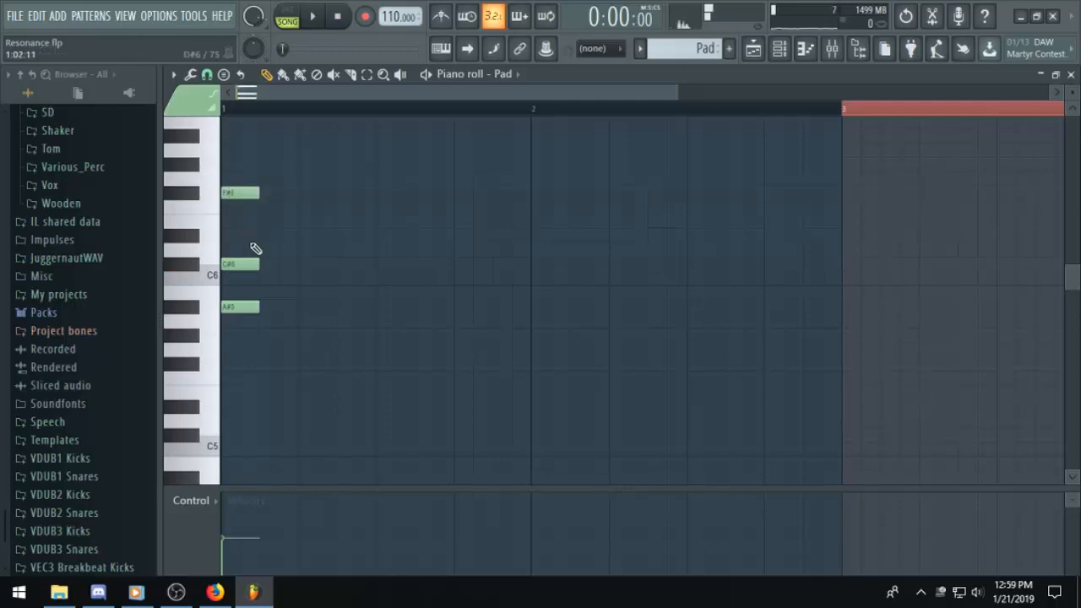
click(236, 409)
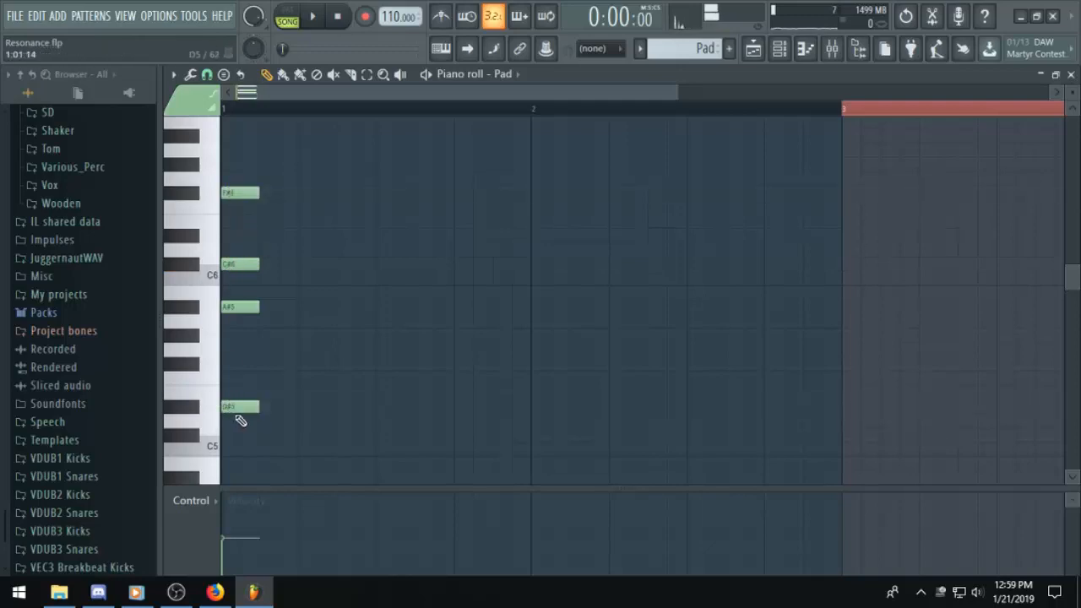
Lengthen all four chord notes to one full bar and play the Pad clip with the mallet in the Playlist.
key(ctrl+a)
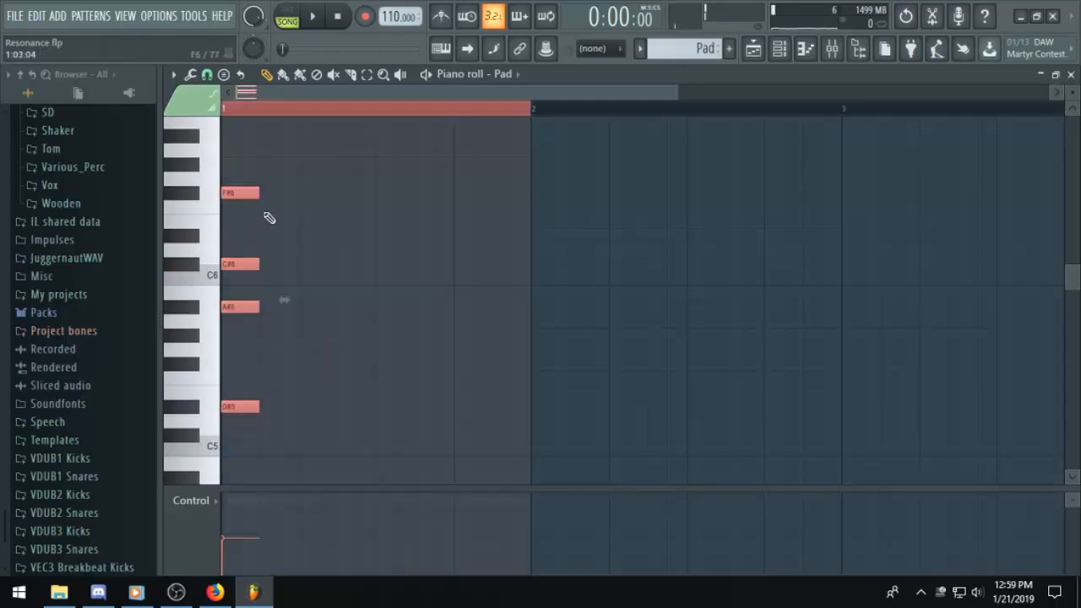
drag(253, 194, 531, 222)
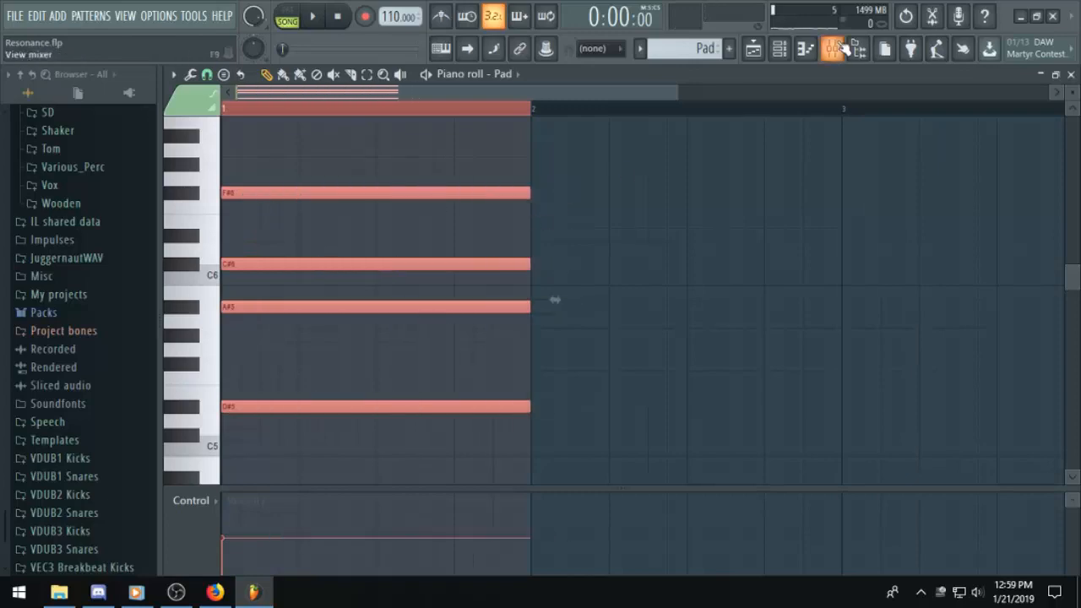
click(766, 51)
click(405, 182)
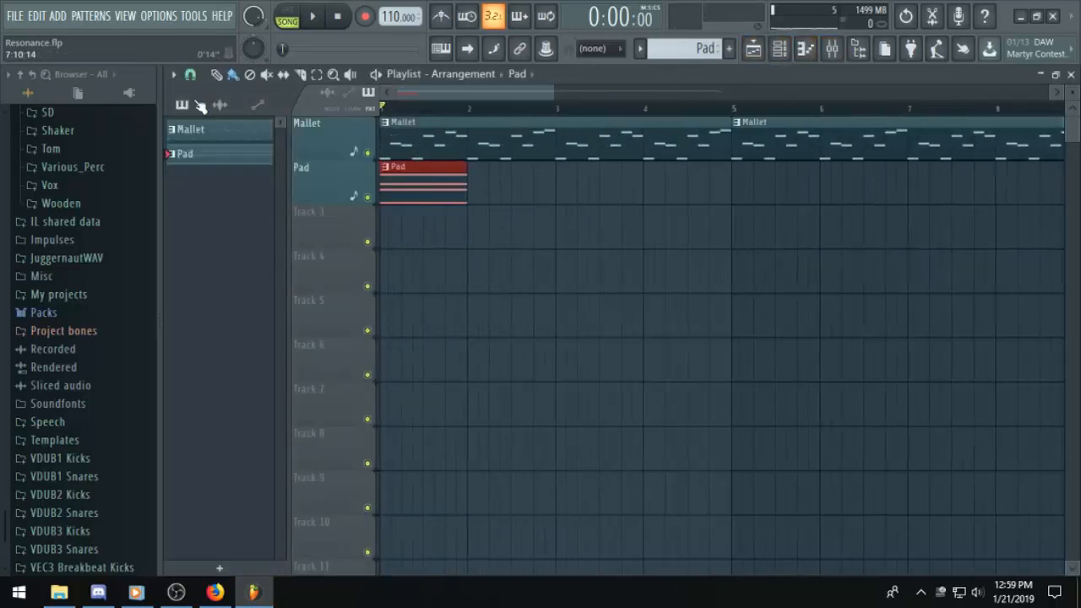
key(space)
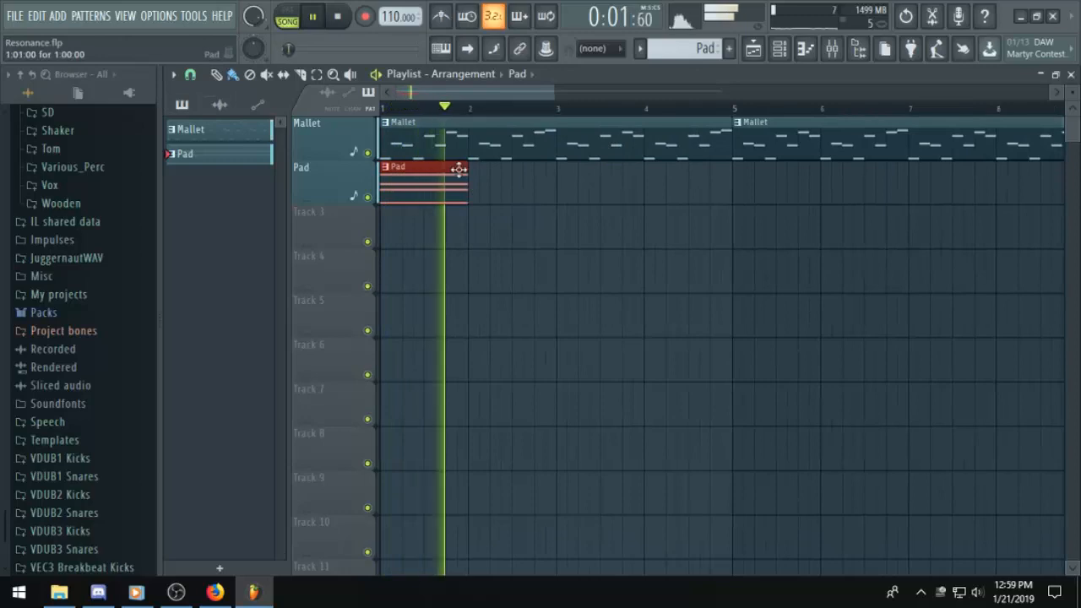
key(space)
Extend the first Pad chord's notes to the end of bar 2 and play it against the melody.
double_click(452, 175)
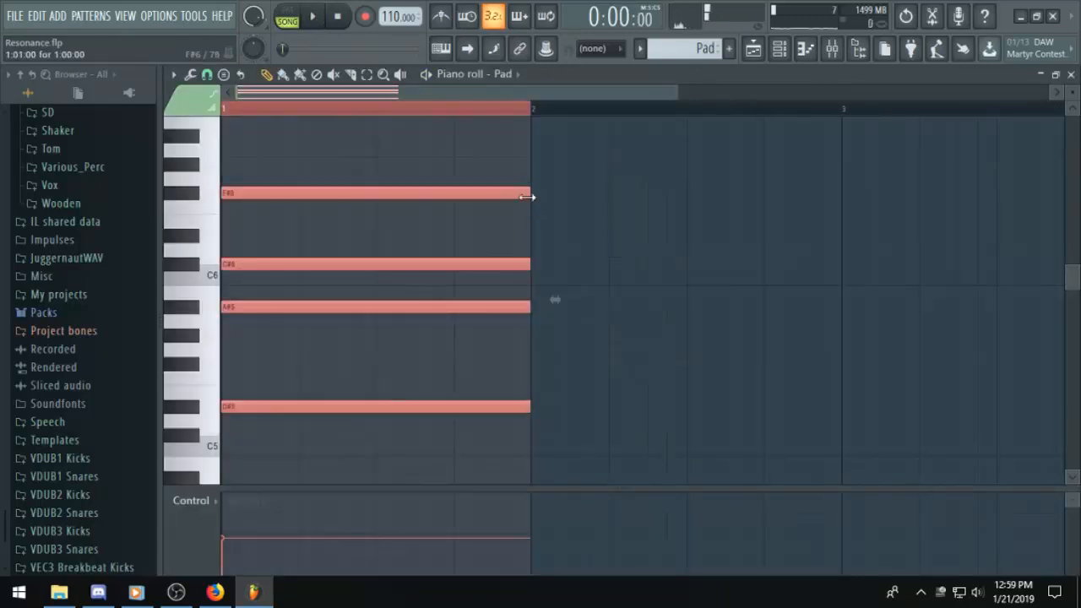
drag(528, 197, 837, 246)
key(space)
scroll(760, 287, down, 2)
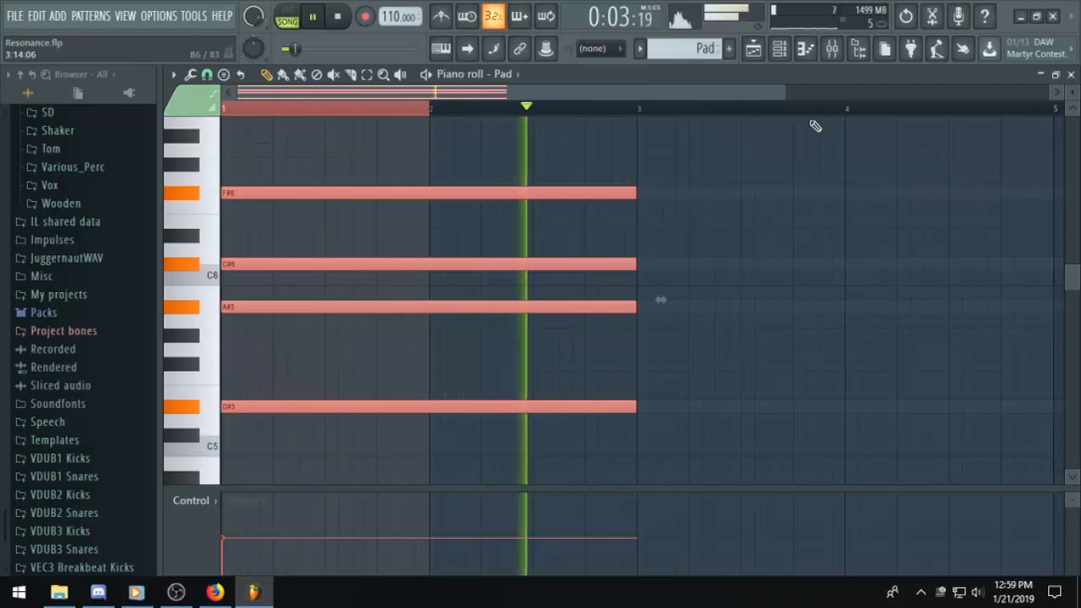
key(space)
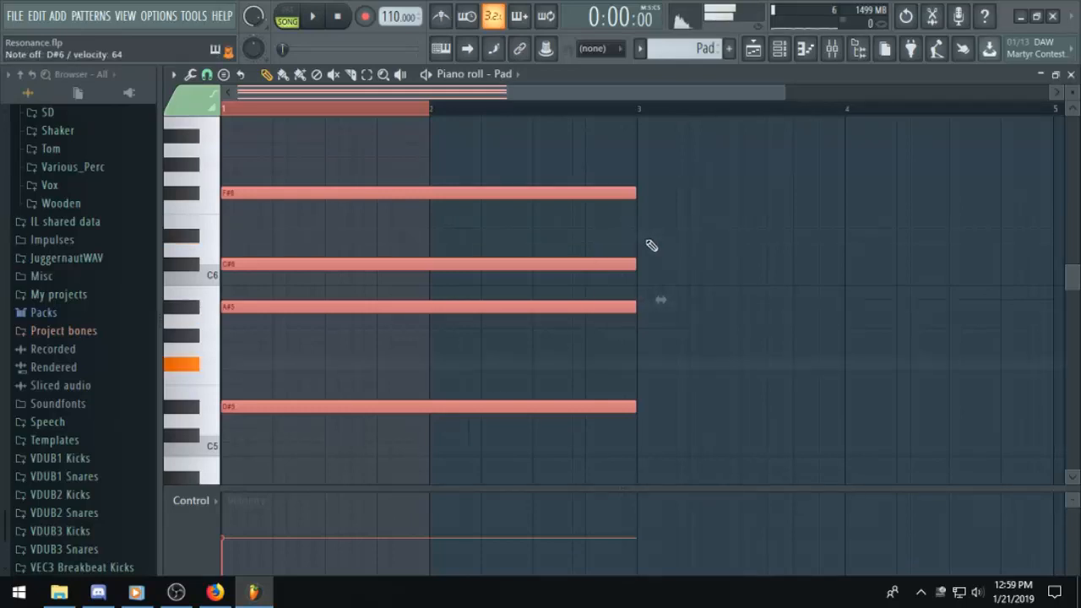
Add a second two-bar chord of C#5, F#5, A#5 and D#6 at bar 3 and play back both chords.
click(645, 237)
click(645, 307)
click(643, 364)
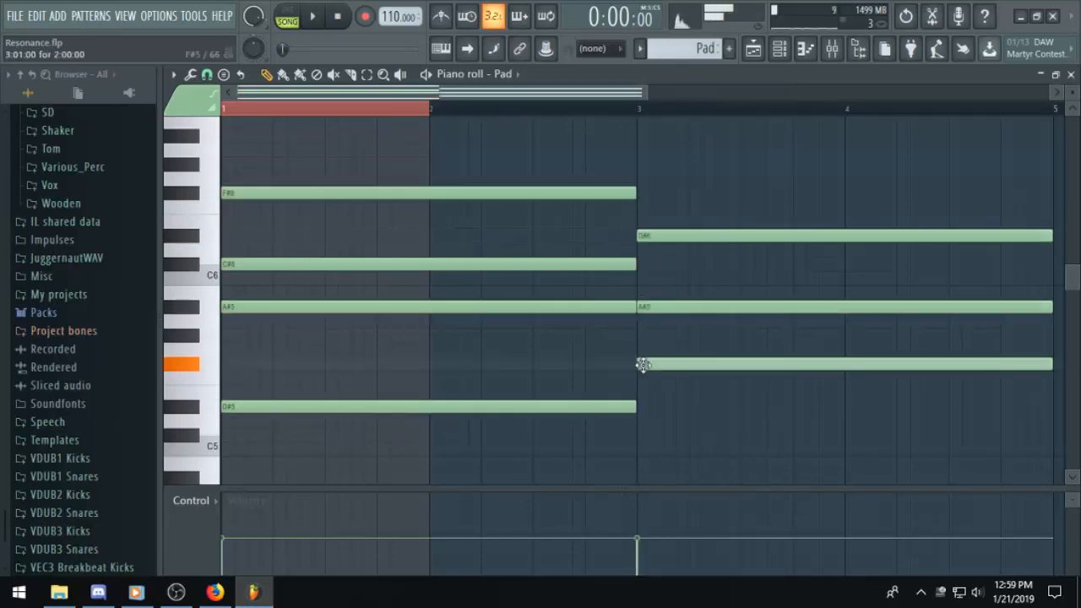
click(644, 435)
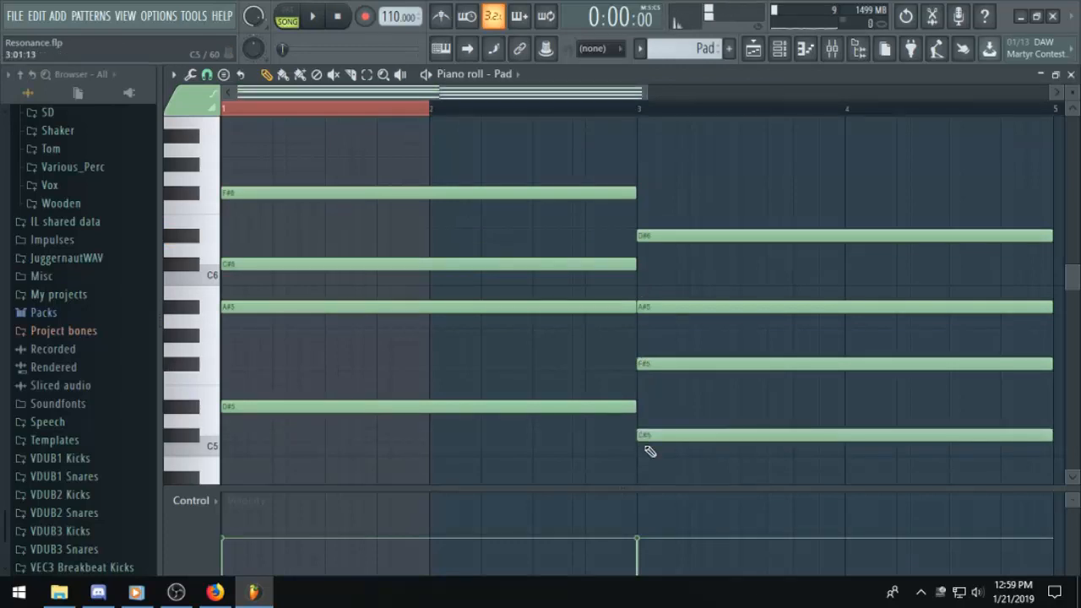
key(space)
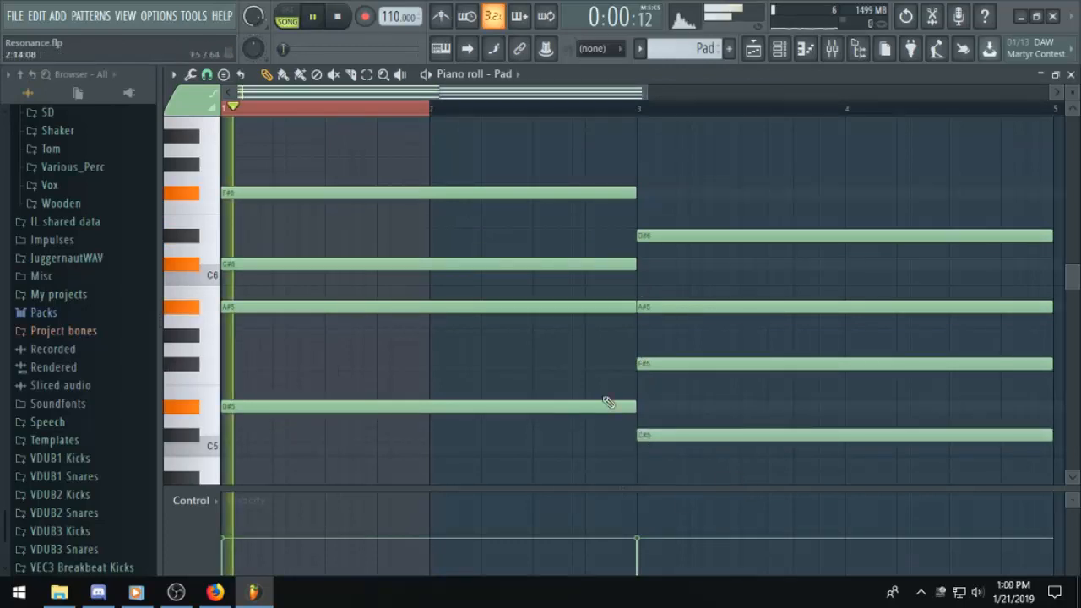
scroll(507, 414, down, 1)
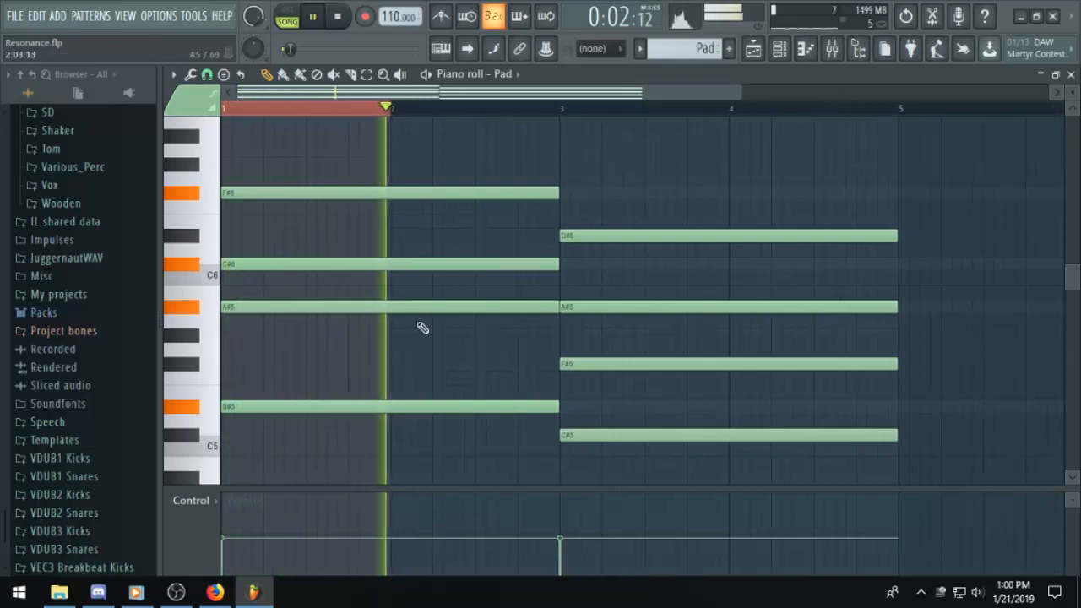
scroll(629, 283, down, 1)
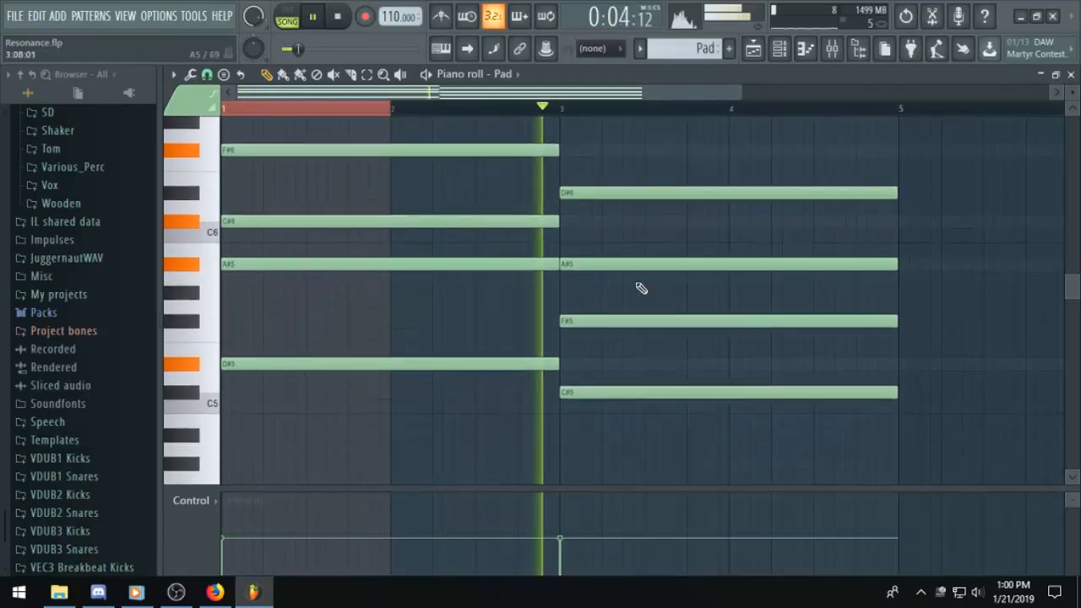
scroll(875, 309, down, 3)
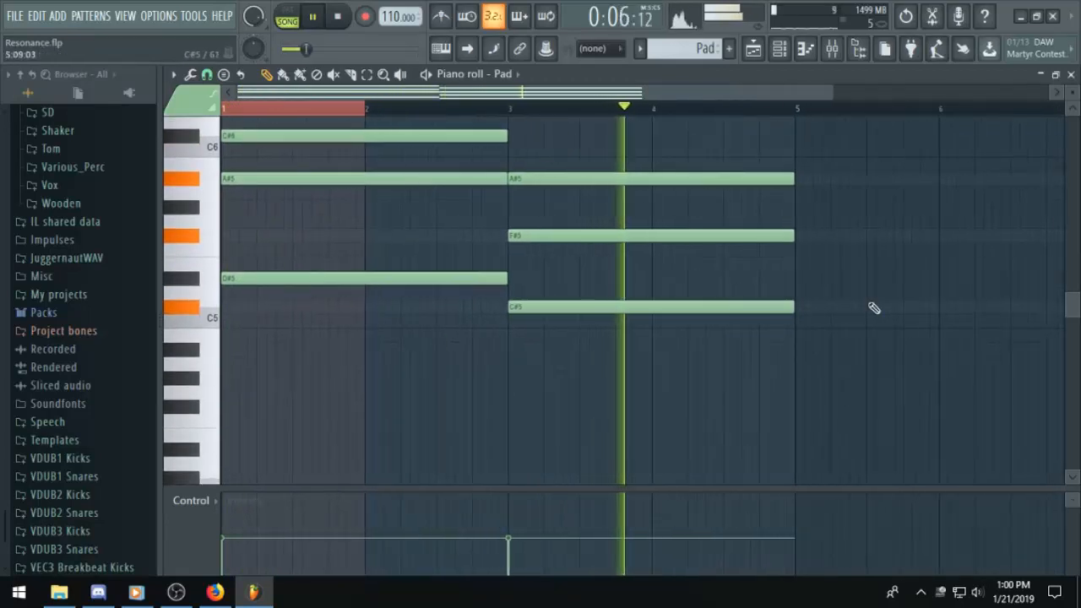
scroll(873, 306, up, 3)
scroll(873, 307, down, 1)
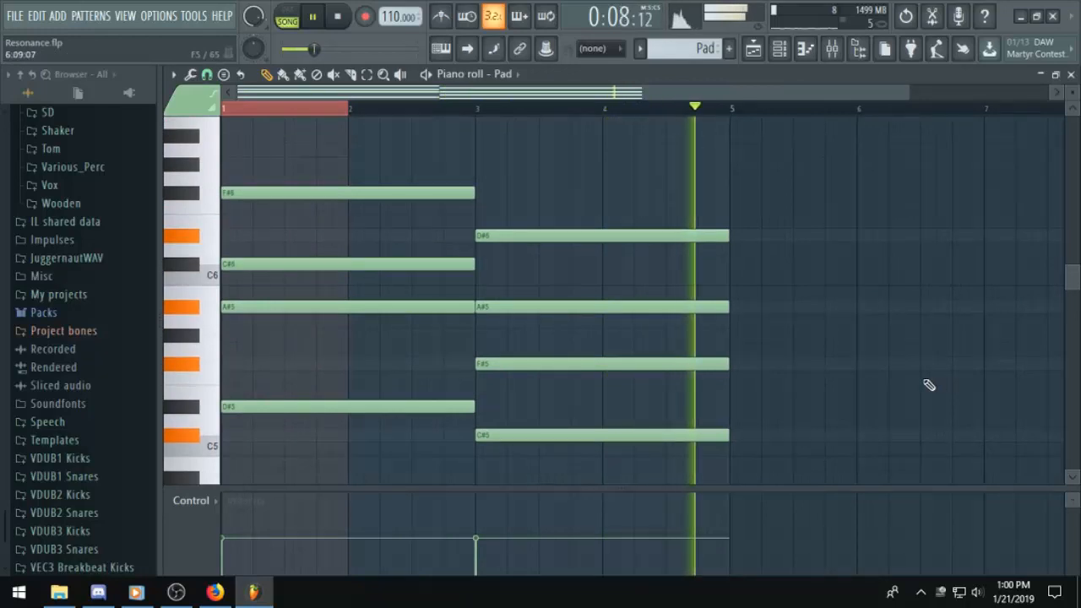
key(space)
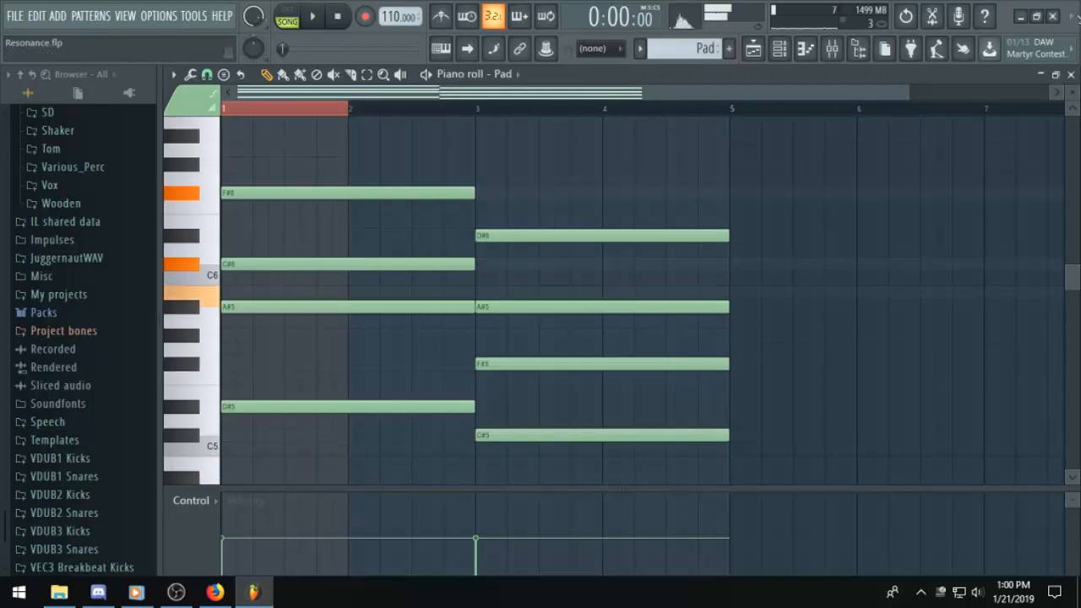
Add a third two-bar chord of B4, B5, C#6 and F#6 at bar 5.
click(739, 197)
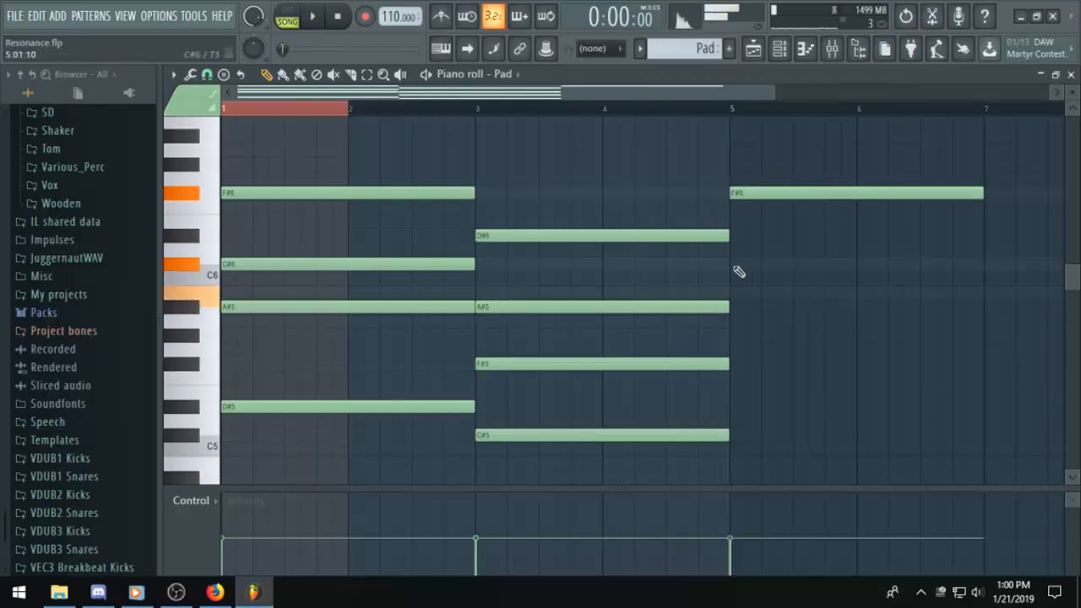
click(739, 265)
click(737, 293)
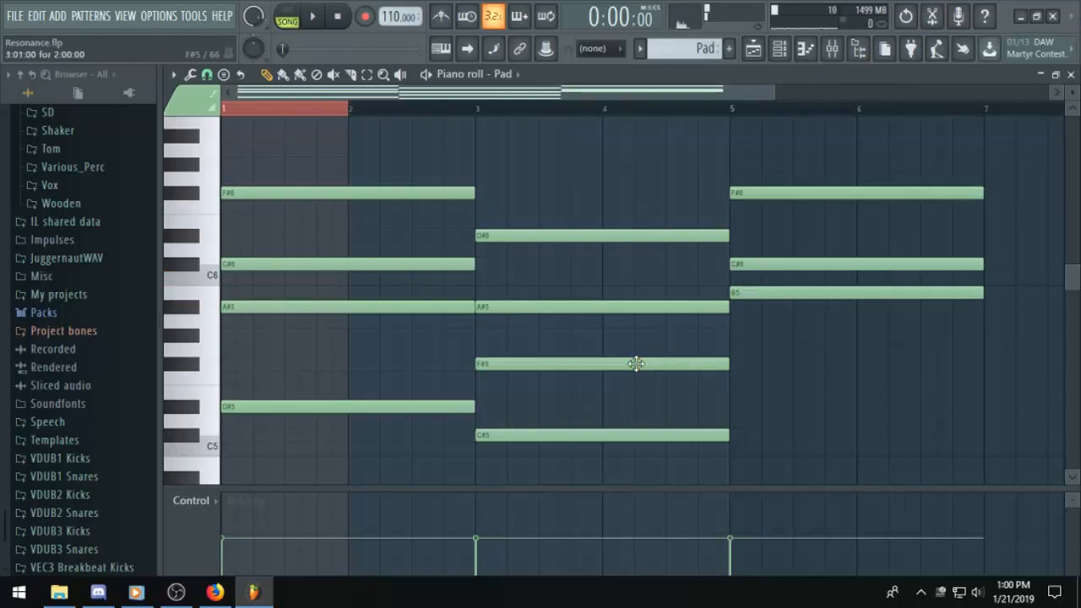
scroll(773, 441, down, 2)
click(732, 420)
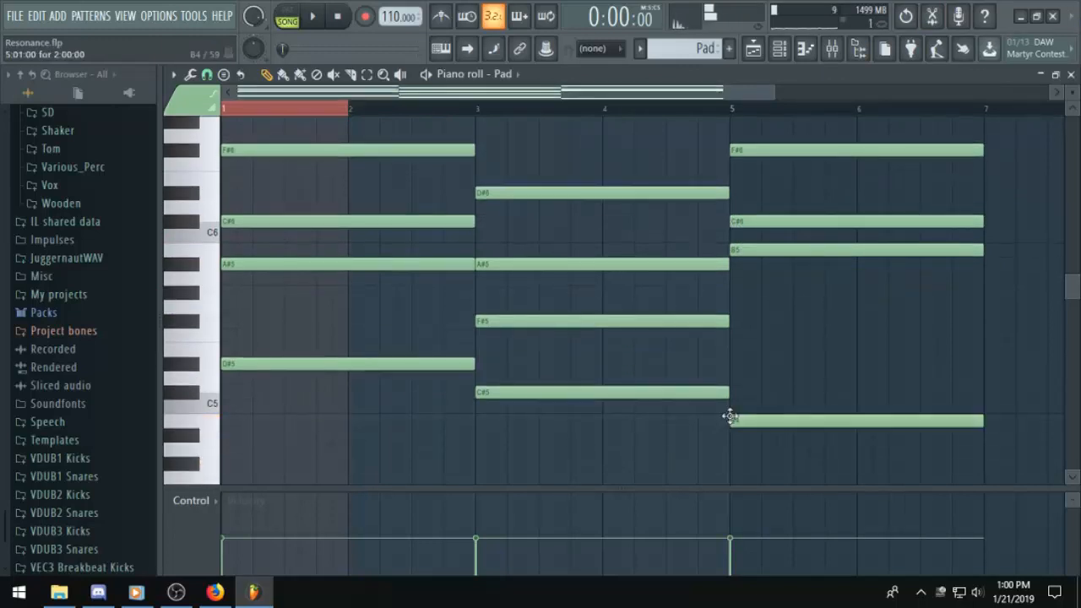
Play the arrangement from bar 3 to hear the second and third Pad chords with the melody.
click(481, 109)
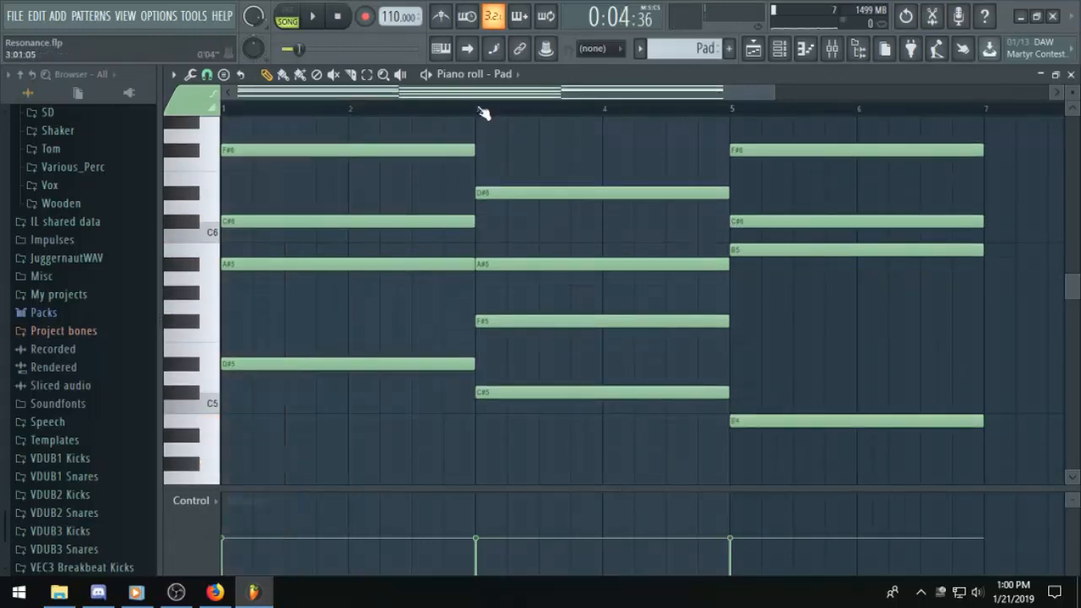
key(space)
scroll(766, 263, down, 1)
scroll(827, 253, down, 1)
scroll(829, 257, down, 1)
scroll(826, 256, up, 3)
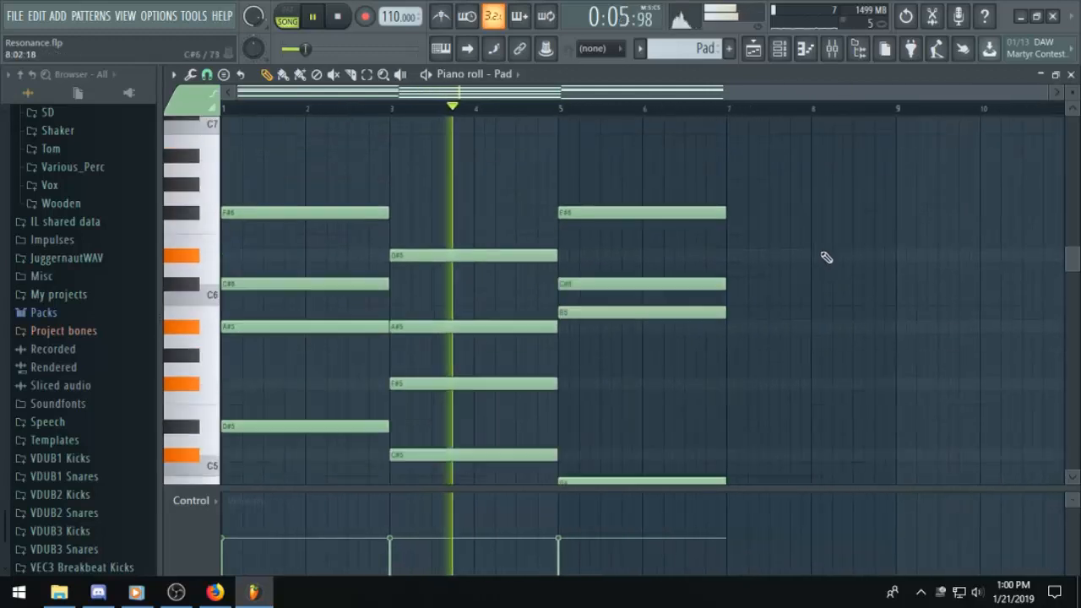
scroll(806, 289, down, 3)
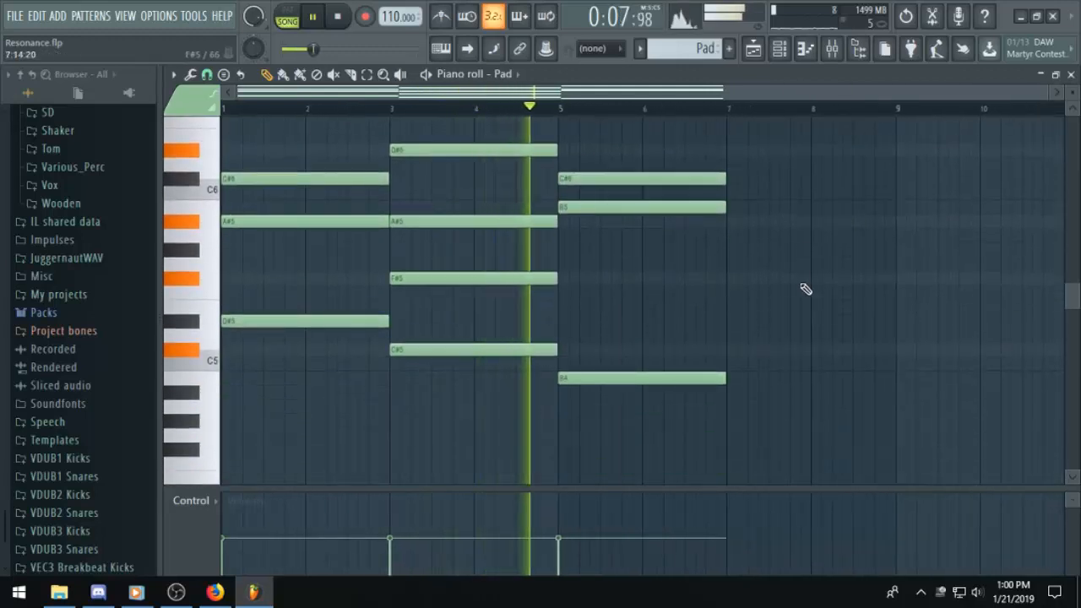
scroll(904, 326, up, 1)
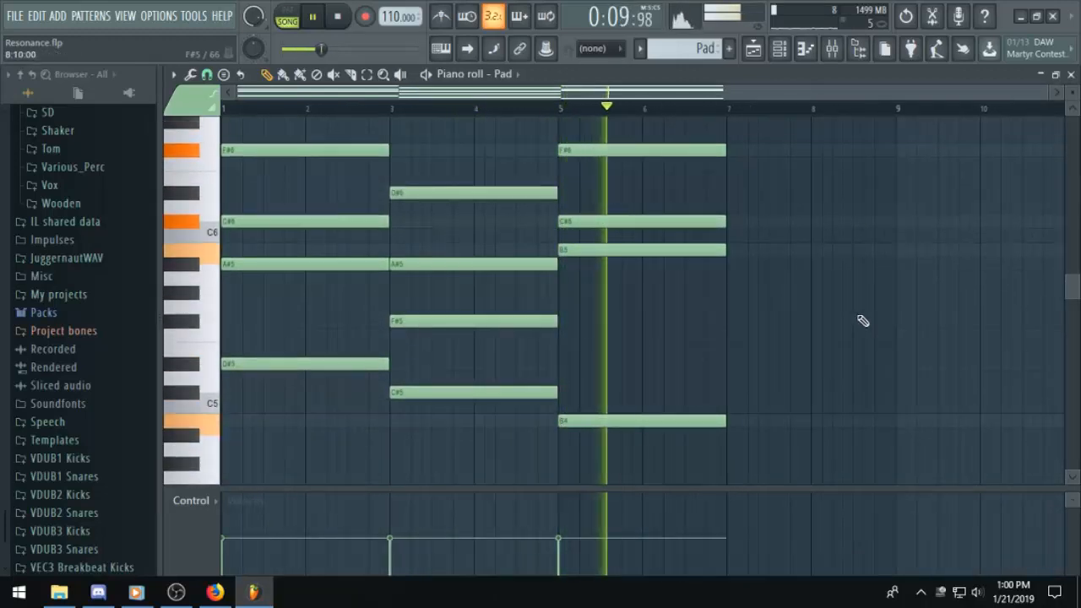
scroll(828, 355, up, 1)
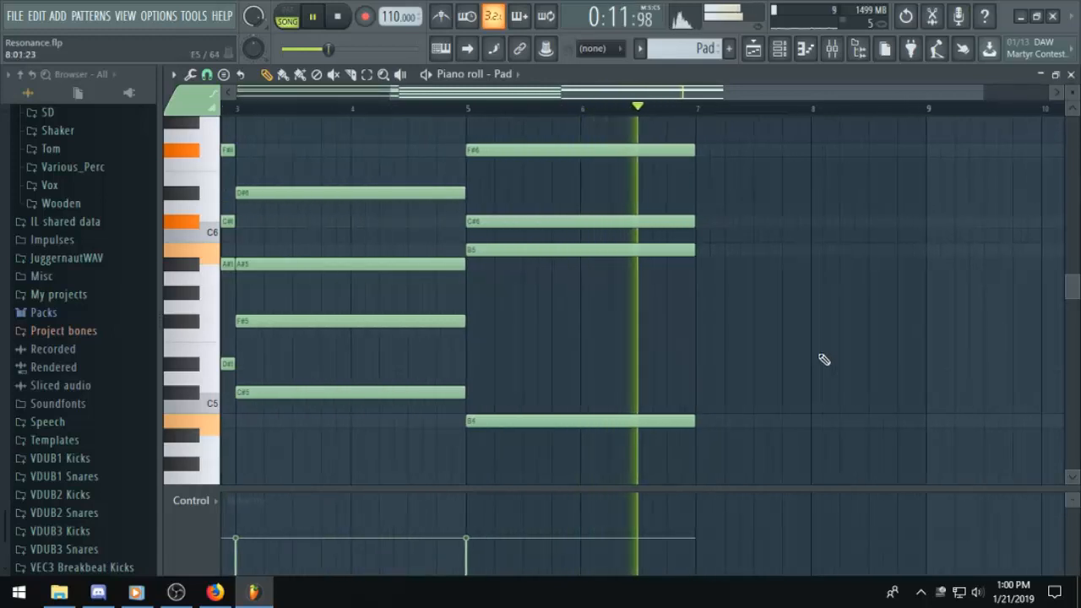
key(space)
Add a fourth two-bar chord of G#4, C#6, F#6 and A#6 at bar 7 of the Pad pattern.
scroll(794, 346, down, 1)
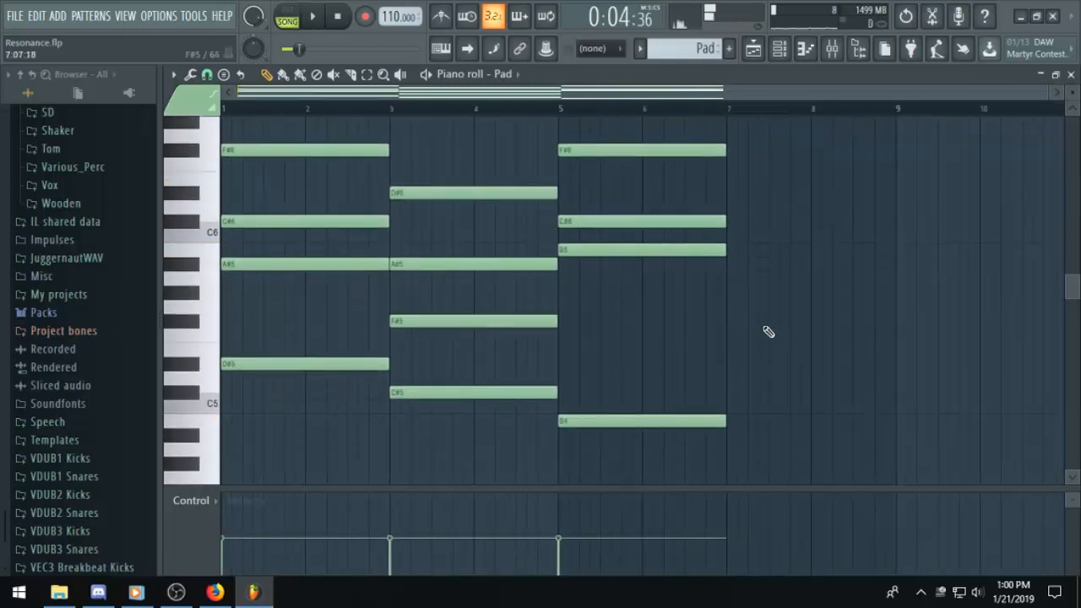
scroll(753, 328, up, 2)
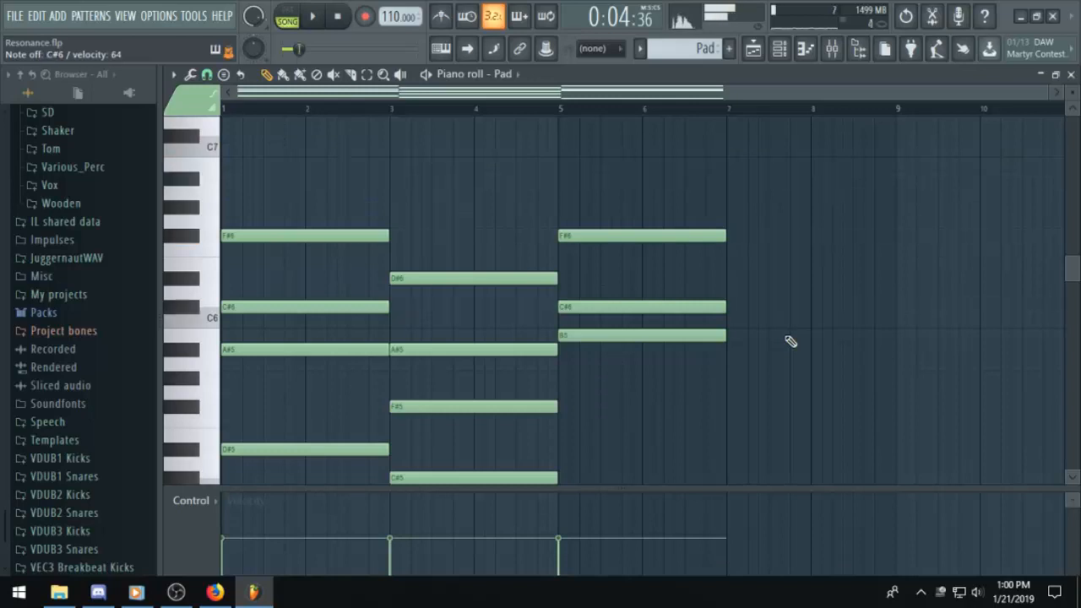
click(791, 341)
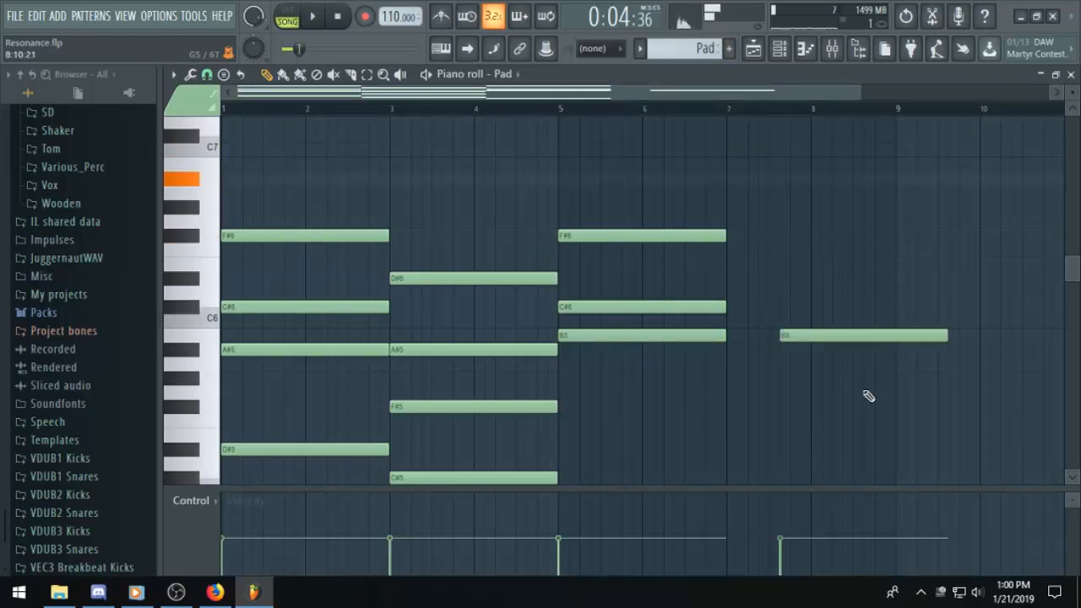
drag(833, 334, 755, 307)
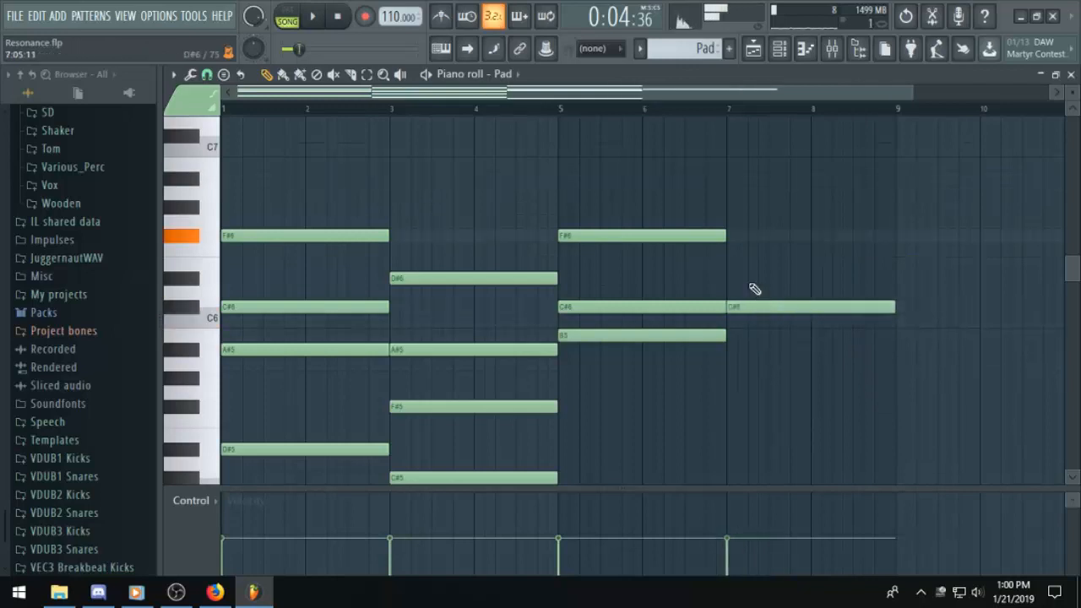
click(728, 237)
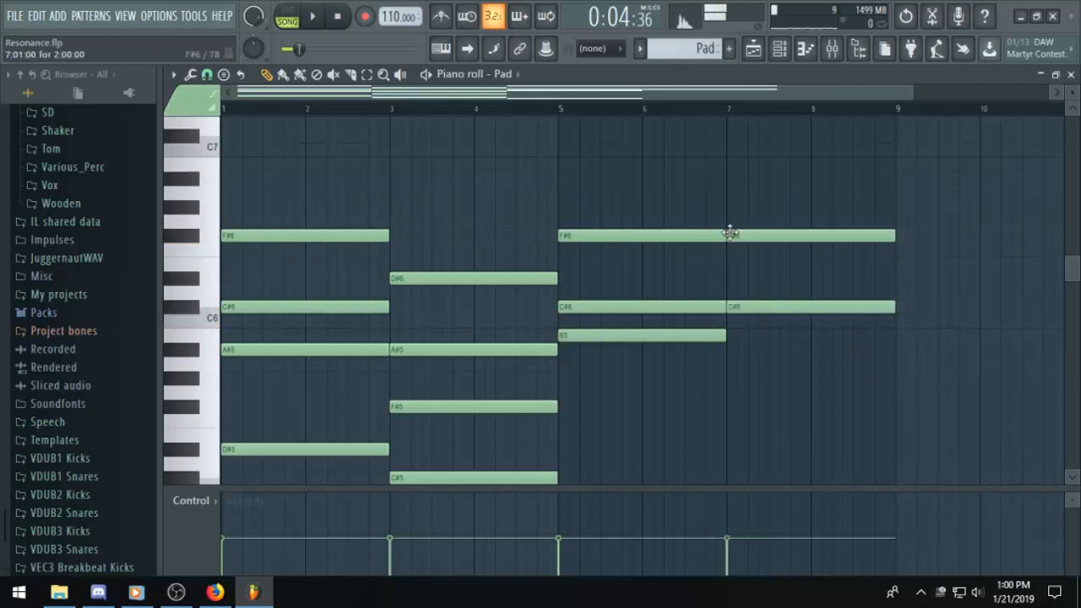
click(722, 179)
drag(722, 179, 732, 179)
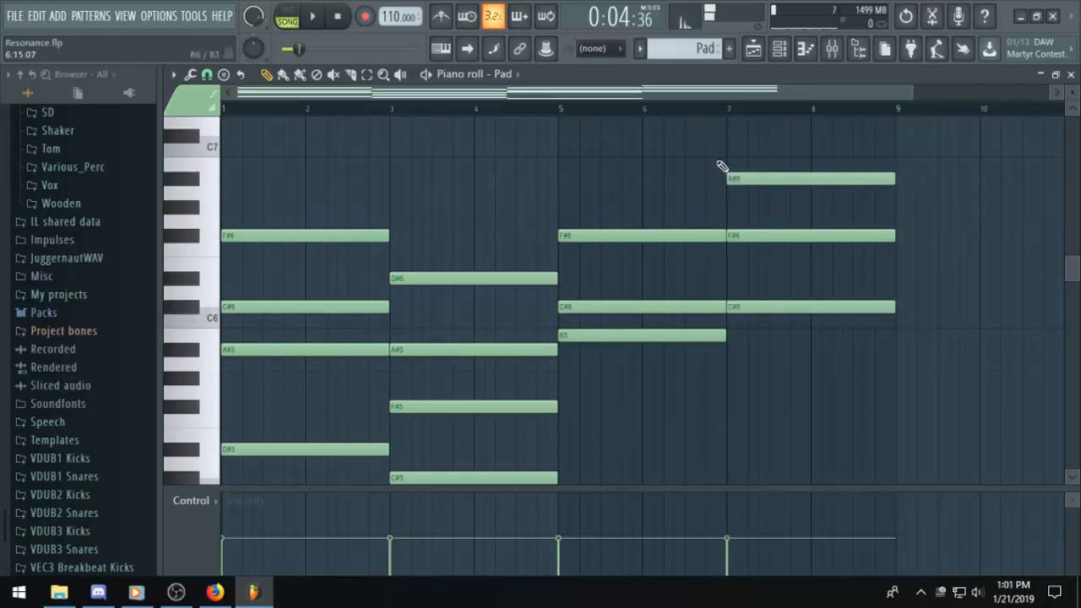
scroll(759, 347, down, 3)
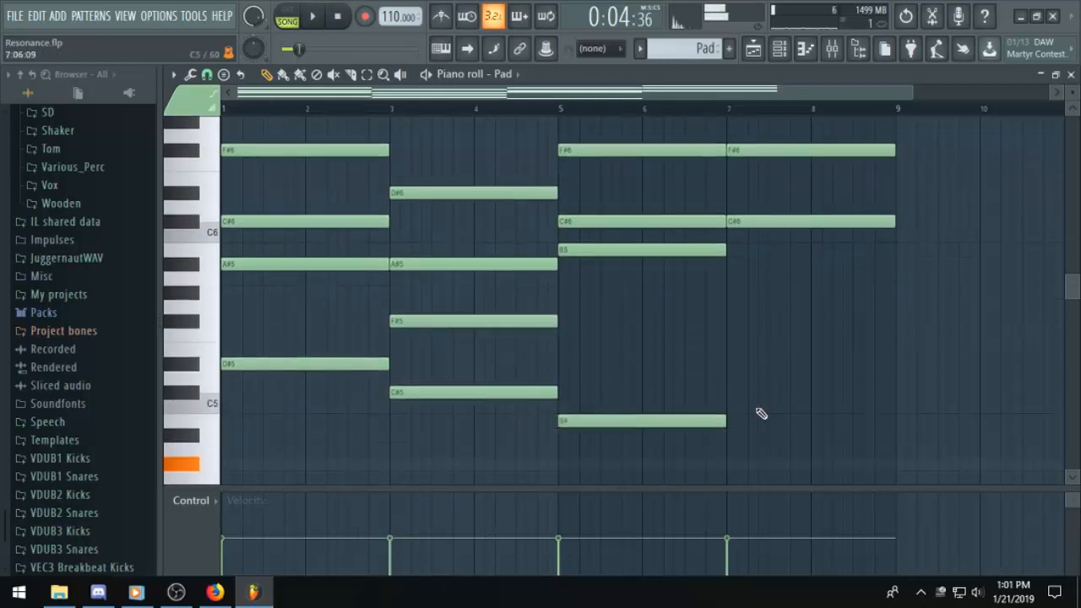
click(729, 463)
Stop the playhead at the start and place a second Pad clip at bar 9 of the arrangement.
click(753, 49)
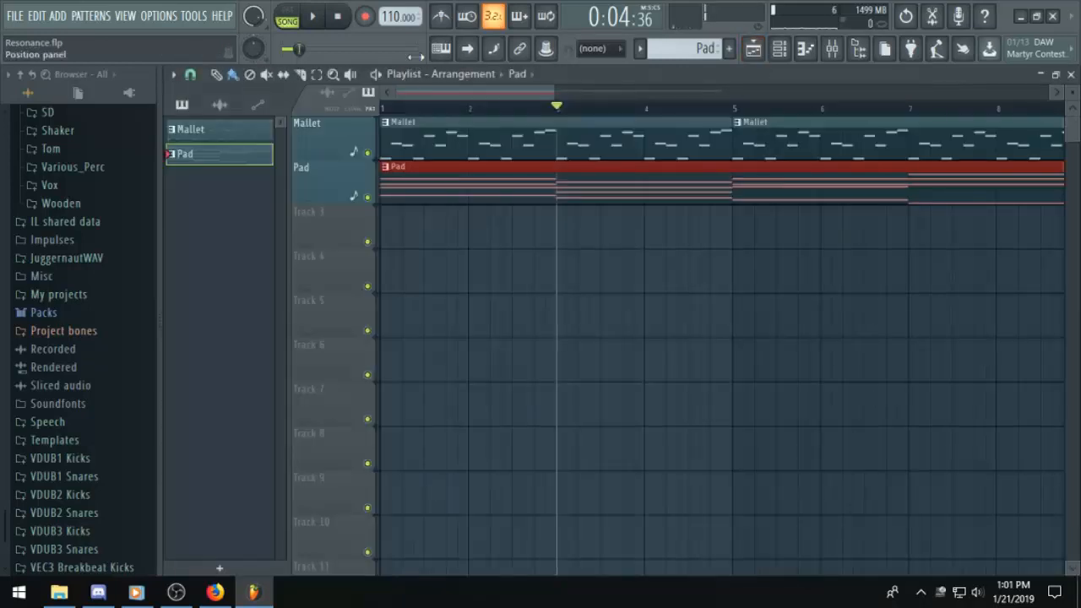
click(340, 18)
scroll(579, 143, down, 3)
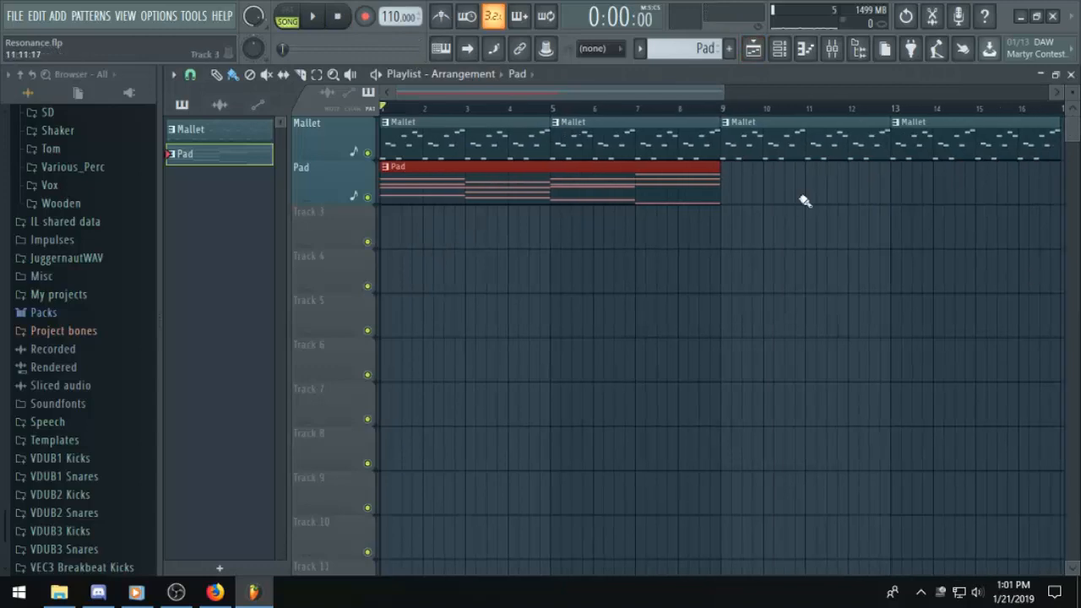
scroll(630, 184, down, 1)
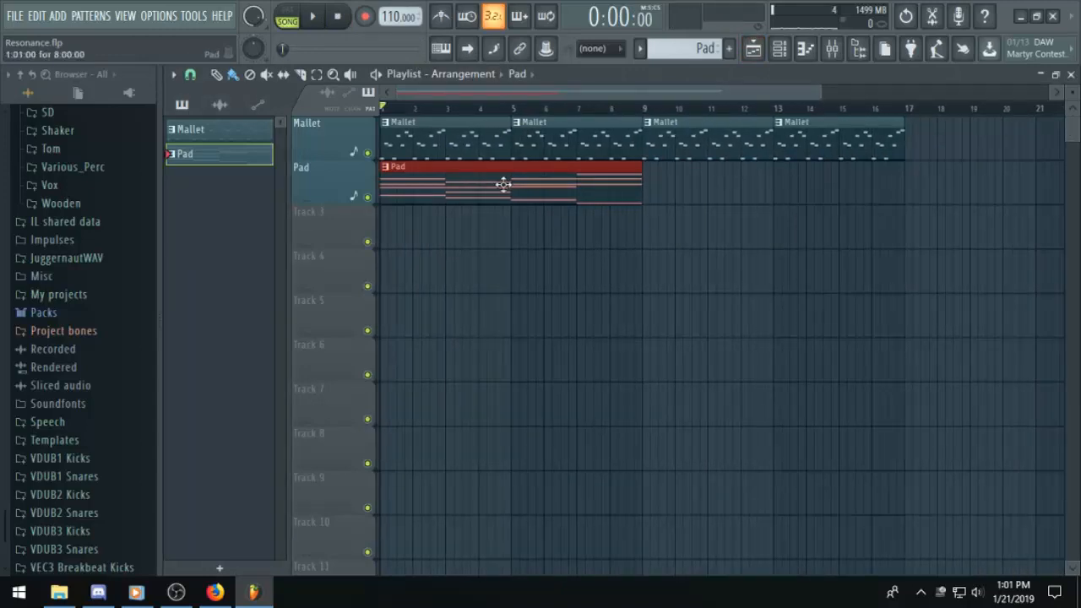
drag(787, 197, 720, 187)
Play the arrangement from the start while following the four Pad chords in the piano roll.
key(space)
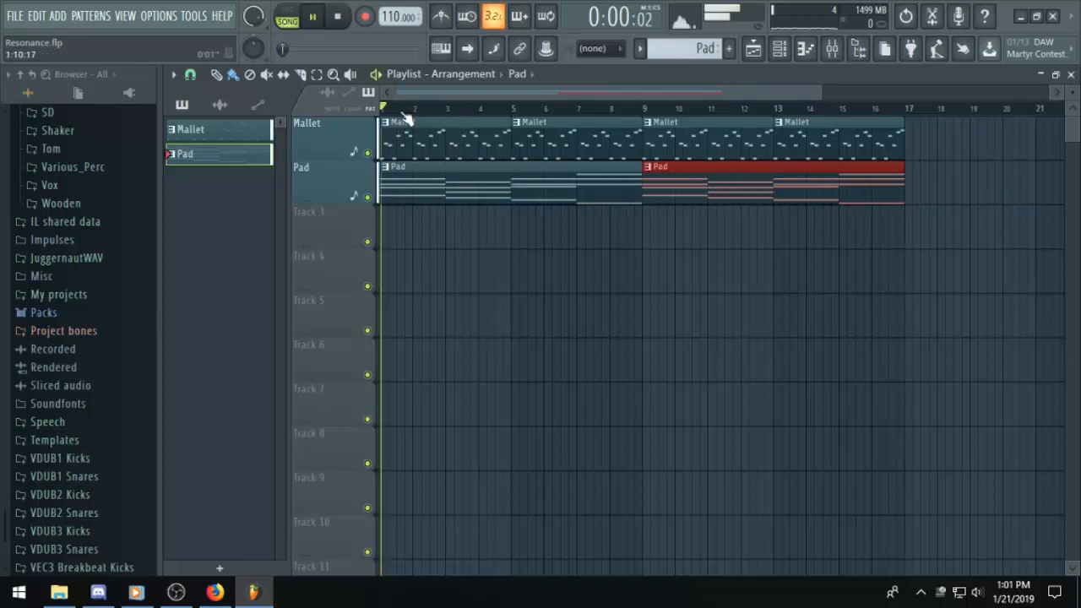
scroll(507, 211, up, 2)
click(487, 184)
double_click(487, 184)
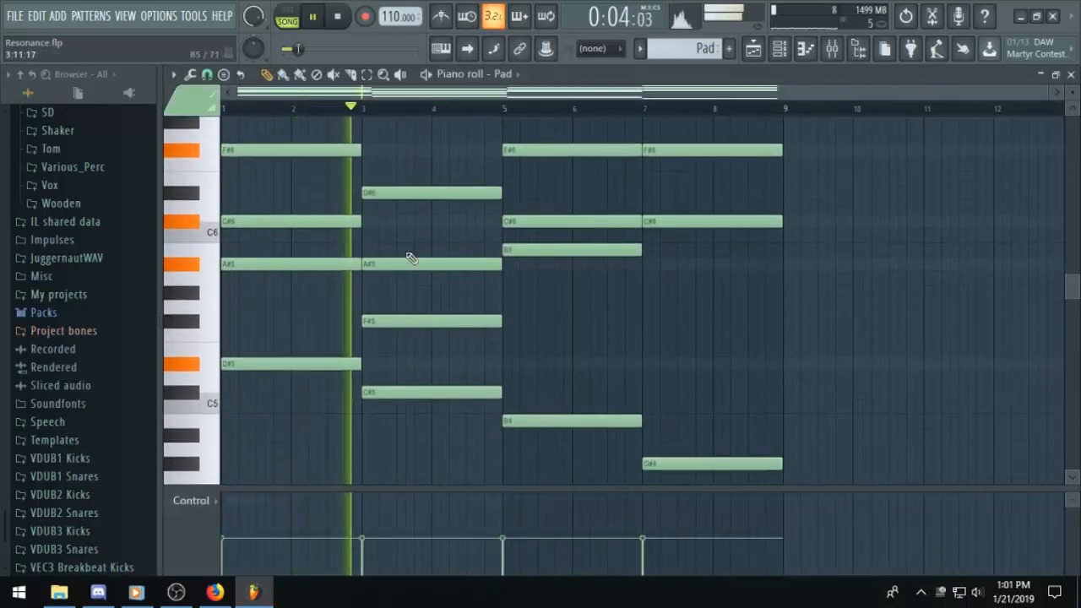
scroll(509, 296, up, 2)
scroll(617, 322, down, 3)
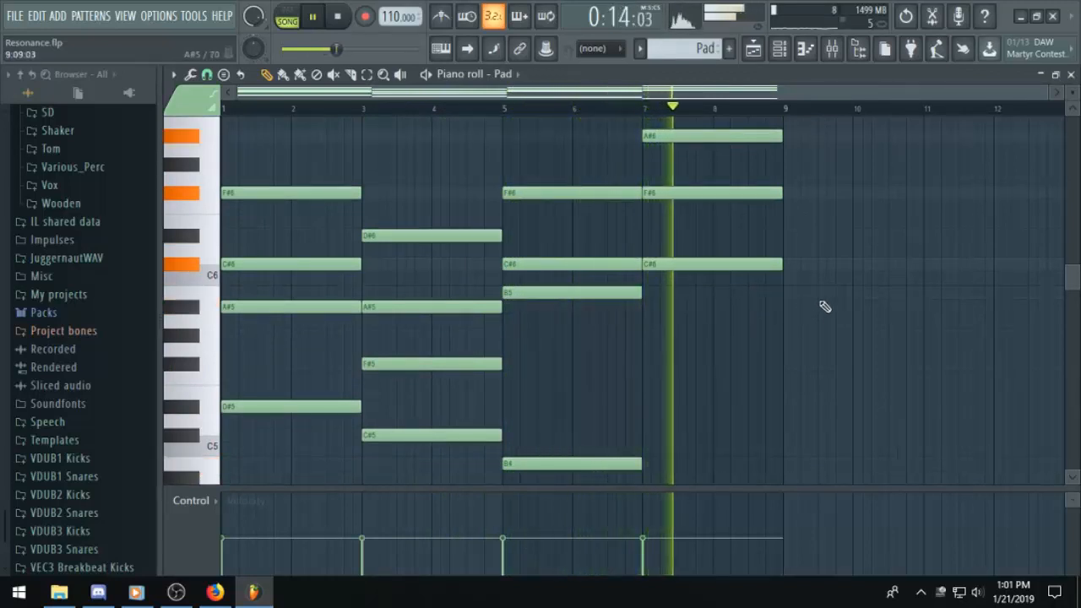
key(space)
scroll(824, 301, down, 2)
scroll(789, 327, up, 4)
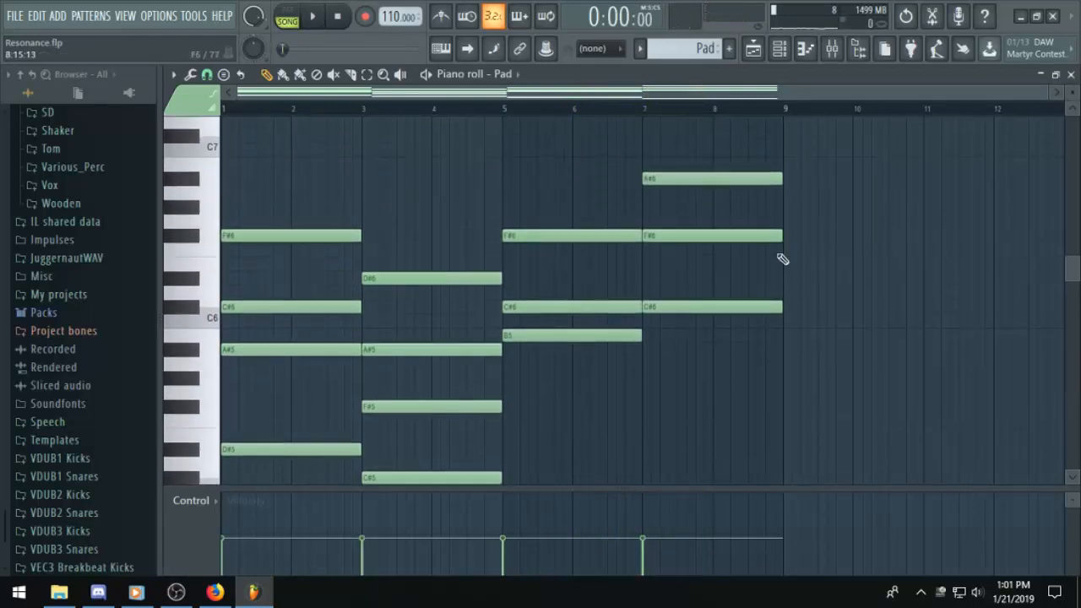
Make the Pad clip at bar 9 a unique pattern and set the playback position to bar 7.
click(753, 48)
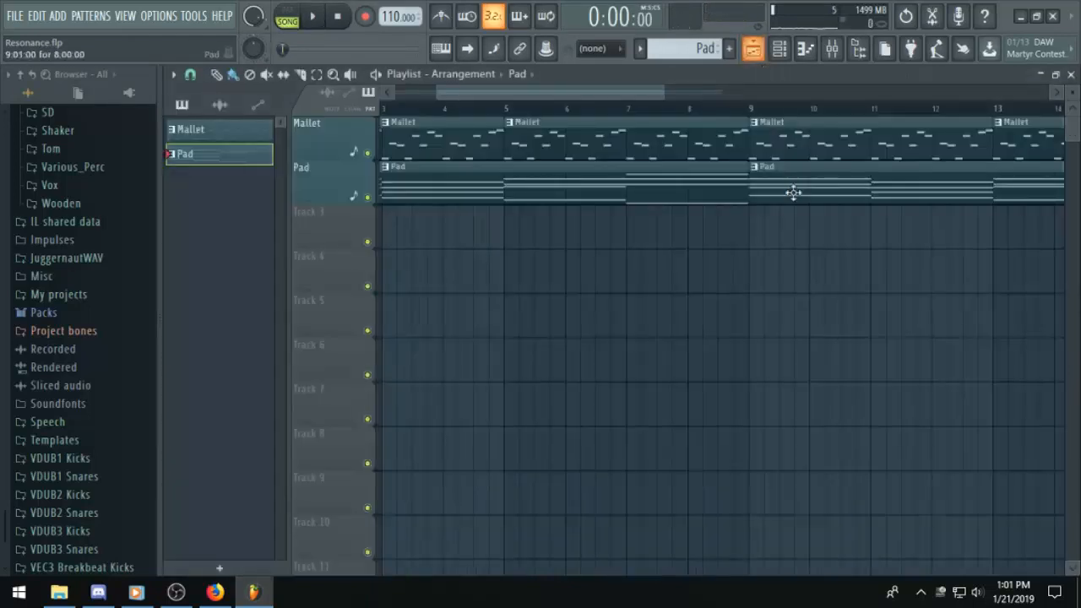
right_click(756, 170)
click(781, 270)
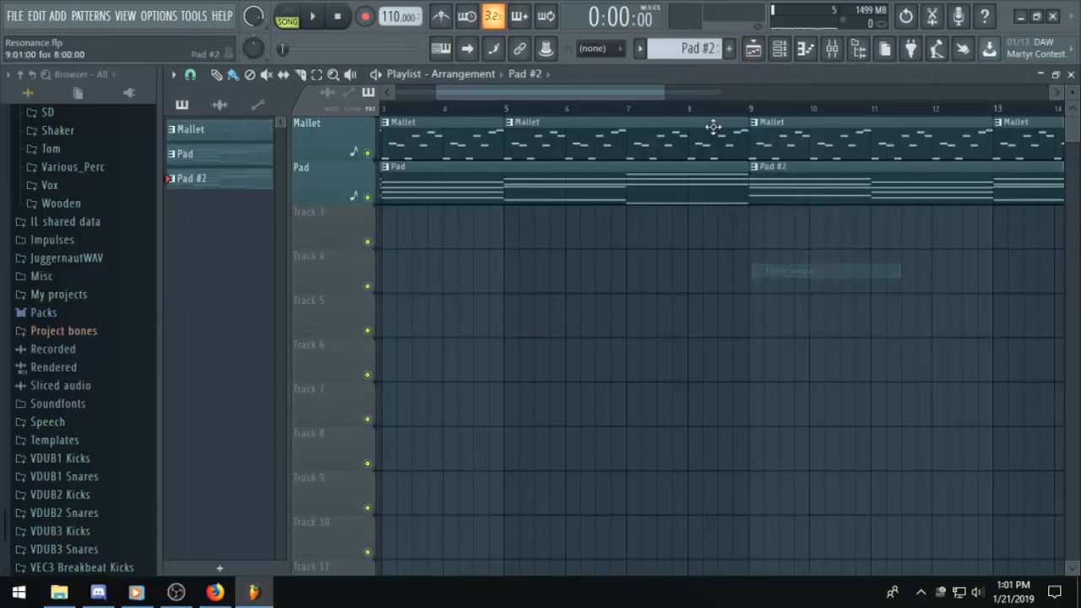
click(630, 110)
drag(662, 92, 843, 92)
Shorten all notes of the last chord in the second Pad pattern to one bar.
double_click(820, 171)
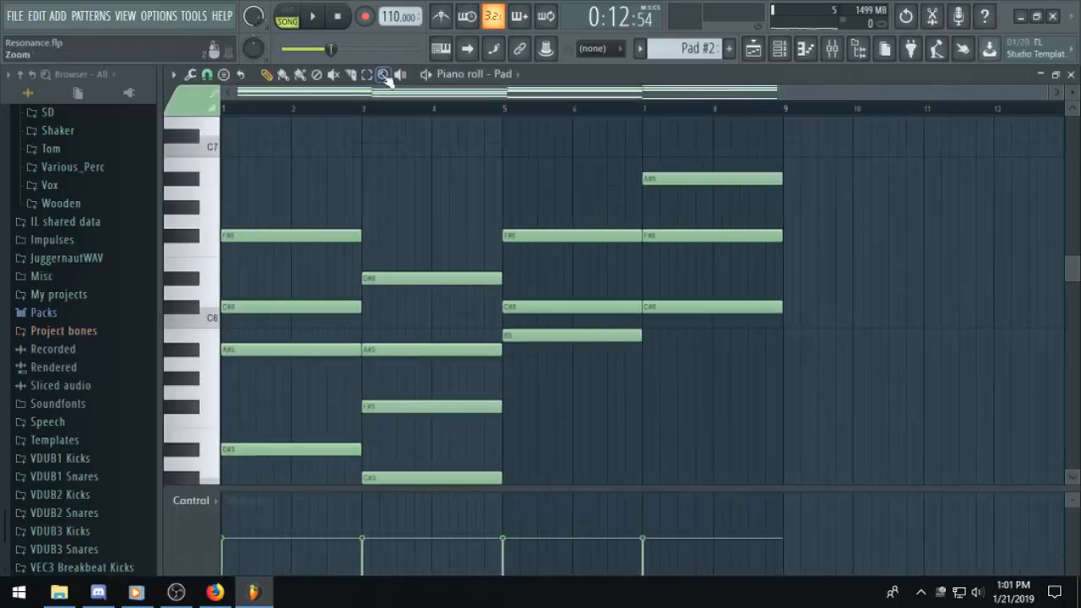
click(368, 76)
scroll(785, 296, down, 4)
drag(776, 370, 782, 146)
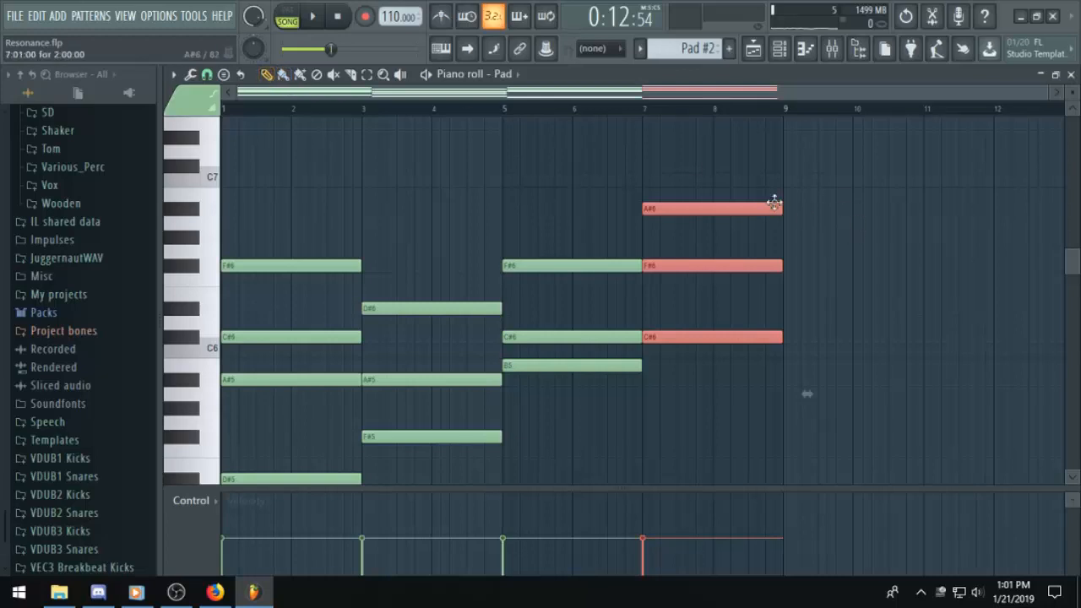
drag(776, 204, 707, 205)
scroll(789, 242, down, 3)
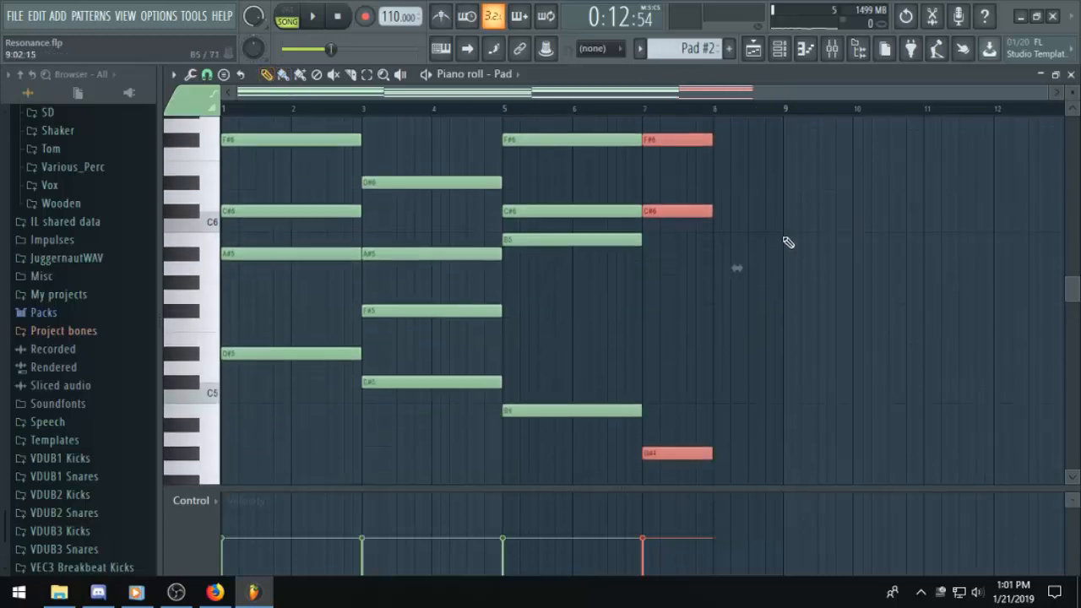
Add a one-bar chord of G#4, F#6, A#6 and D#7 at bar 8 of the second Pad pattern.
scroll(760, 239, up, 3)
click(723, 211)
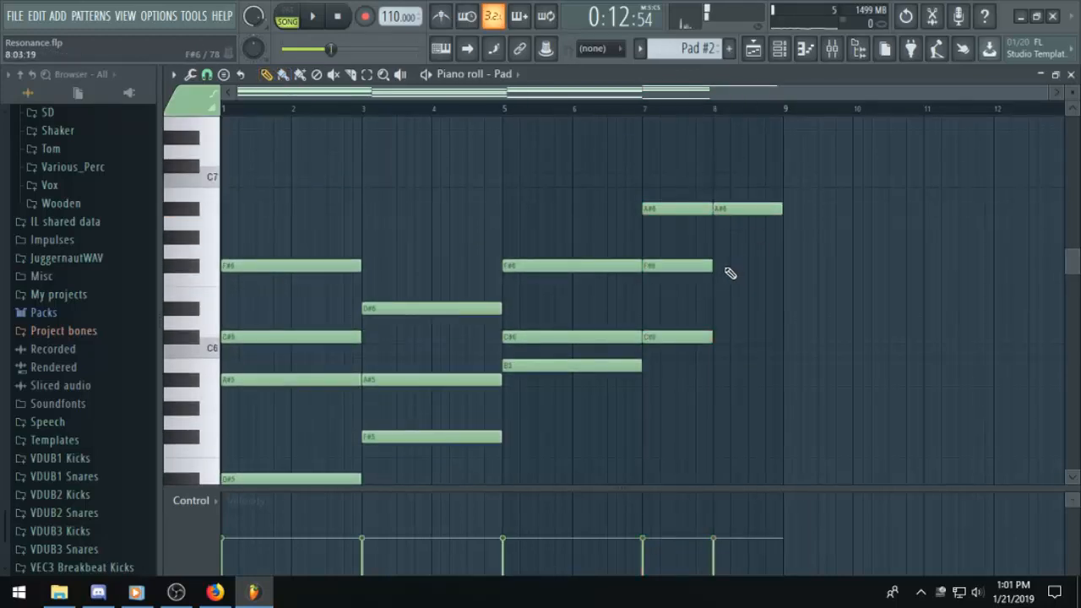
click(725, 266)
double_click(712, 336)
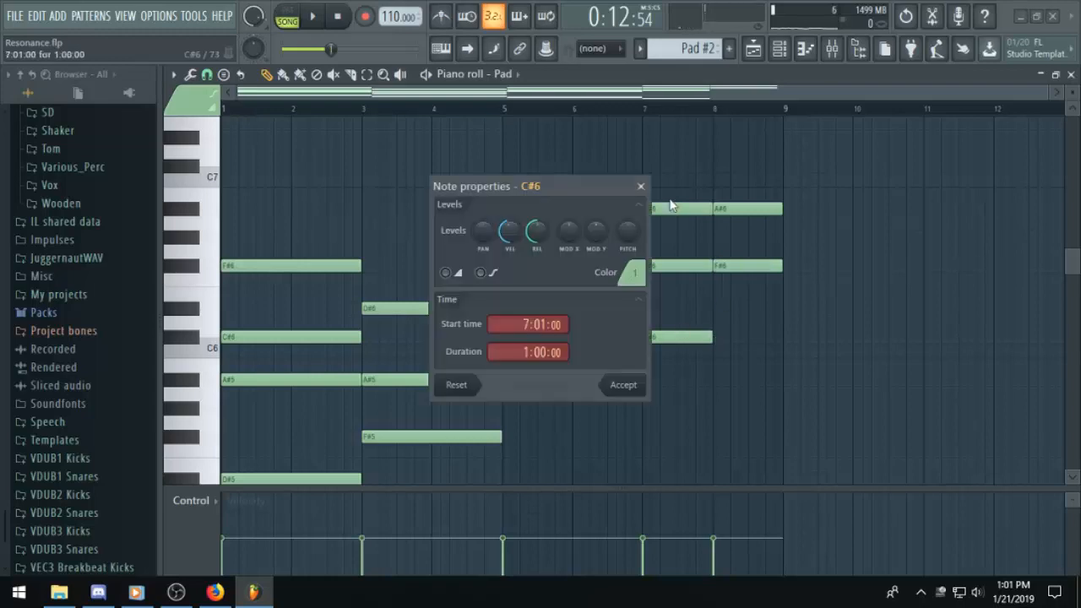
click(640, 186)
scroll(744, 317, up, 3)
click(729, 266)
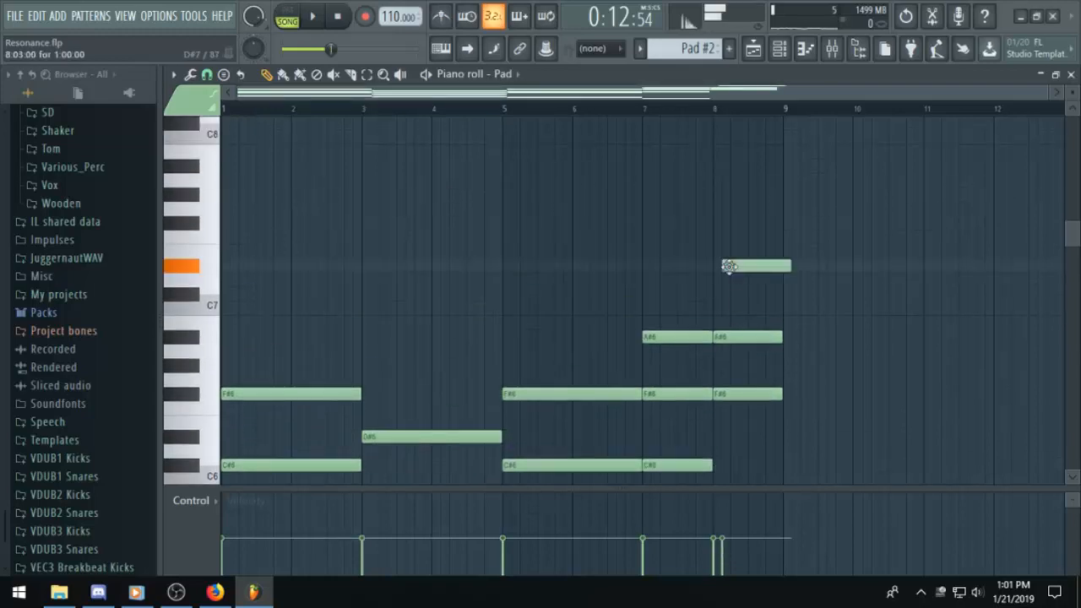
drag(730, 267, 718, 272)
scroll(724, 338, down, 10)
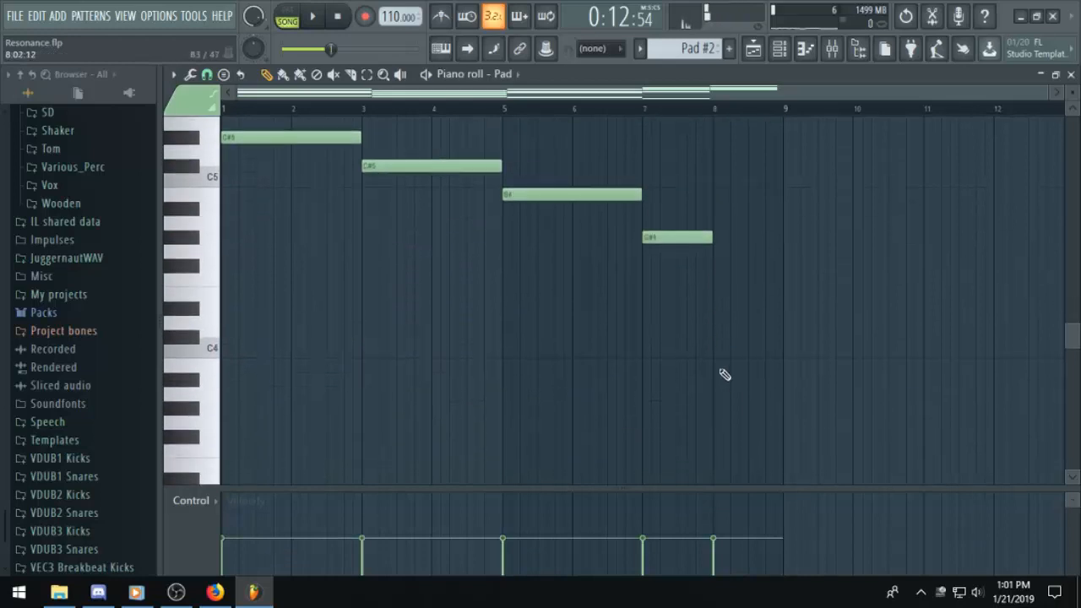
click(724, 239)
scroll(555, 133, up, 5)
Play the second Pad pattern from its bar 6 to hear the two closing one-bar chords.
key(space)
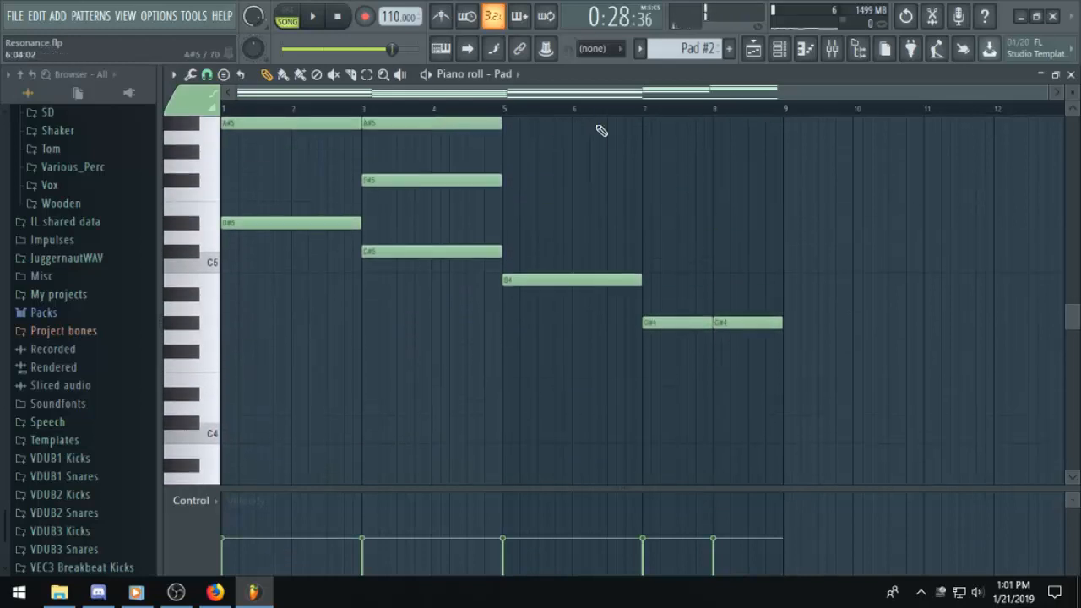
scroll(719, 186, down, 1)
scroll(803, 225, up, 5)
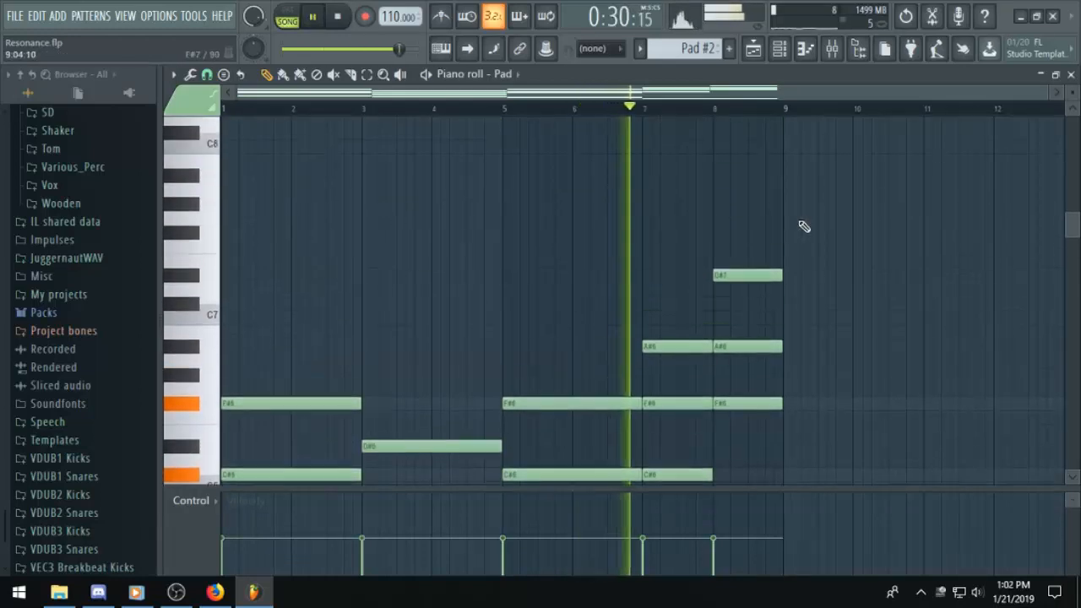
scroll(807, 230, down, 7)
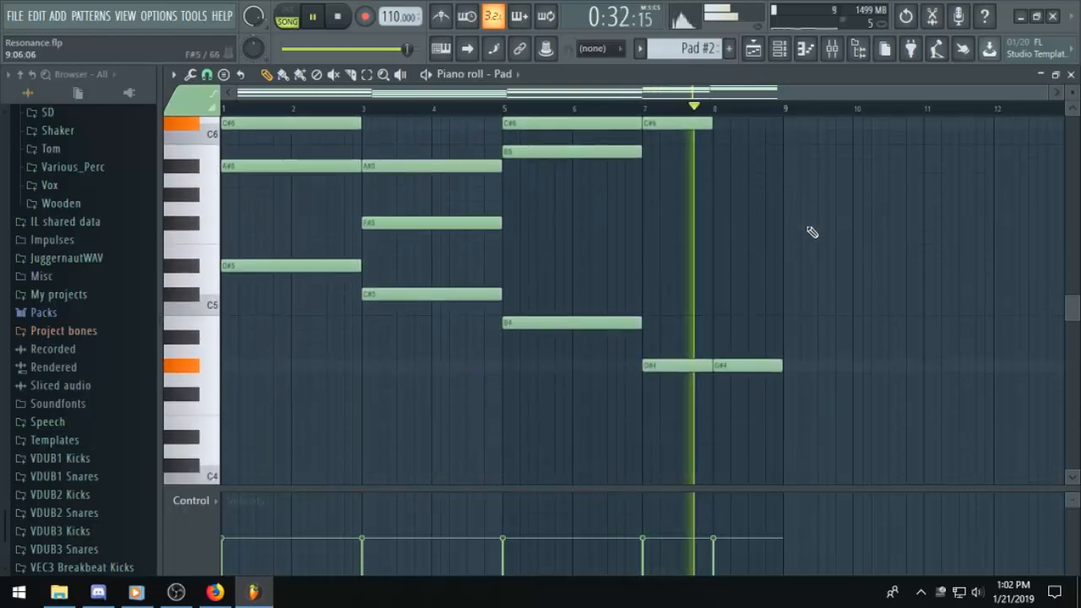
scroll(811, 232, up, 5)
scroll(811, 233, up, 2)
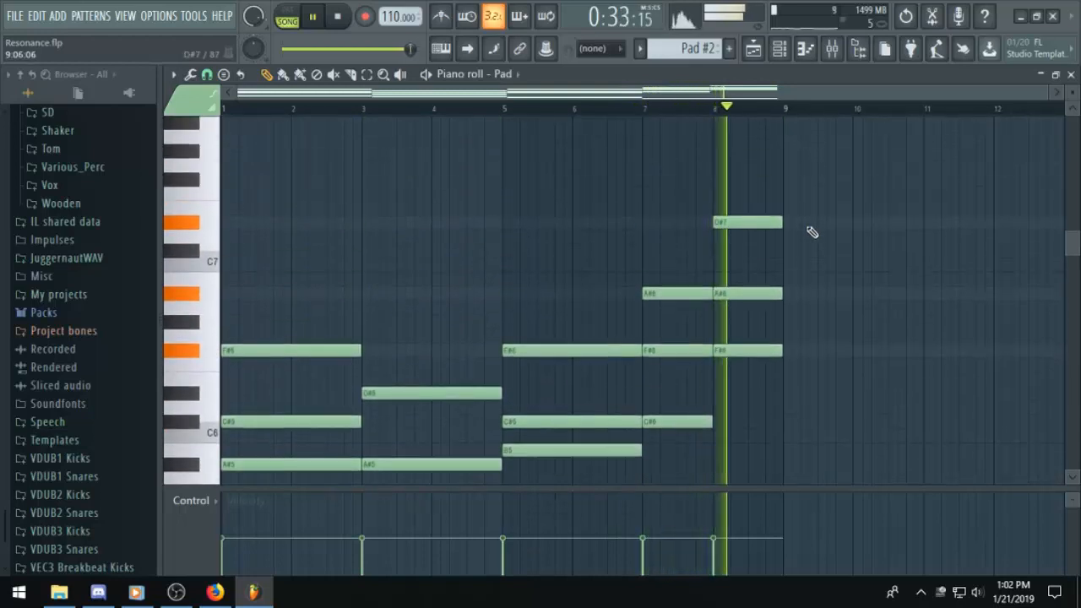
key(space)
Return to the arrangement, save the project and play the arrangement from the start into the second Pad clip.
click(752, 51)
scroll(811, 231, down, 2)
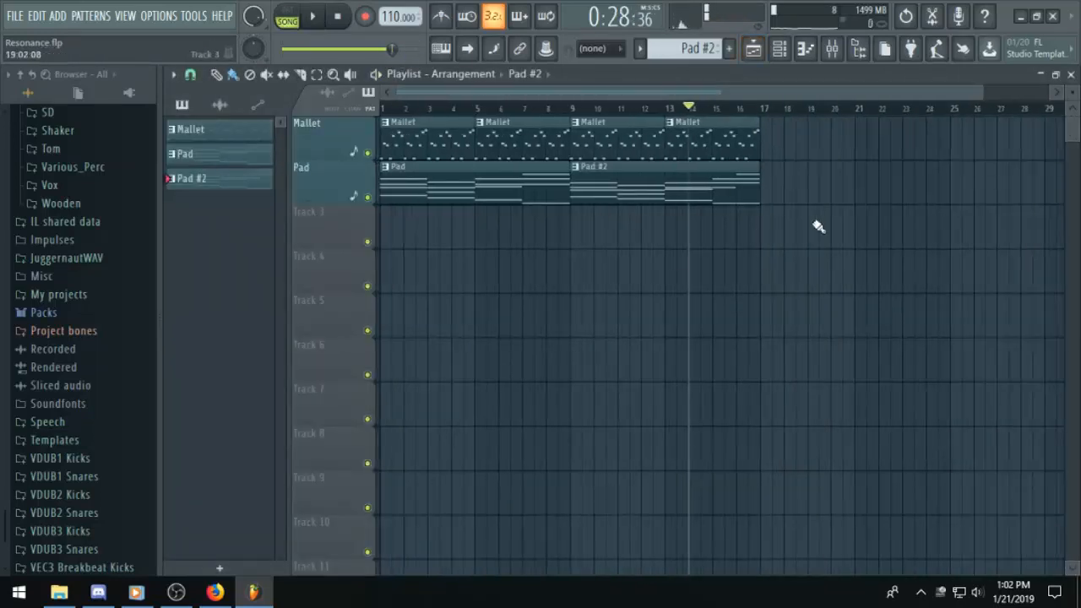
click(340, 18)
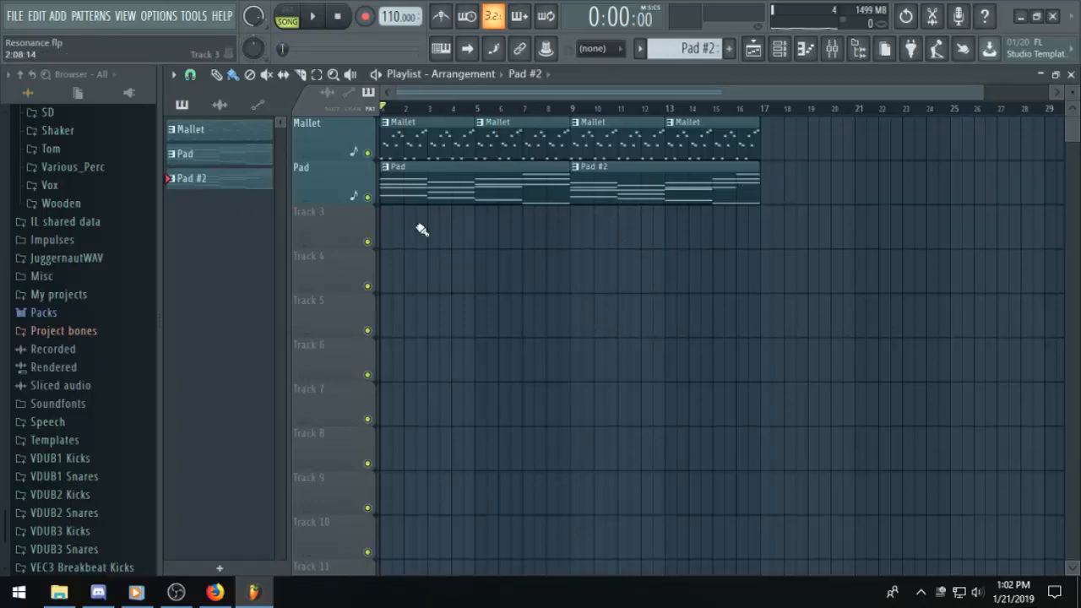
right_click(327, 235)
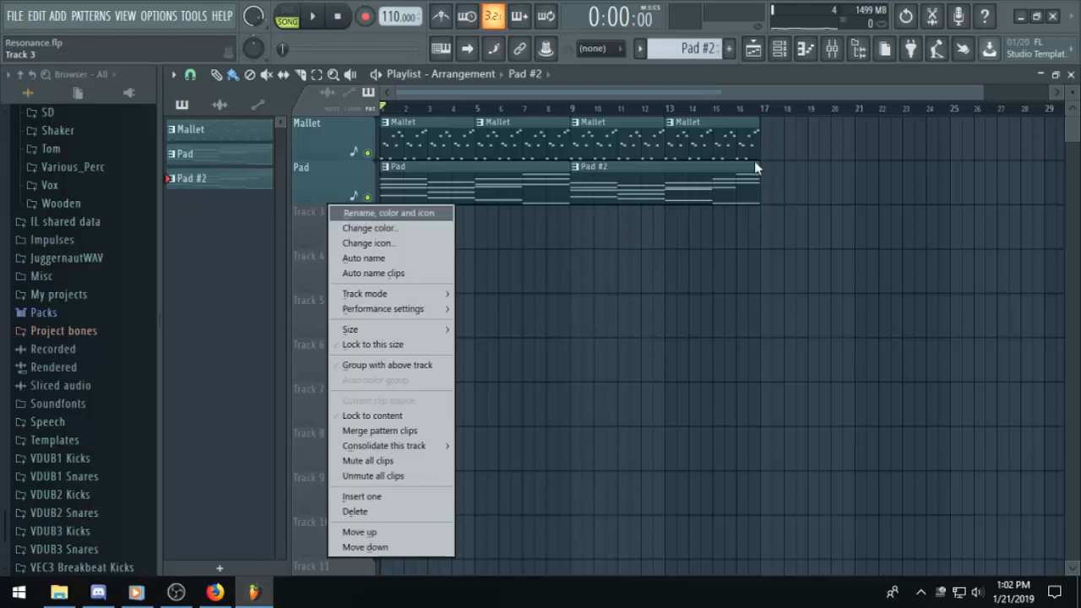
click(799, 96)
key(ctrl+s)
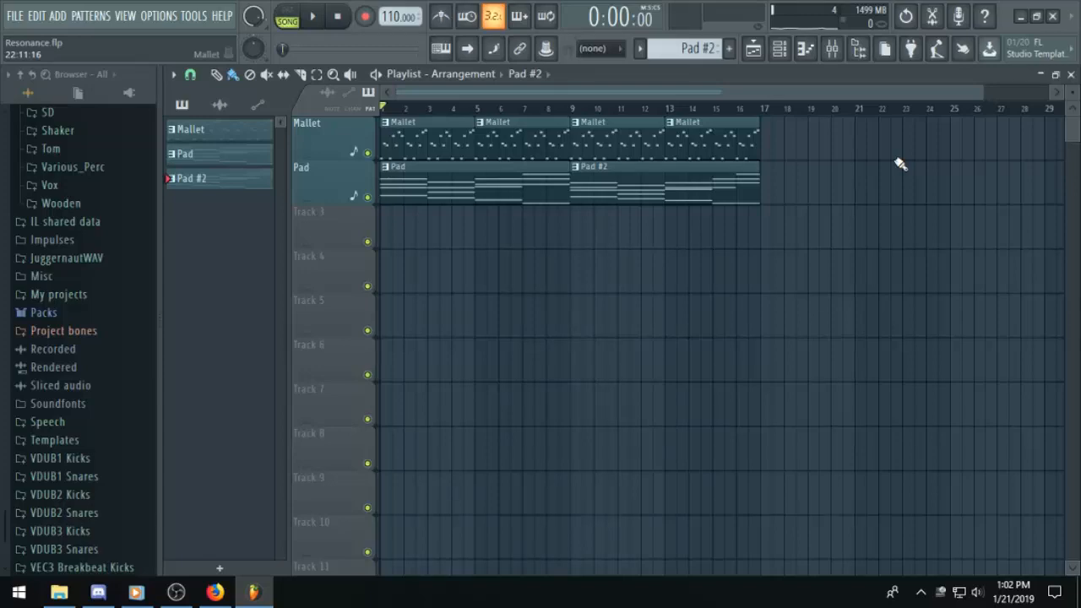
key(space)
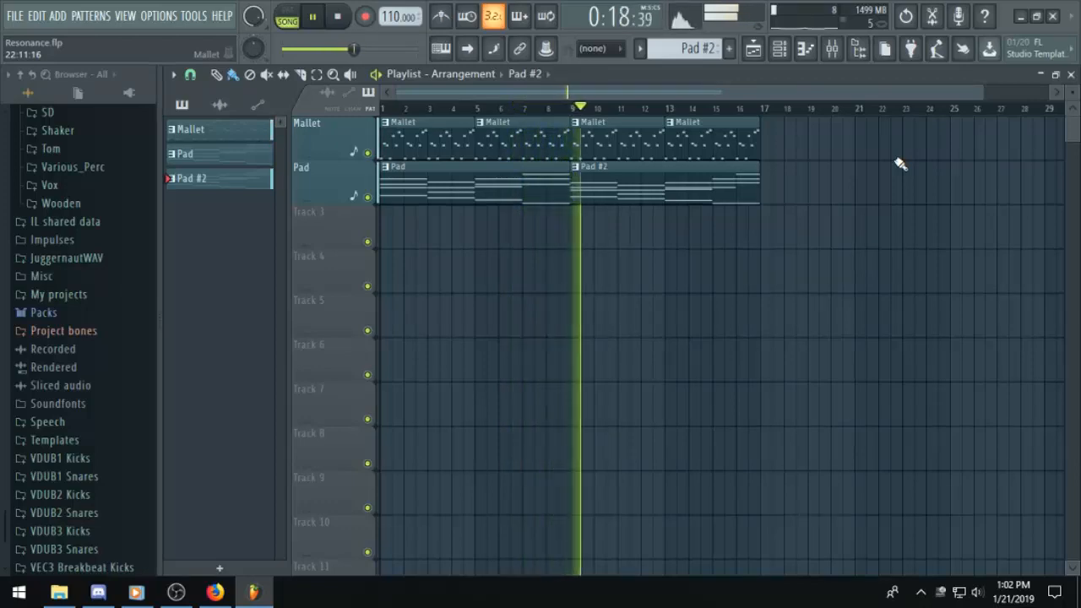
key(space)
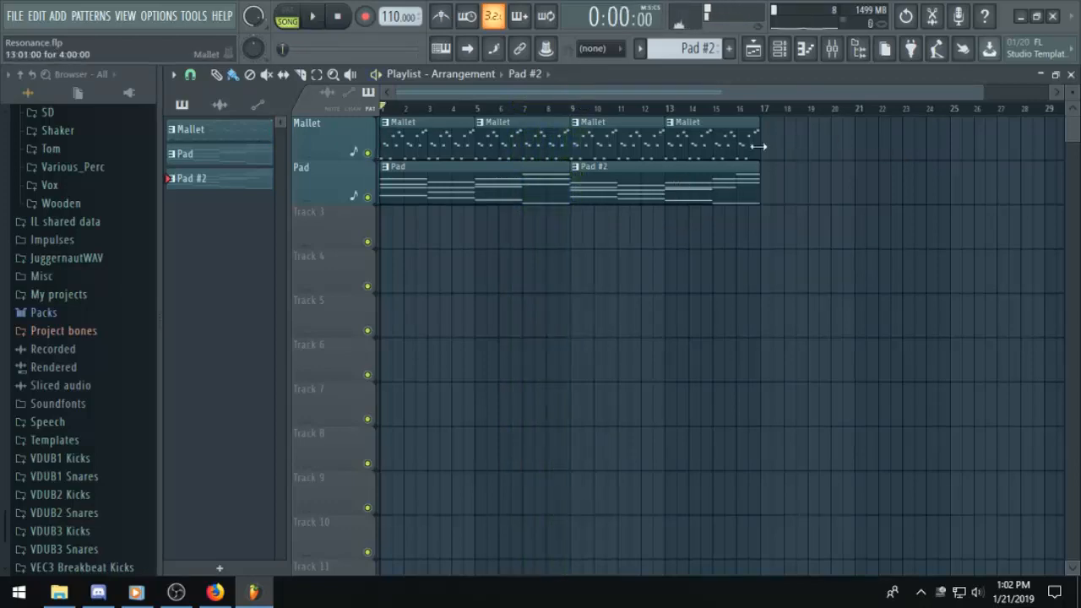
Open the Mallet pattern's notes, copy all of them and return to the arrangement.
double_click(621, 125)
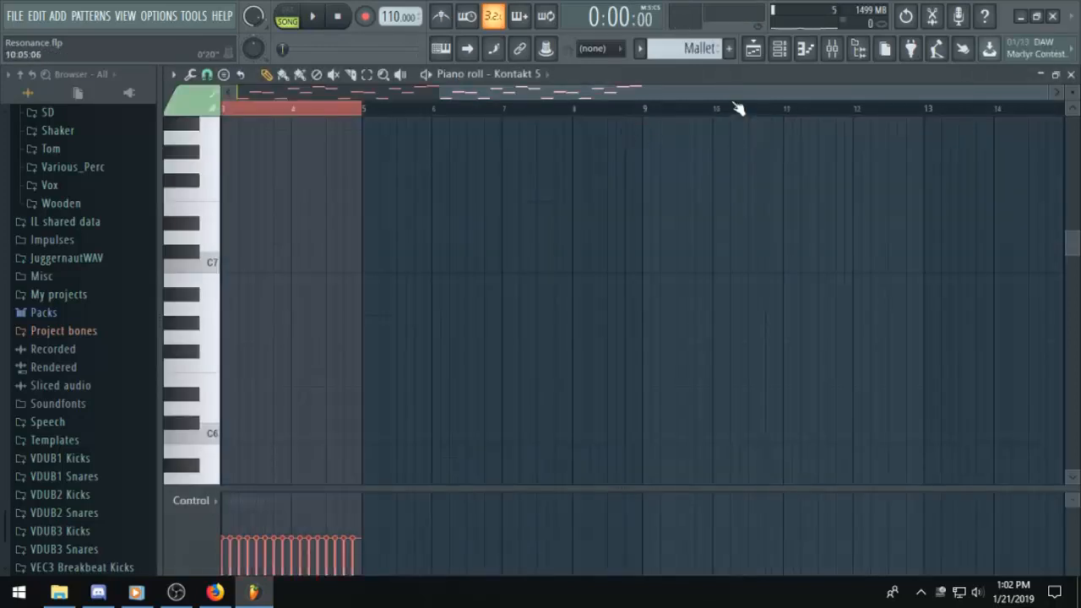
drag(728, 95, 316, 104)
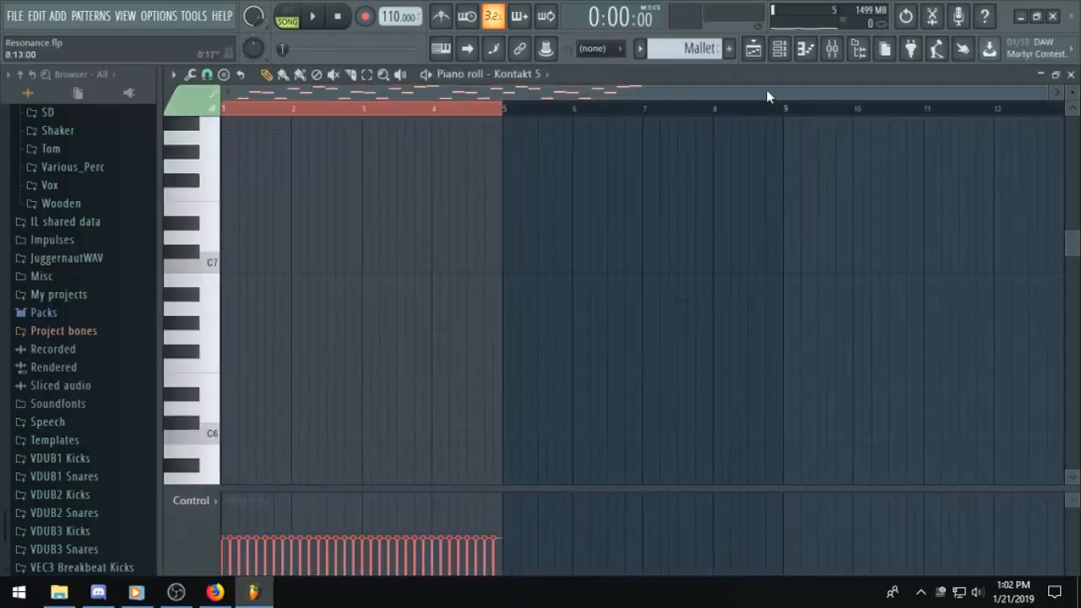
key(F5)
Create a new teal pattern named Plucks and place a clip of it on Track 3 at bar 9.
click(730, 48)
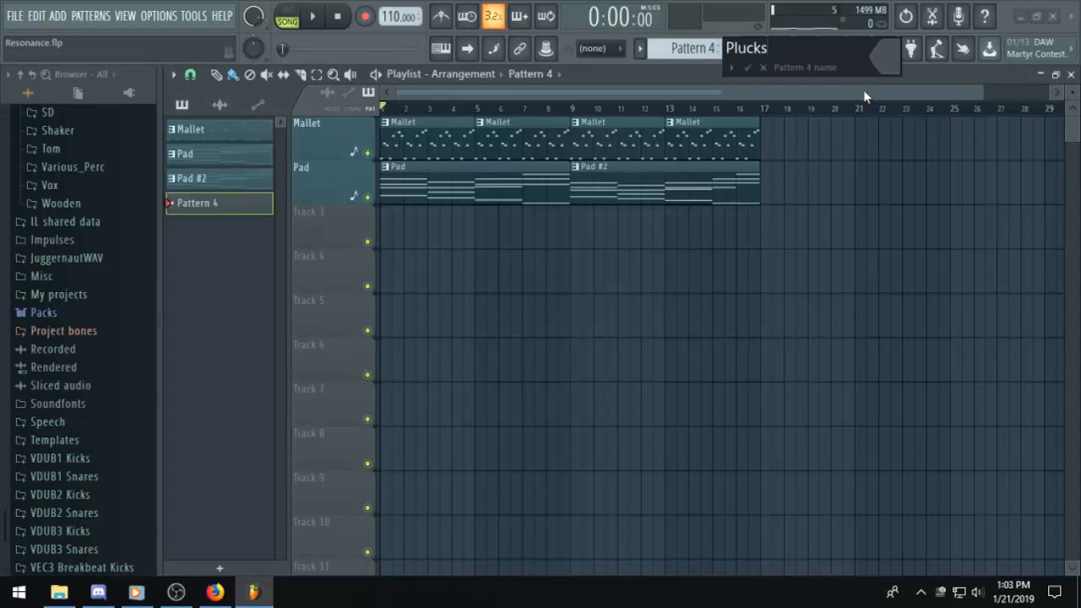
click(885, 67)
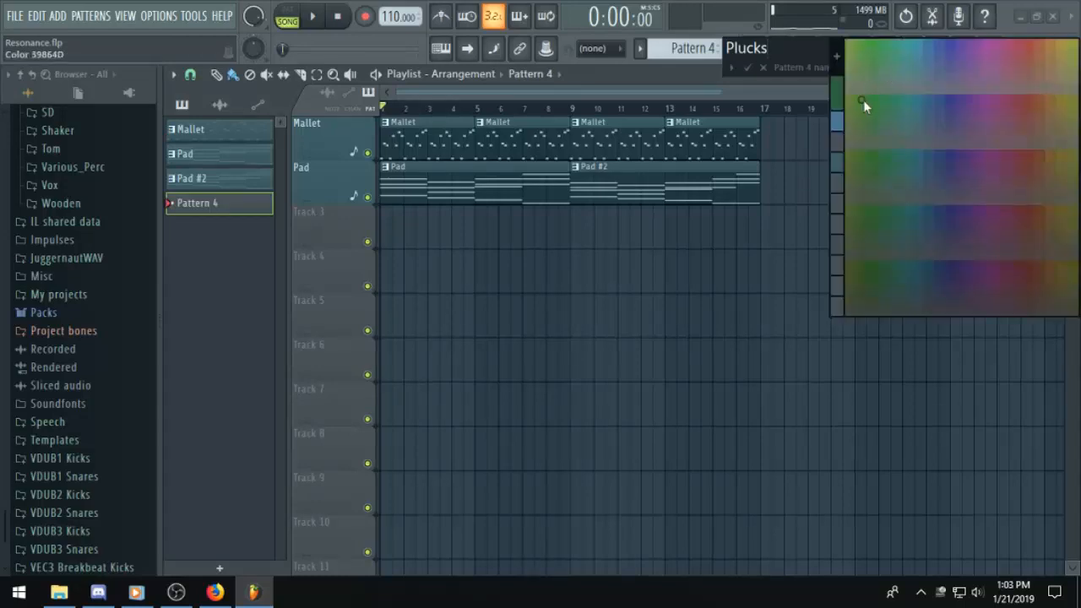
click(838, 162)
key(Return)
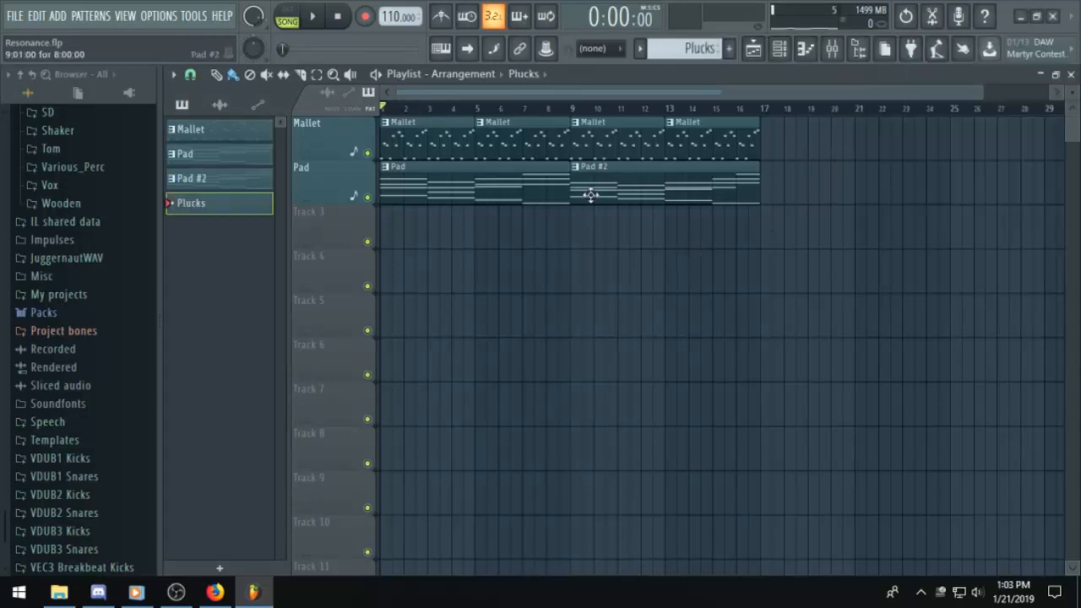
click(557, 226)
drag(554, 234, 572, 234)
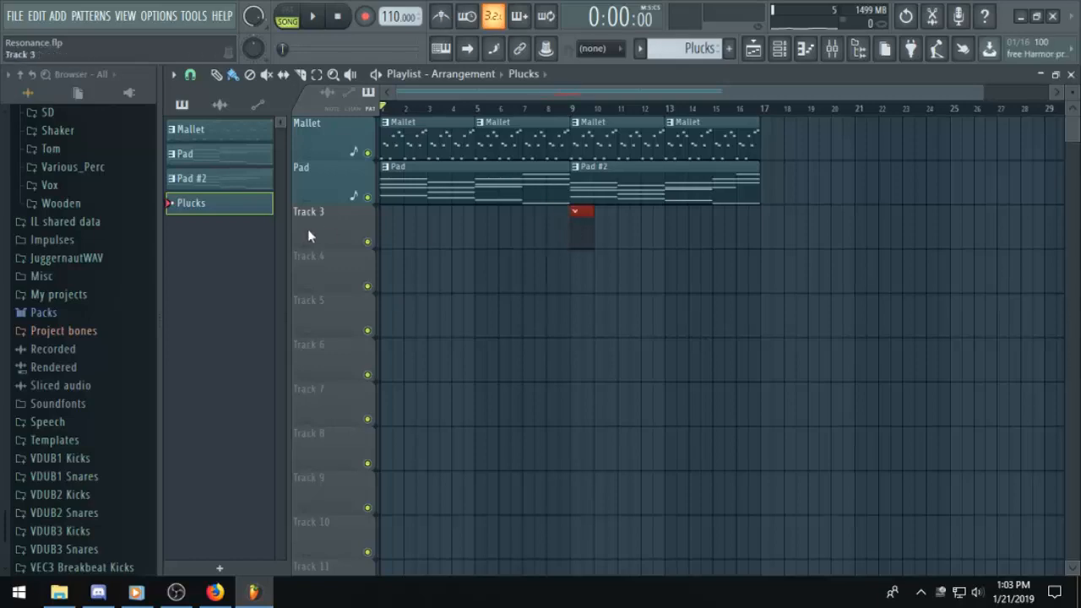
right_click(321, 208)
click(388, 217)
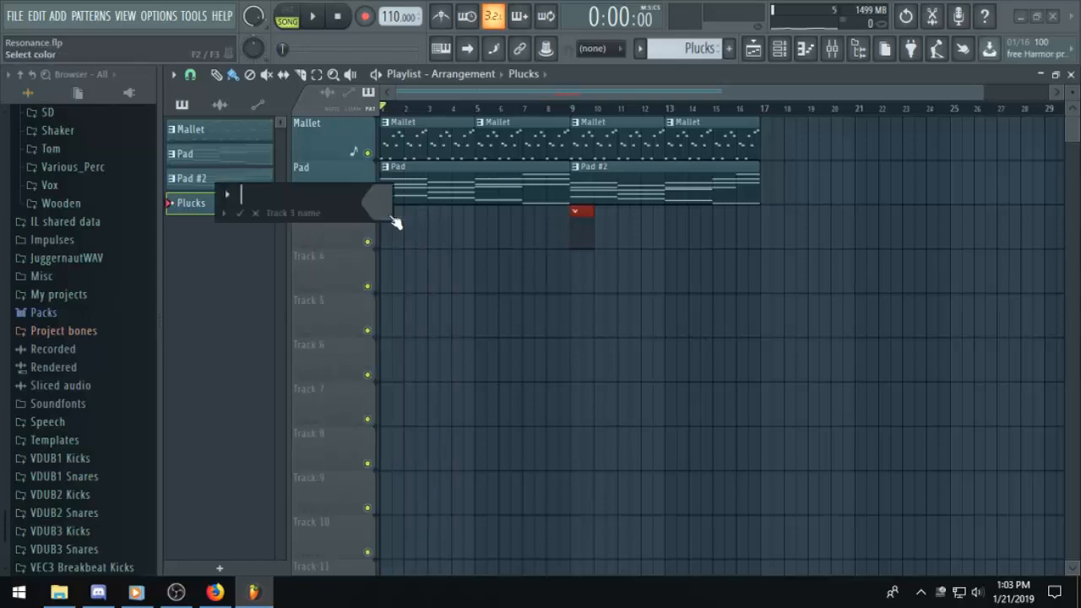
key(Escape)
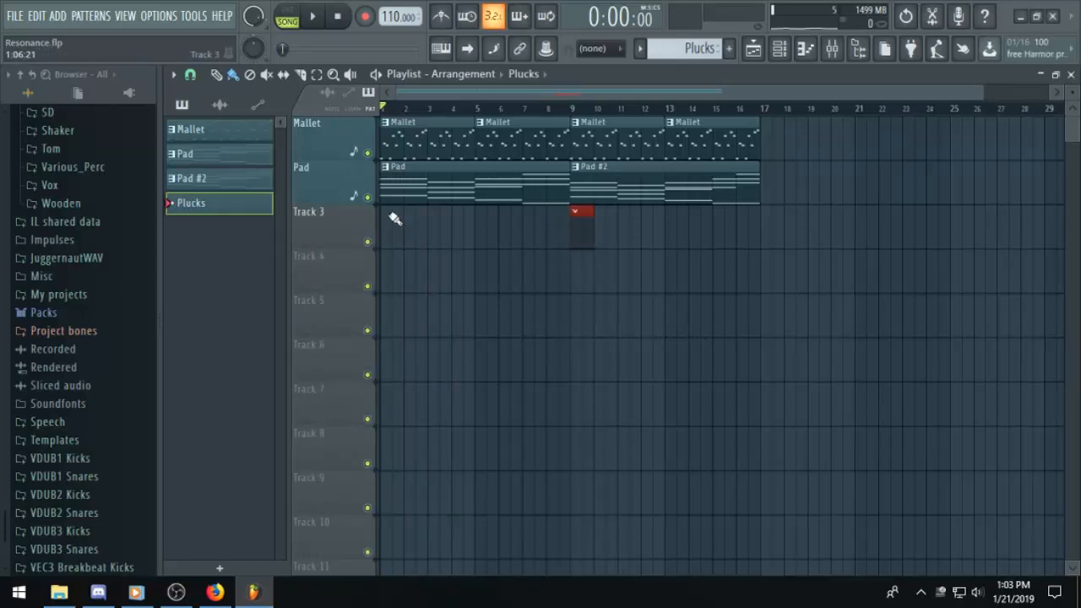
Name and colour Track 3 automatically after its Plucks clip.
right_click(324, 212)
click(374, 259)
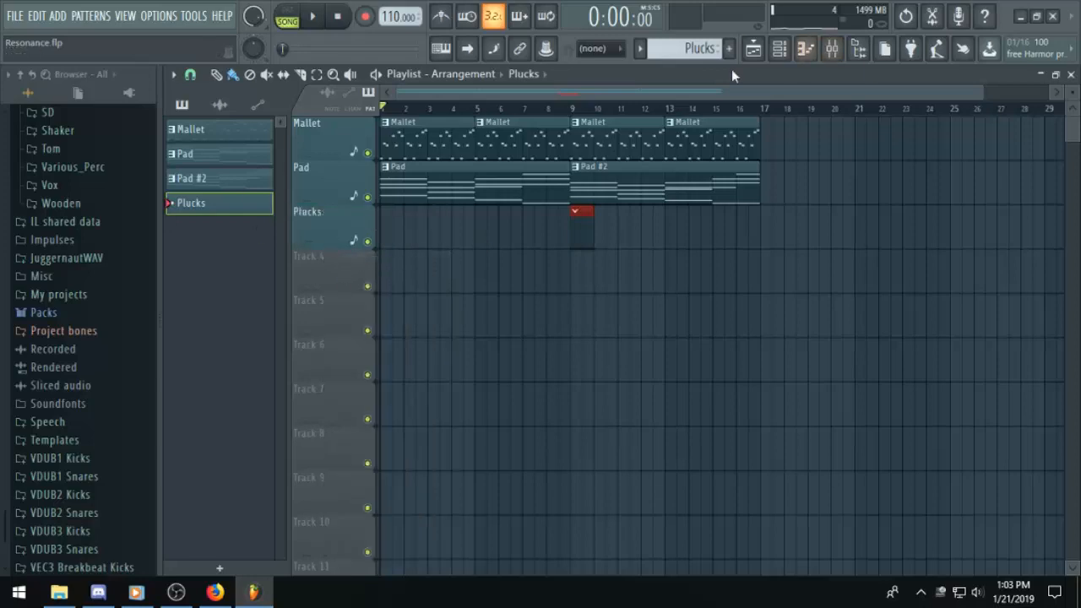
Rename the first Zebra2 channel in the channel rack as Plucks.
click(794, 50)
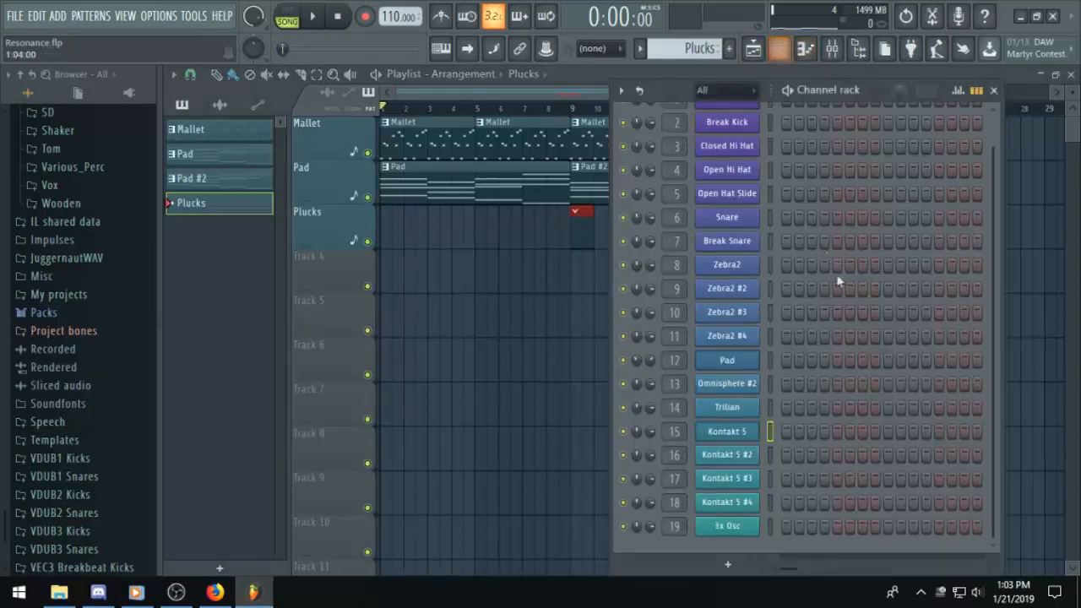
right_click(757, 265)
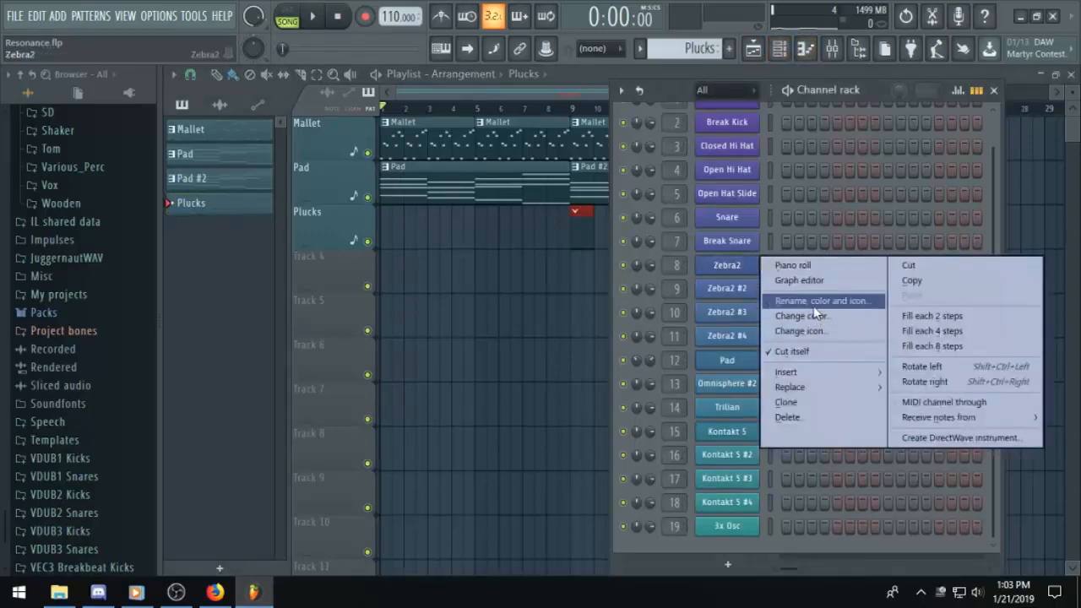
click(816, 301)
text(Plucks)
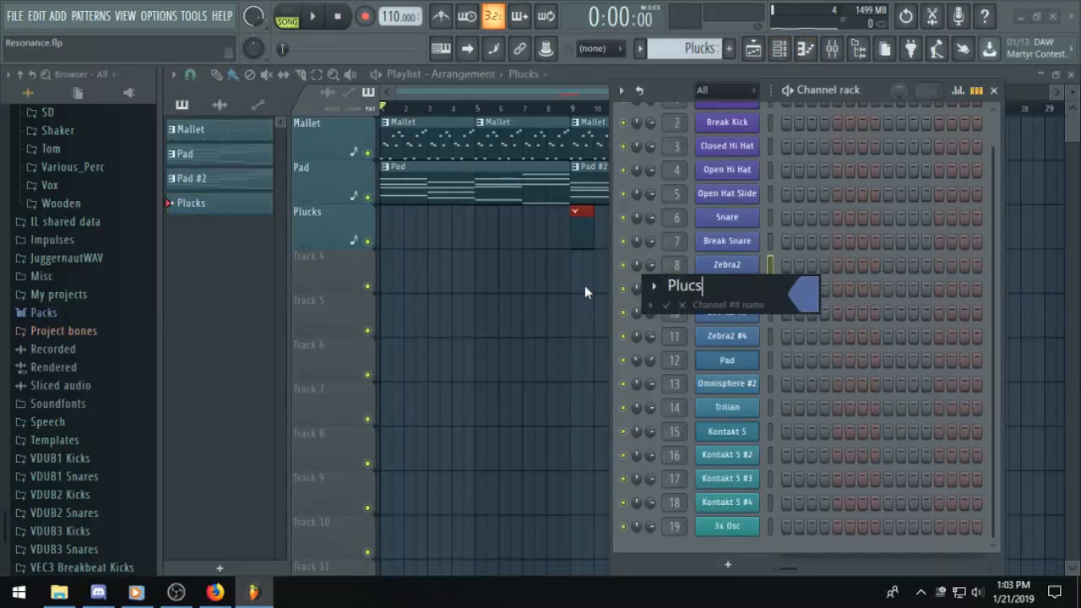
key(Return)
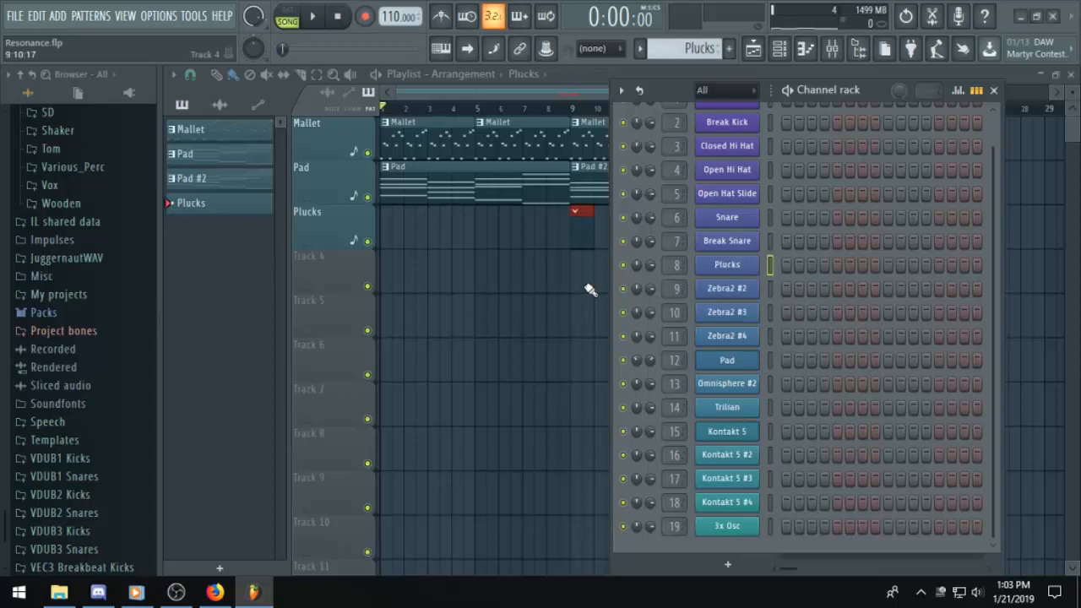
Open the Plucks channel's Zebra2 instrument with its preset browser in view.
click(728, 265)
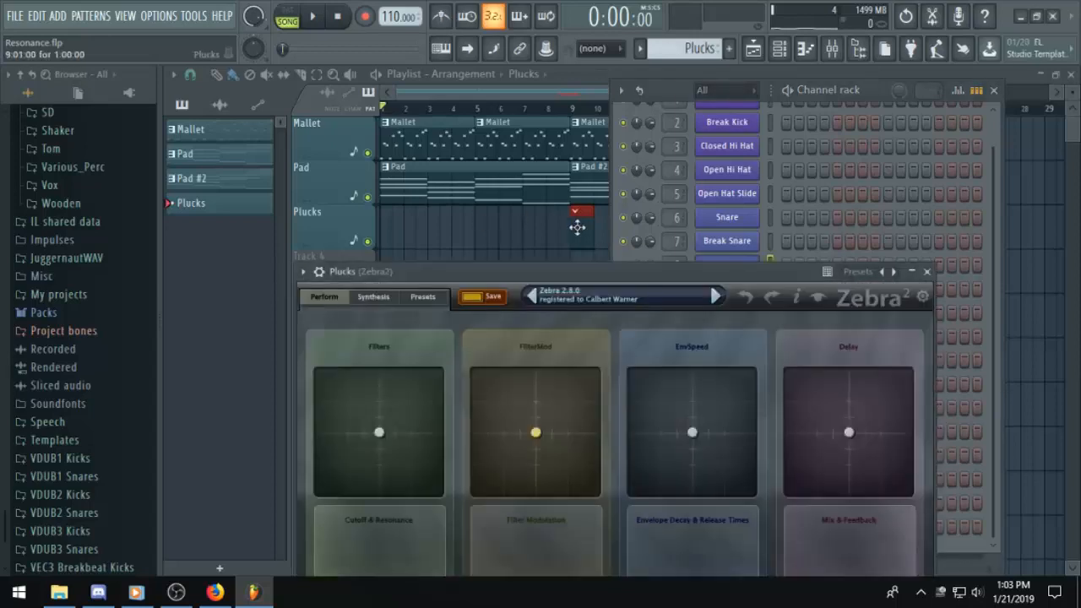
click(425, 301)
drag(525, 280, 553, 222)
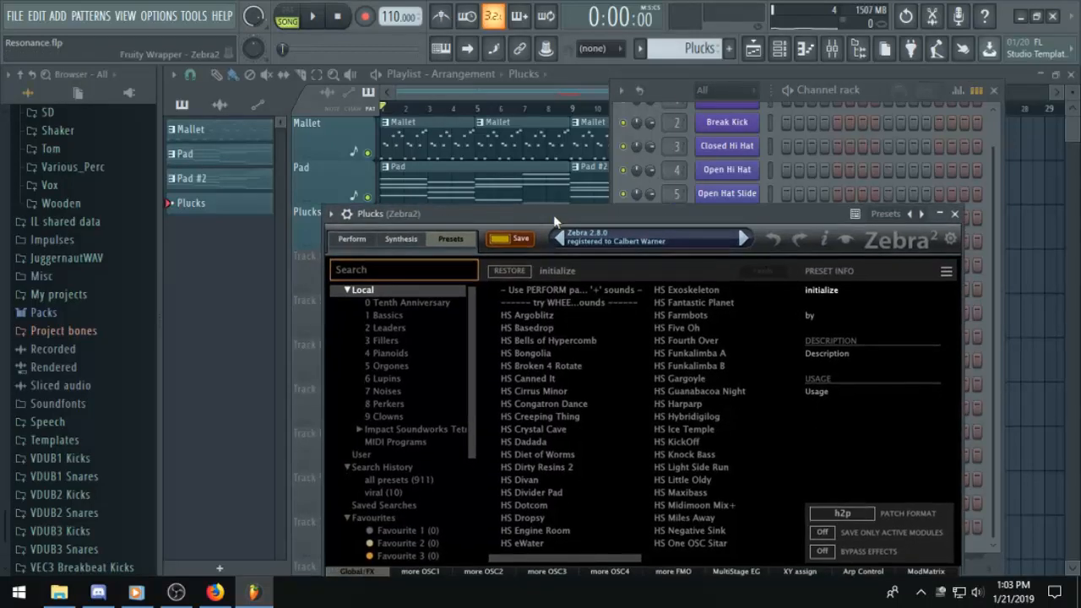
Look through the Zebra2 Pianoids and Clowns folders, the search history and the full local preset library for a pluck sound.
click(390, 355)
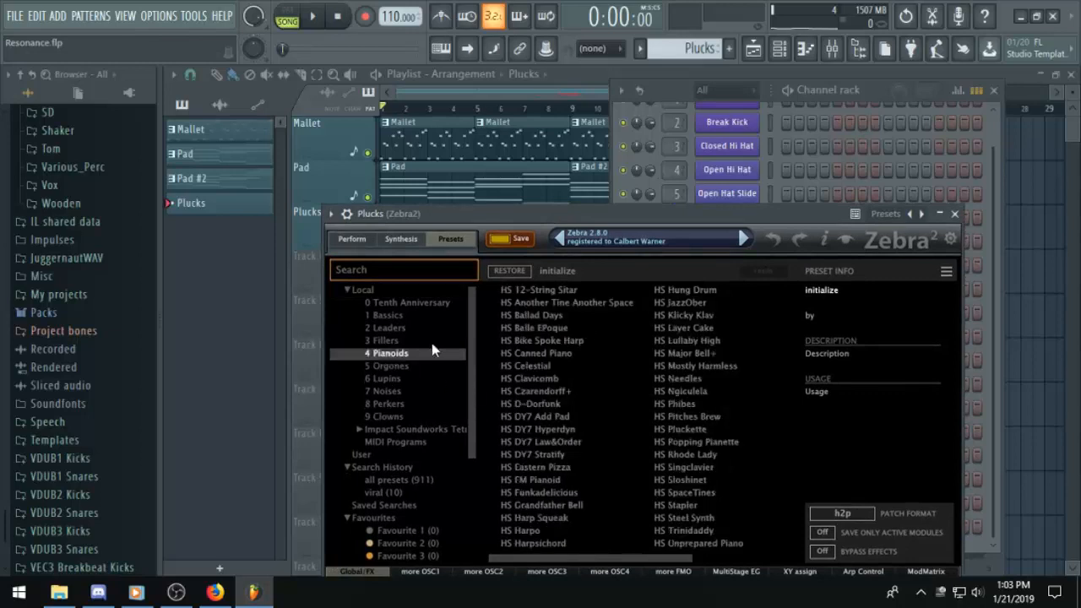
click(406, 417)
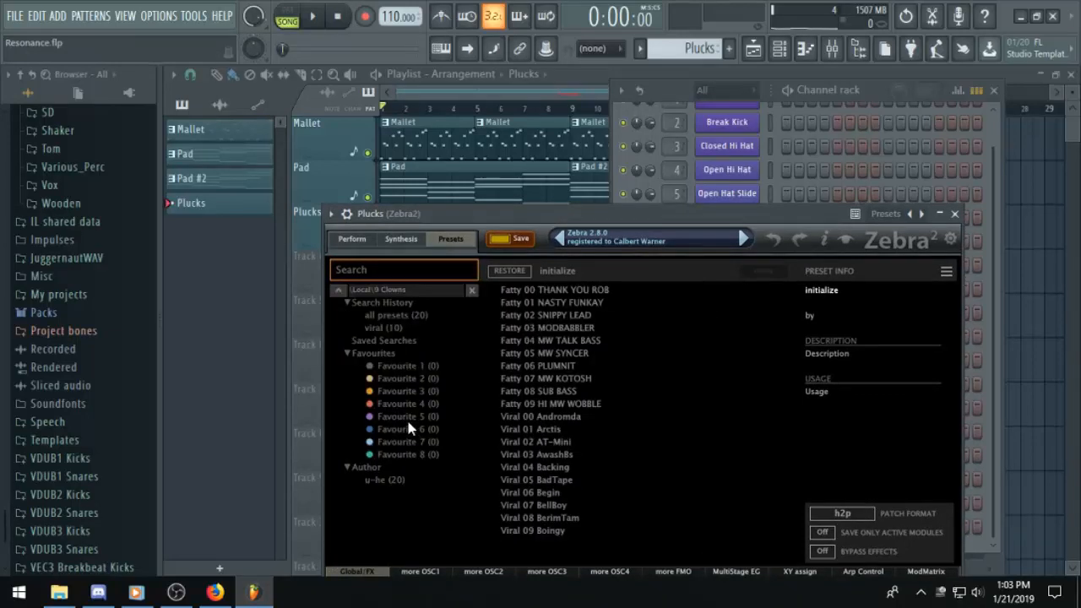
click(399, 307)
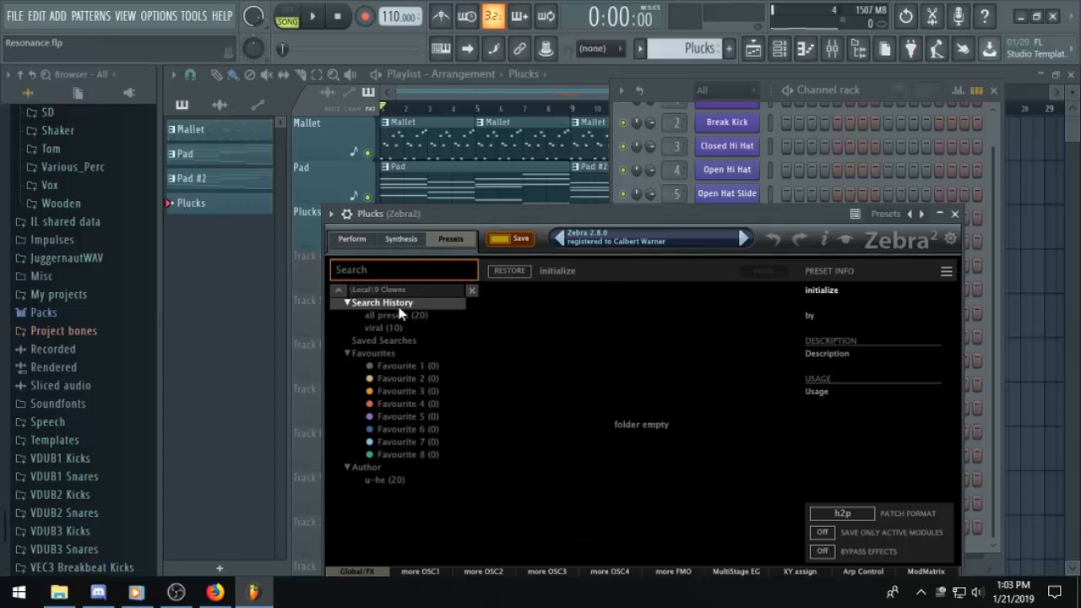
click(400, 357)
click(399, 341)
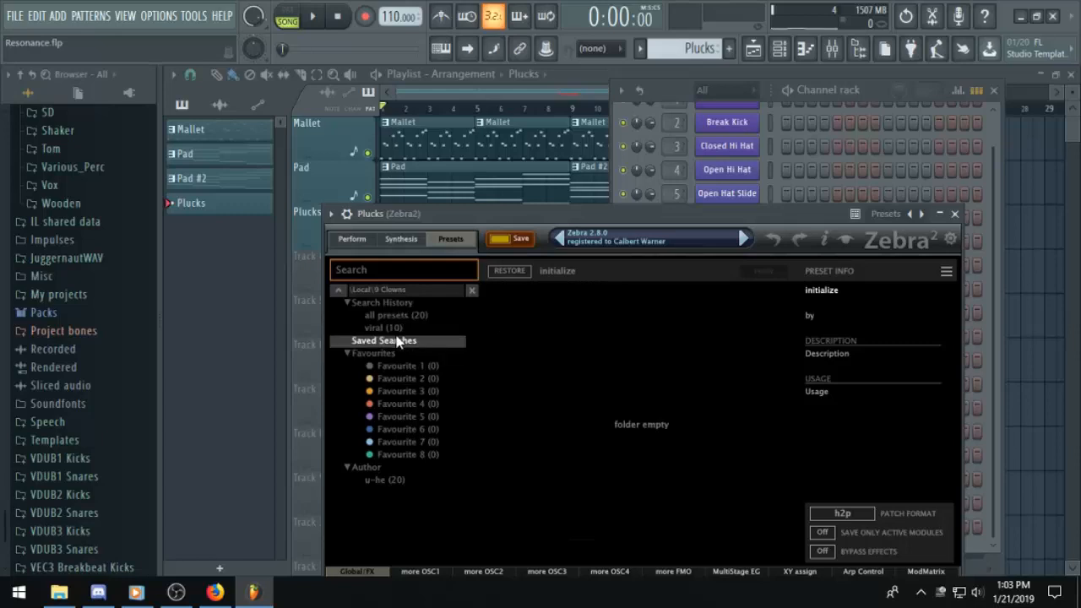
click(394, 316)
click(349, 303)
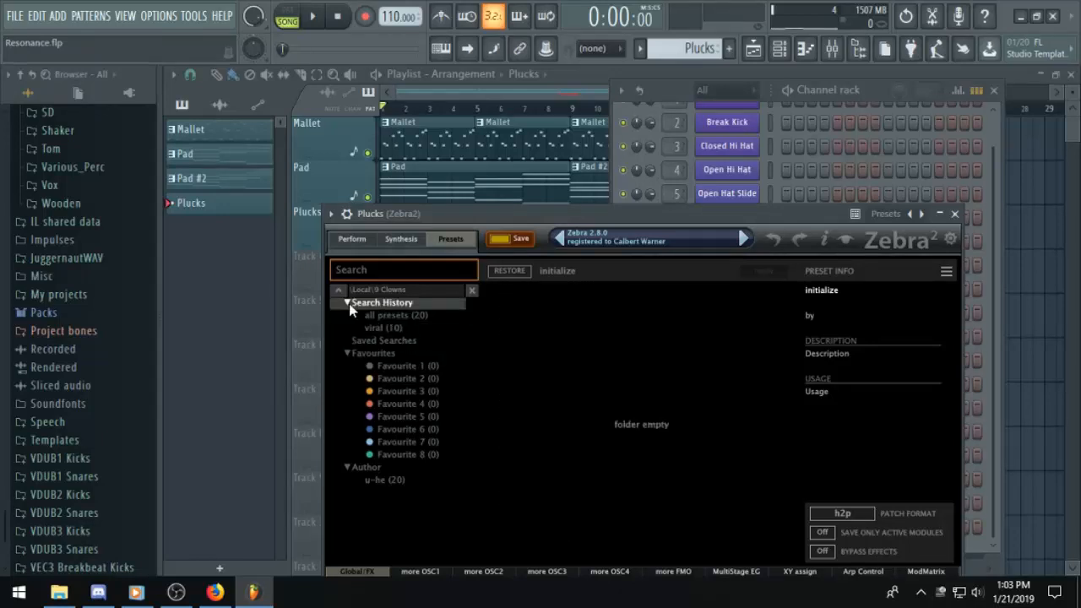
click(348, 303)
click(349, 303)
click(394, 317)
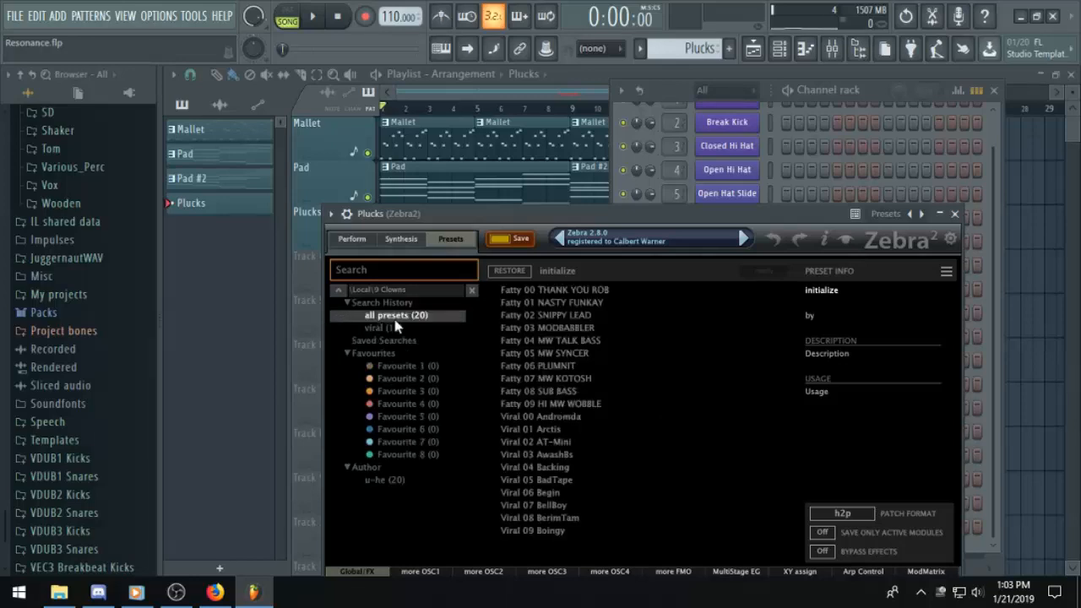
click(348, 292)
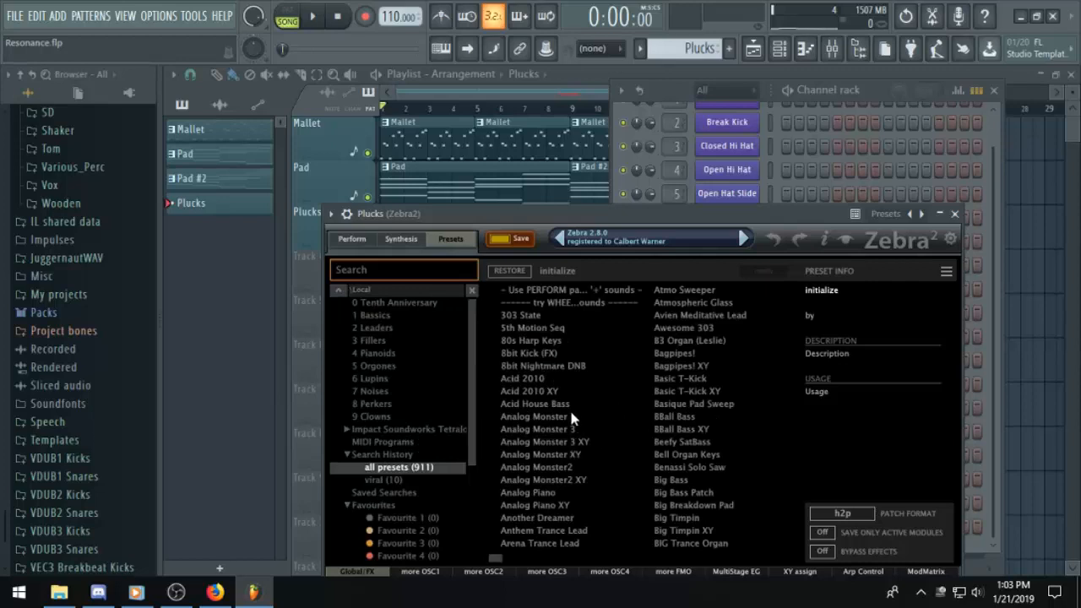
Audition 80s Harp Keys and Analog Piano from the Impact Soundworks Keys folder, and load the Playable Poly Sine preset.
click(378, 428)
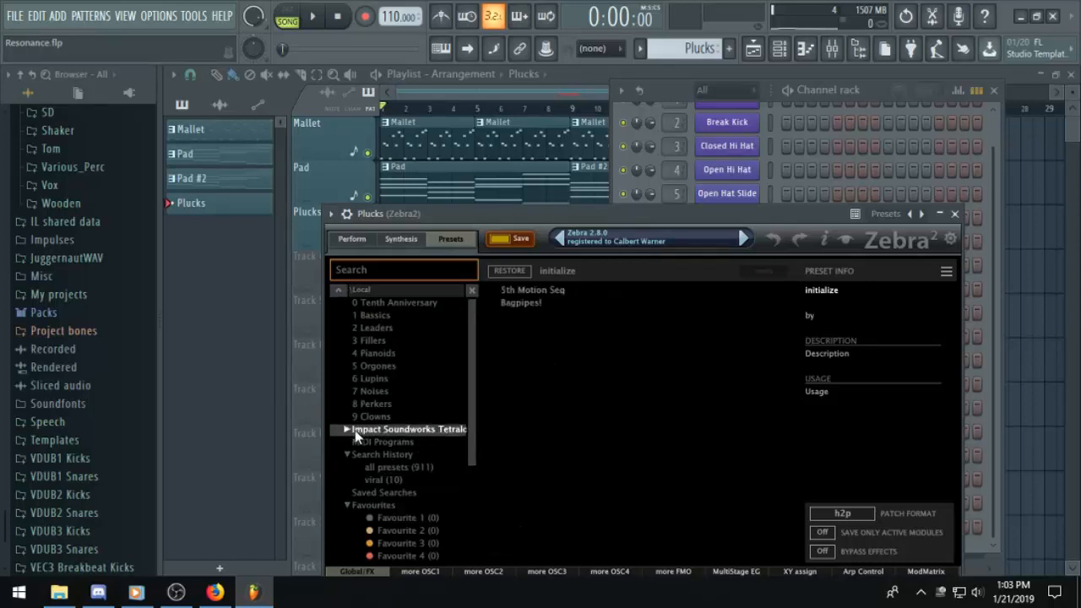
click(355, 430)
click(386, 354)
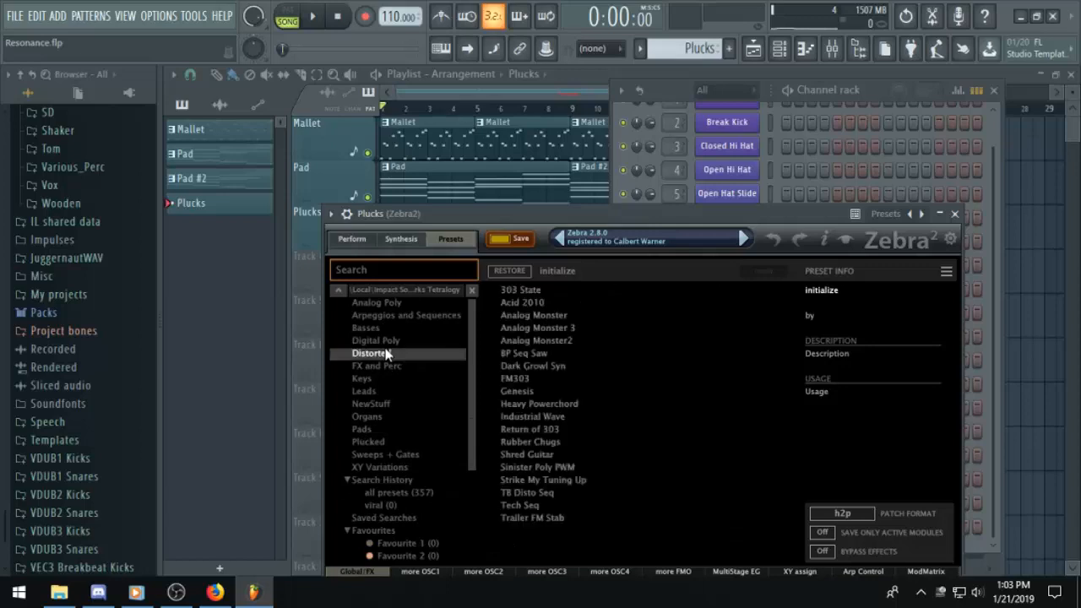
click(394, 391)
click(394, 379)
click(554, 291)
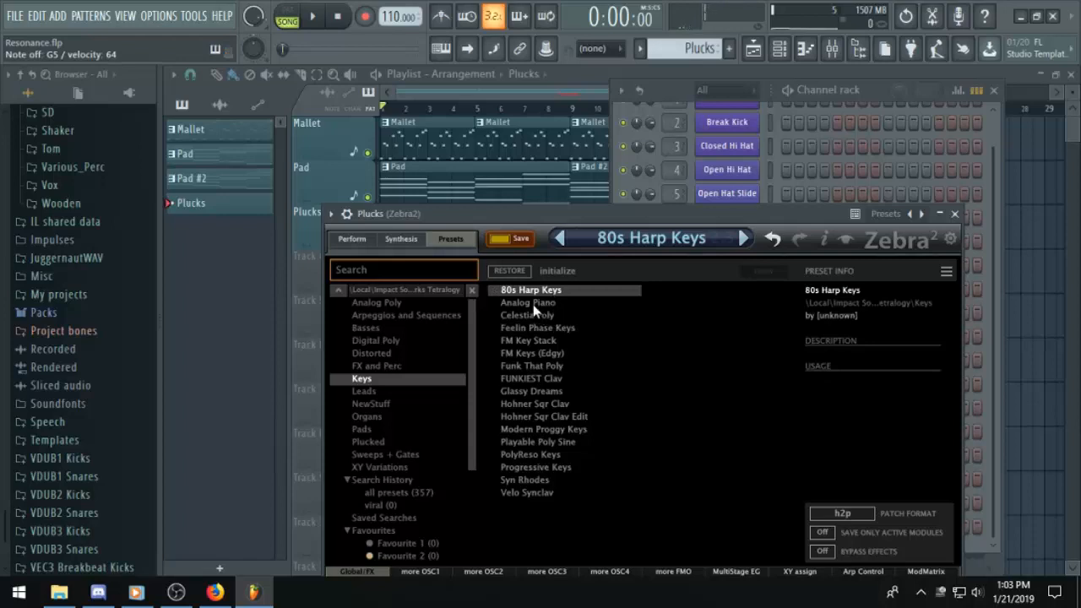
click(535, 304)
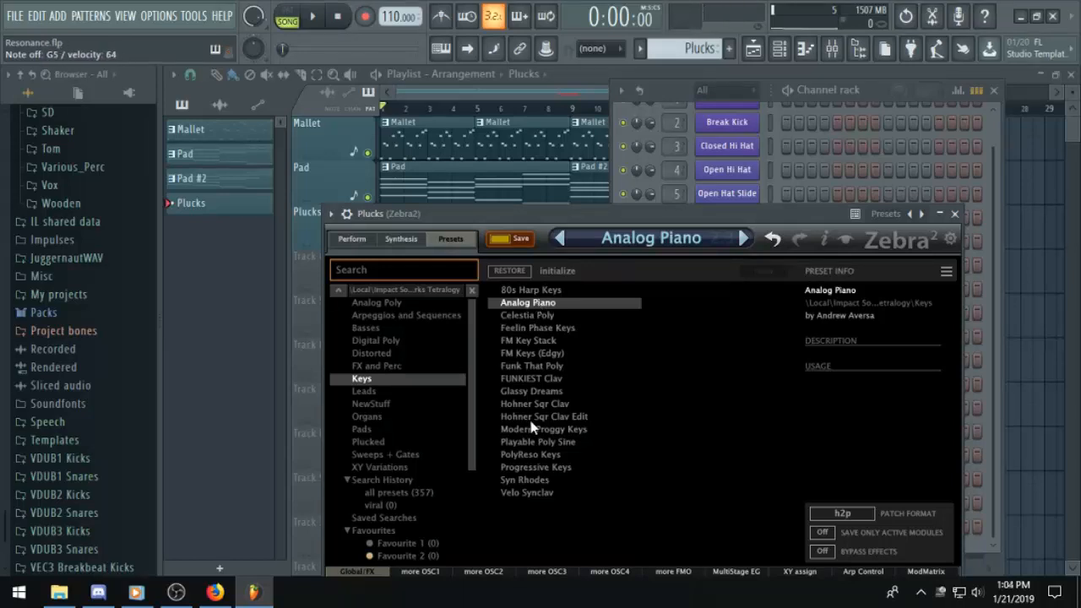
click(538, 442)
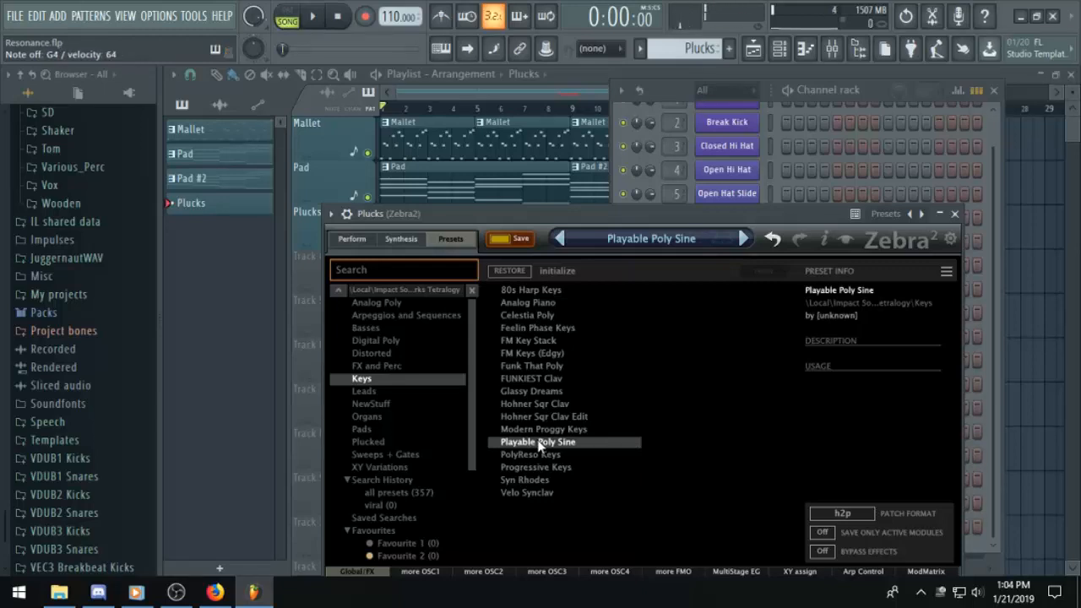
Paste the copied Mallet notes into the Plucks pattern from bar 1 and repeat its clip after the first on the Plucks track.
click(810, 55)
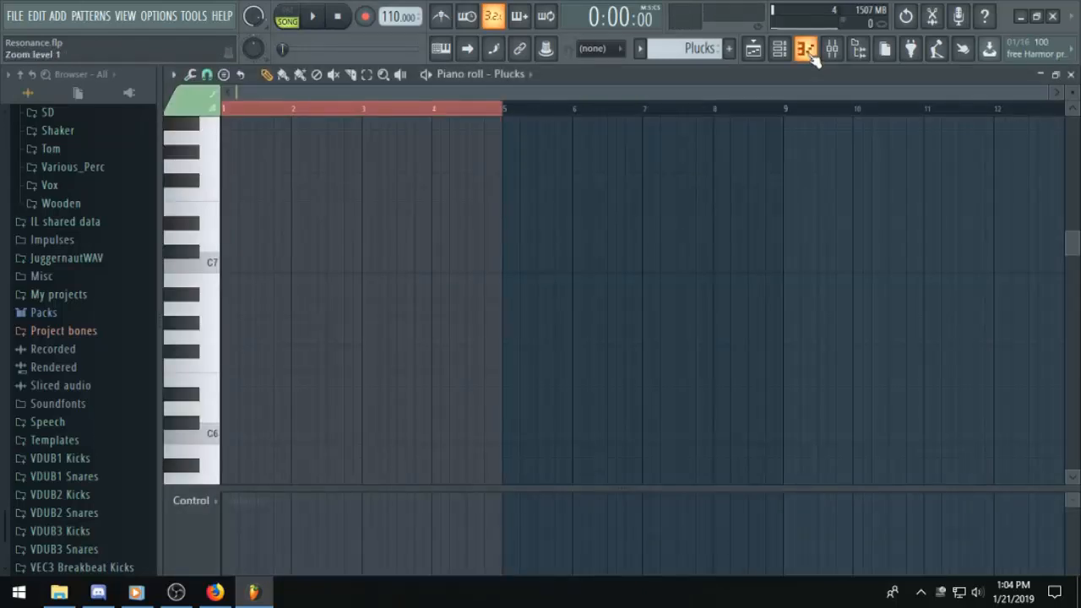
click(784, 53)
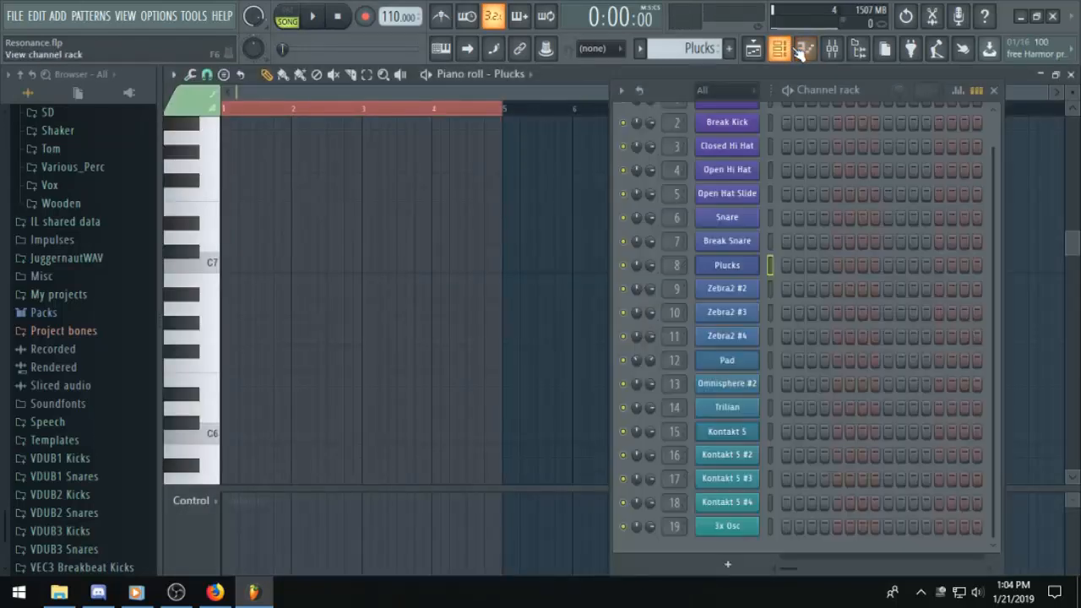
right_click(740, 267)
click(798, 54)
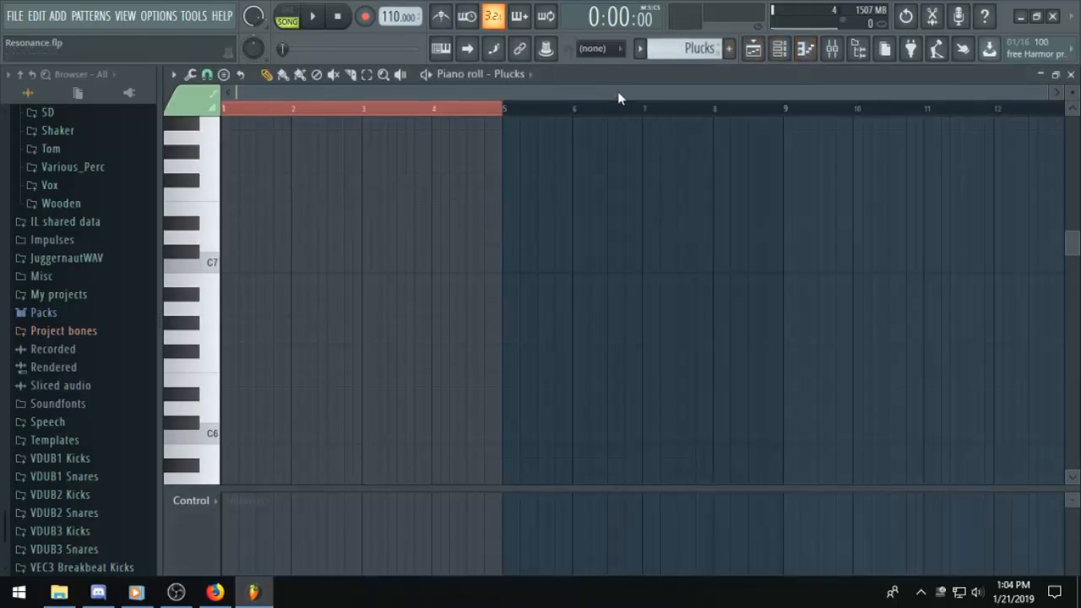
scroll(613, 93, up, 5)
drag(605, 93, 464, 97)
key(ctrl+v)
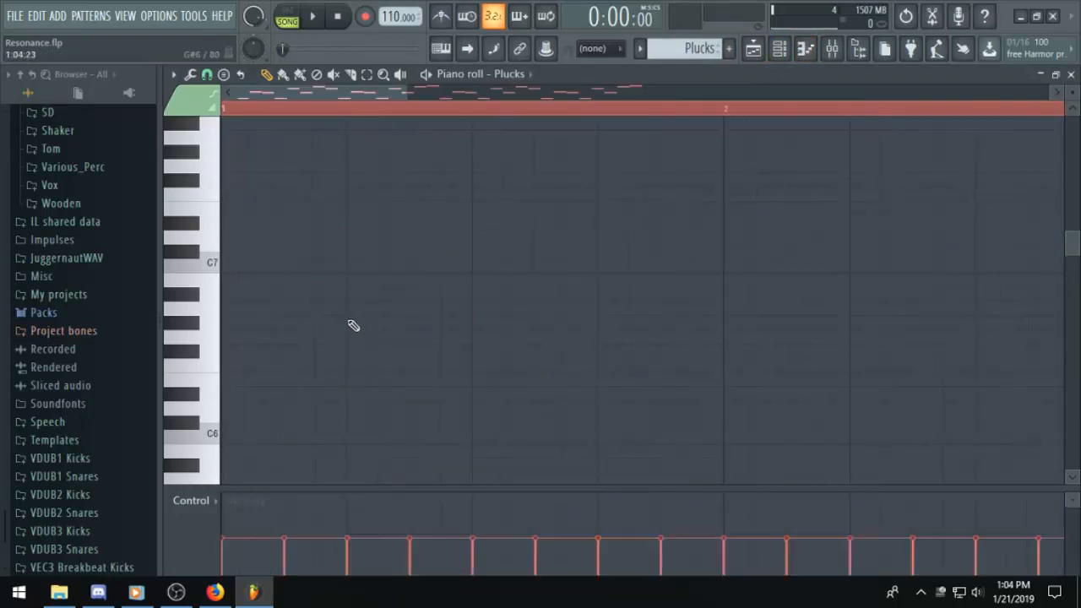
click(753, 48)
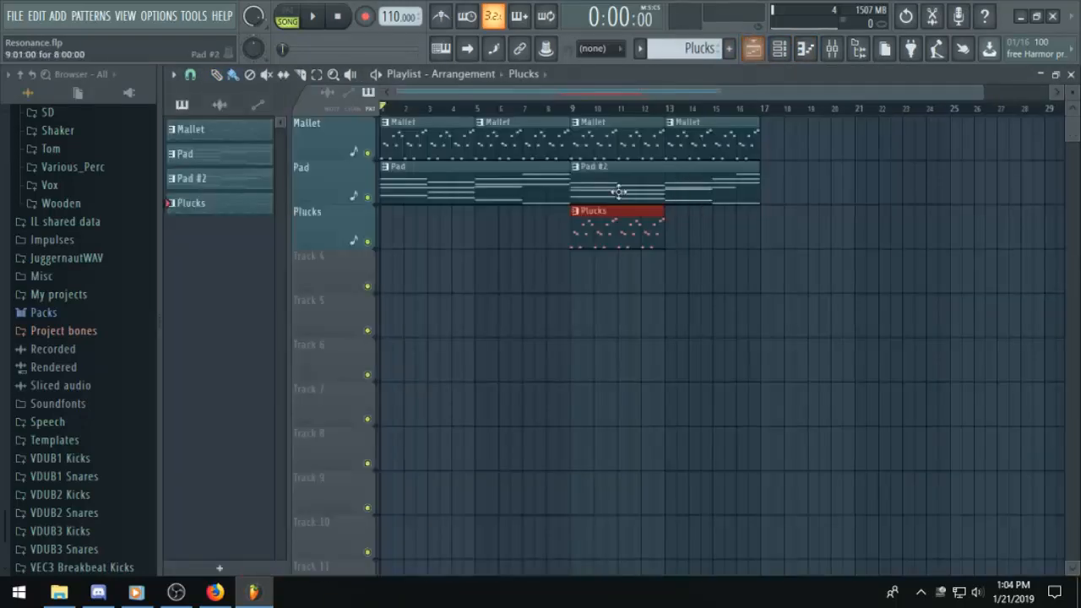
mouse_move(657, 232)
mouse_down()
mouse_move(732, 227)
mouse_move(715, 228)
mouse_up()
Rename the first Kontakt 5 channel in the channel rack as Mallets.
click(780, 49)
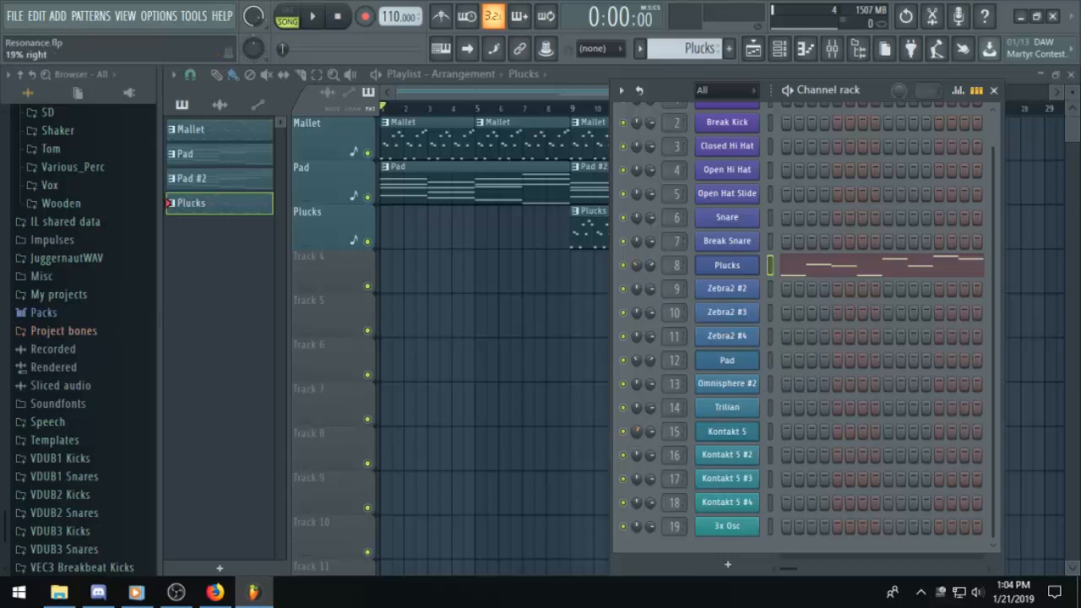
right_click(714, 438)
click(804, 413)
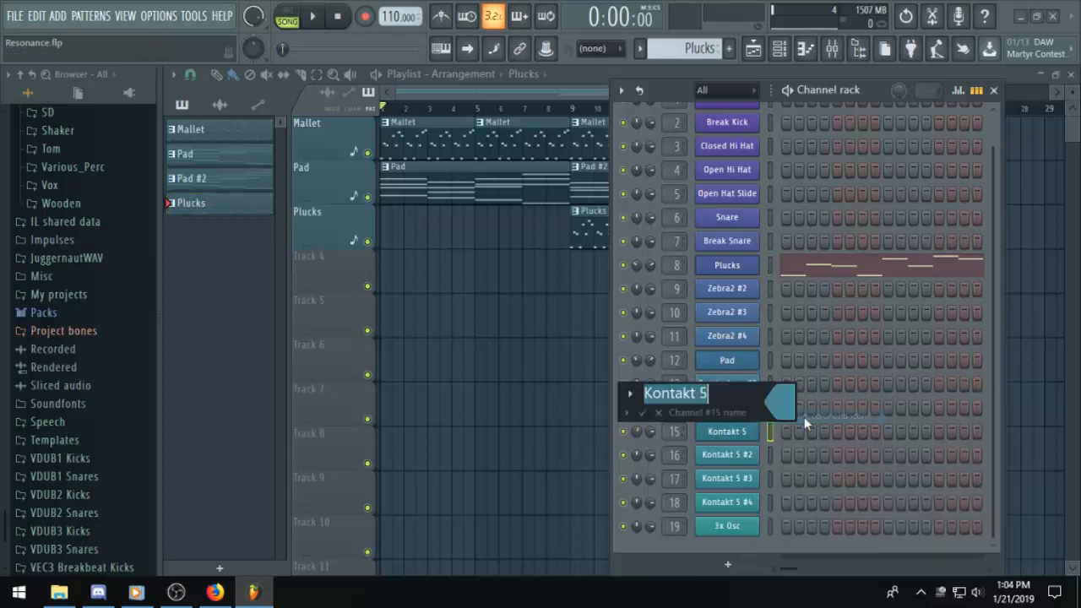
text(Mallets)
key(Return)
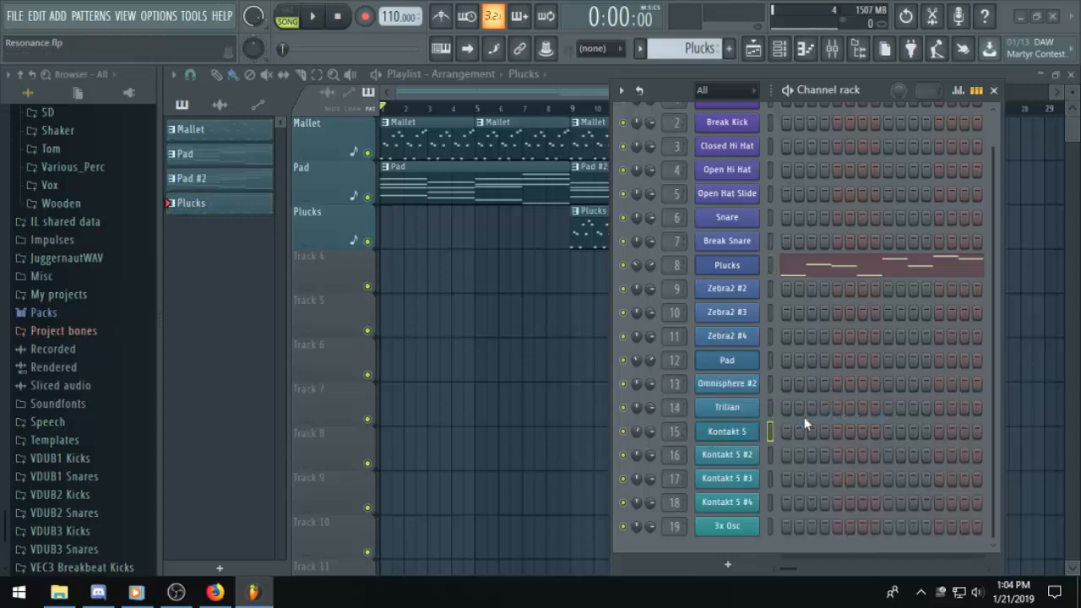
Play the arrangement from bar 7 to hear how the Plucks enter at bar 9.
key(F6)
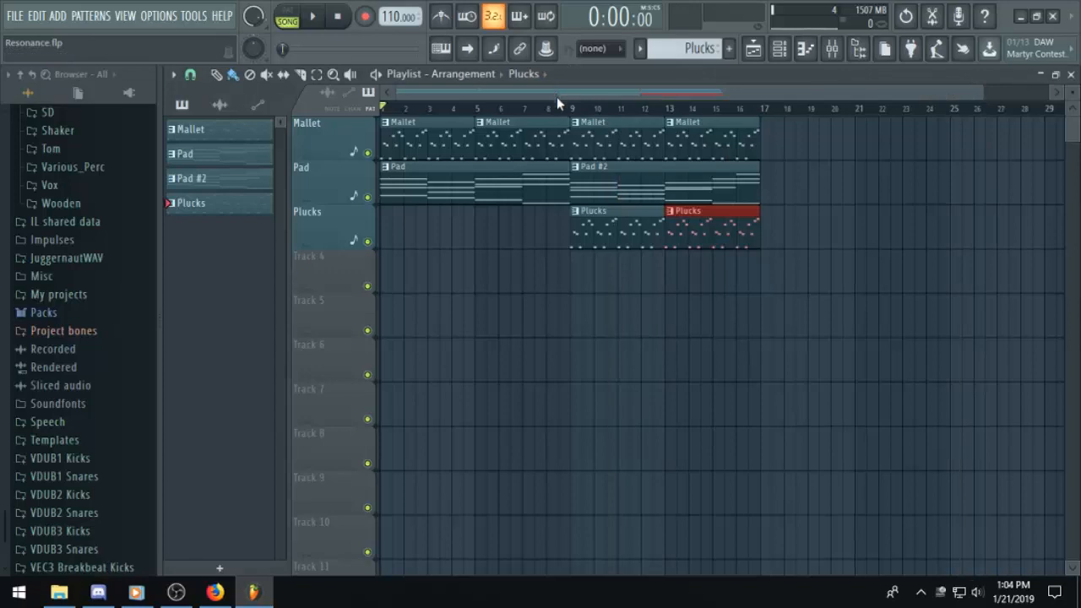
click(553, 107)
click(512, 109)
click(523, 109)
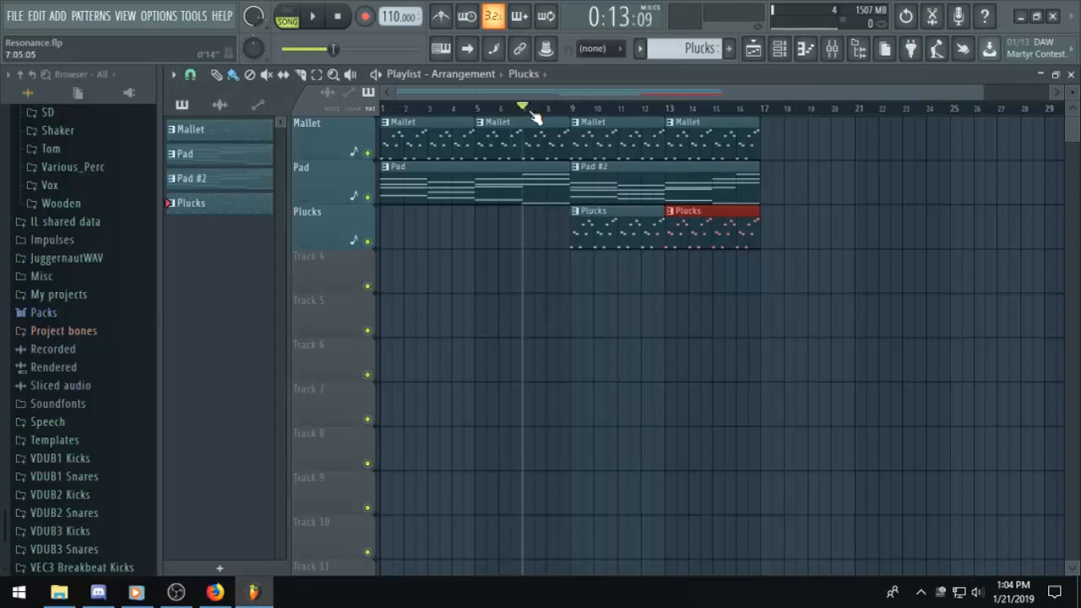
key(space)
scroll(572, 169, up, 3)
scroll(884, 189, down, 2)
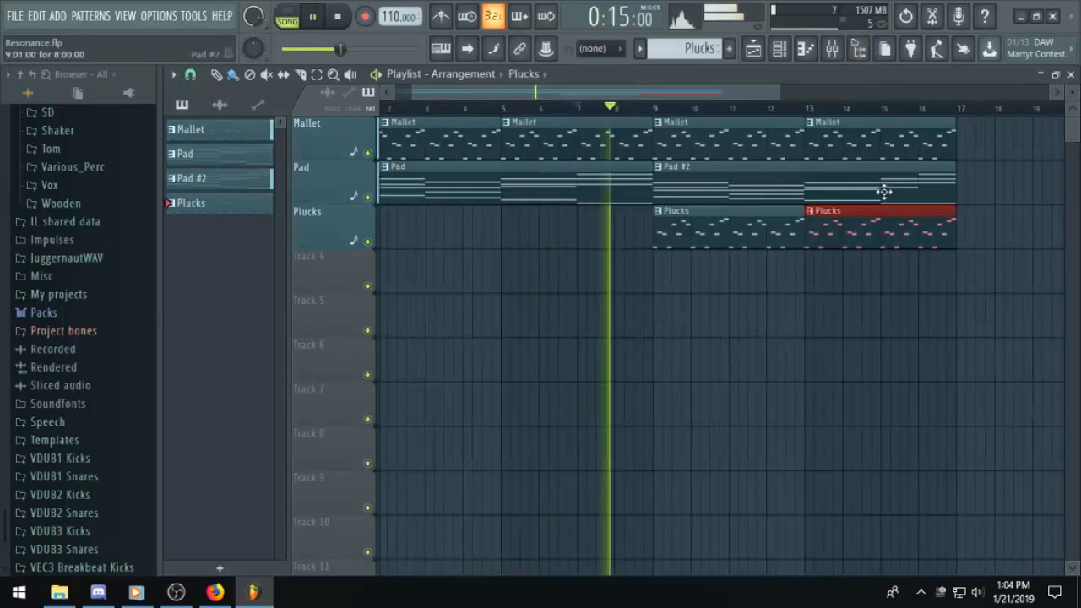
scroll(941, 139, down, 1)
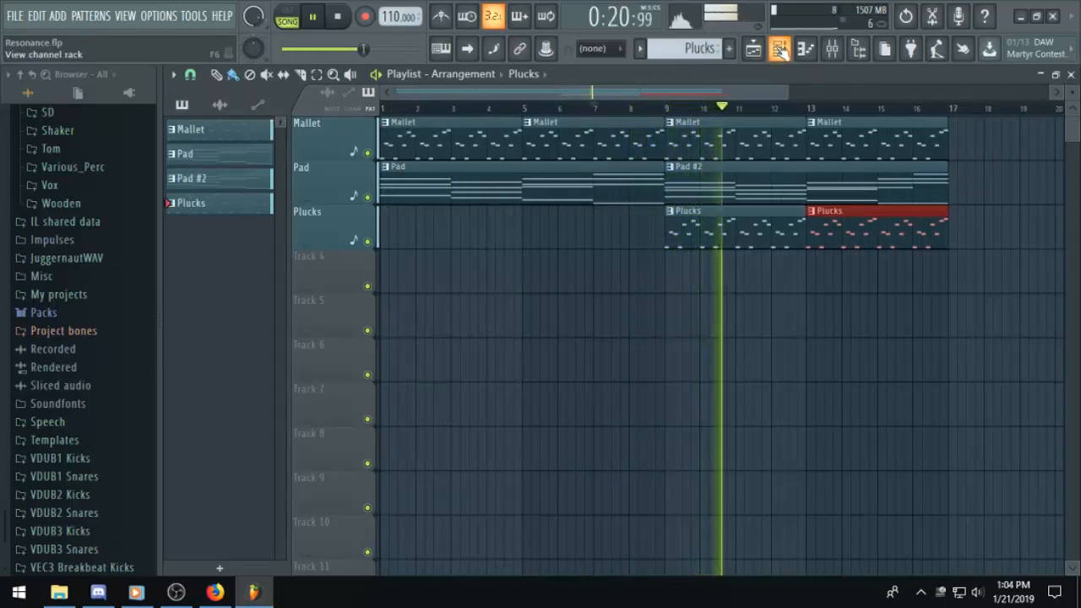
Lower the Plucks channel's volume slightly in the channel rack during playback, and stop playback.
click(779, 51)
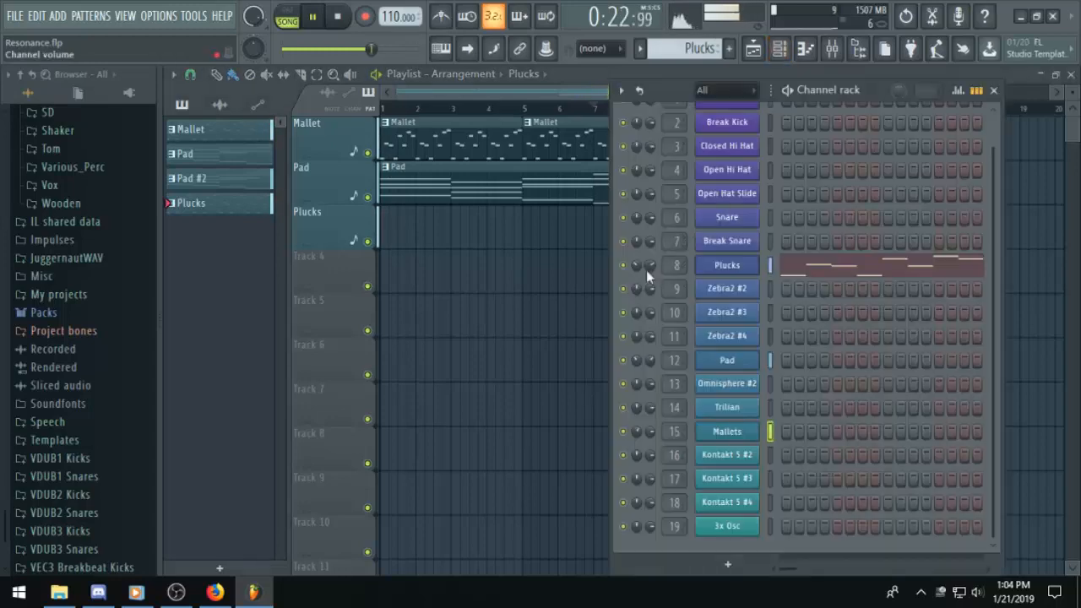
drag(650, 265, 650, 271)
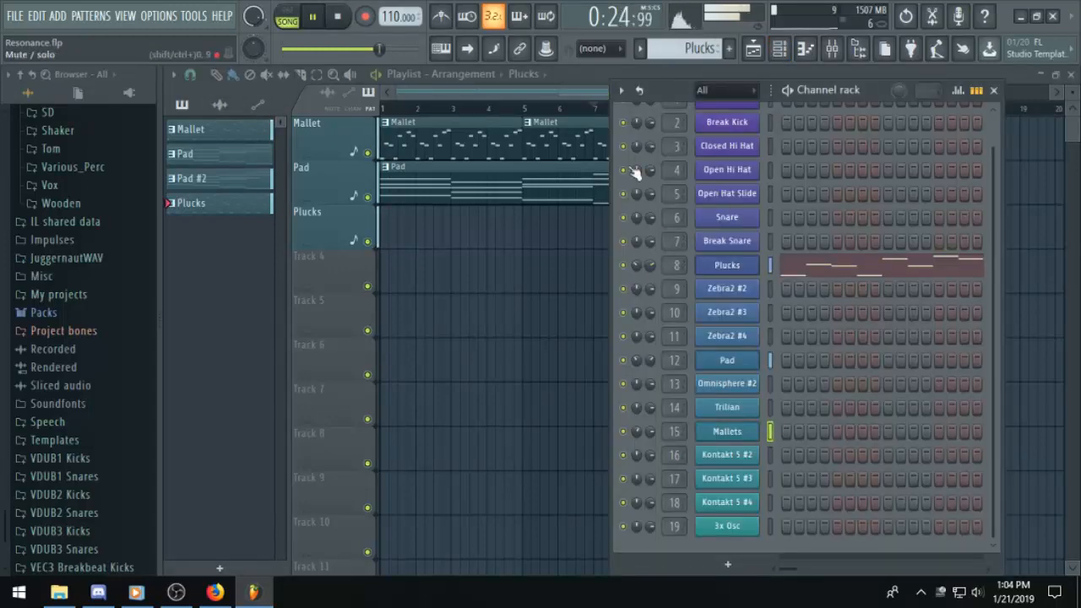
click(576, 85)
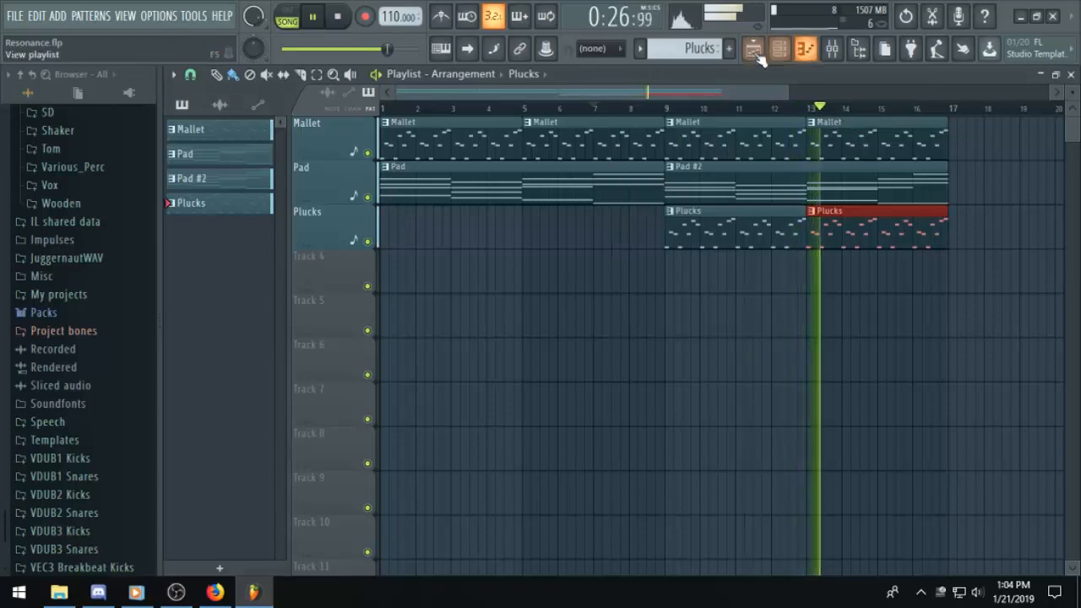
key(space)
scroll(932, 177, down, 3)
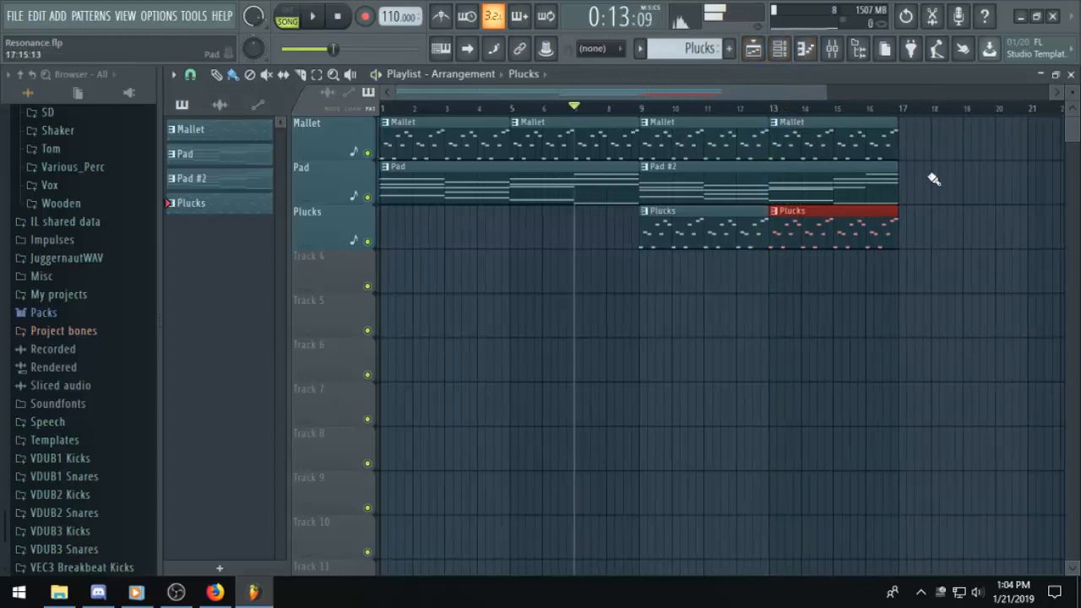
Load Fruity Parametric EQ 2 into the first effect slot of the Zebra2 mixer track.
click(832, 48)
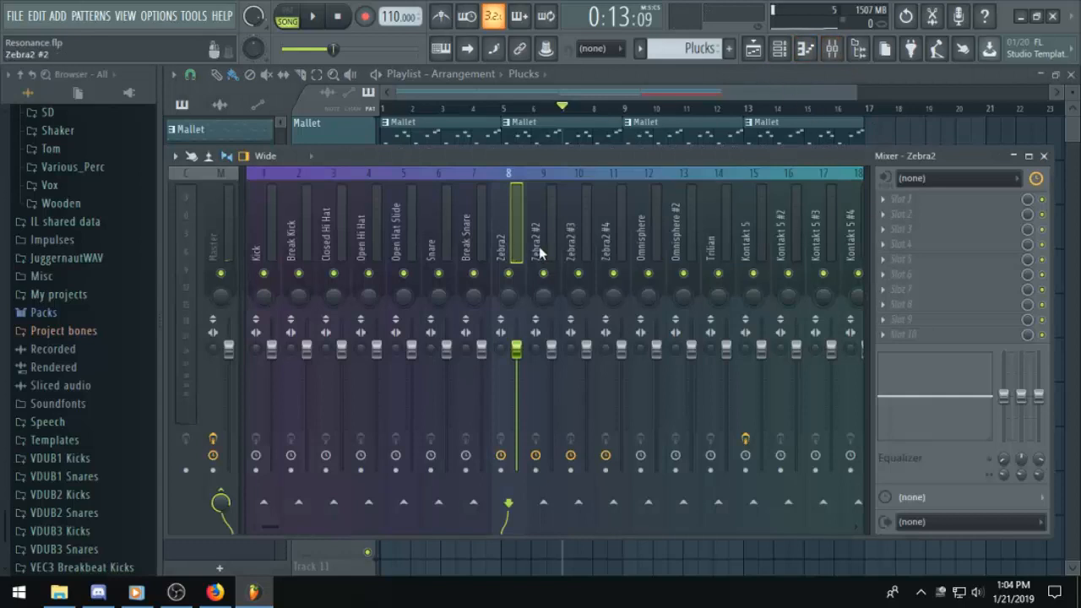
click(904, 203)
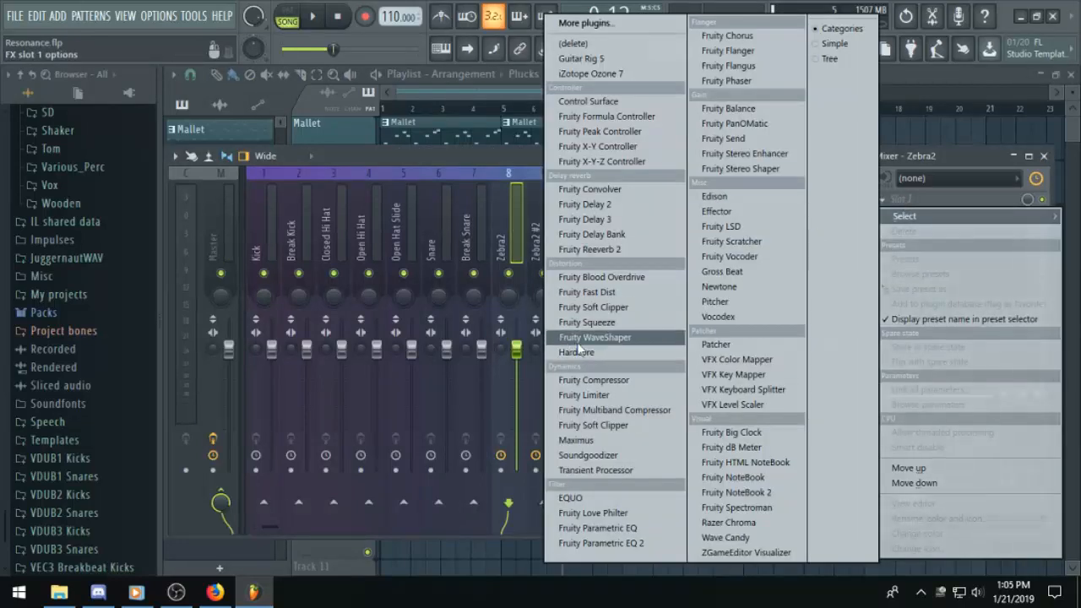
click(647, 543)
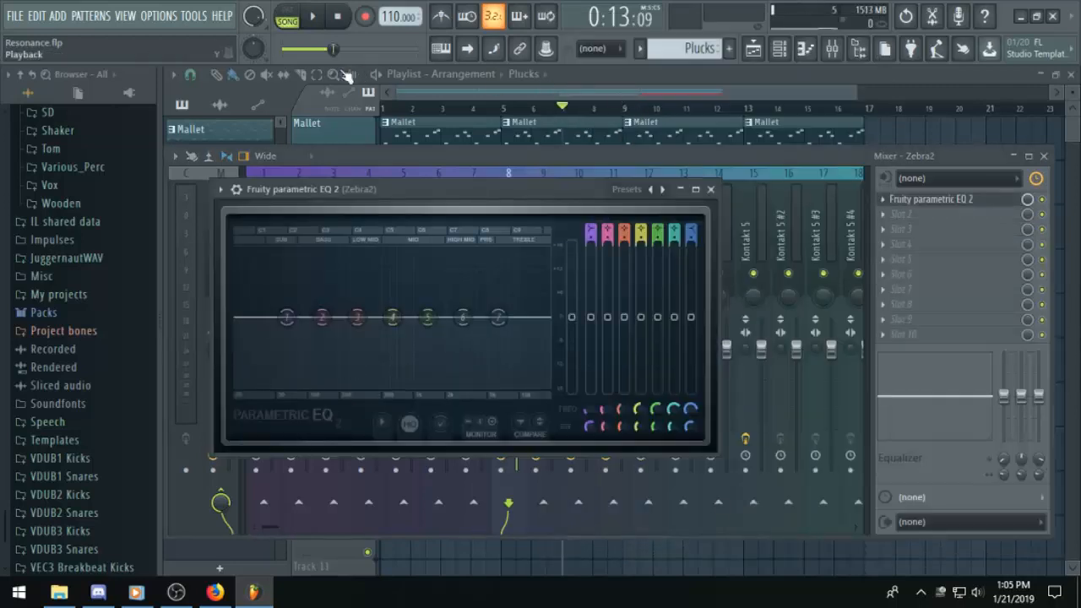
While looping the Plucks pattern, roll off its lows with EQ band 1 and its highs with band 7, and nudge band 4.
click(287, 13)
key(space)
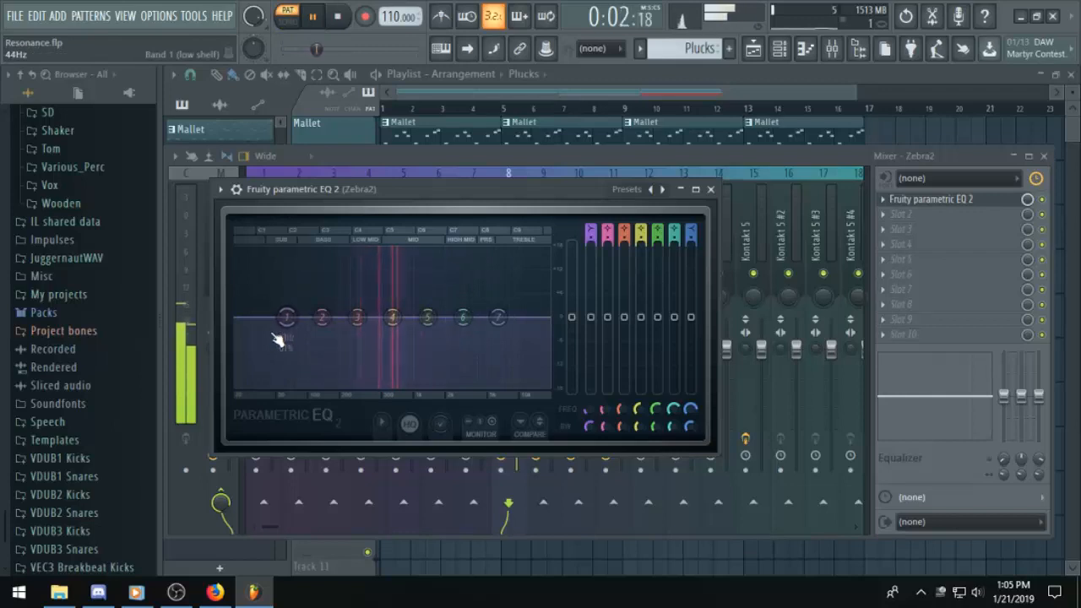
drag(282, 319, 372, 383)
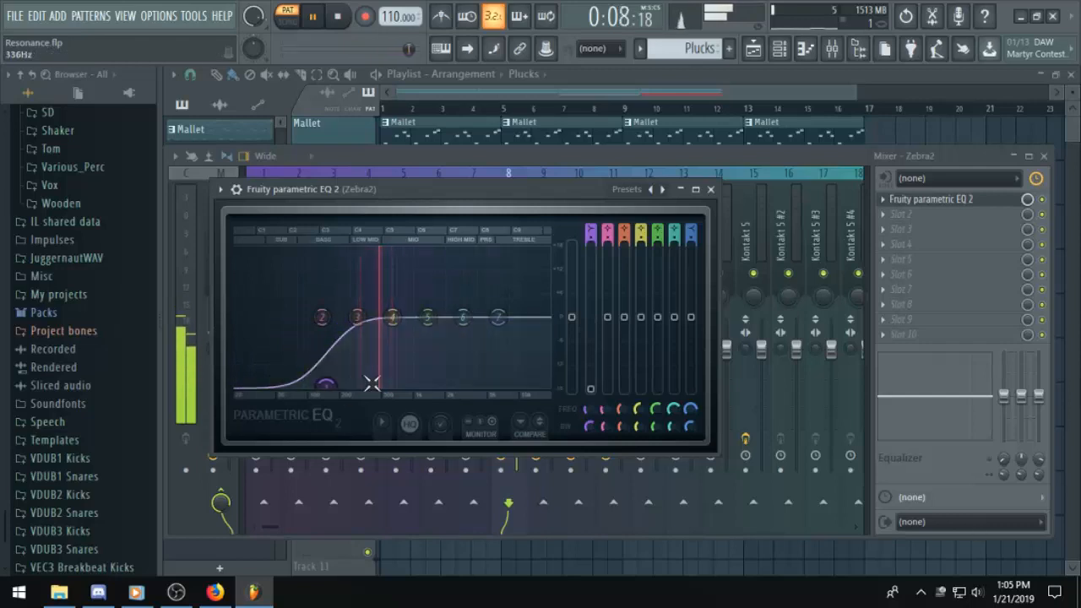
drag(393, 316, 400, 318)
drag(500, 317, 508, 386)
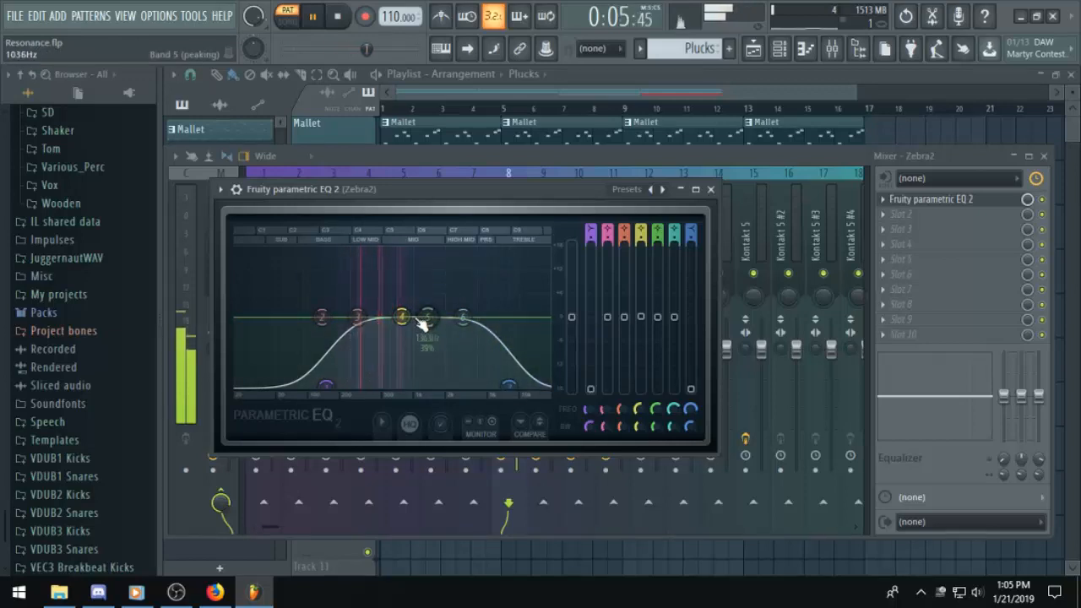
drag(402, 317, 403, 317)
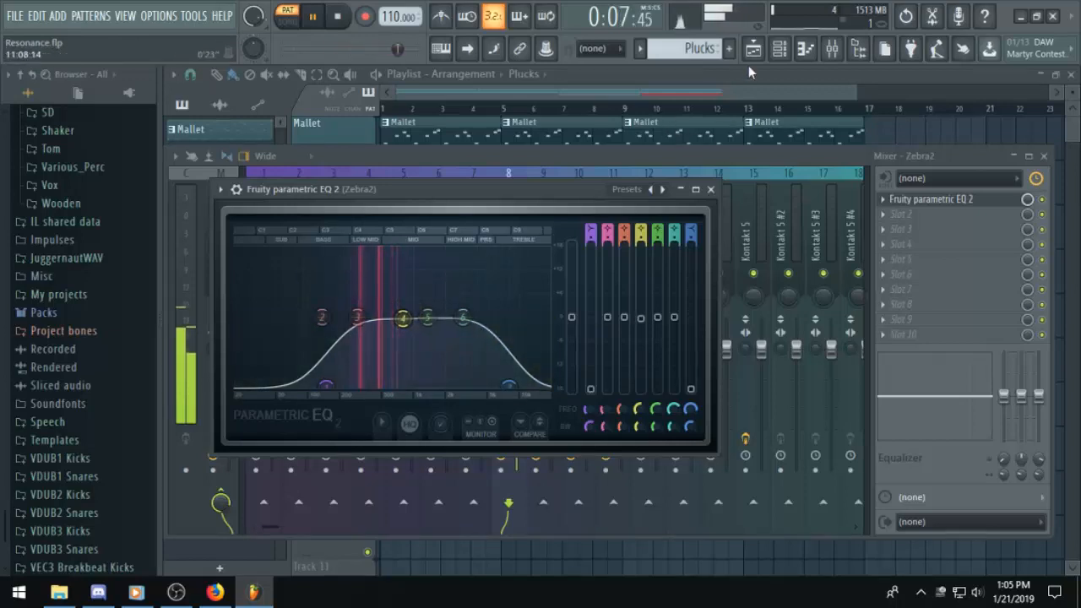
key(space)
click(711, 189)
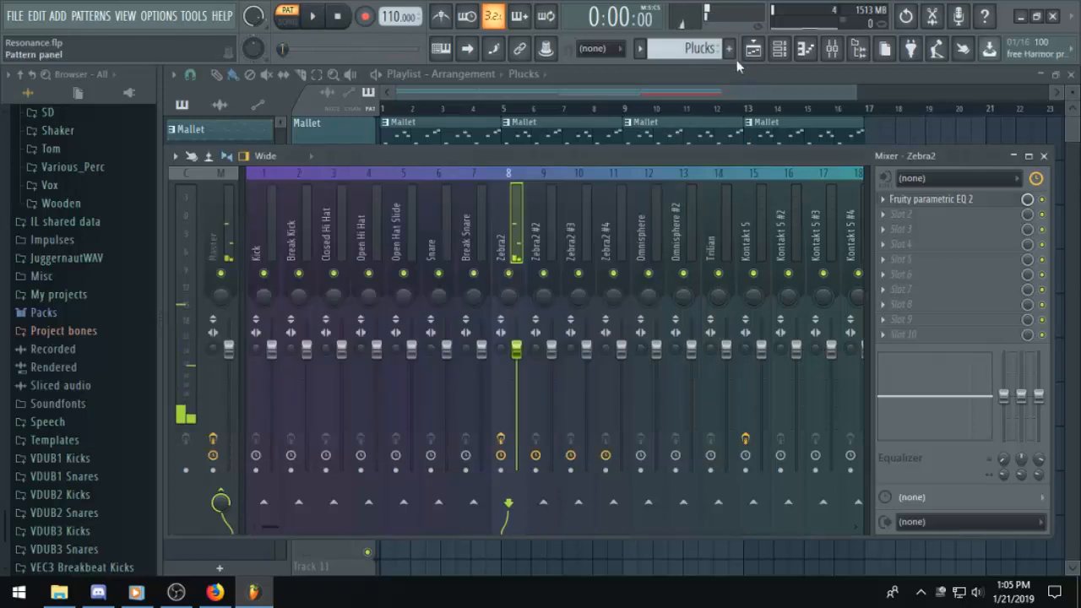
click(740, 82)
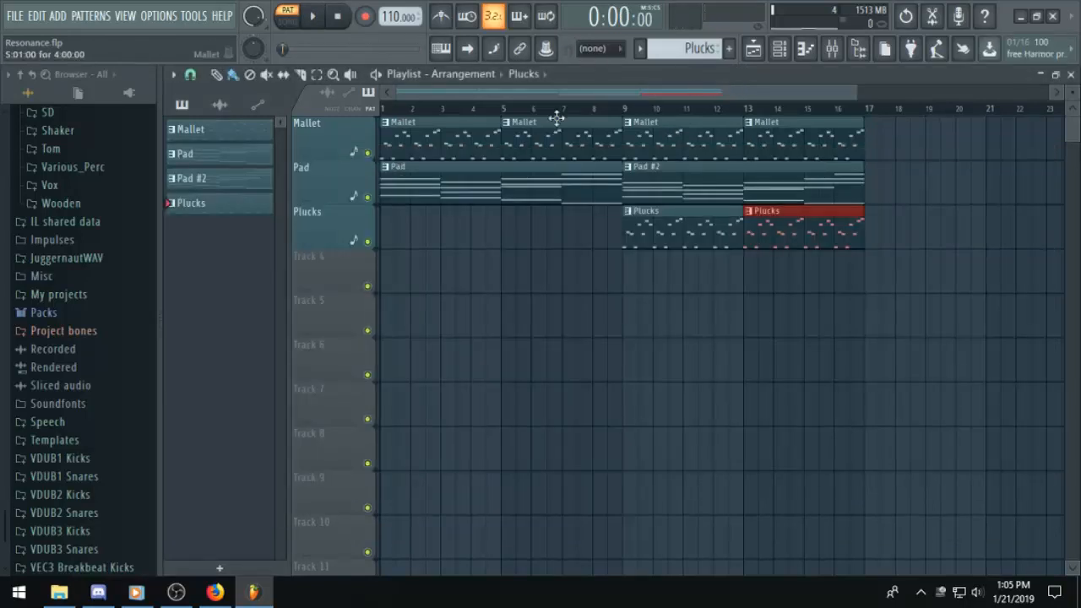
Select the Mallet, Pad #2 and Plucks clips in bars 9 to 16 and repeat them twice, filling up to bar 33.
scroll(705, 130, up, 4)
drag(728, 94, 642, 95)
scroll(634, 133, down, 2)
scroll(640, 131, down, 2)
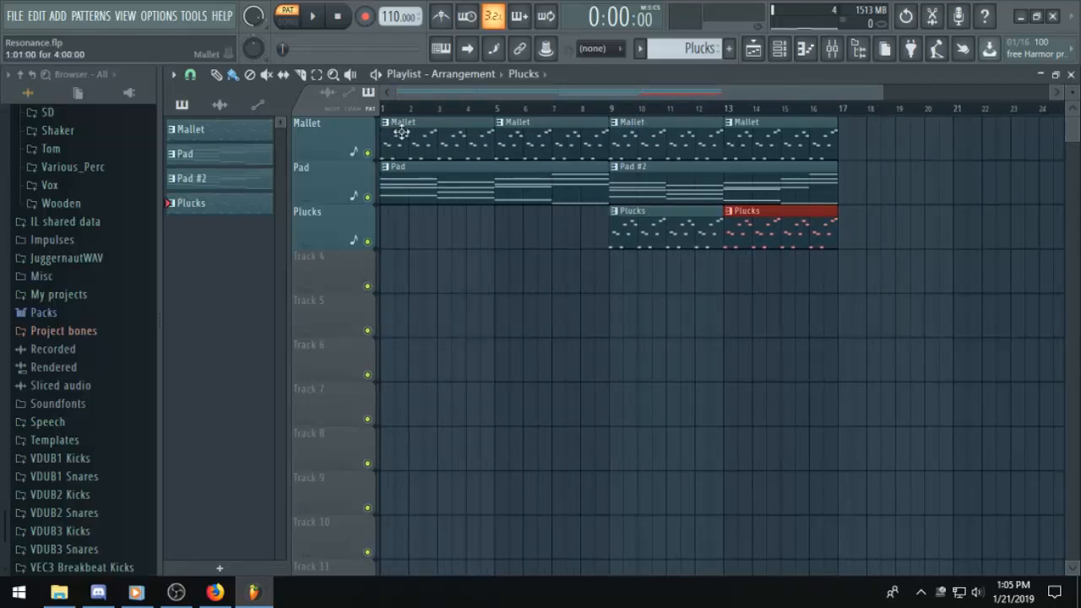
click(317, 74)
drag(912, 149, 620, 242)
key(ctrl+b)
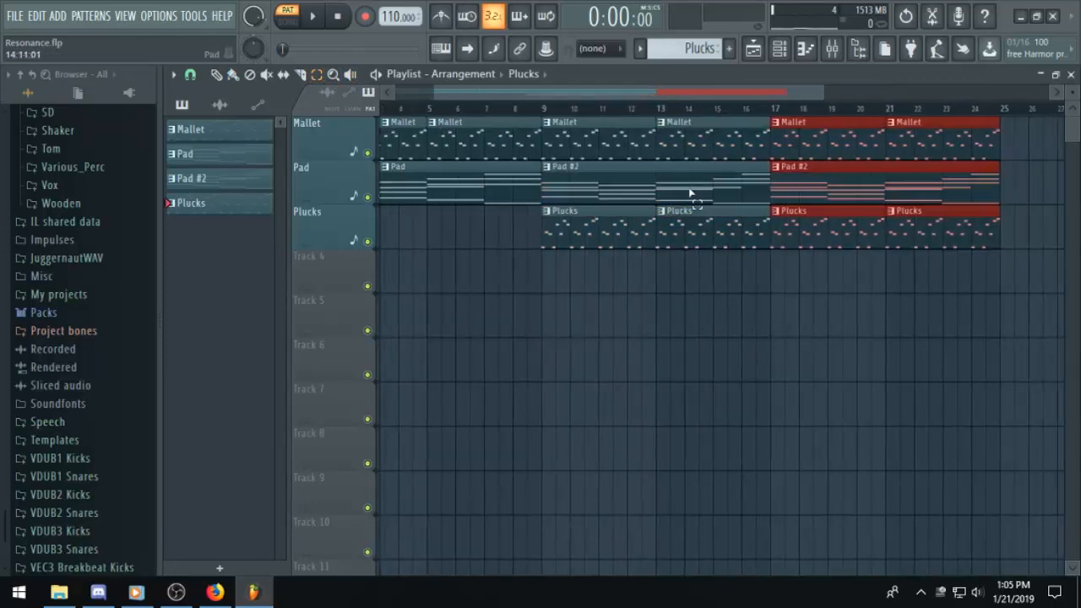
key(ctrl+v)
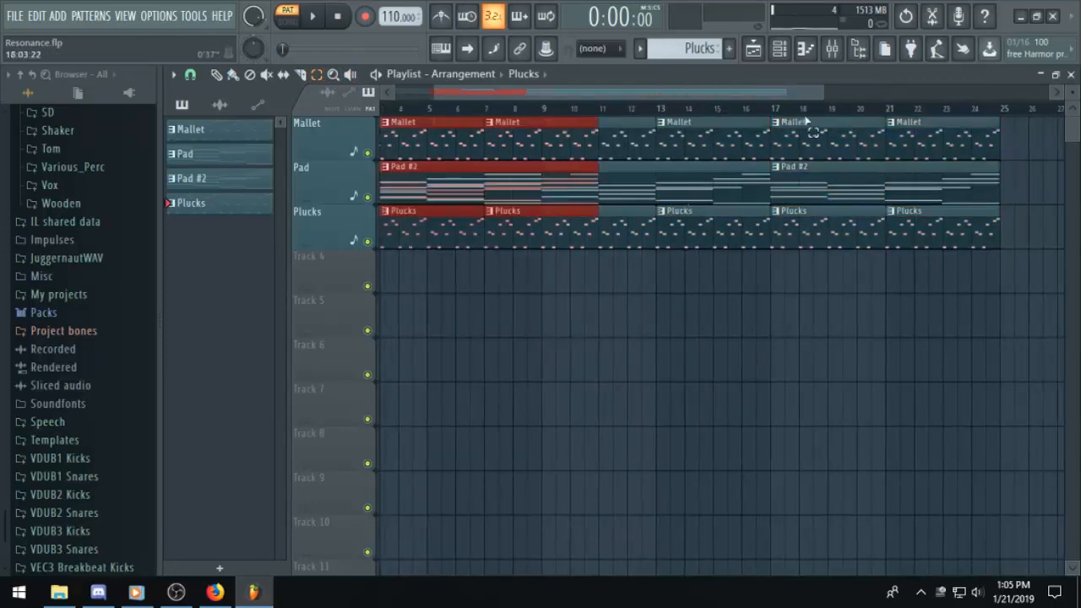
key(ctrl+z)
key(ctrl+b)
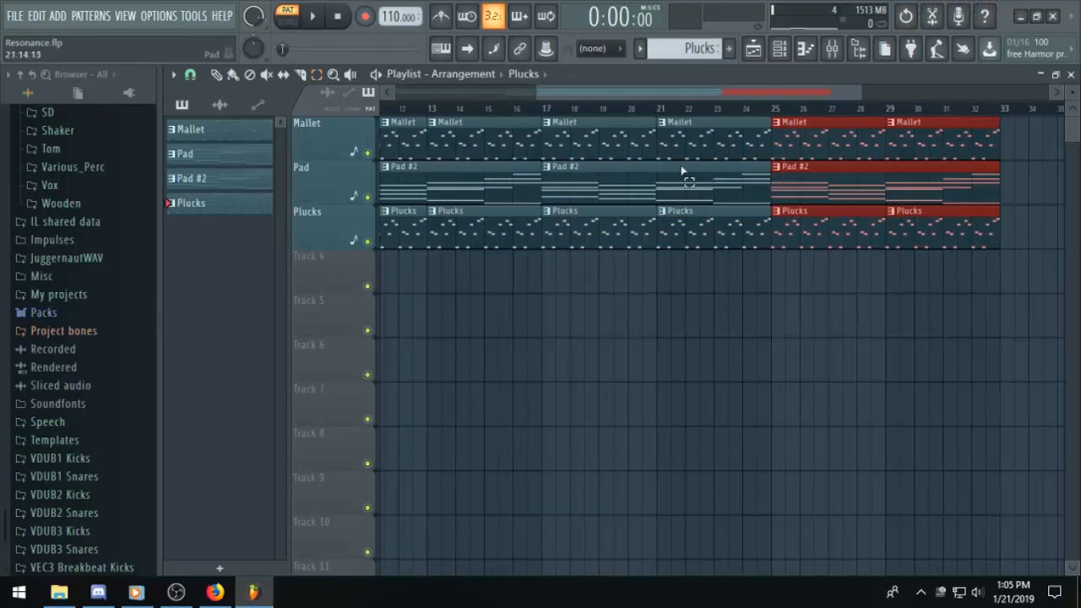
scroll(682, 172, down, 2)
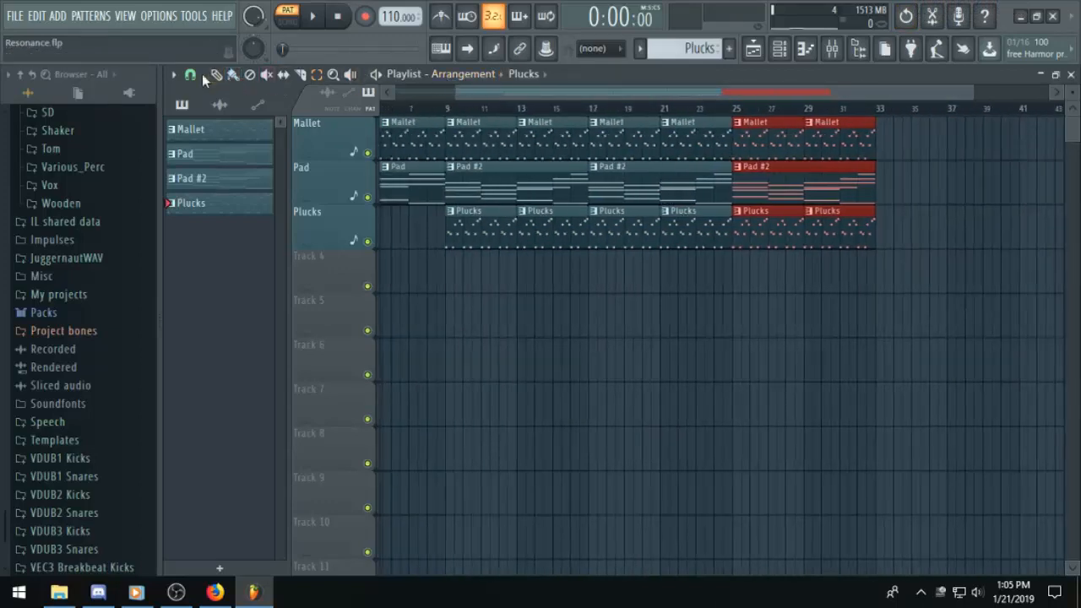
Switch playback to song mode with the playhead at bar 17 and clear the clip selection.
click(591, 110)
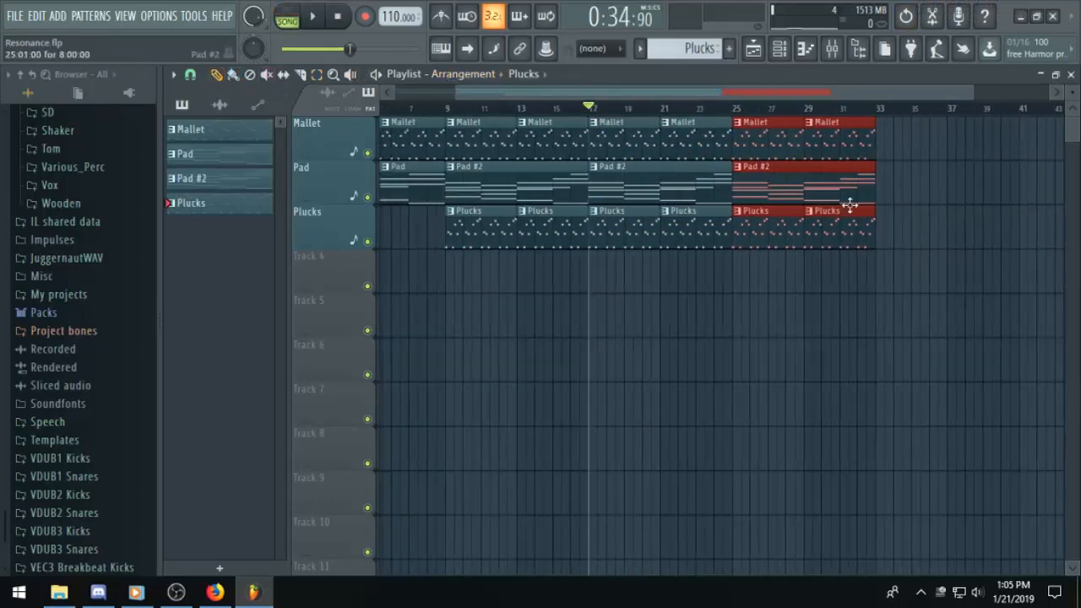
drag(694, 95, 633, 96)
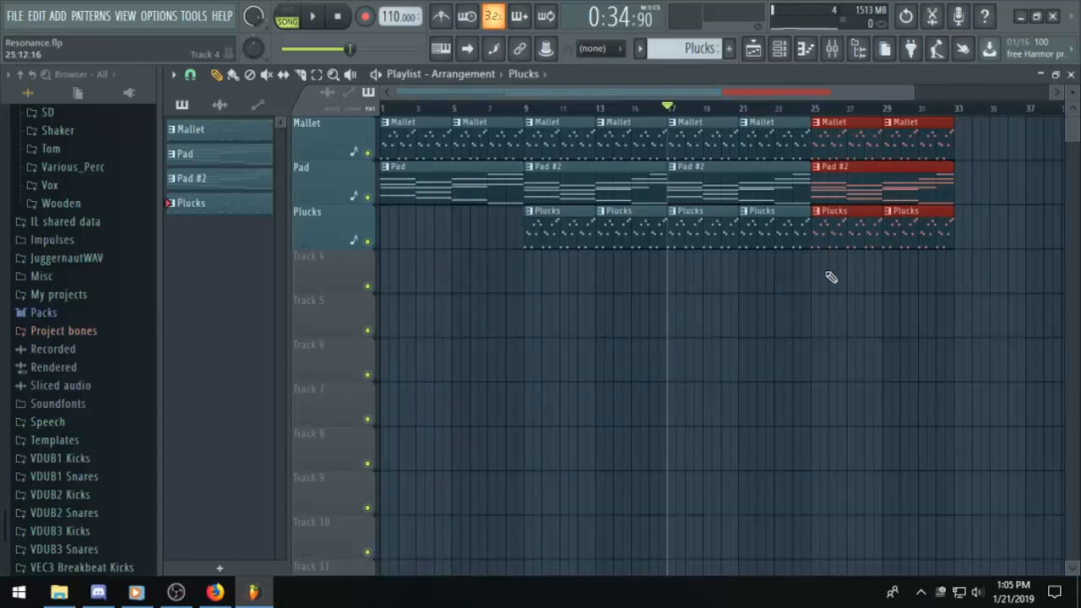
drag(918, 92, 934, 92)
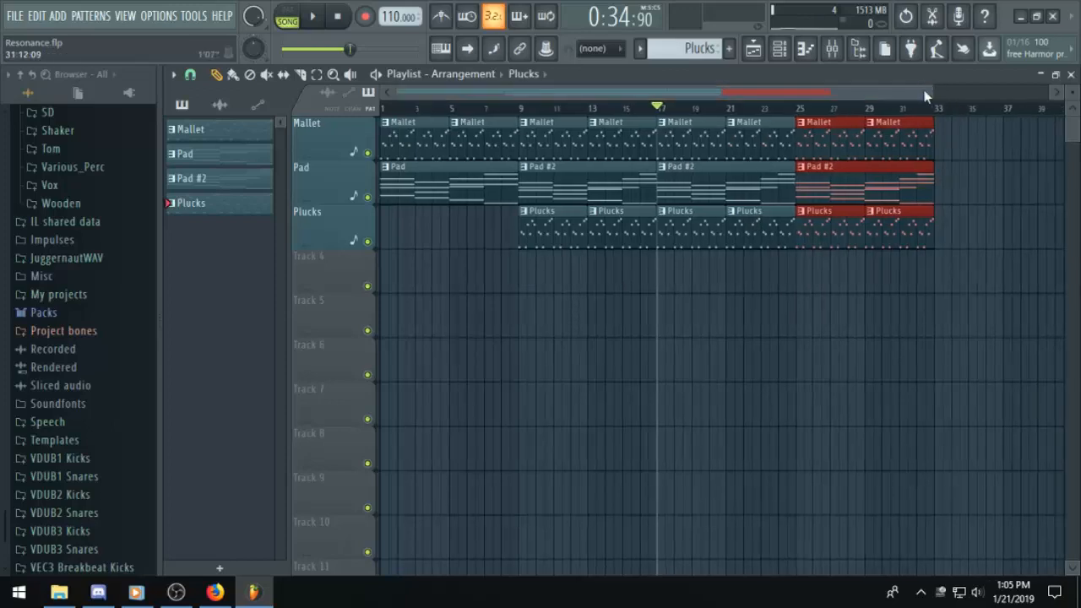
click(963, 144)
right_click(965, 148)
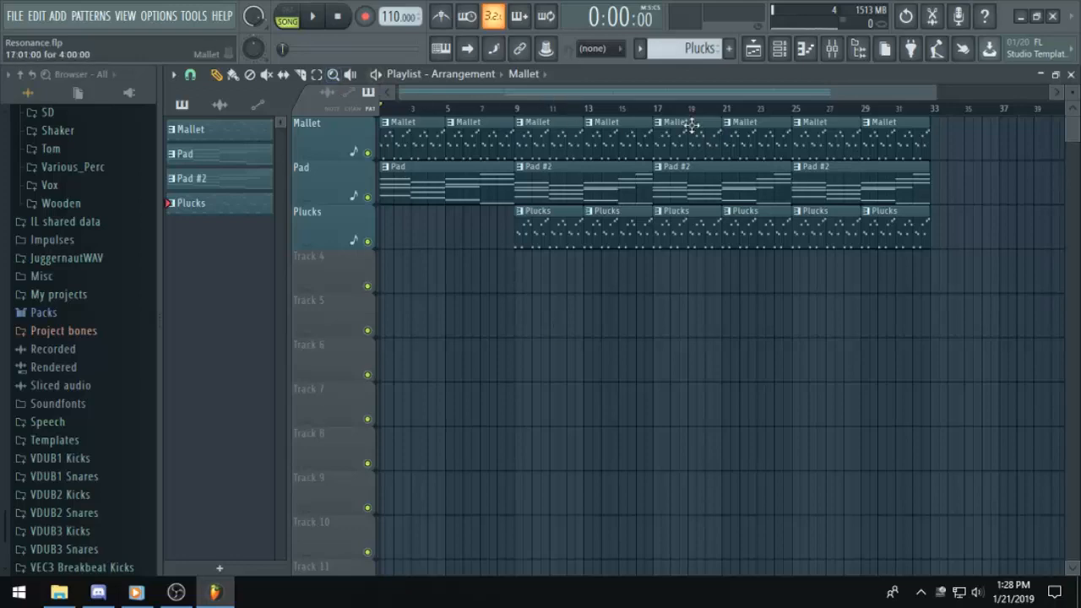
Make the Mallet clip at bar 13 a unique pattern and lower the last note of its fourth bar.
click(592, 125)
click(657, 237)
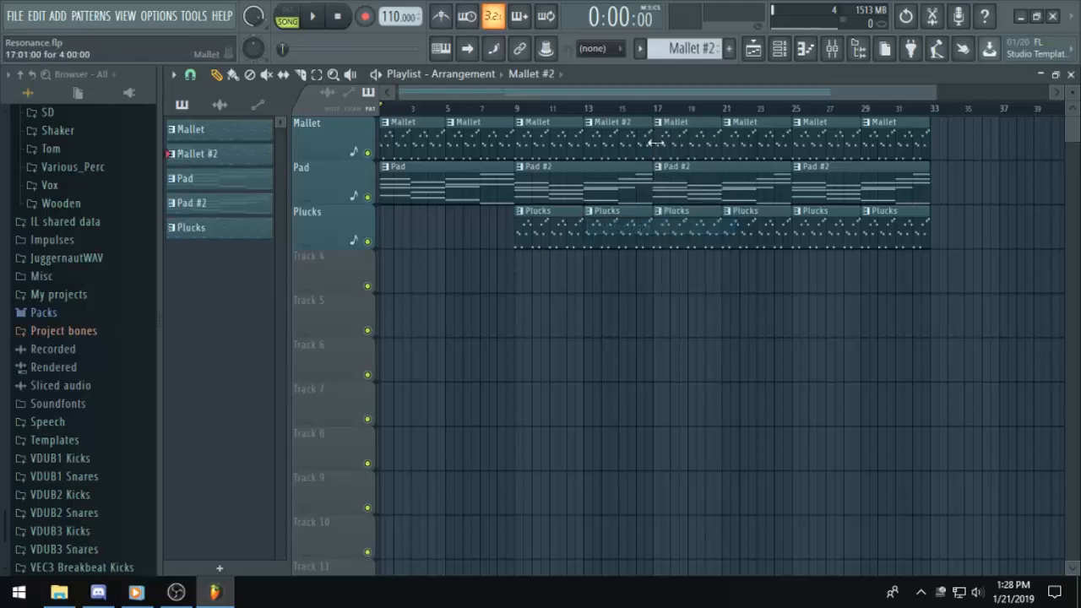
double_click(625, 130)
scroll(524, 196, up, 11)
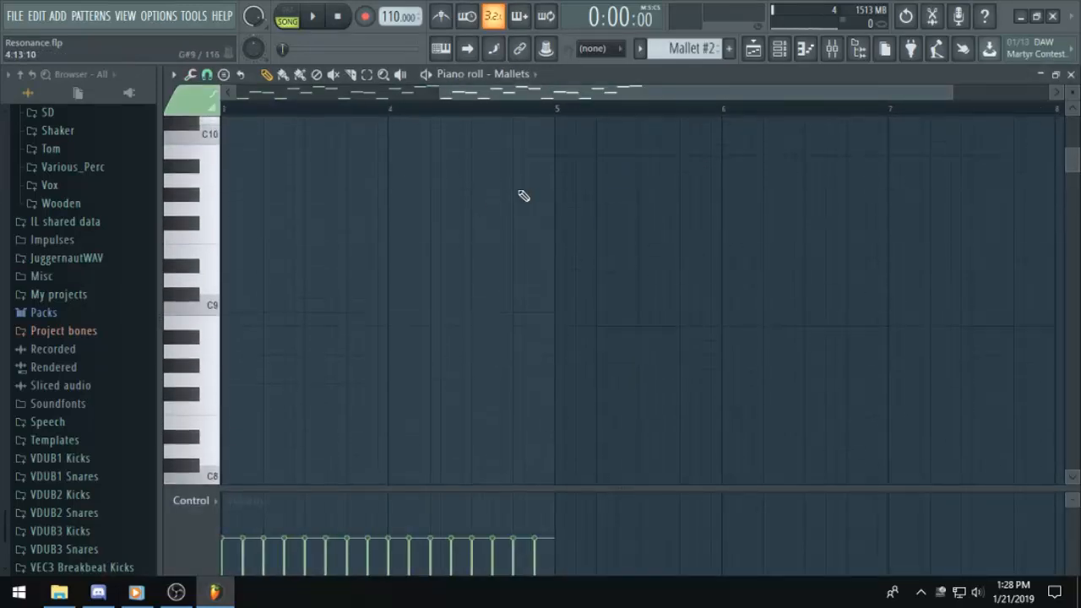
scroll(520, 203, down, 12)
scroll(519, 211, up, 2)
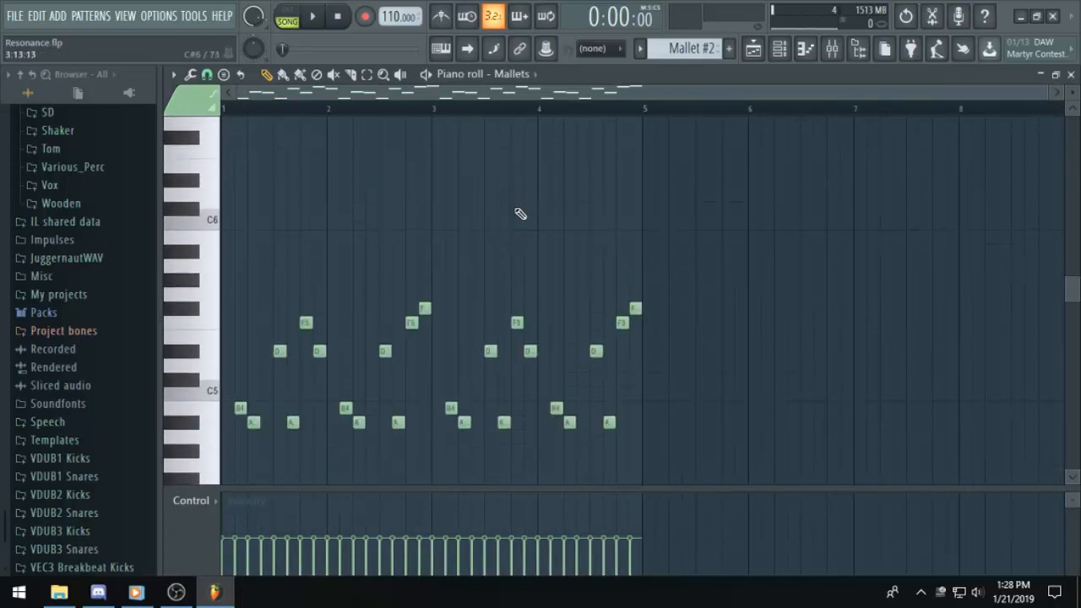
scroll(498, 221, down, 1)
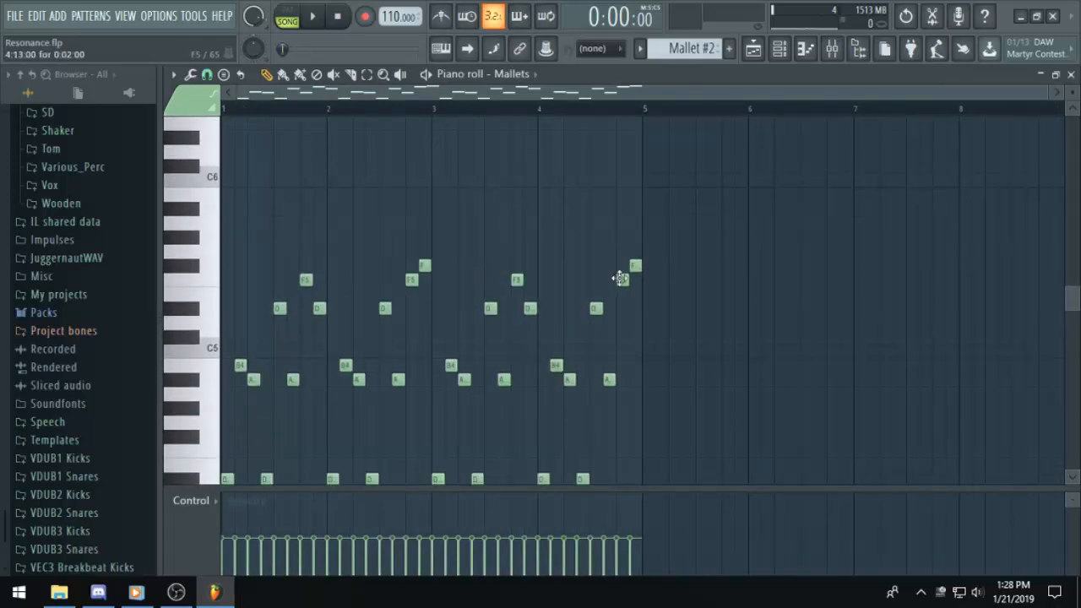
drag(636, 268, 634, 319)
click(790, 50)
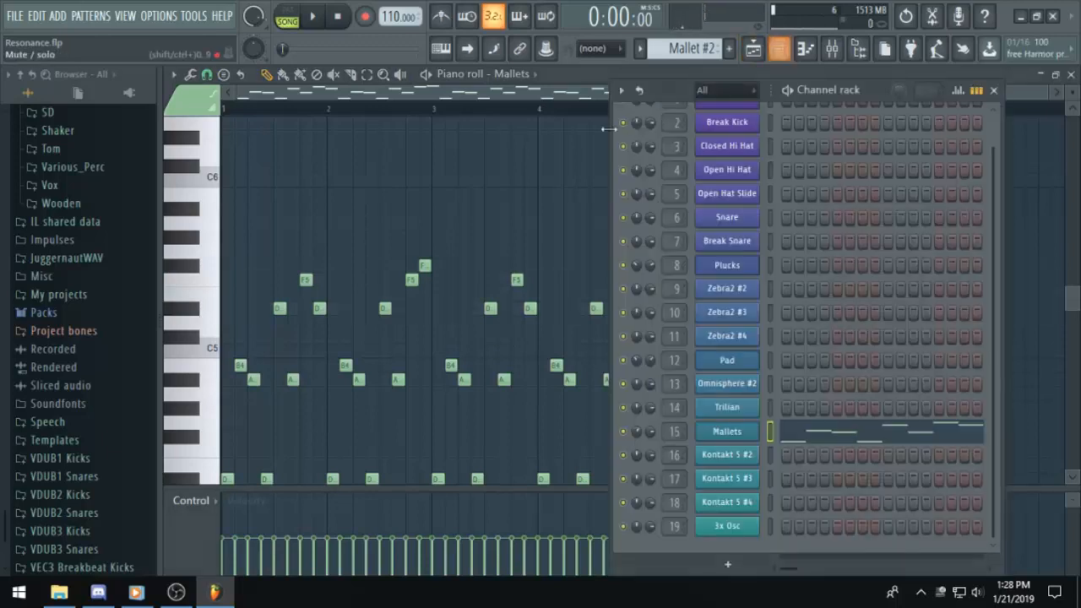
Play the arrangement from bar 9 to check the mallet variation at bar 13.
click(753, 49)
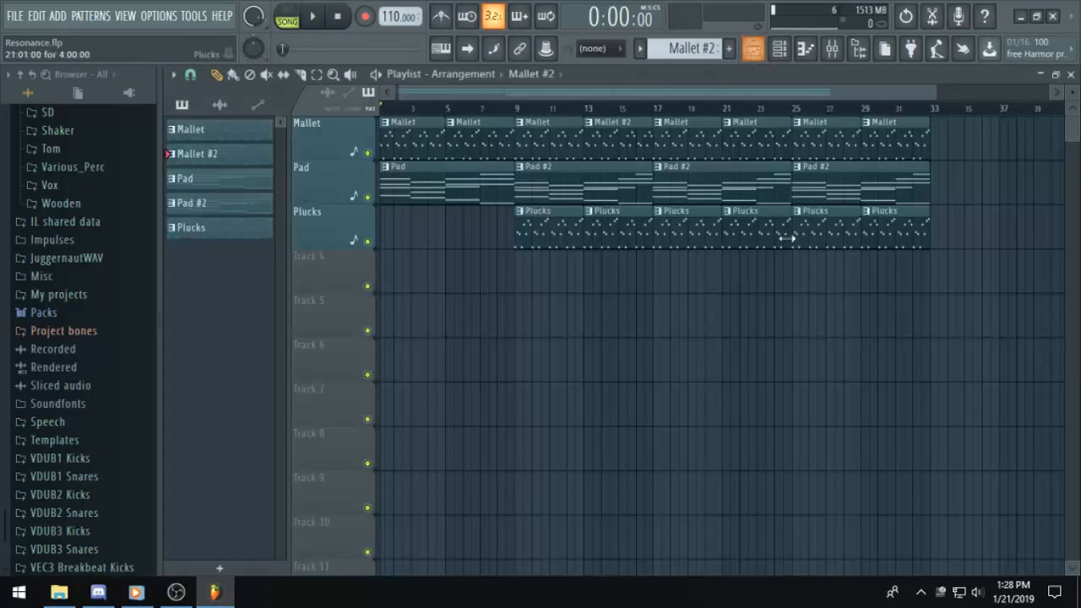
click(518, 109)
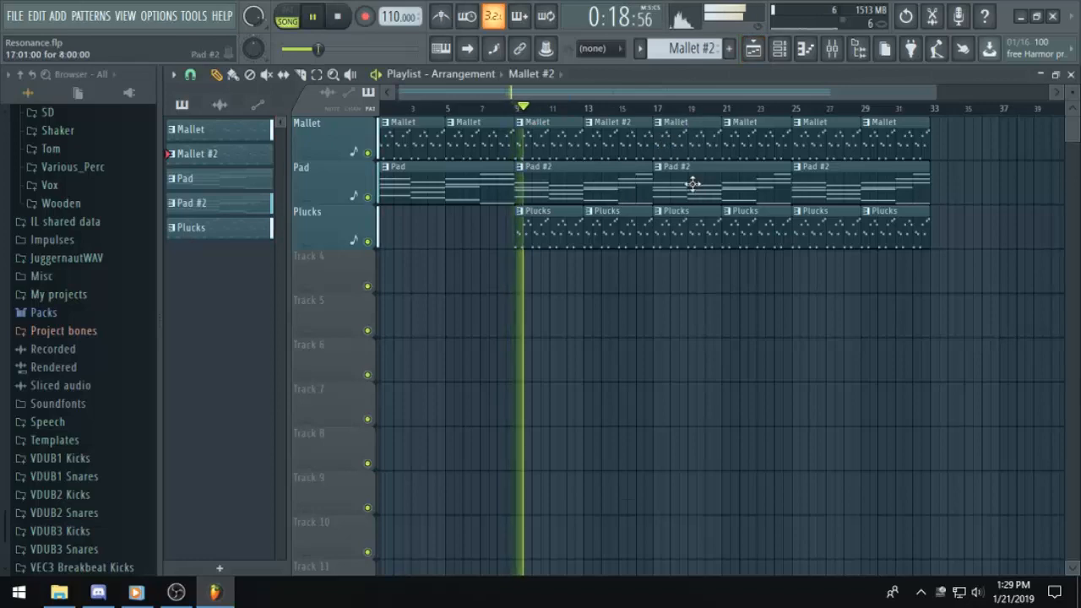
scroll(804, 200, up, 3)
scroll(616, 126, down, 1)
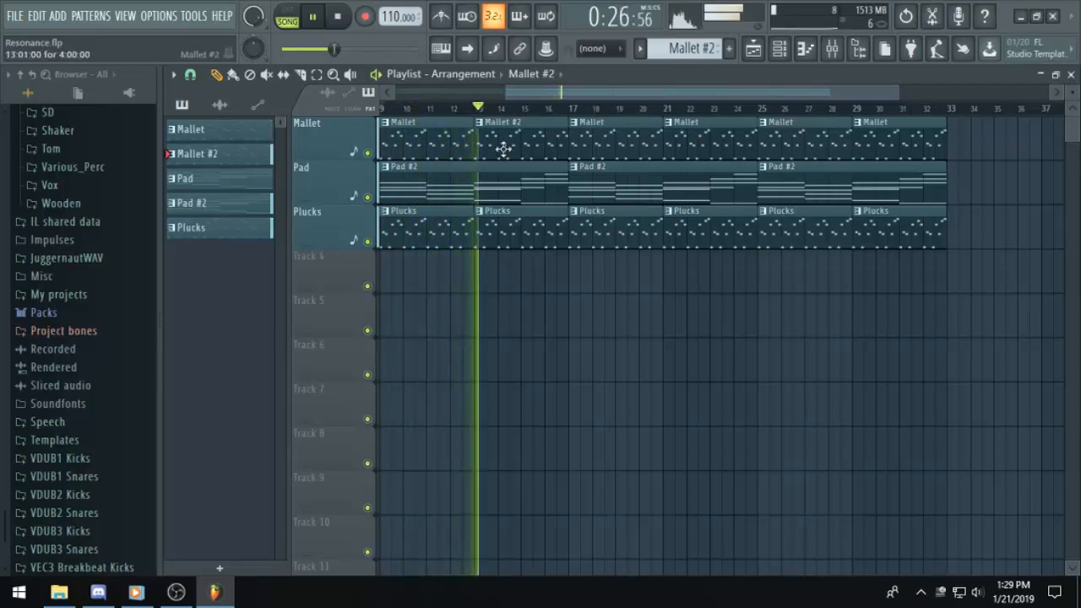
scroll(540, 201, down, 2)
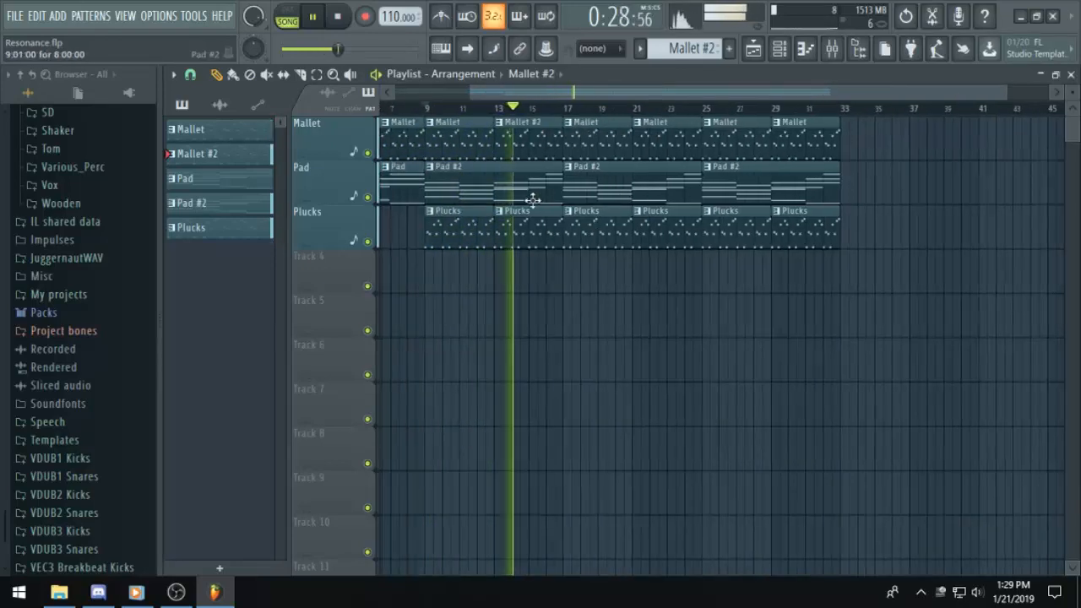
Keep listening through the change from bar 13 into bar 17 and stop playback.
scroll(562, 175, up, 1)
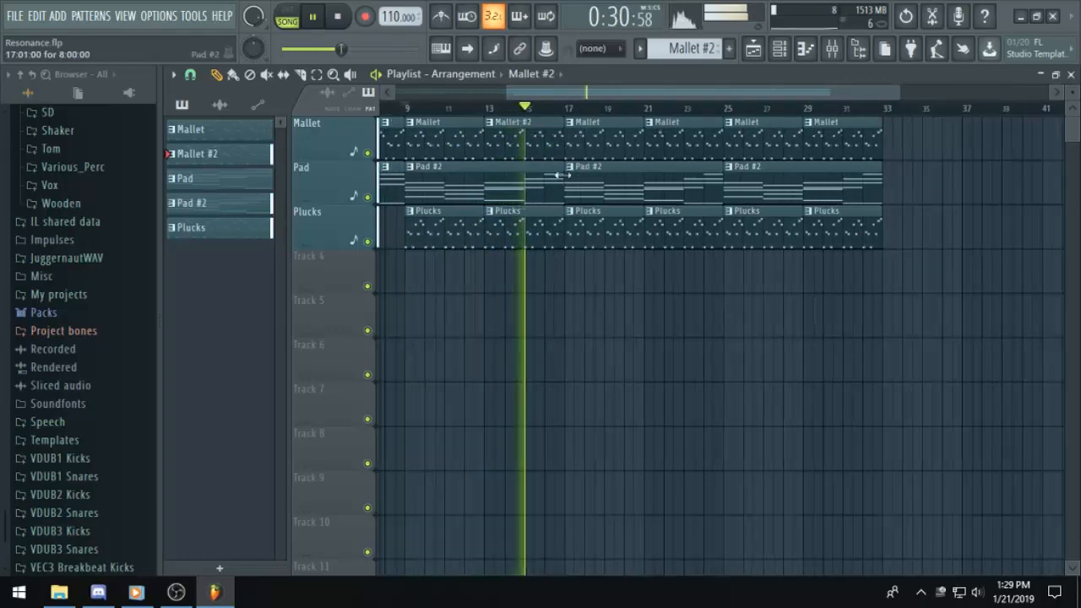
scroll(562, 174, up, 2)
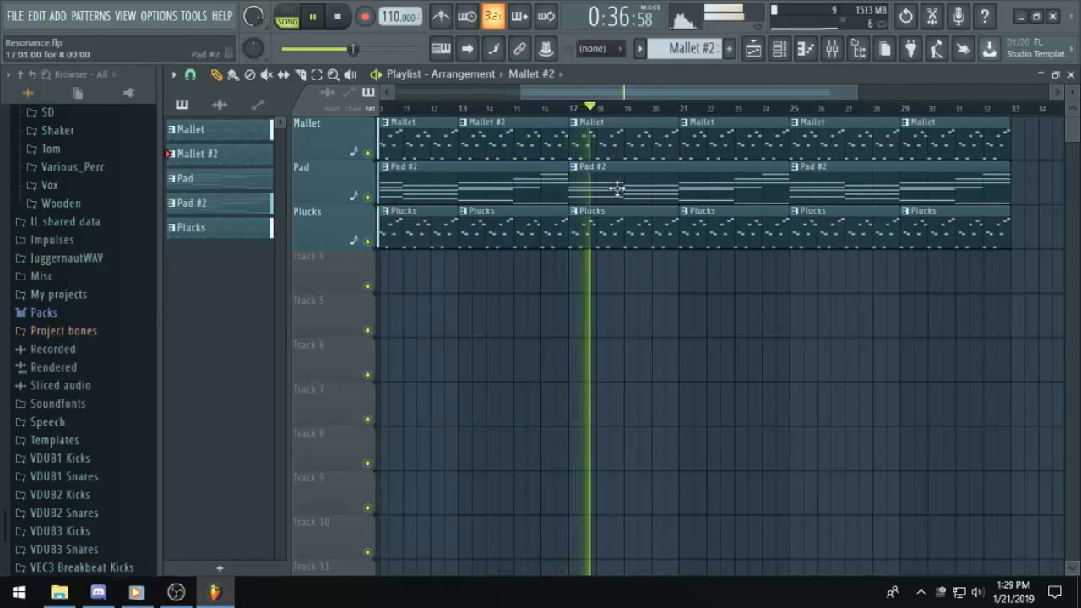
key(space)
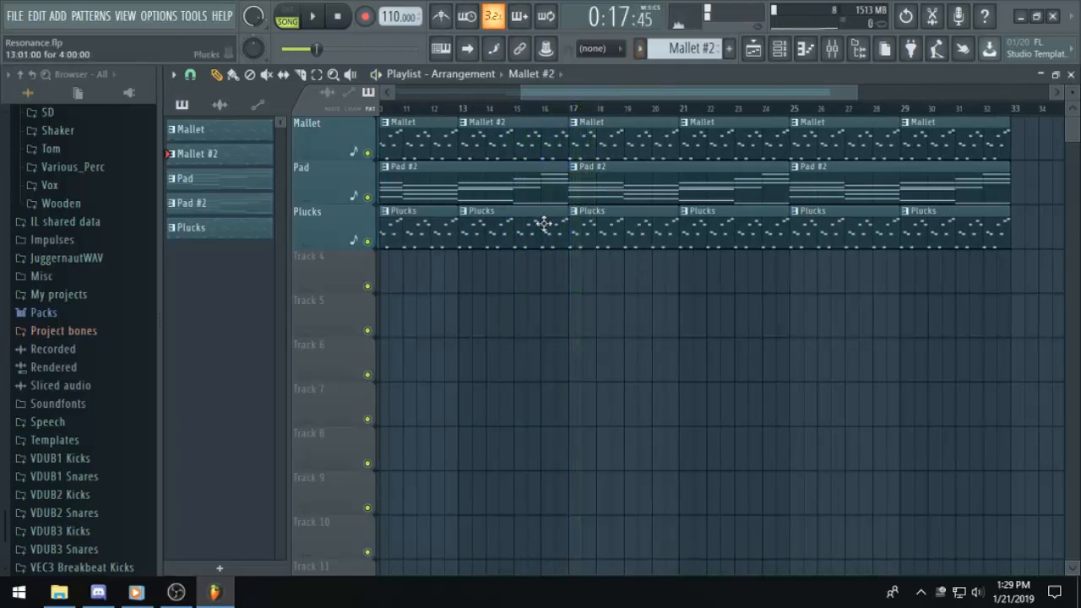
Make the Plucks clip at bar 13 a unique pattern and lower the last note of its fourth bar to D#5.
click(474, 213)
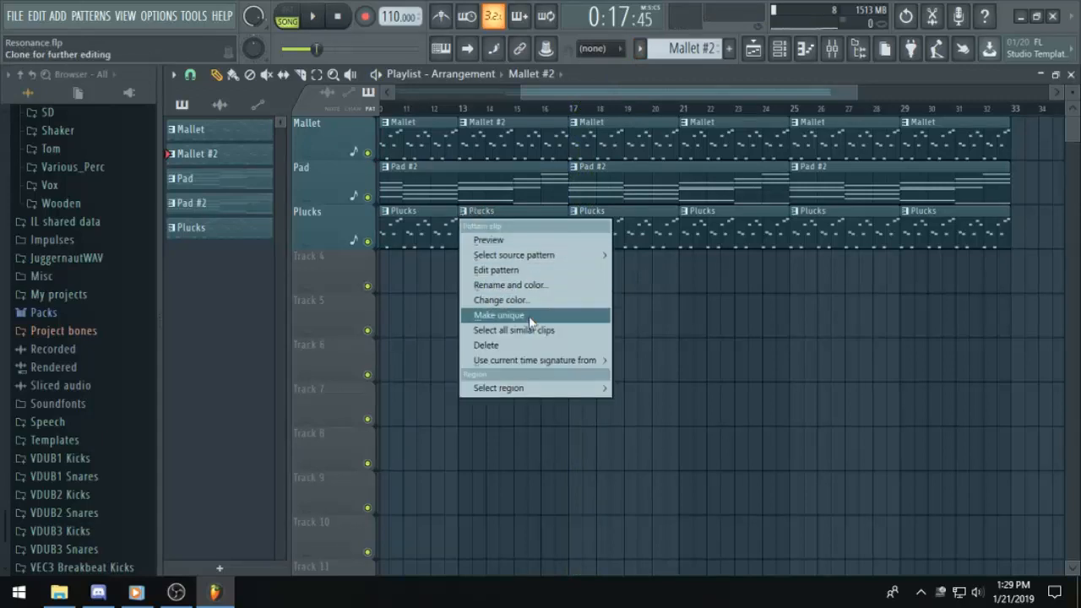
click(479, 314)
double_click(545, 244)
scroll(447, 287, up, 2)
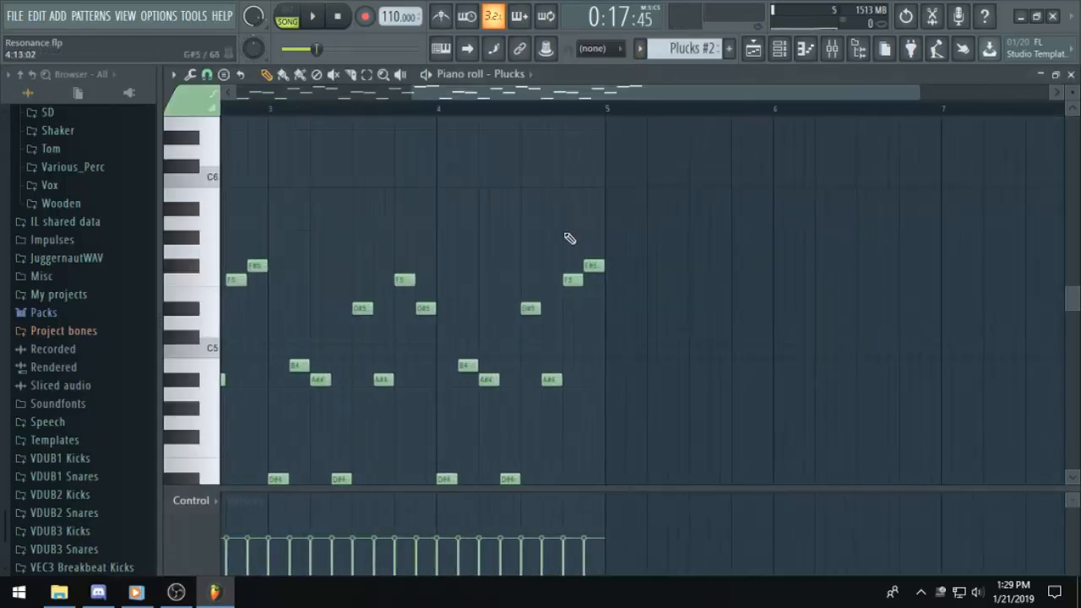
scroll(590, 237, down, 1)
scroll(597, 234, up, 1)
drag(584, 307, 587, 350)
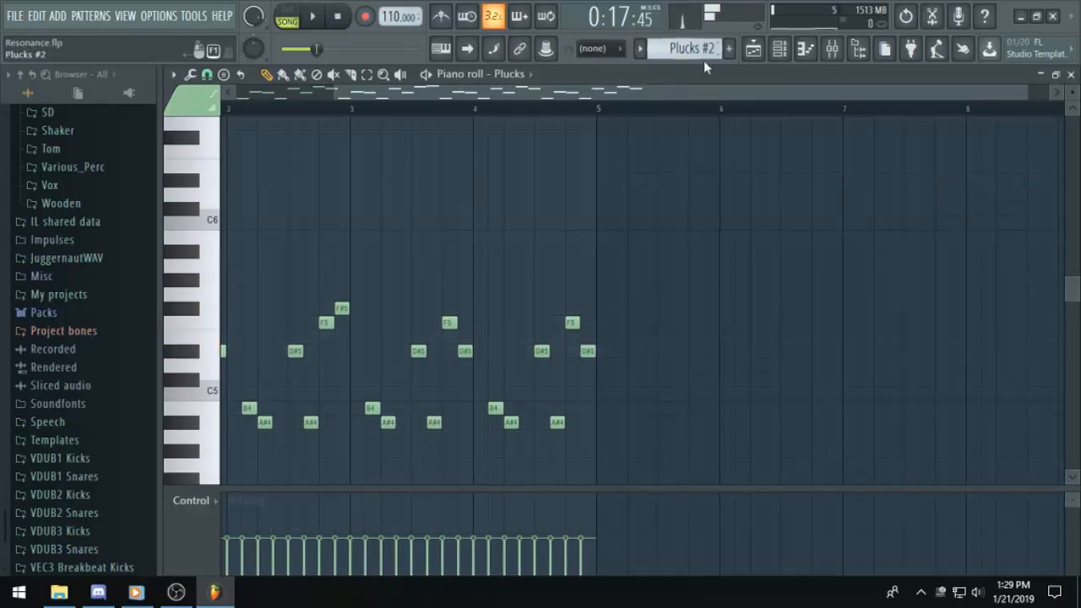
Return to the playlist and play from around bar 16 to check the plucks variation leading into bar 17.
click(754, 51)
click(547, 111)
key(space)
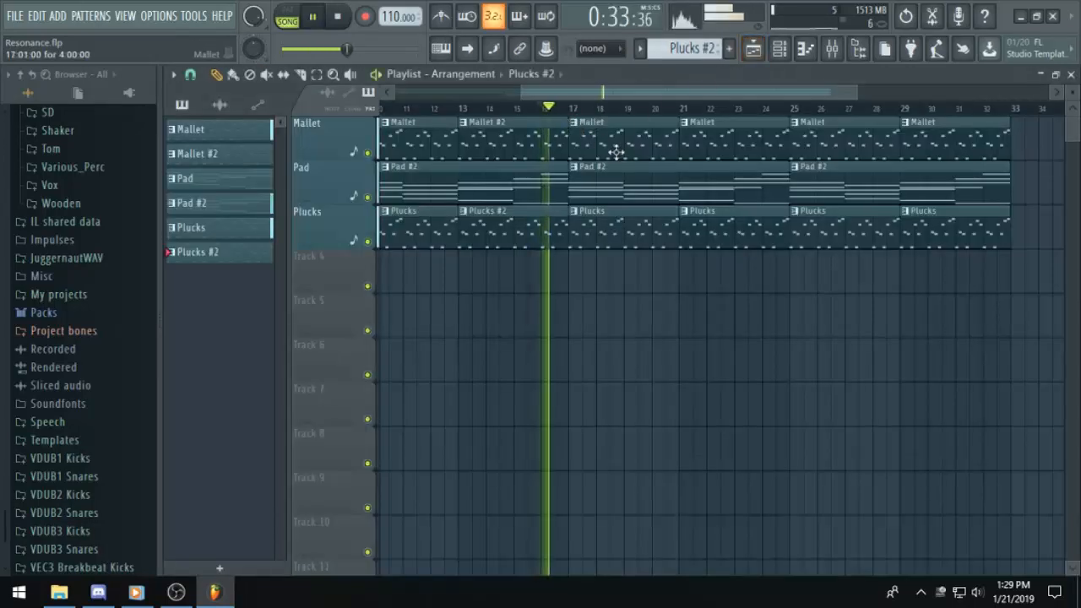
key(space)
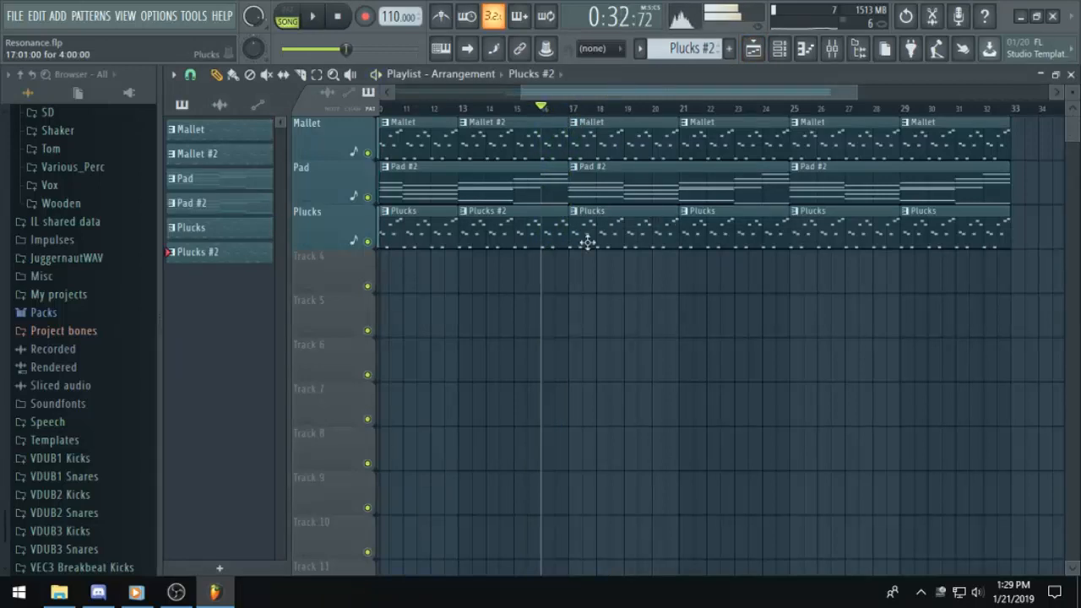
Create a new green pattern named Percussion.
right_click(348, 254)
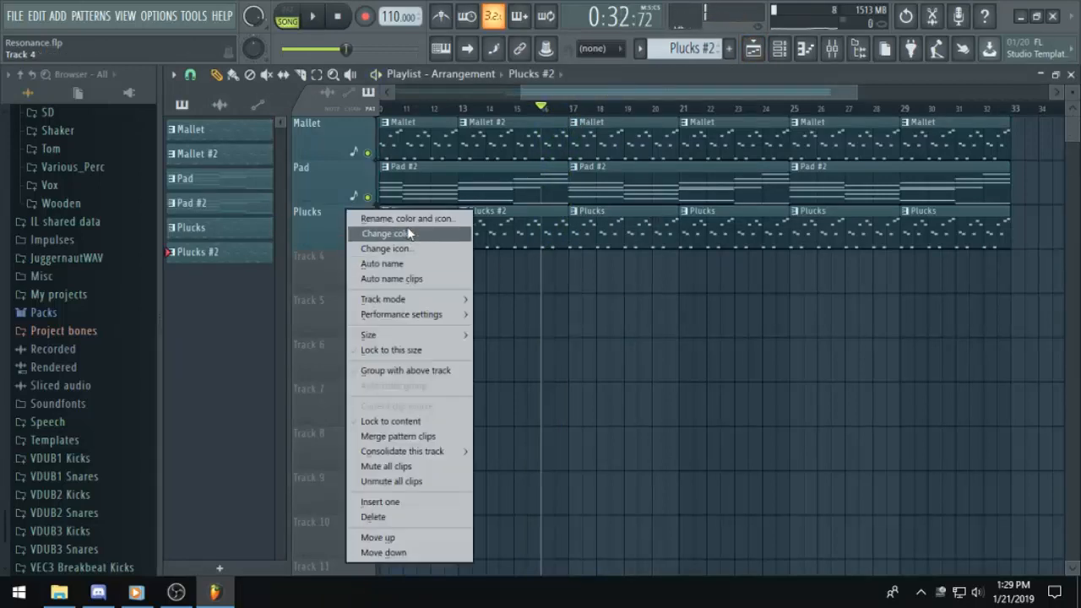
click(728, 48)
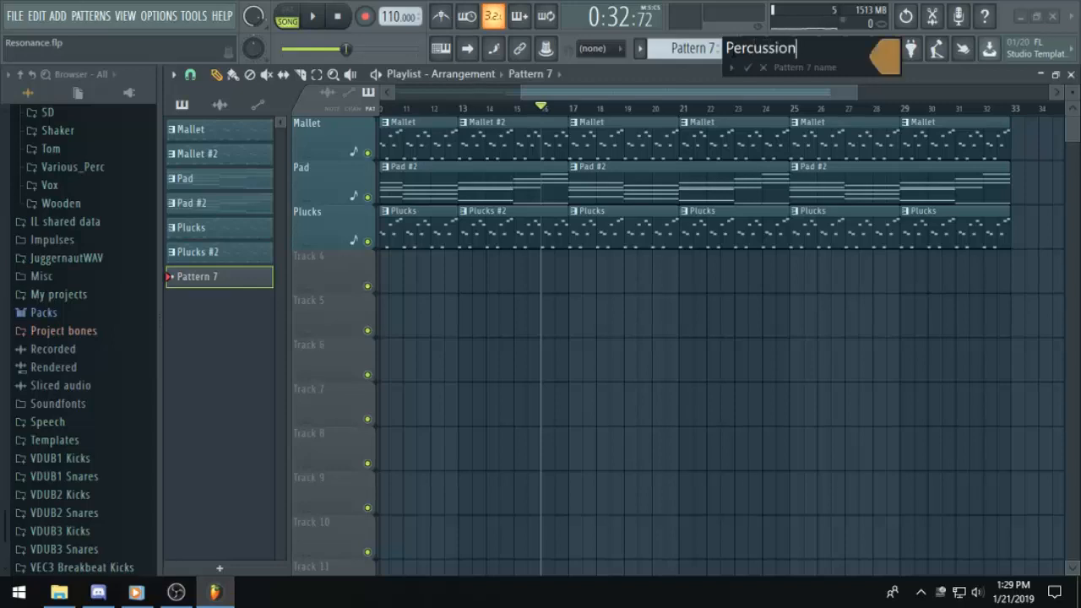
key(F2)
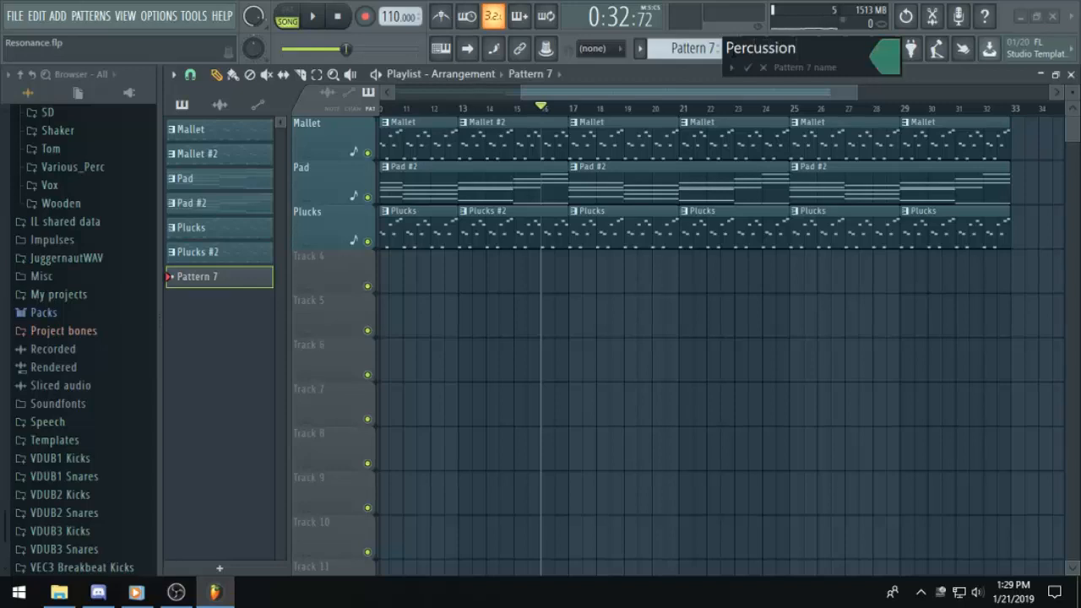
key(Return)
Place the Percussion clip on Track 4 at bar 17 and auto-name the track after it.
click(651, 290)
drag(651, 290, 575, 278)
right_click(305, 261)
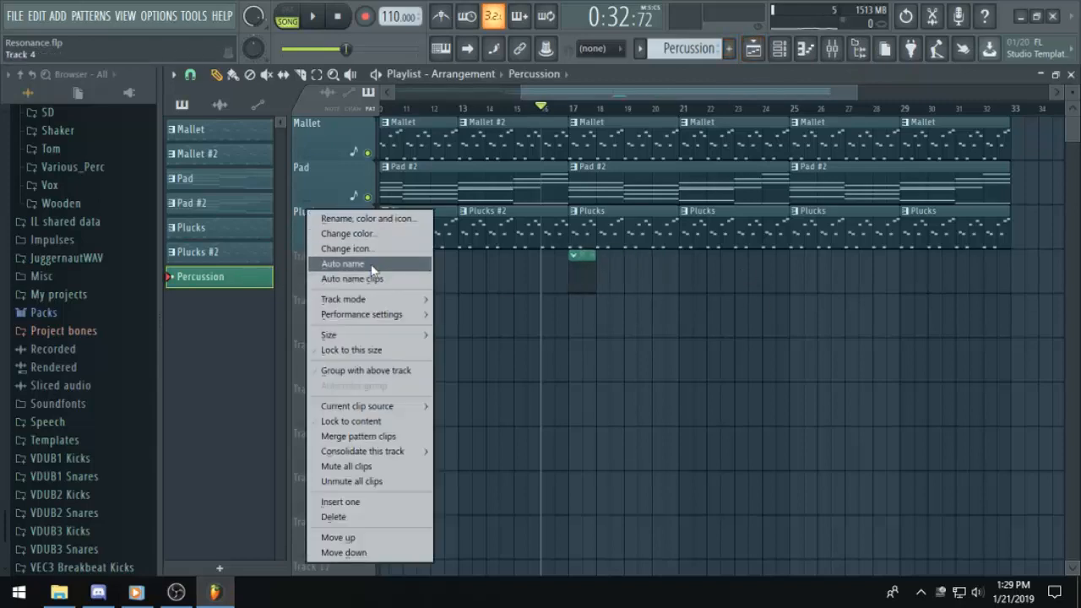
click(372, 269)
scroll(693, 214, up, 2)
In the Percussion pattern, fill the Closed Hi Hat on each 2 steps and the Open Hi Hat on each 4 steps.
click(779, 48)
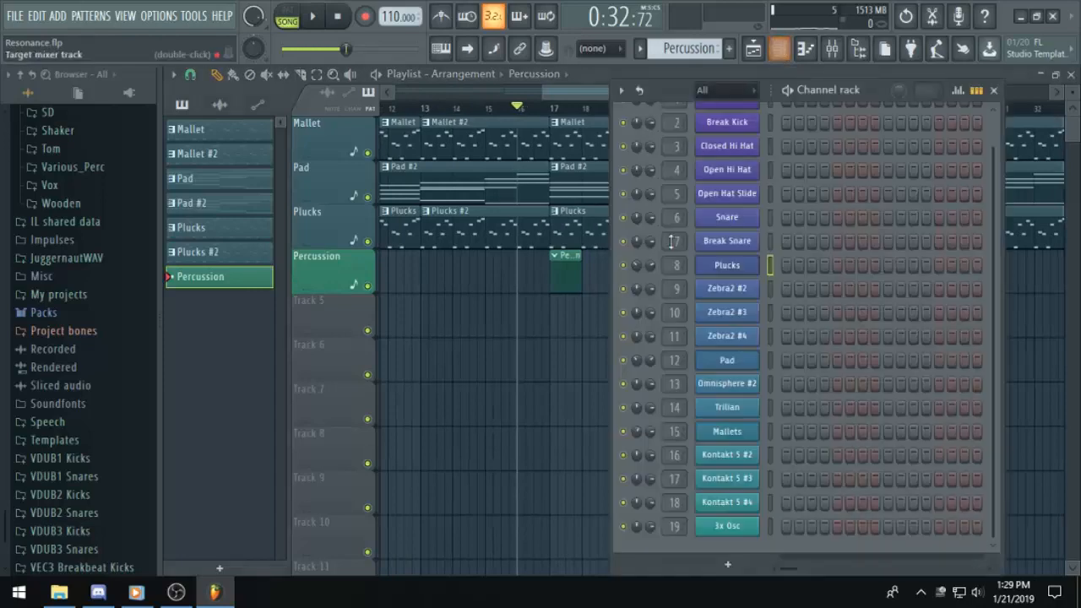
drag(567, 91, 559, 98)
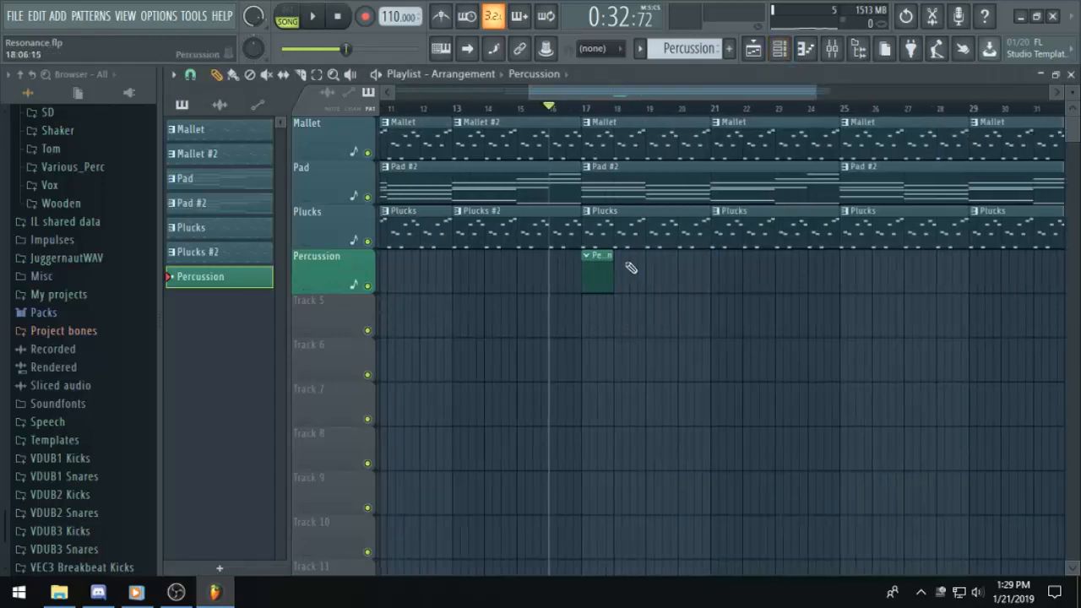
scroll(624, 283, up, 2)
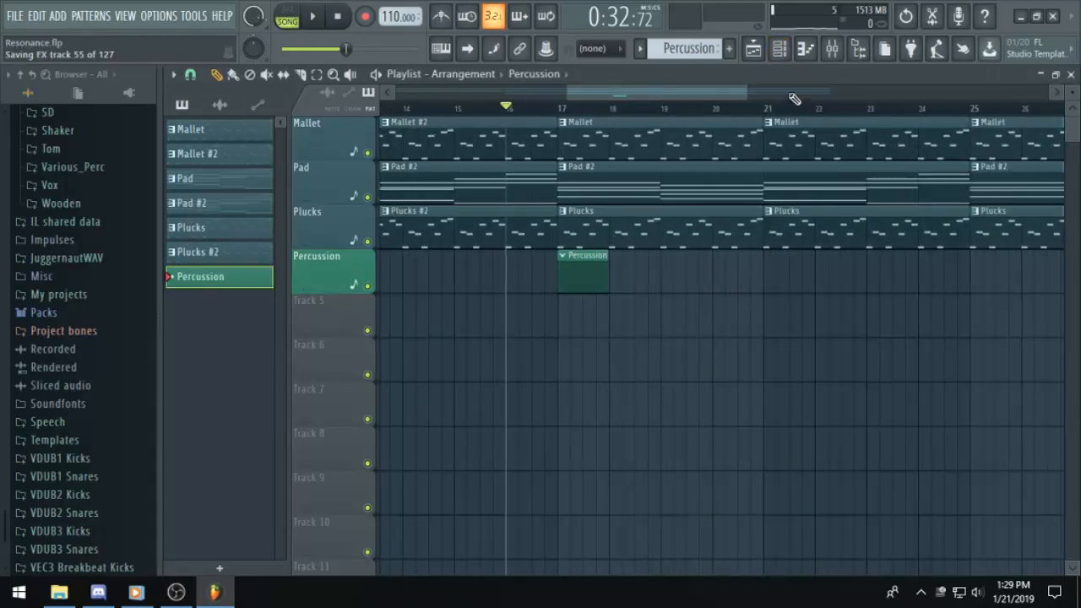
click(784, 49)
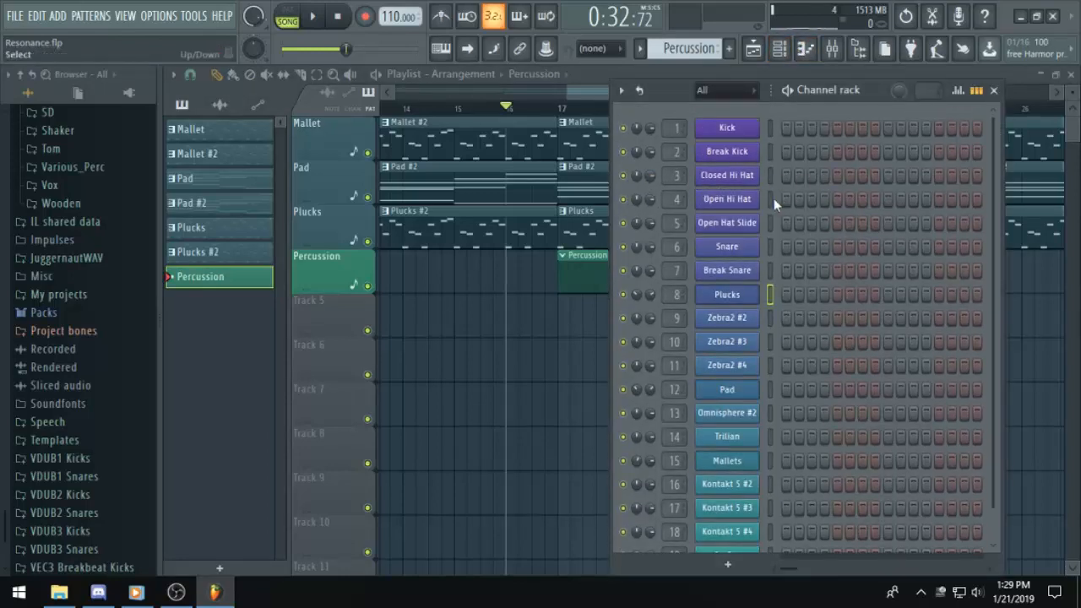
right_click(772, 173)
click(937, 227)
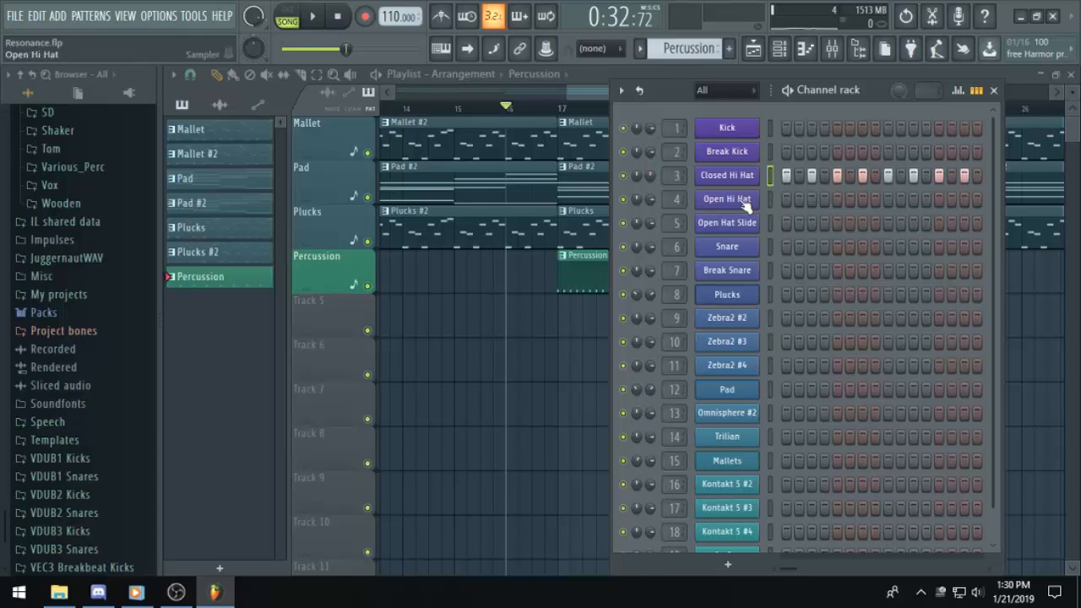
right_click(749, 205)
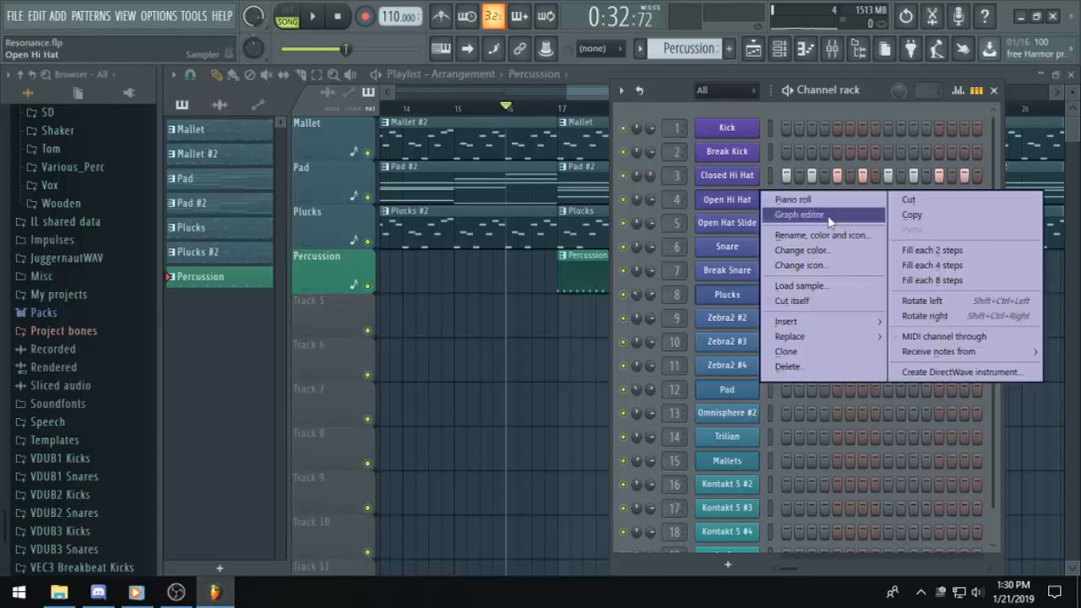
click(963, 269)
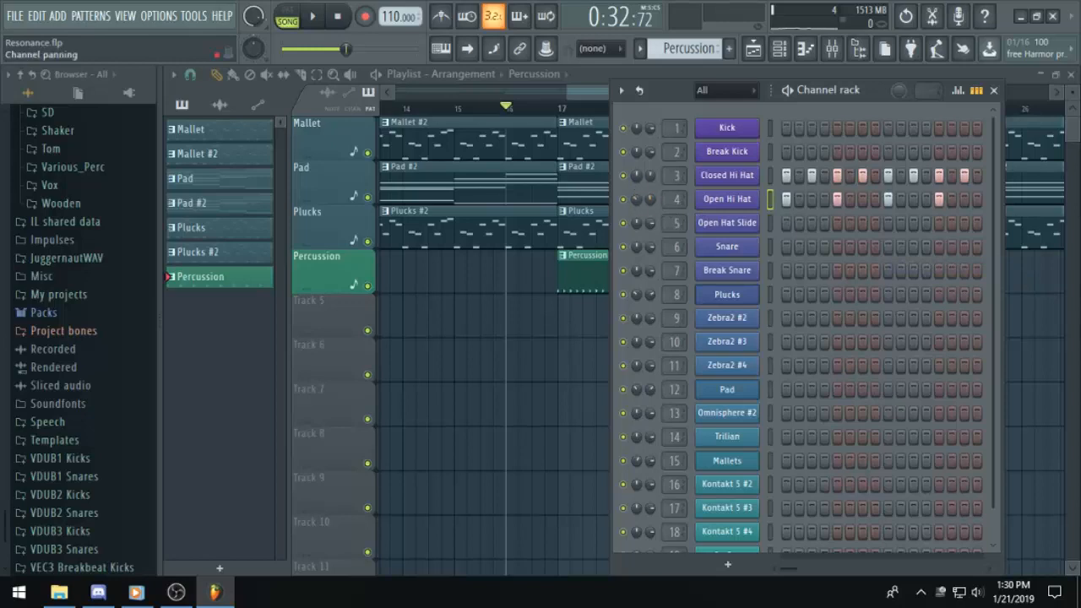
Start playback from bar 17 and repeat the Percussion clip over bars 18 to 20.
click(595, 94)
drag(555, 109, 561, 111)
key(space)
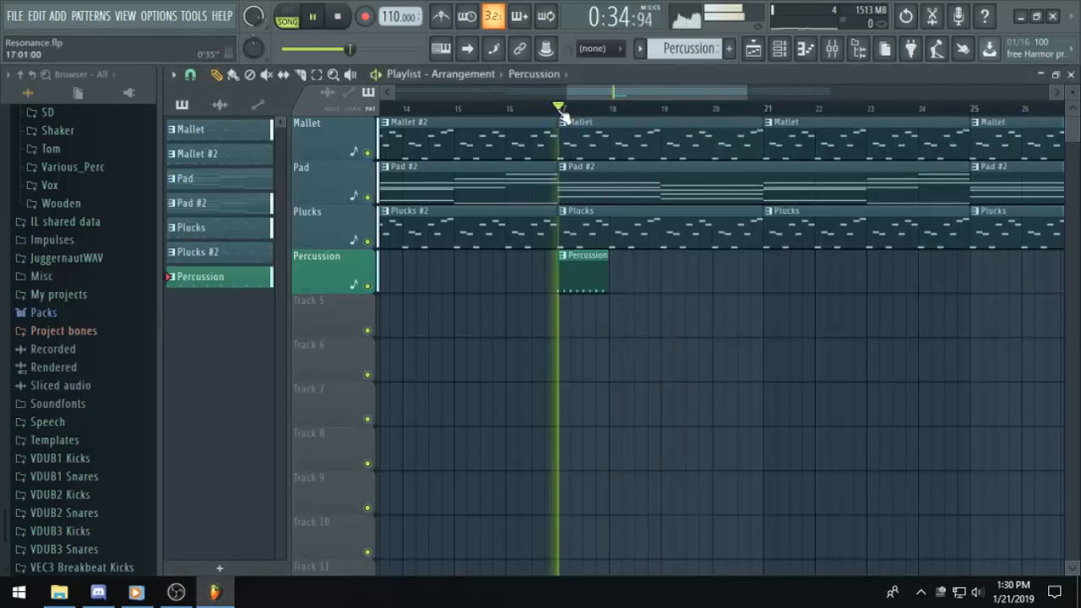
click(622, 266)
click(676, 267)
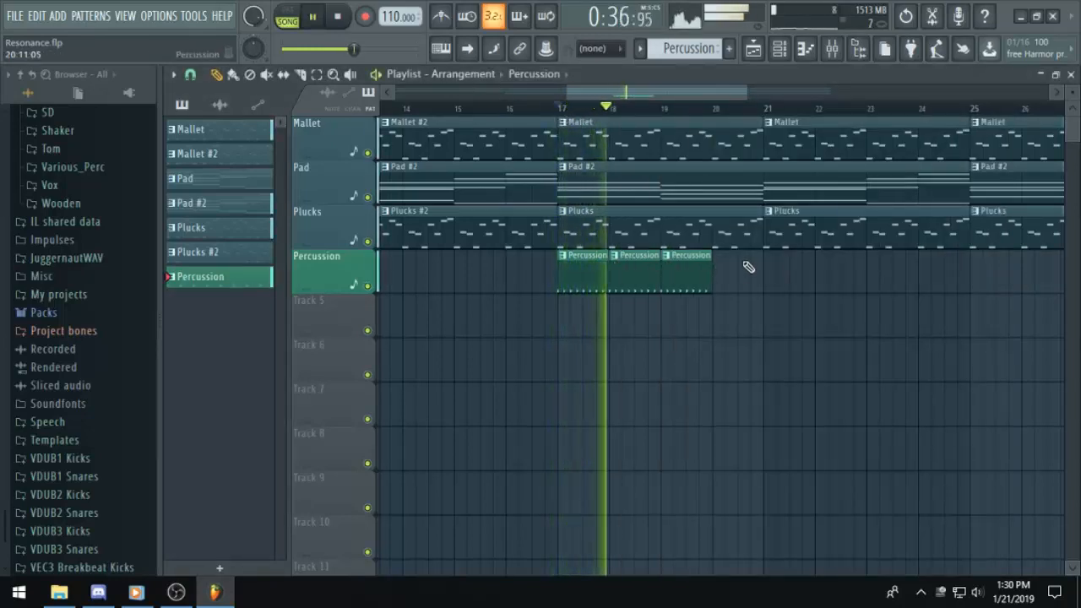
click(726, 262)
key(space)
Add swing in the channel rack and extra Closed Hi Hat hits on steps 2 and 8, auditioning them during playback.
click(780, 48)
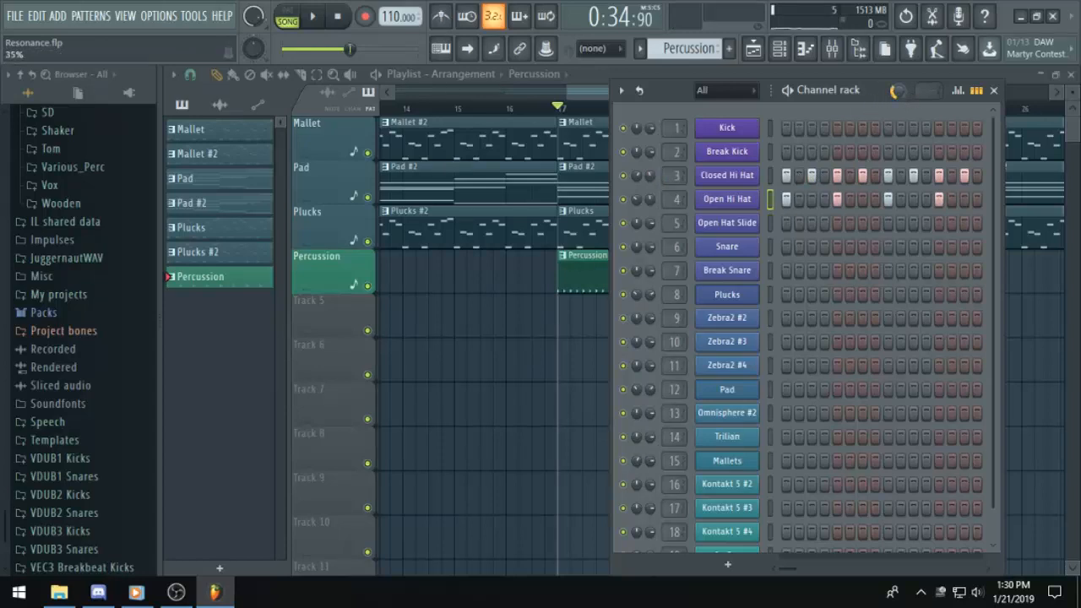
key(space)
click(800, 175)
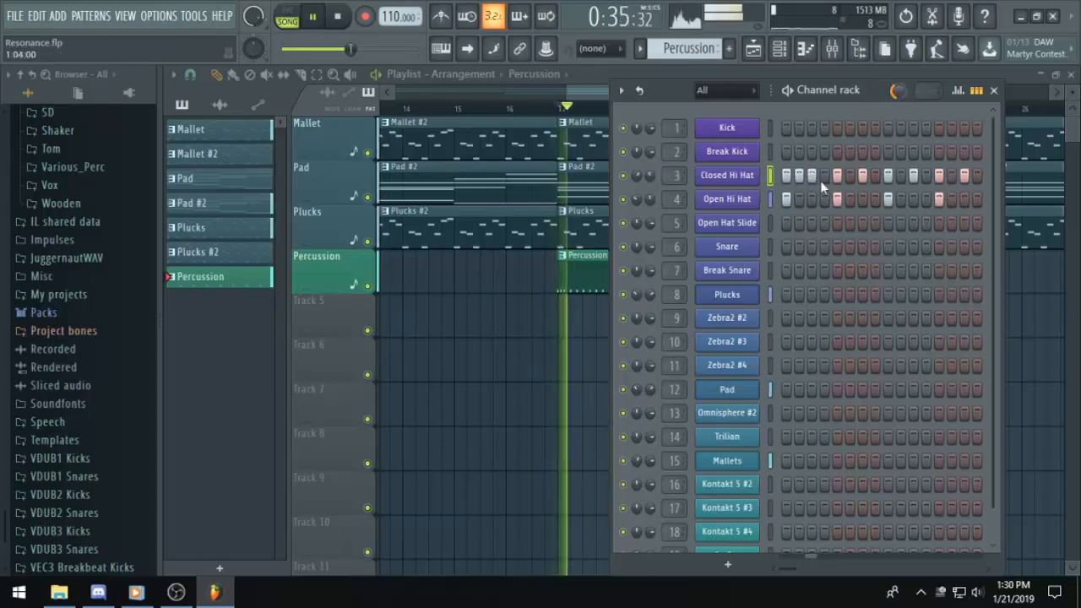
key(space)
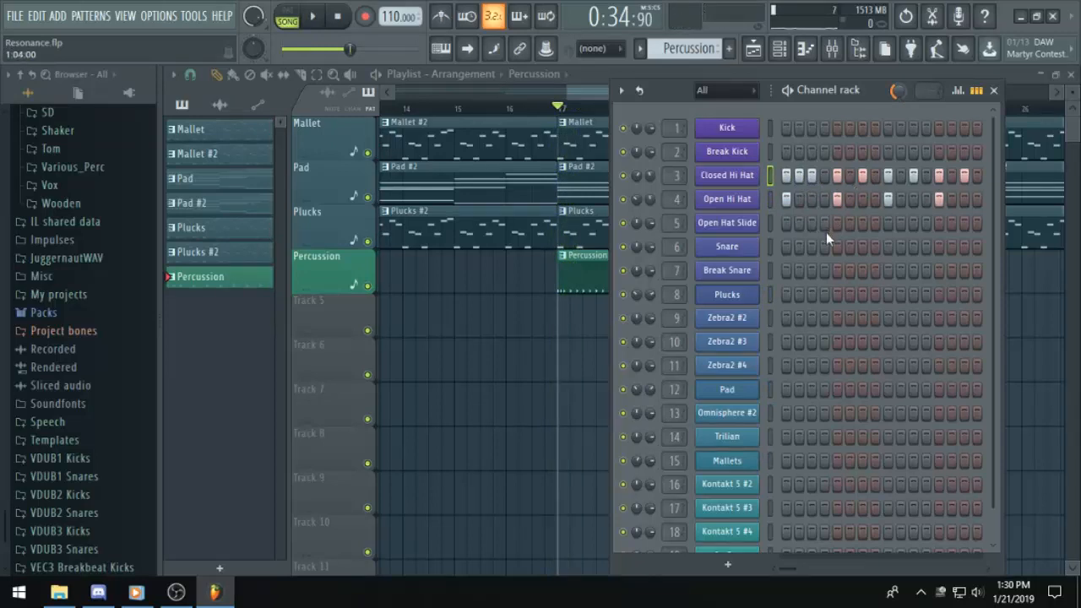
key(space)
click(875, 175)
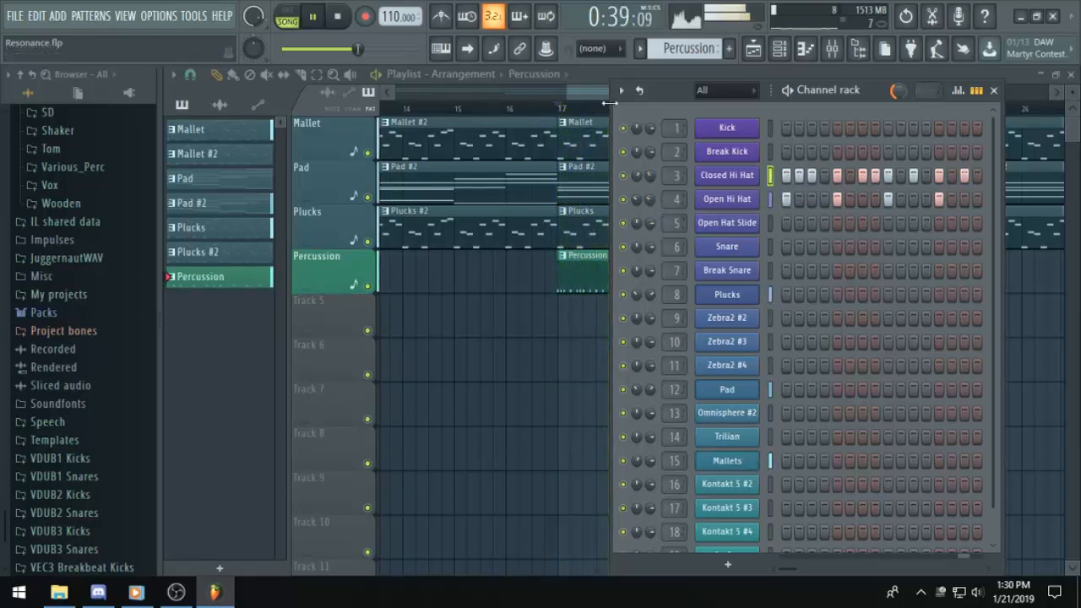
Listen to the edited hi-hat groove from bar 17, close the channel rack and stop playback.
click(602, 262)
click(780, 55)
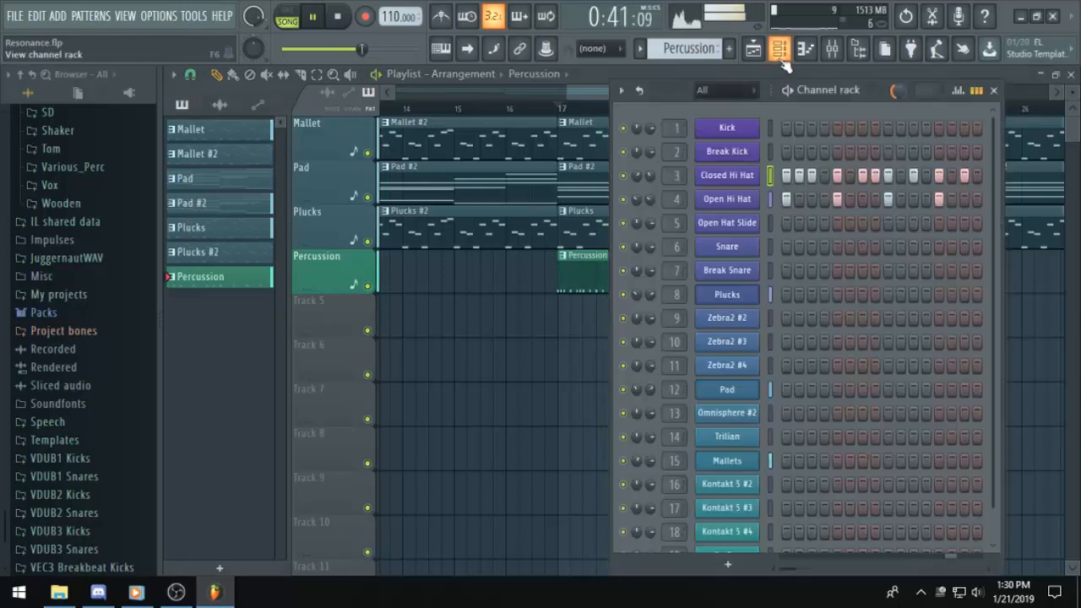
click(603, 75)
key(space)
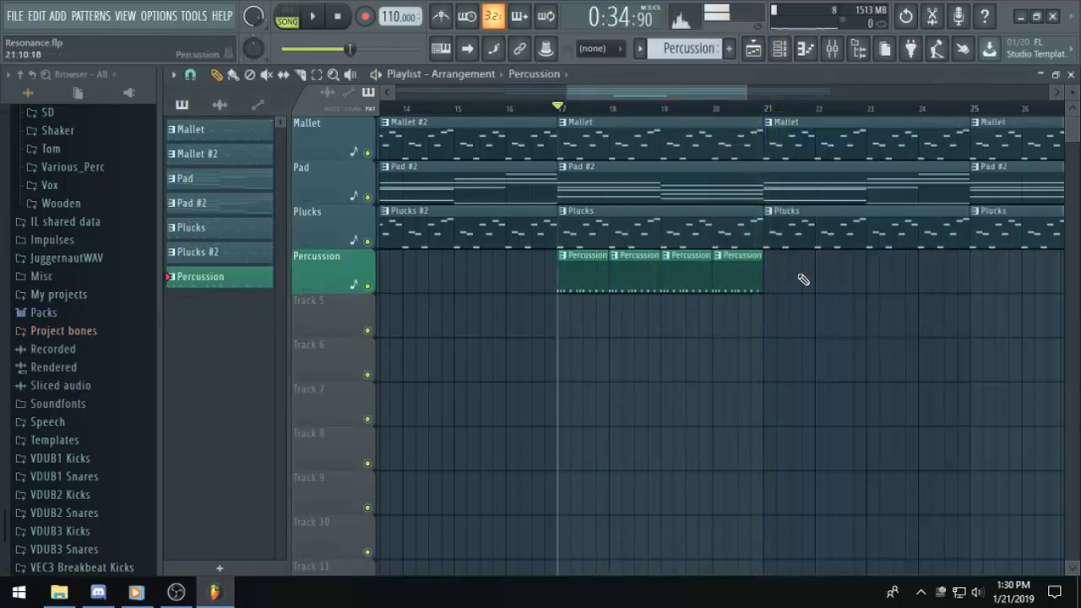
Add Percussion clips over bars 21 to 24, aligning the last one to the start of bar 24.
scroll(813, 282, down, 1)
scroll(786, 275, up, 1)
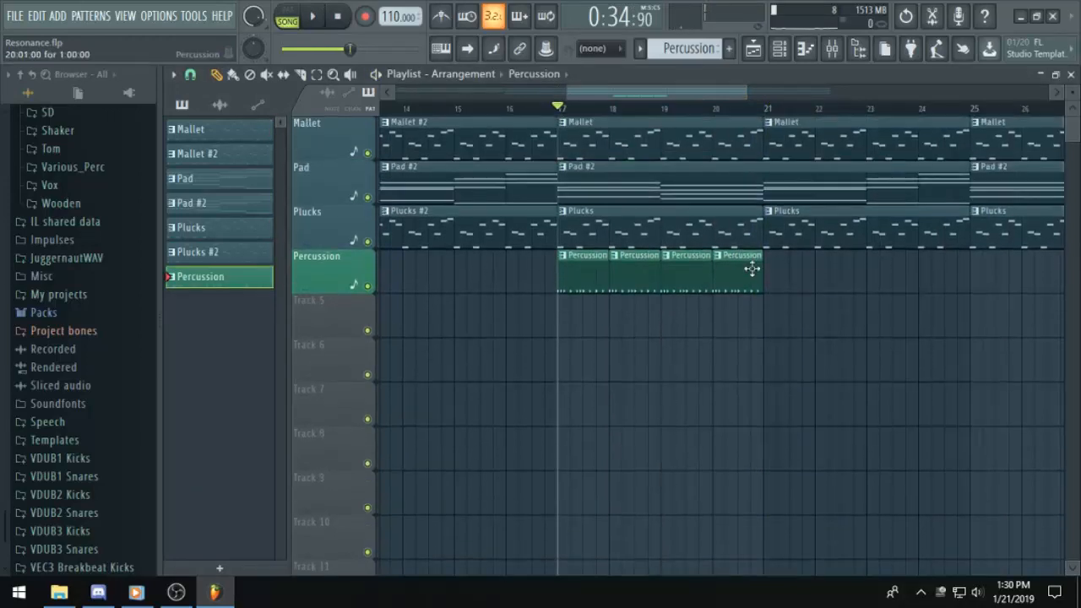
scroll(717, 266, down, 2)
click(753, 273)
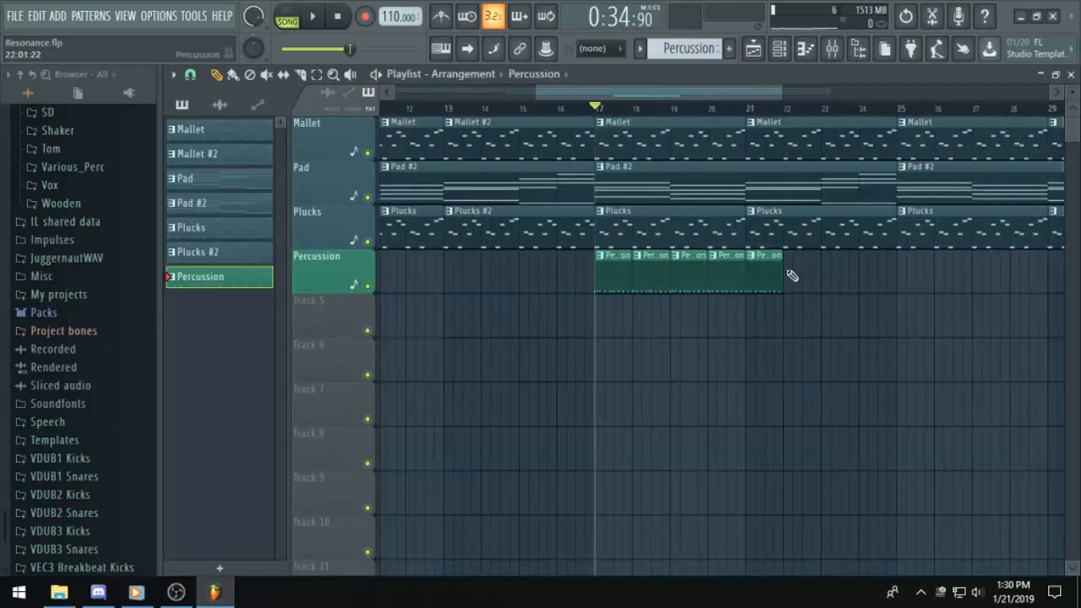
click(792, 275)
click(836, 274)
double_click(858, 270)
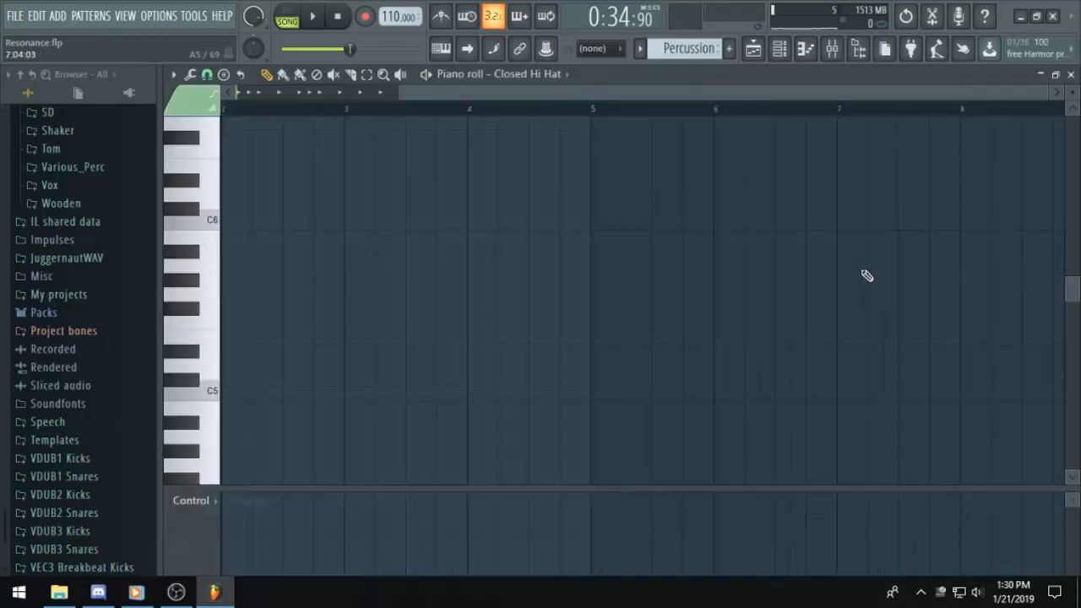
click(753, 48)
click(885, 266)
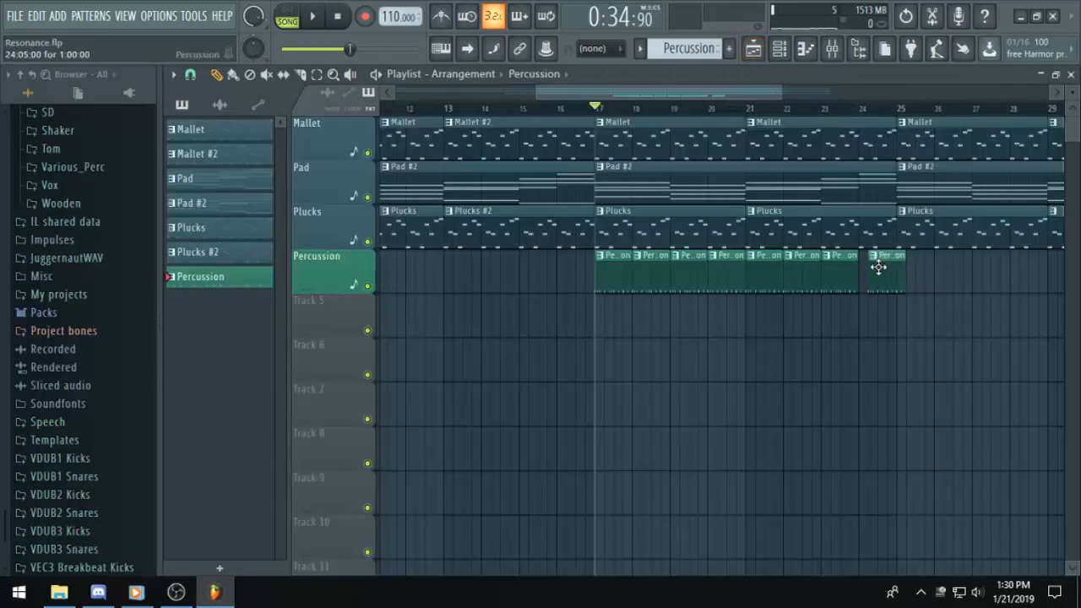
drag(879, 267, 874, 265)
Set the Closed Hi Hat channel volume to 20%, replay from bar 17 and close the channel rack.
click(780, 48)
key(space)
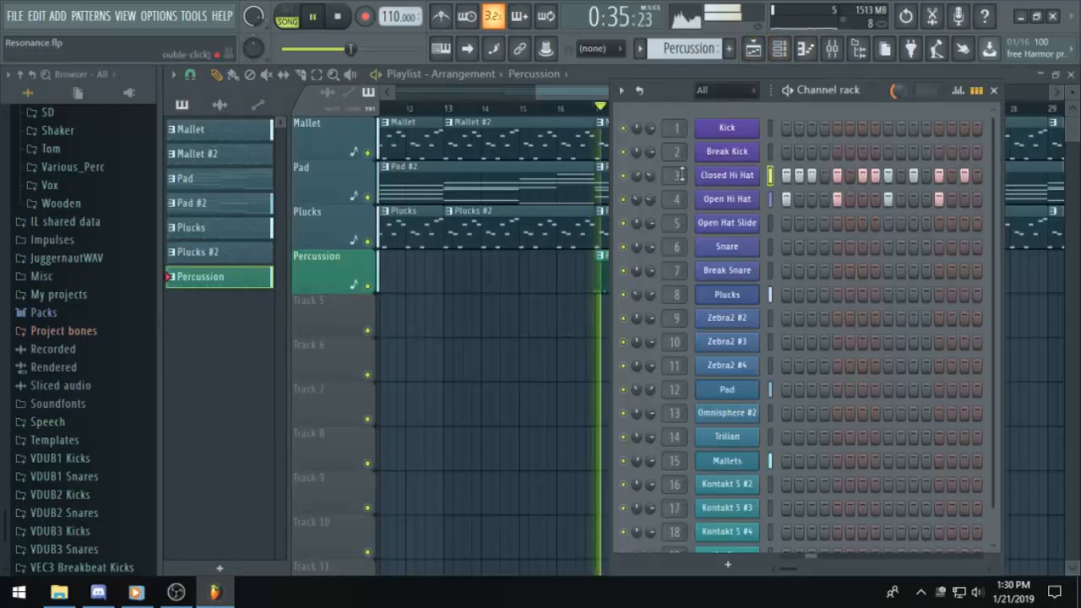
key(space)
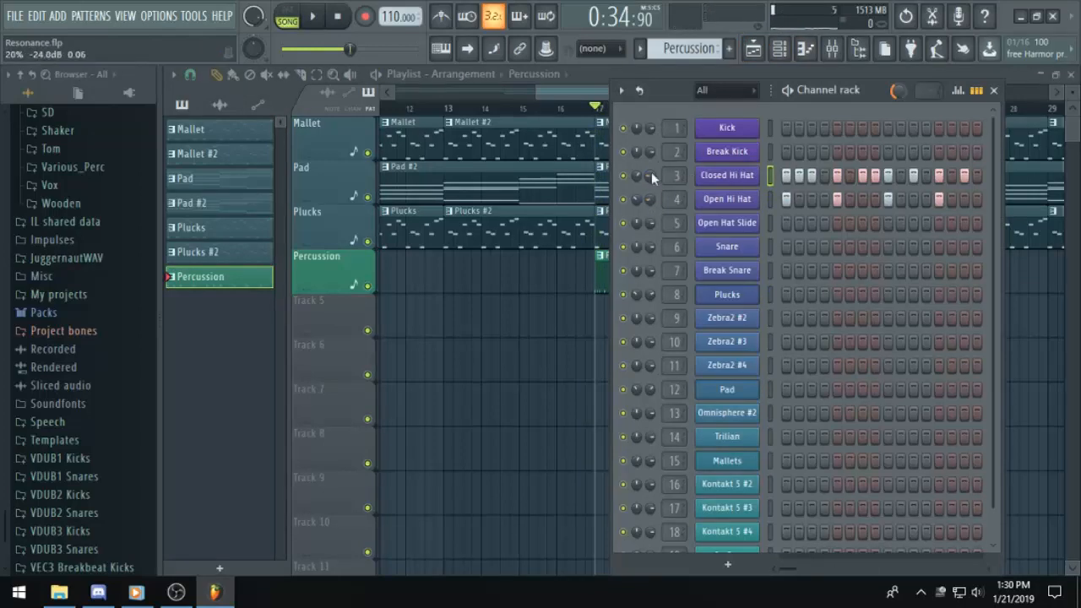
key(space)
key(F6)
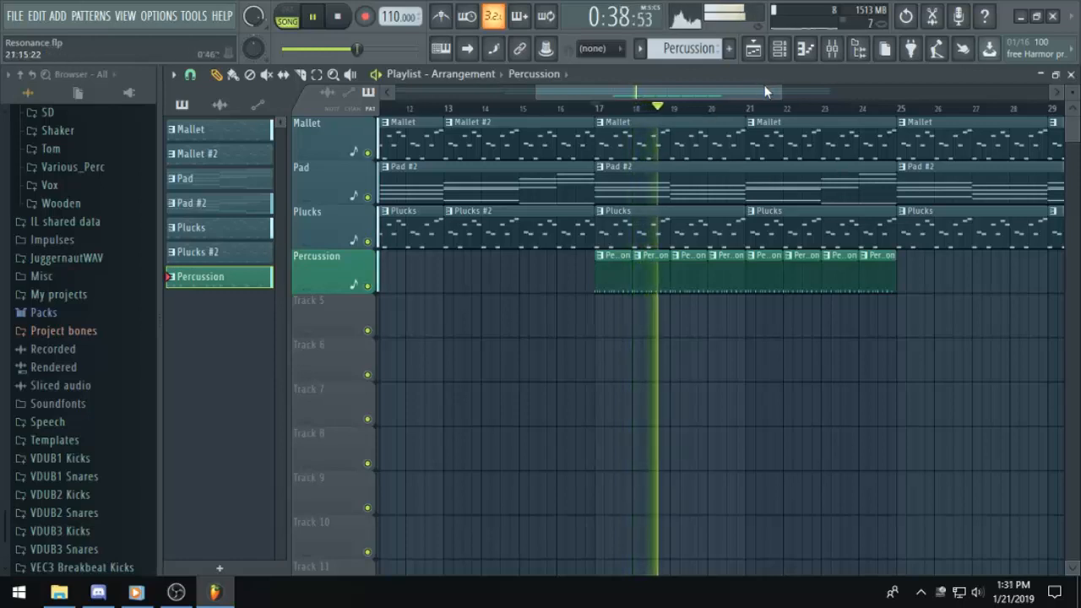
Stop playback and make the Percussion clip at bar 20 in the playlist a unique pattern.
drag(769, 93, 781, 94)
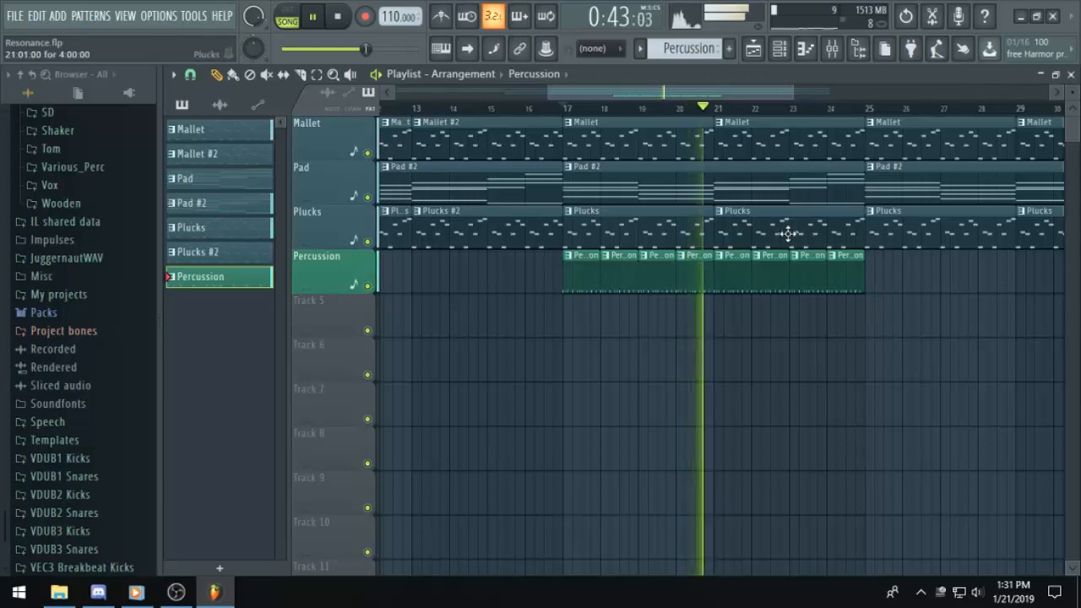
key(space)
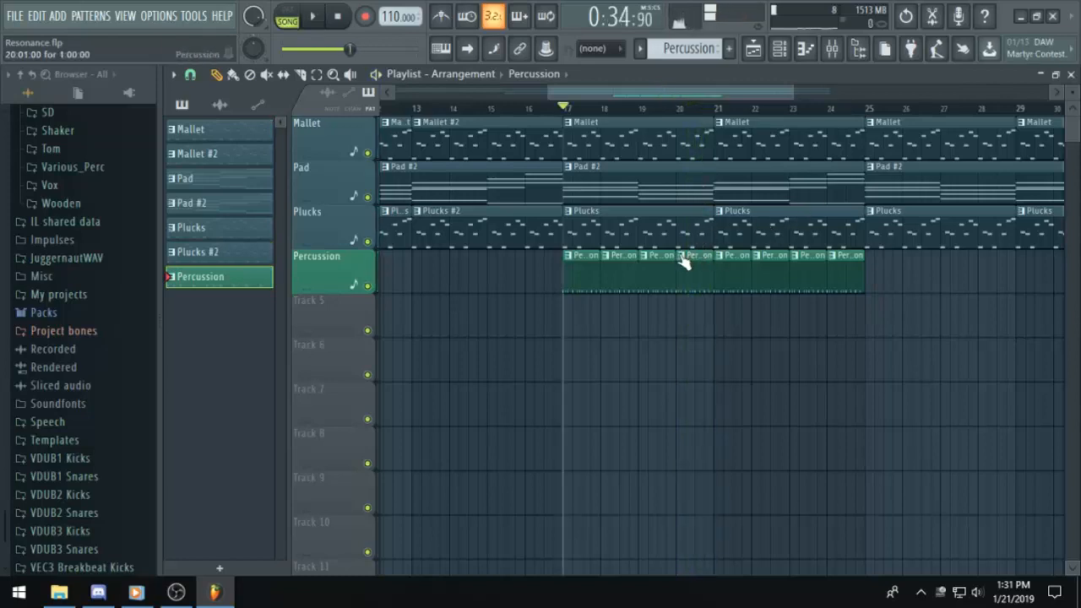
click(680, 256)
click(731, 362)
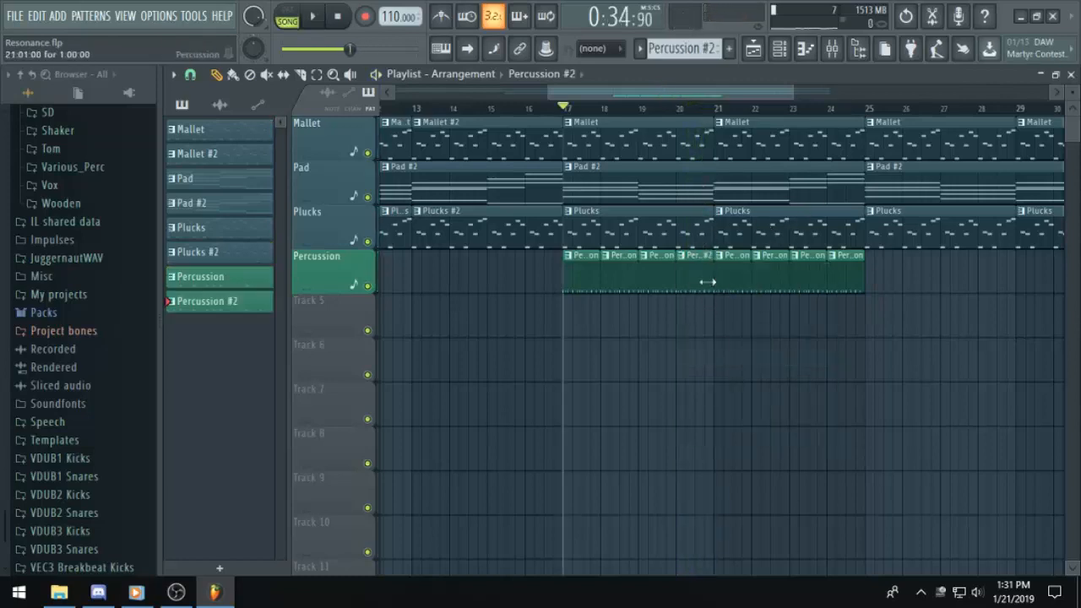
Play from the middle of bar 19 and add a Closed Hi Hat hit on step 14 of the Percussion #2 pattern.
click(660, 110)
key(space)
double_click(700, 272)
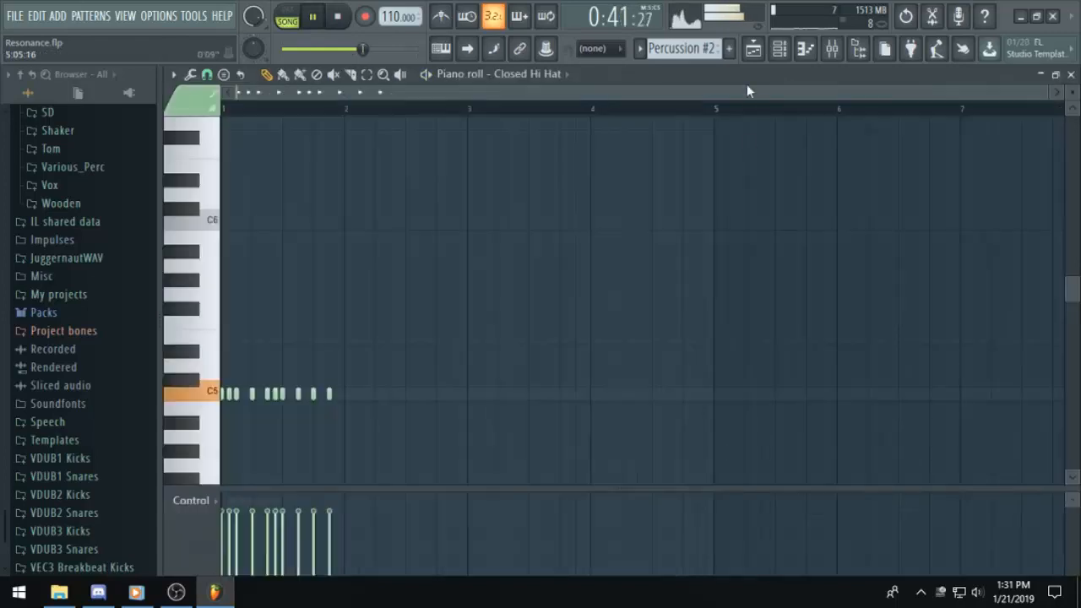
click(784, 53)
click(953, 175)
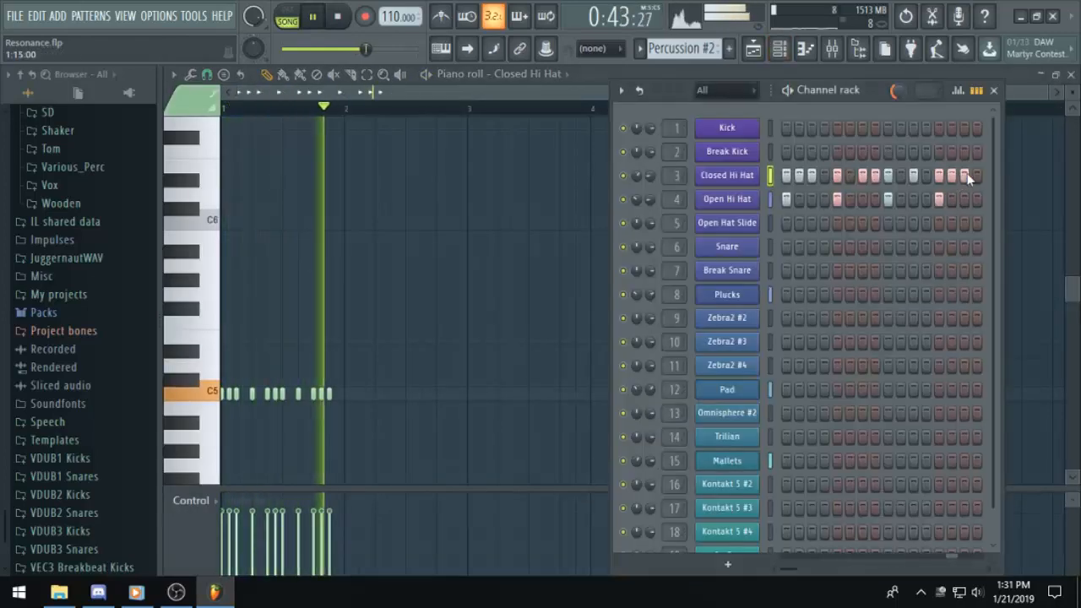
Replace the Percussion clip at bar 24 in the playlist with Percussion #2, listen to the section and stop playback.
click(754, 48)
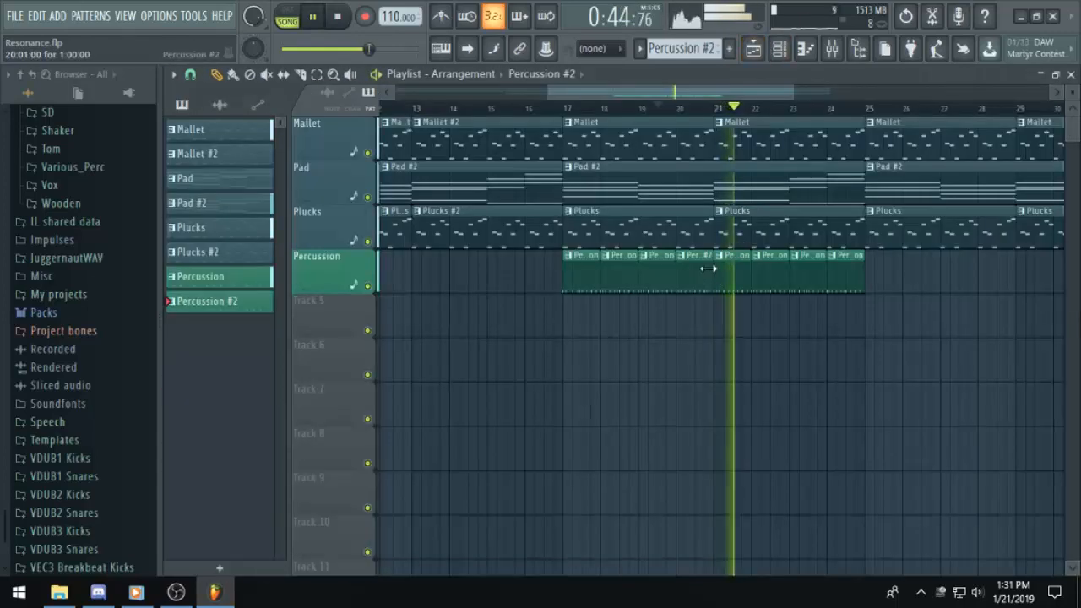
click(863, 279)
drag(878, 270, 850, 271)
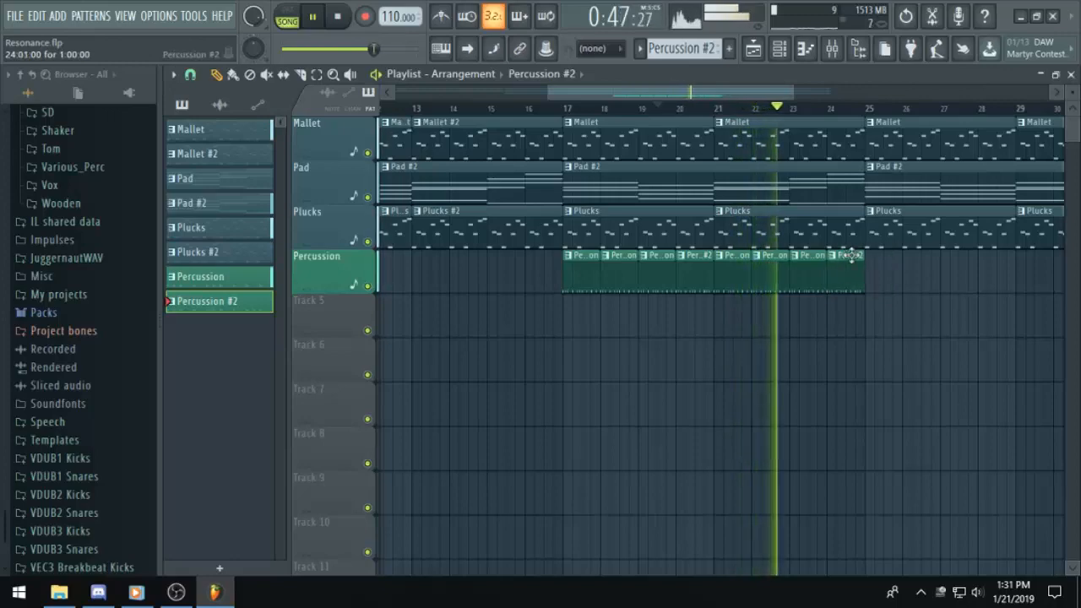
scroll(770, 217, down, 1)
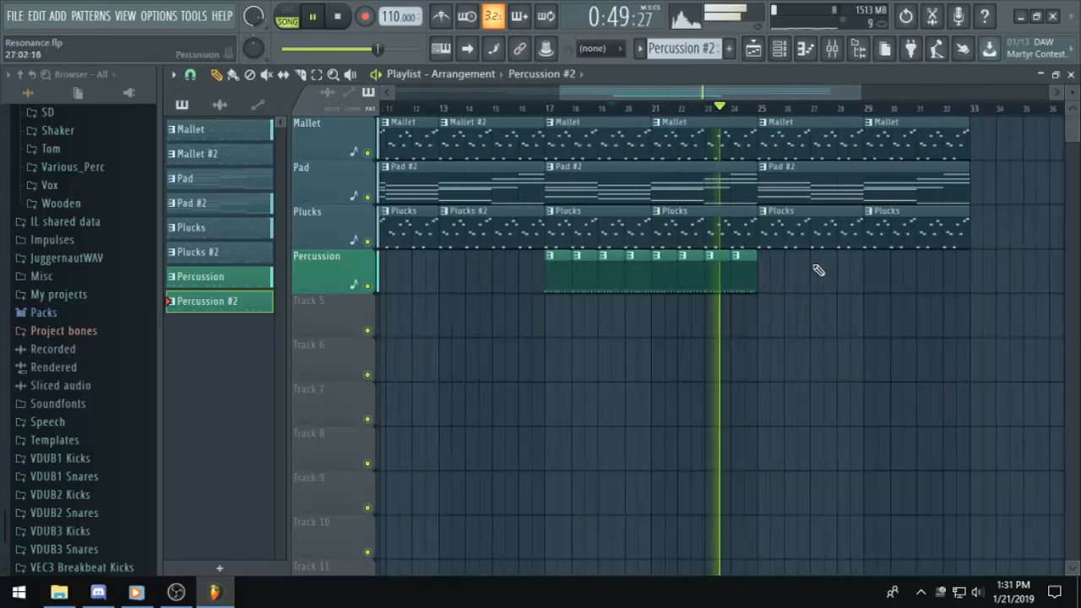
scroll(820, 270, up, 1)
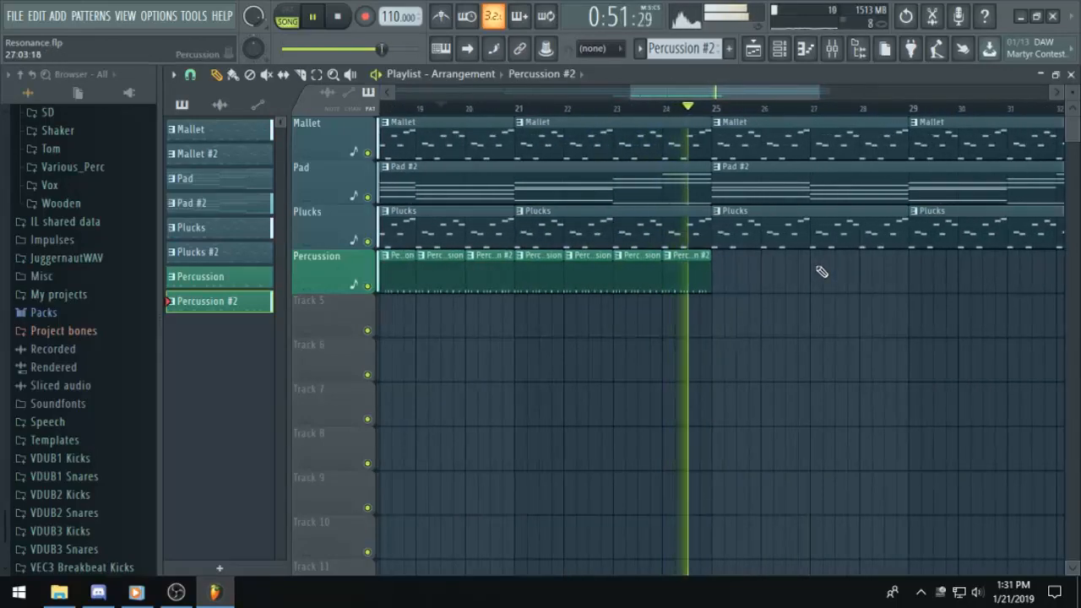
key(space)
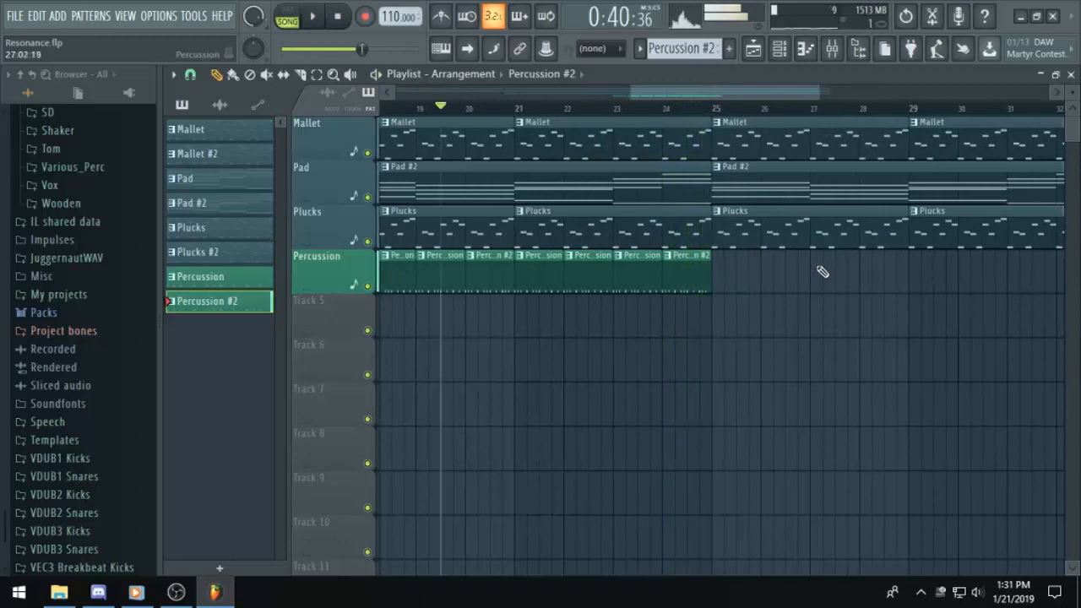
Place a clip of the original Percussion pattern at bar 25 on the Percussion track and make it unique.
click(768, 273)
right_click(765, 275)
scroll(597, 304, down, 1)
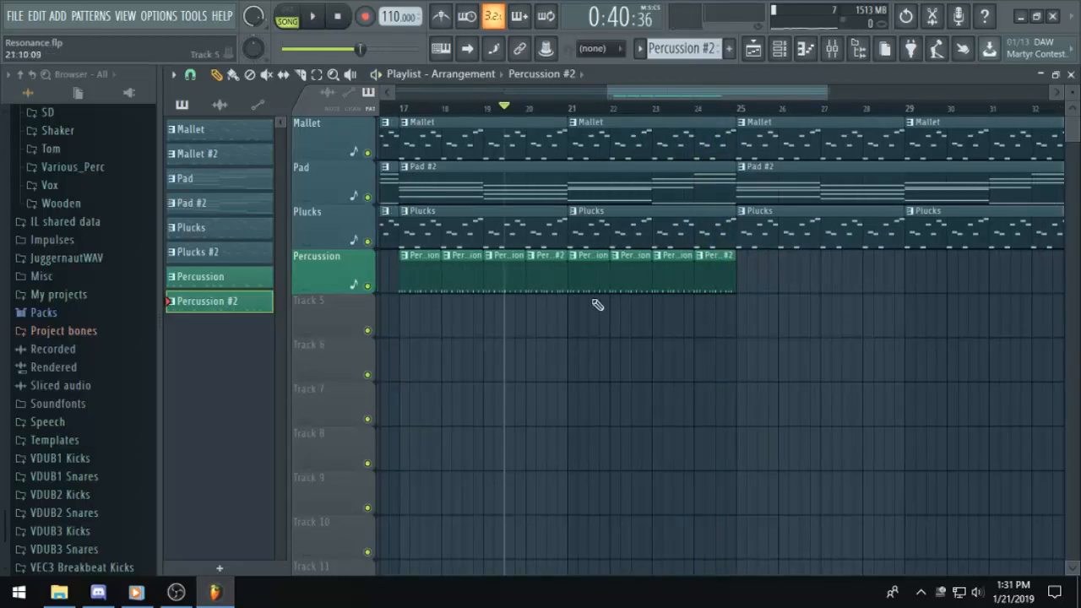
key(e)
click(687, 275)
click(847, 286)
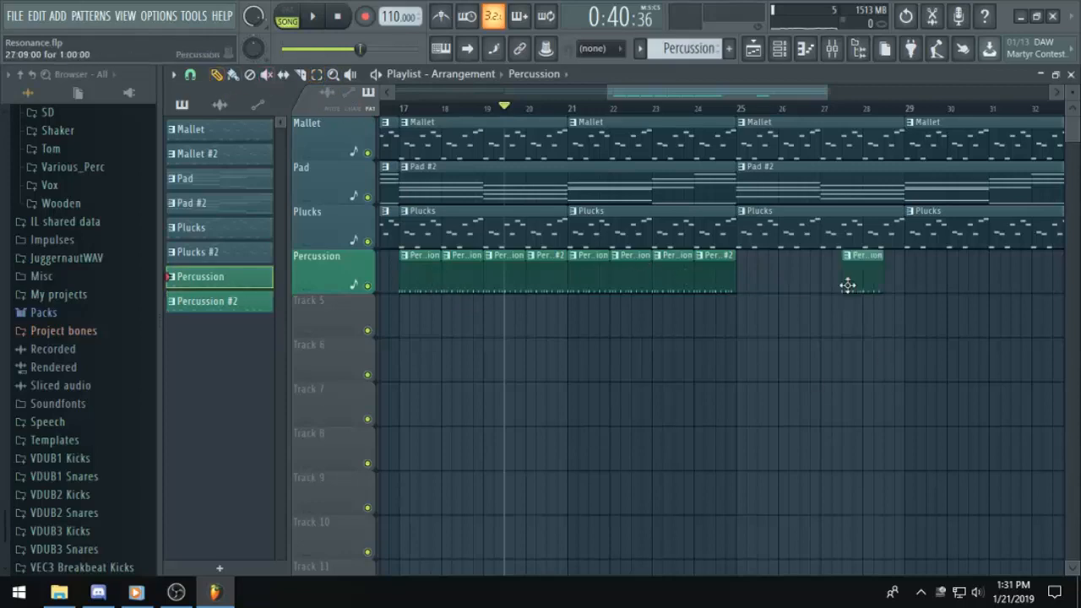
drag(867, 274, 743, 281)
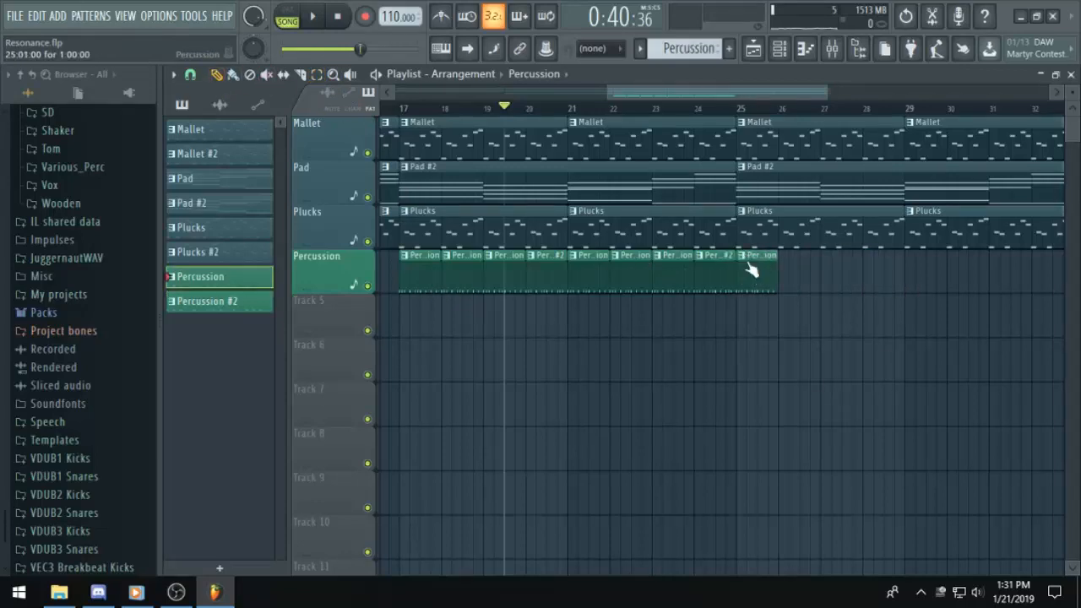
click(742, 256)
click(786, 357)
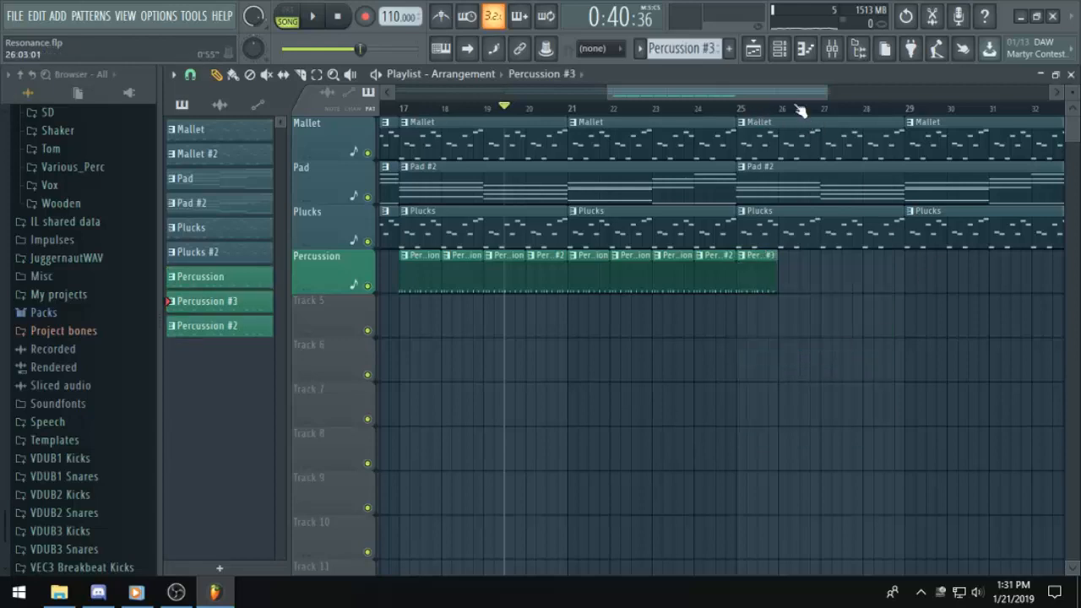
Move the playhead just before bar 25 and program Percussion #3 with Kick hits on steps 1, 3 and 9 and Break Snare hits on steps 5 and 13.
drag(811, 88, 851, 84)
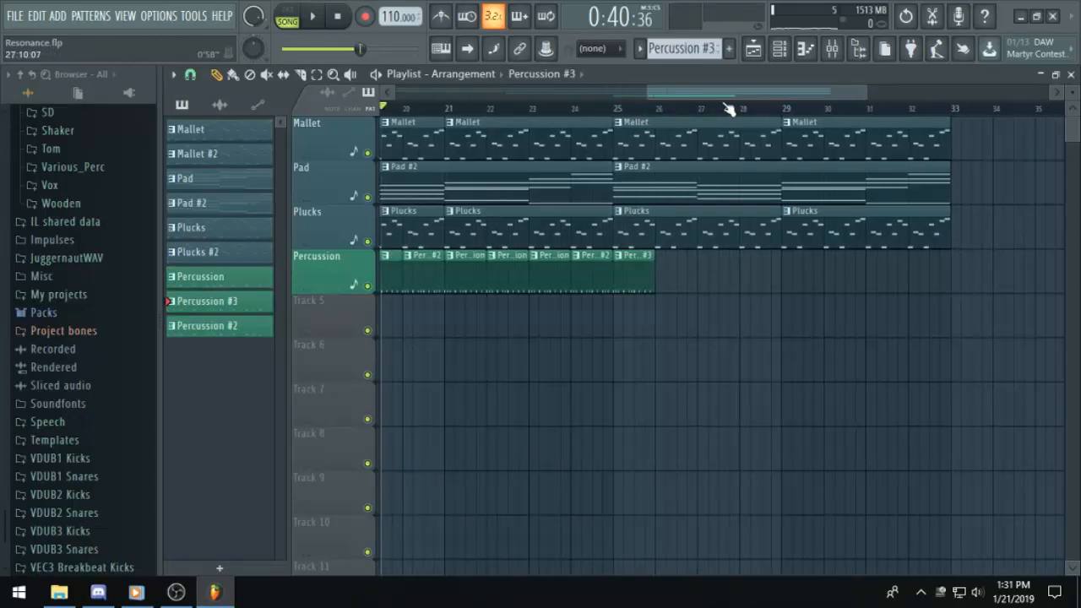
click(616, 108)
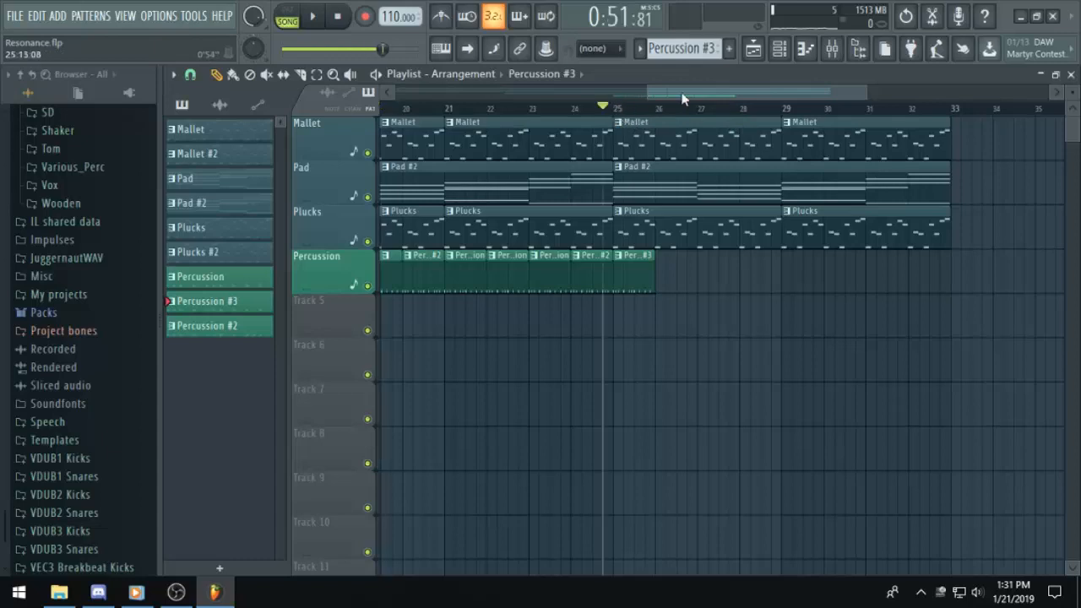
click(781, 53)
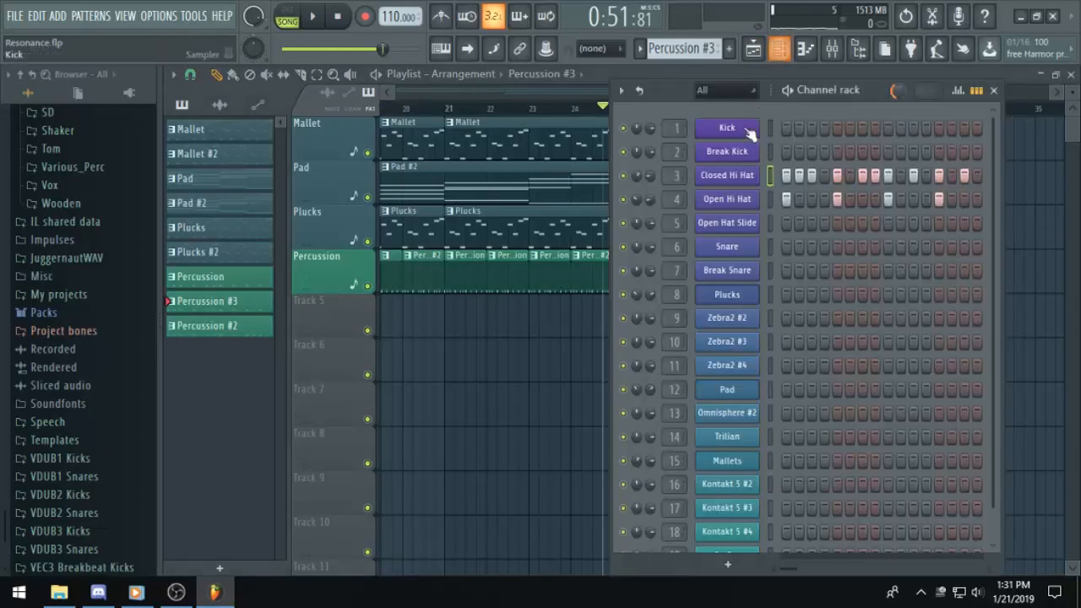
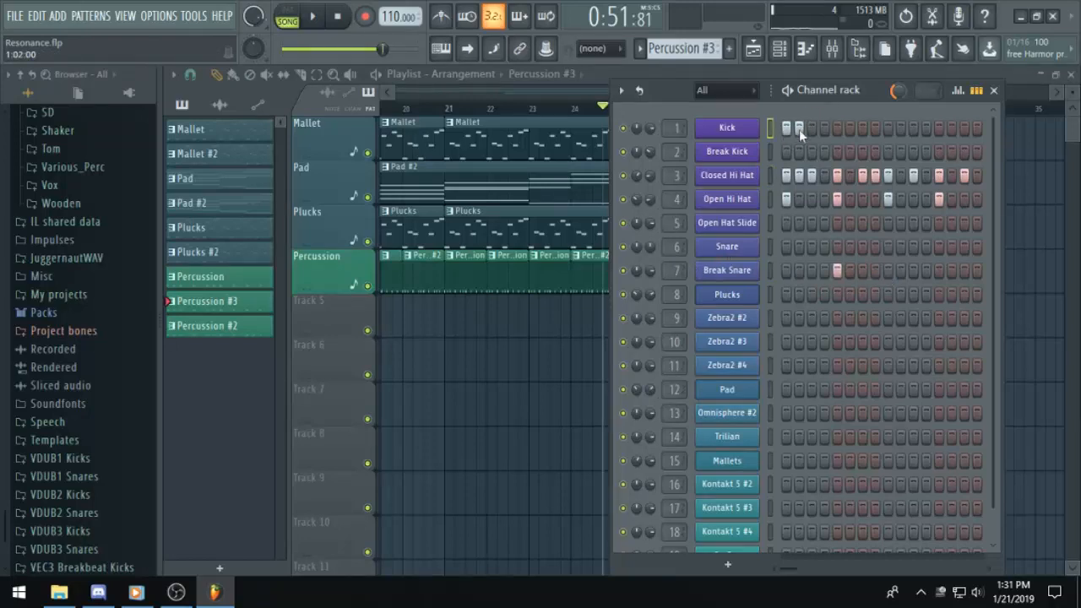
click(824, 129)
click(811, 128)
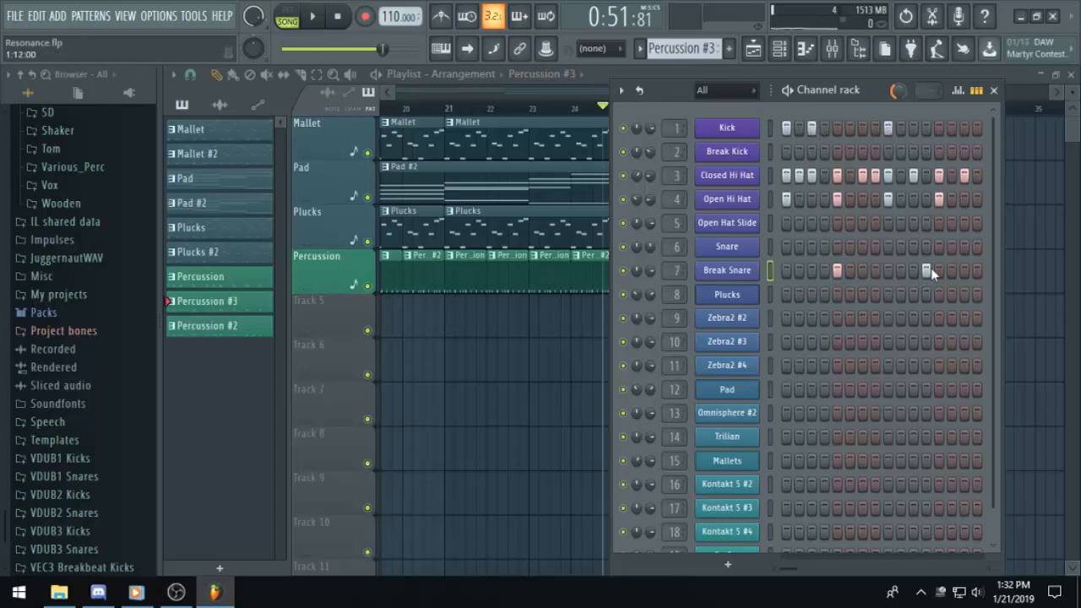
Place Percussion #3 clips at bars 26, 27 and 28 on the Percussion track.
click(586, 73)
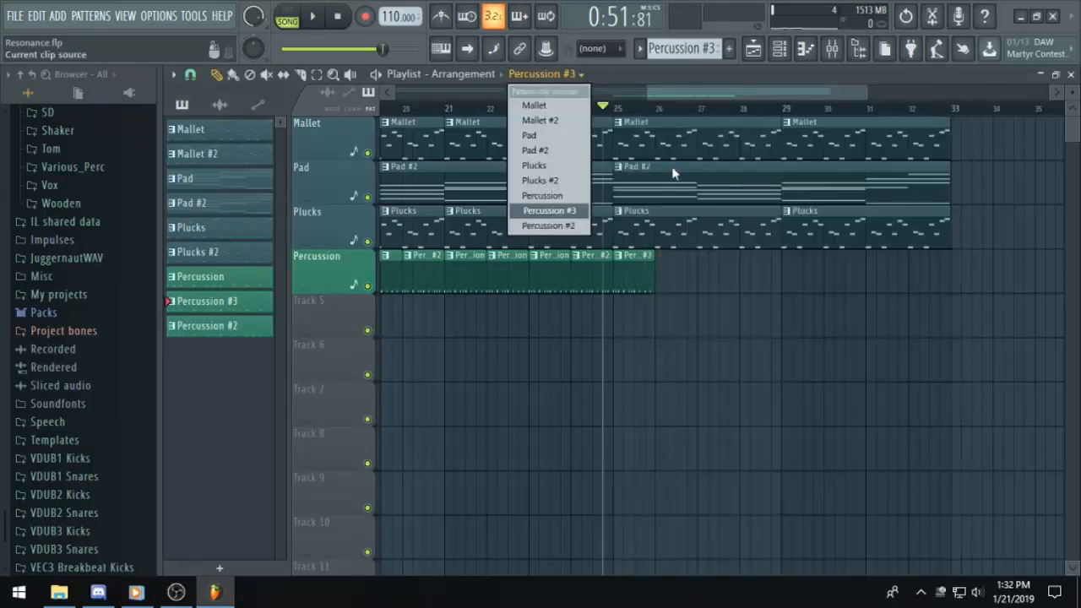
click(545, 213)
click(662, 268)
click(712, 265)
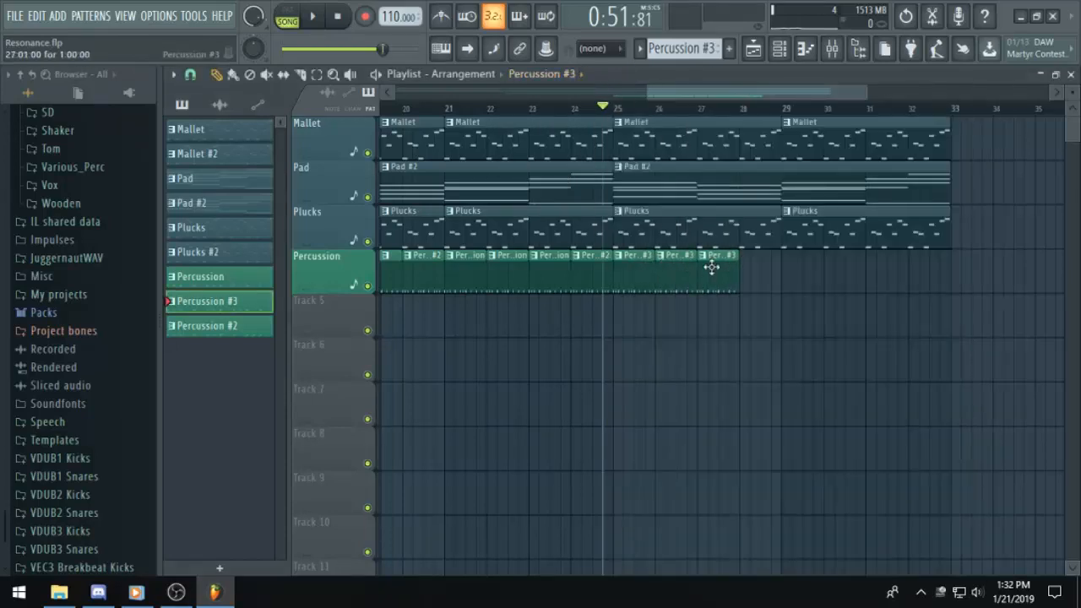
click(749, 274)
Listen briefly from just before bar 25, and replace the Kick hits in Percussion #3 with Break Kick hits on steps 1, 3 and 9.
scroll(701, 208, up, 2)
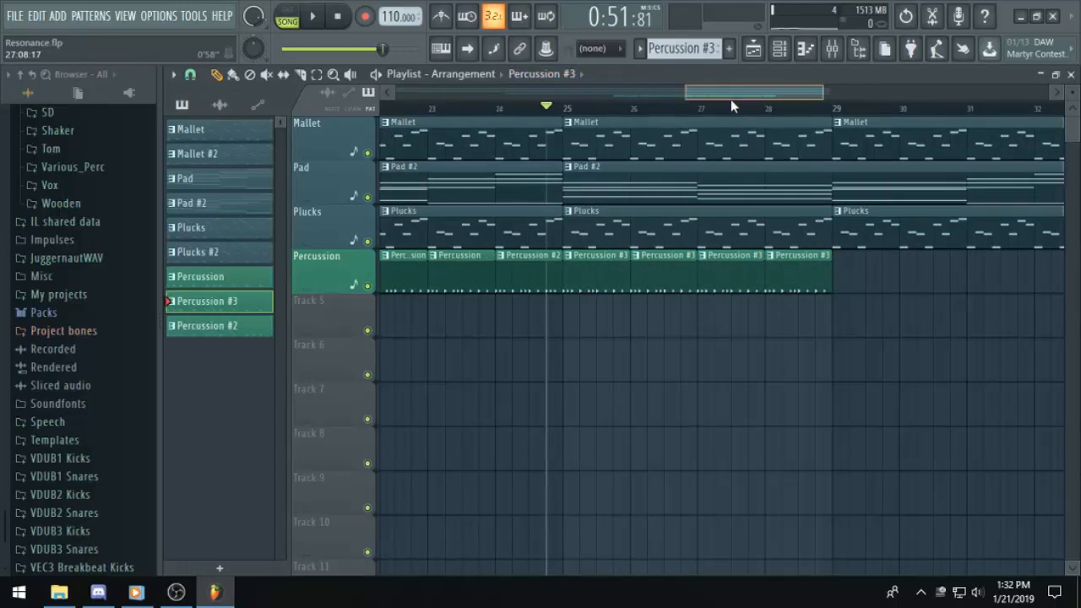
mouse_move(731, 99)
mouse_down()
mouse_move(702, 98)
mouse_move(718, 100)
mouse_up()
key(space)
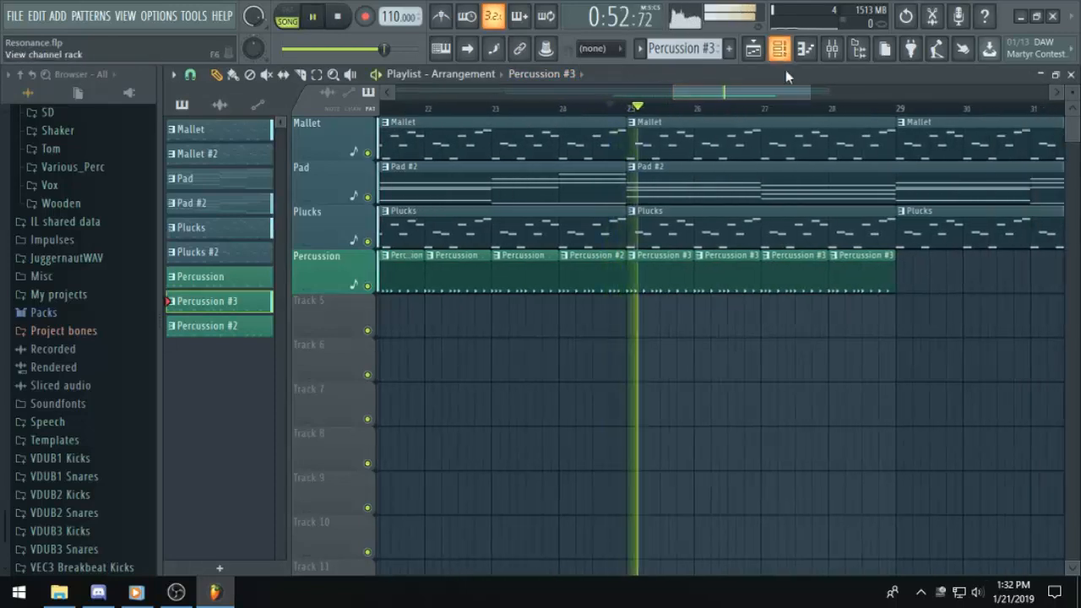
click(779, 49)
key(space)
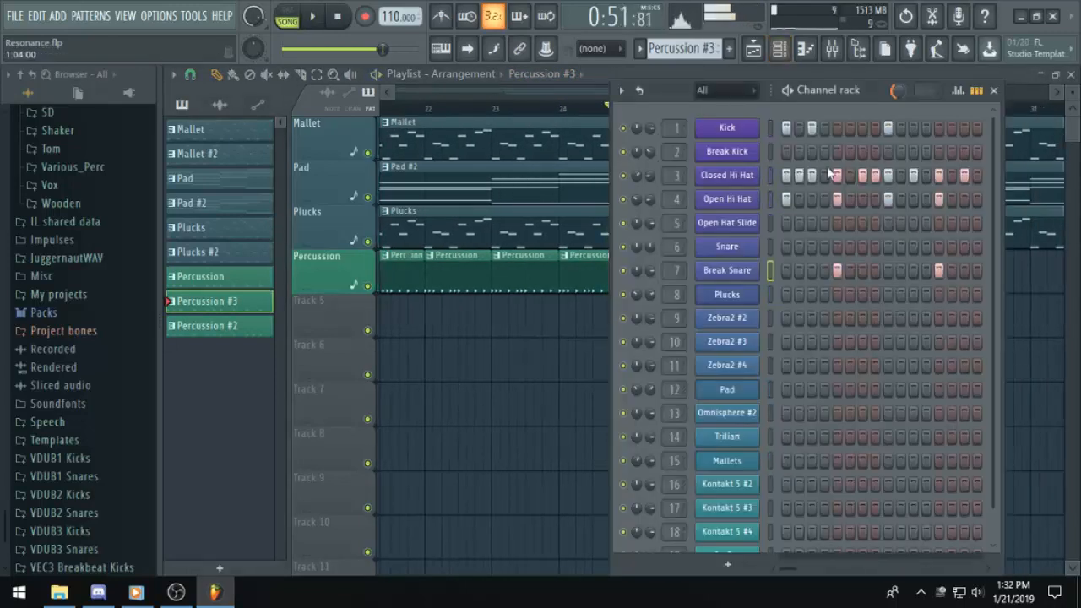
right_click(788, 130)
right_click(812, 130)
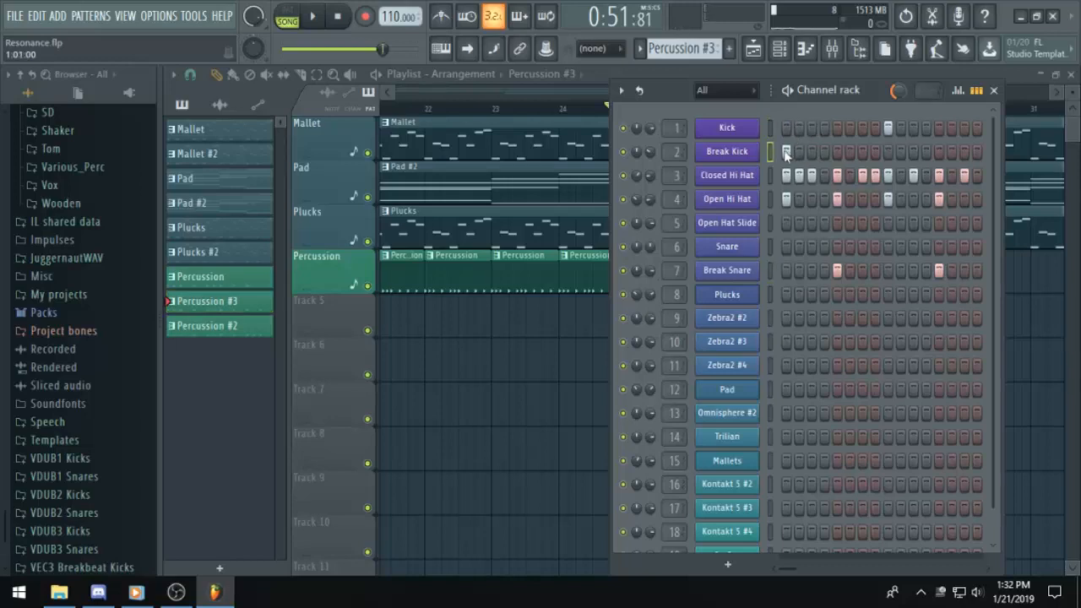
click(889, 152)
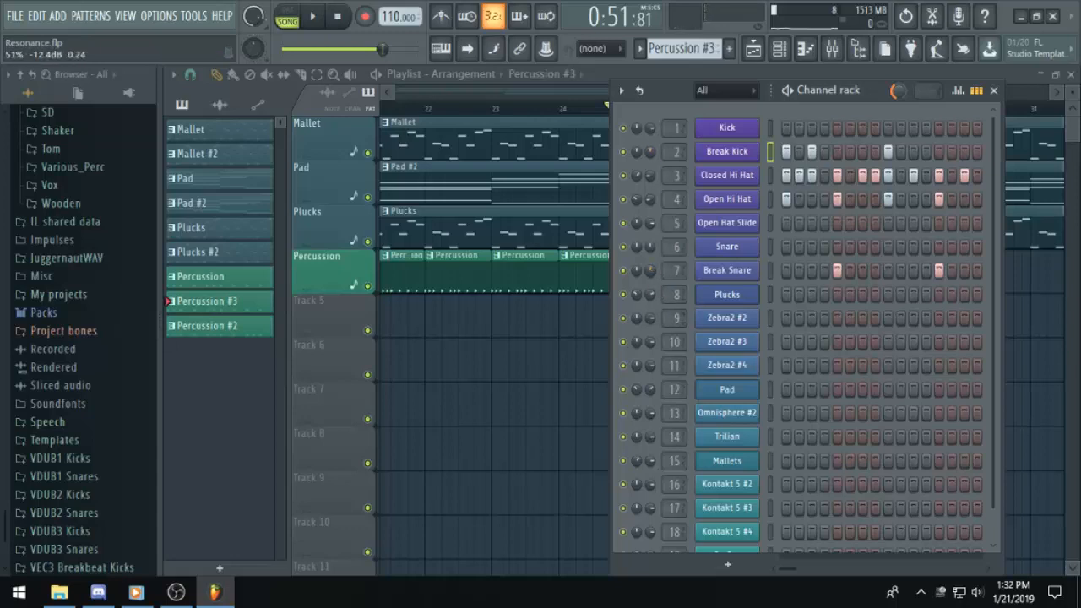
Try an extra hit on step 10 of the Kick and Break Kick channels during playback.
key(space)
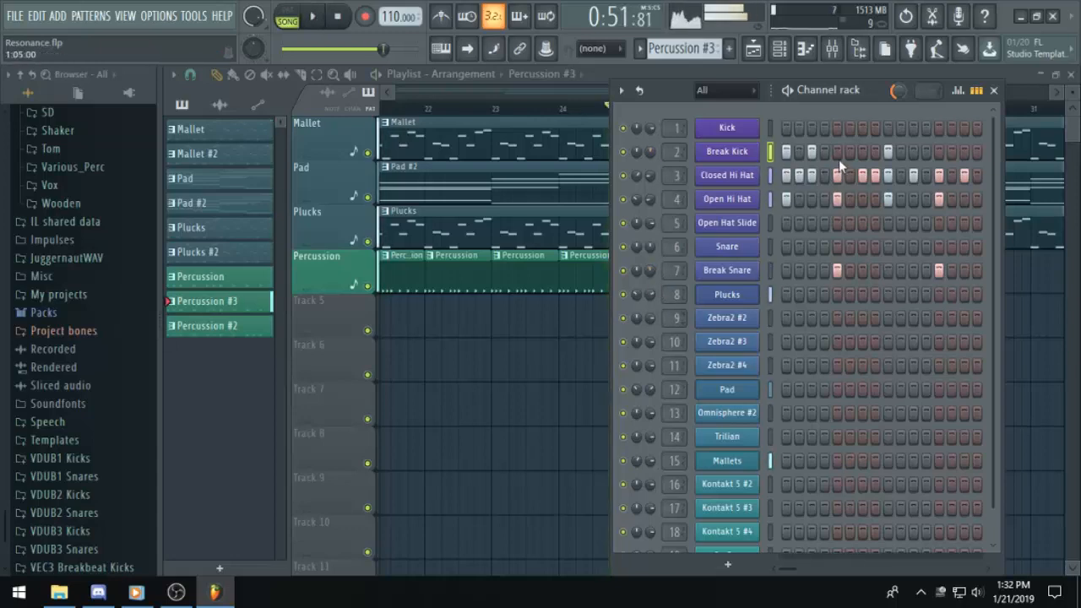
click(902, 128)
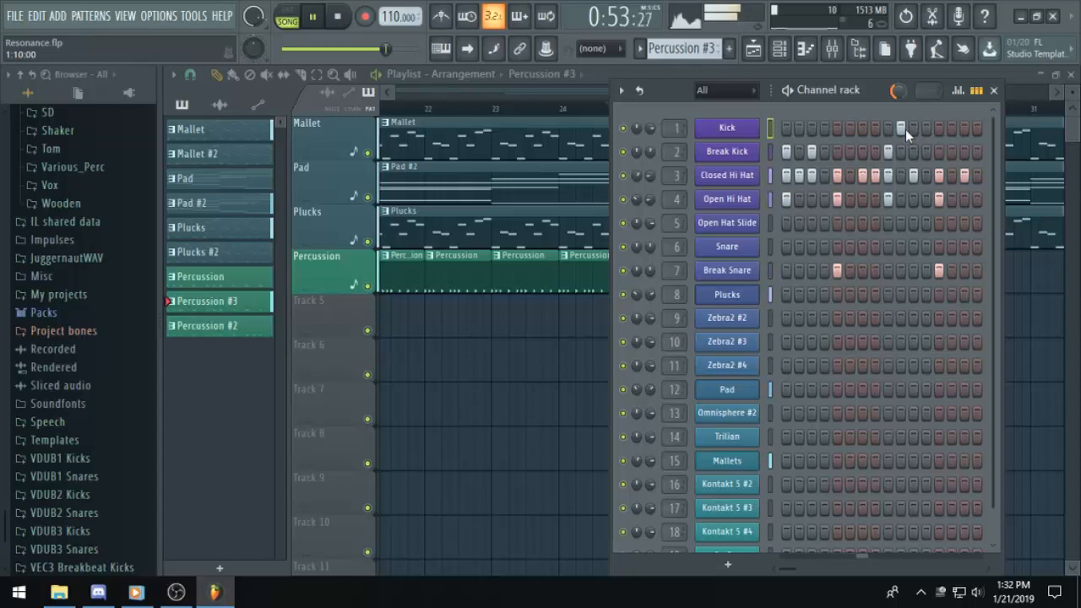
right_click(904, 129)
click(902, 154)
right_click(901, 155)
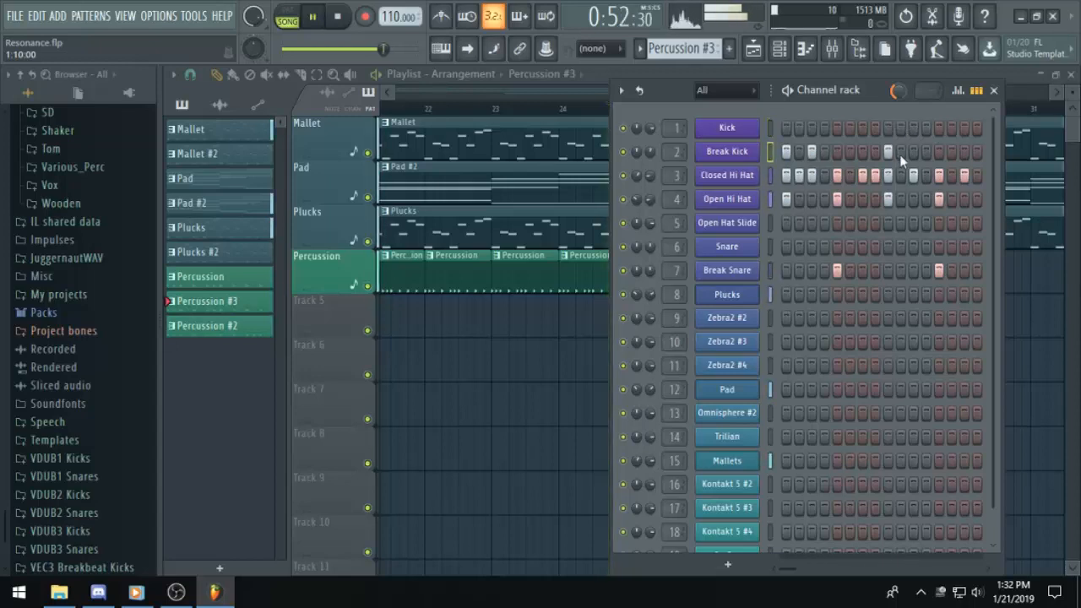
Add a Break Kick hit on step 12 of Percussion #3 and stop playback.
click(913, 152)
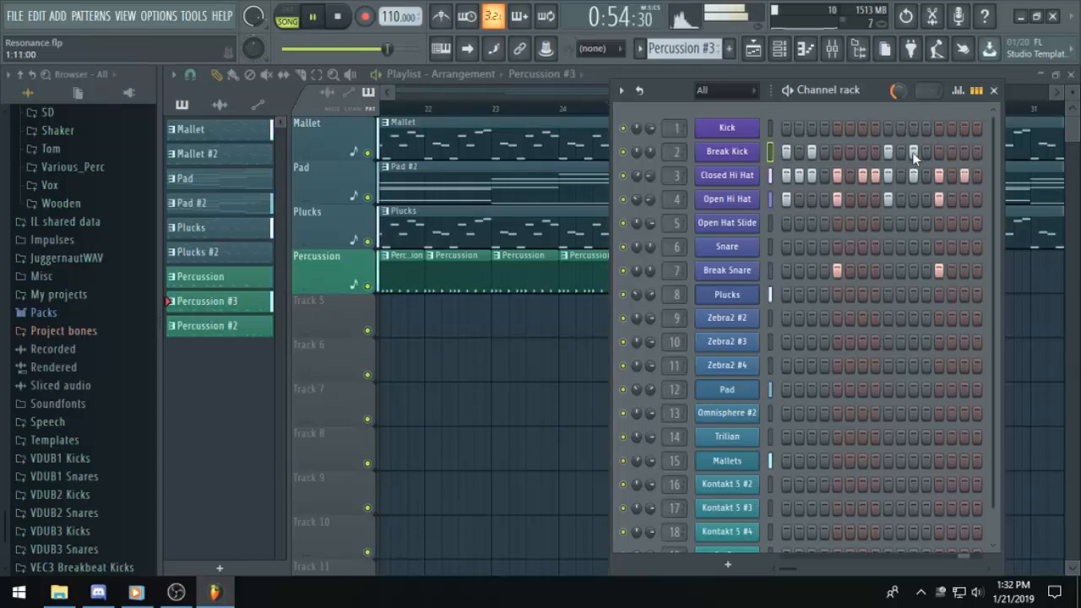
click(926, 152)
right_click(913, 152)
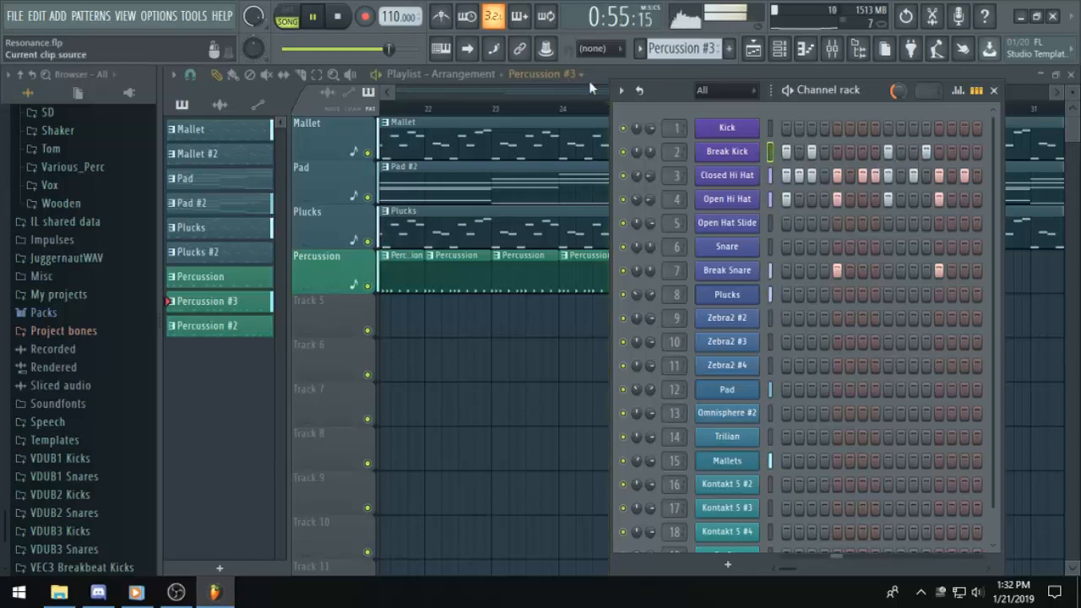
key(space)
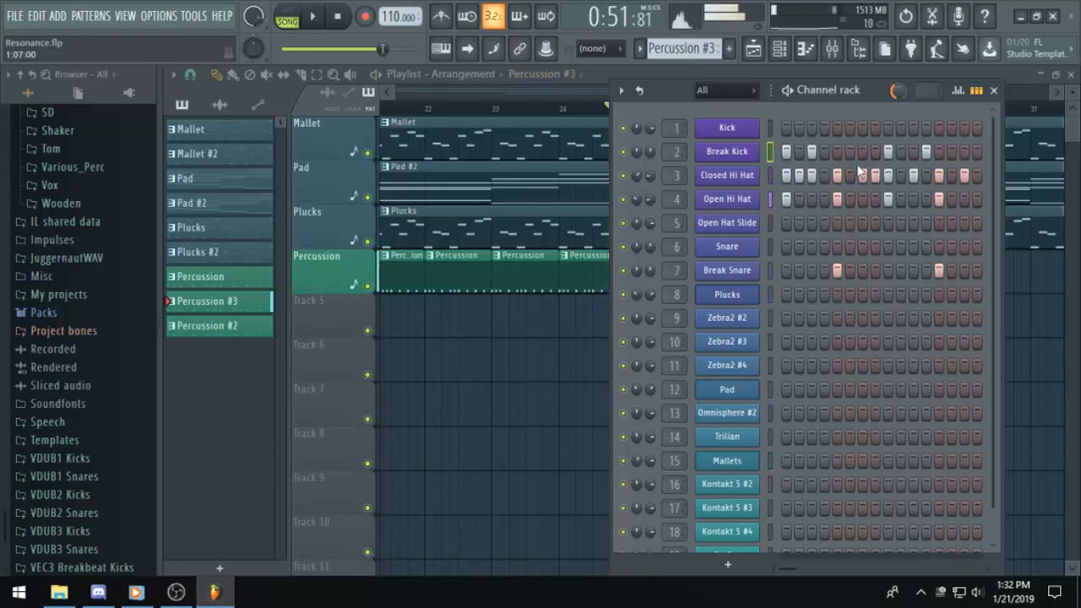
Delete the Kick channel from the channel rack.
click(597, 83)
click(780, 58)
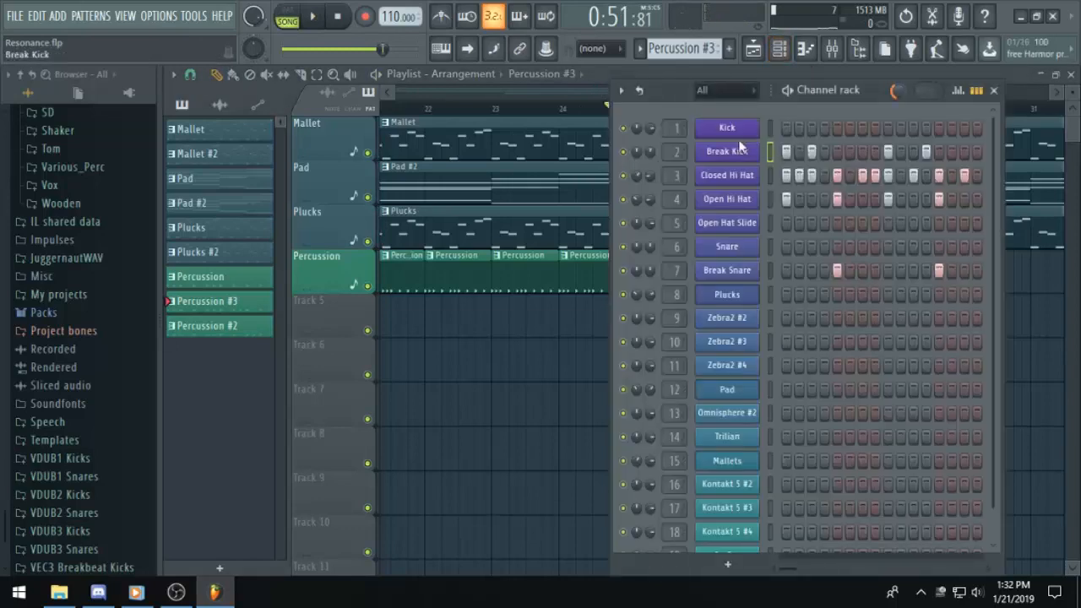
right_click(742, 135)
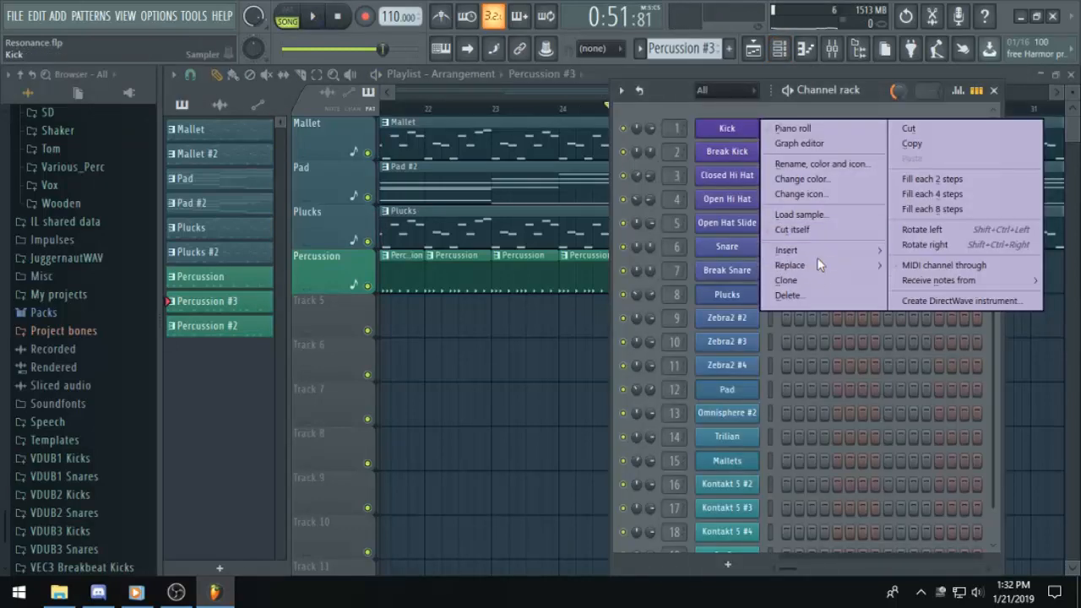
click(788, 296)
click(619, 338)
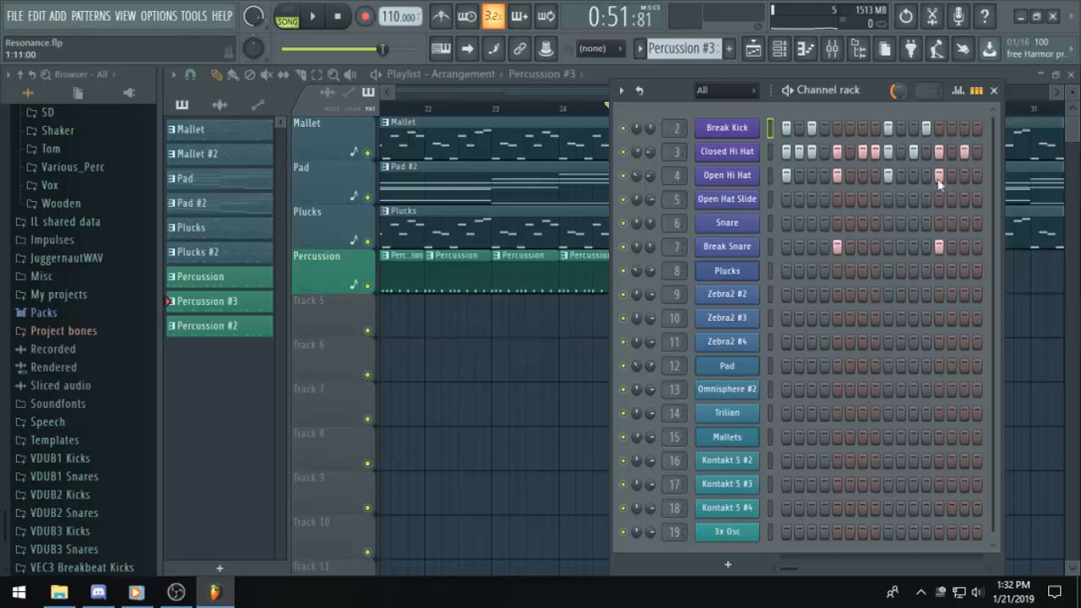
Try an extra Break Kick hit on step 8 of Percussion #3 during playback.
key(space)
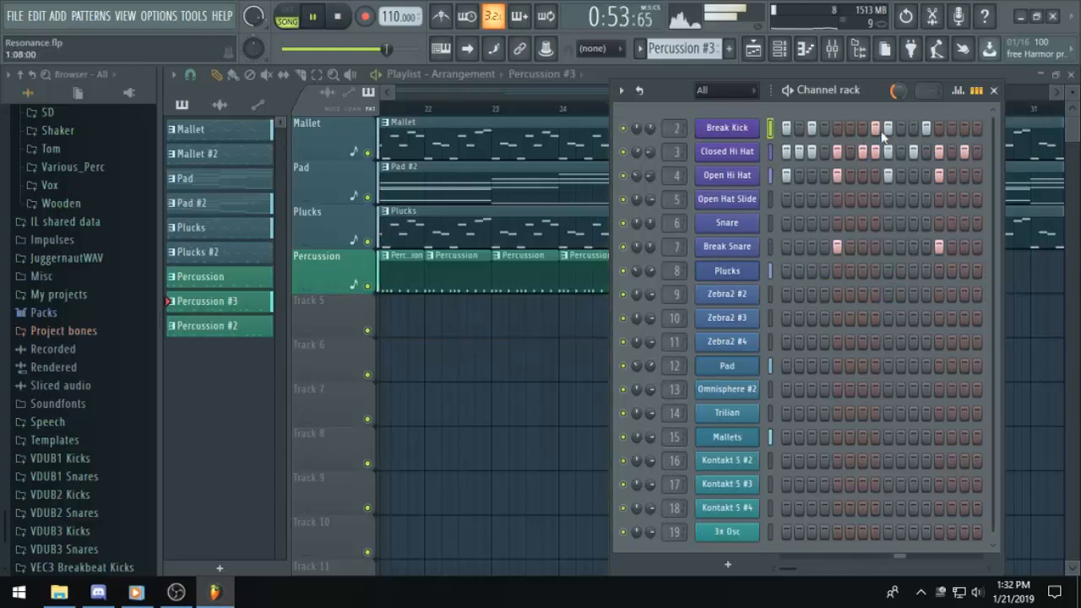
click(913, 128)
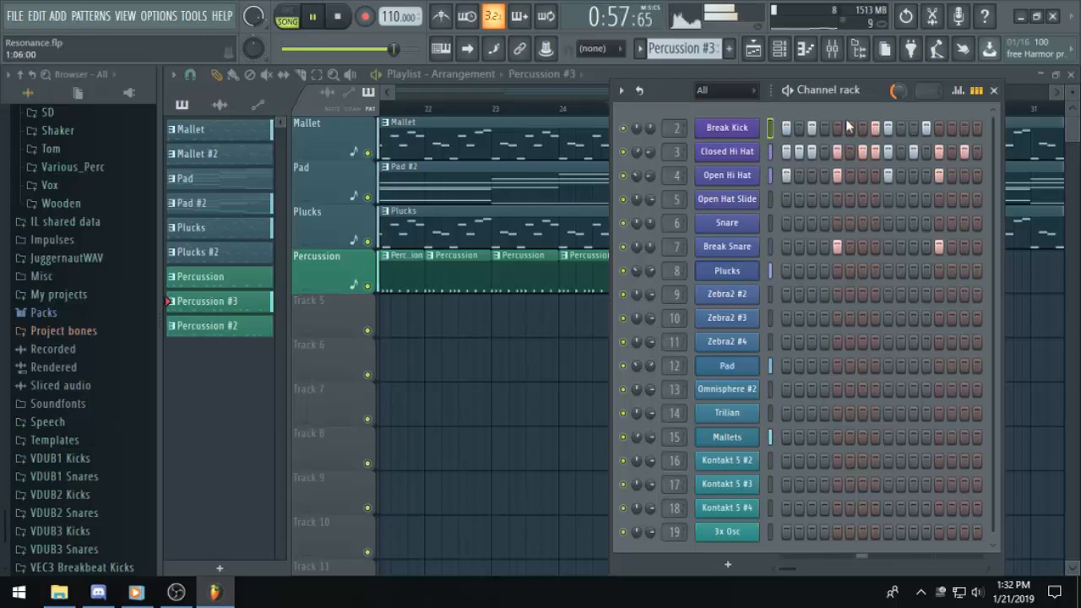
key(space)
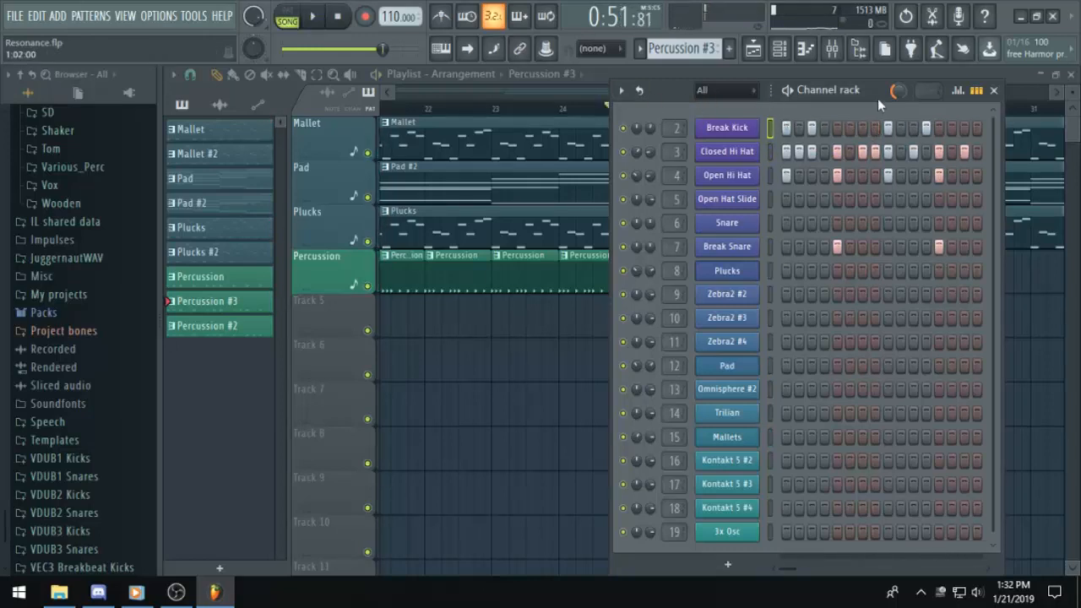
Clear the channel rack out of the way and listen to the percussion from bar 25.
drag(877, 98, 507, 147)
click(638, 146)
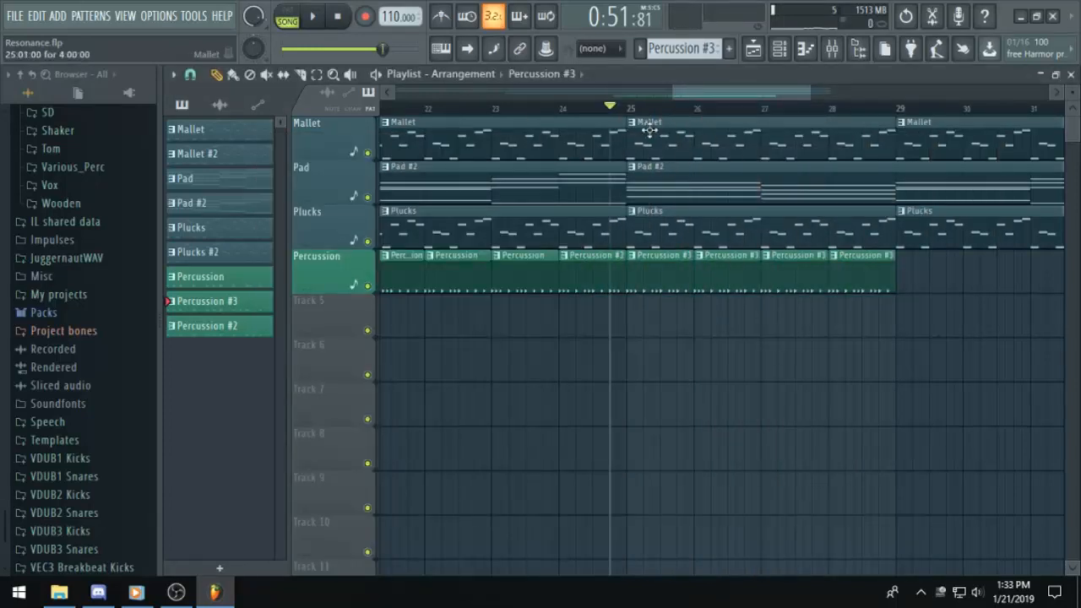
click(634, 109)
key(space)
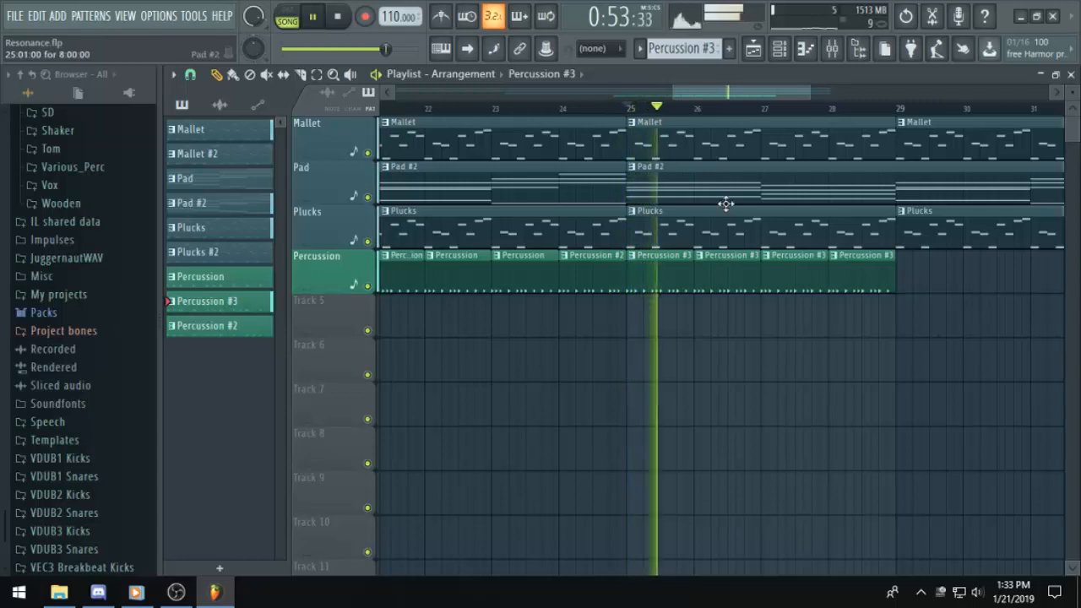
key(space)
key(space)
Remove the Break Kick hit on step 9 of Percussion #3 and listen to the result.
click(783, 52)
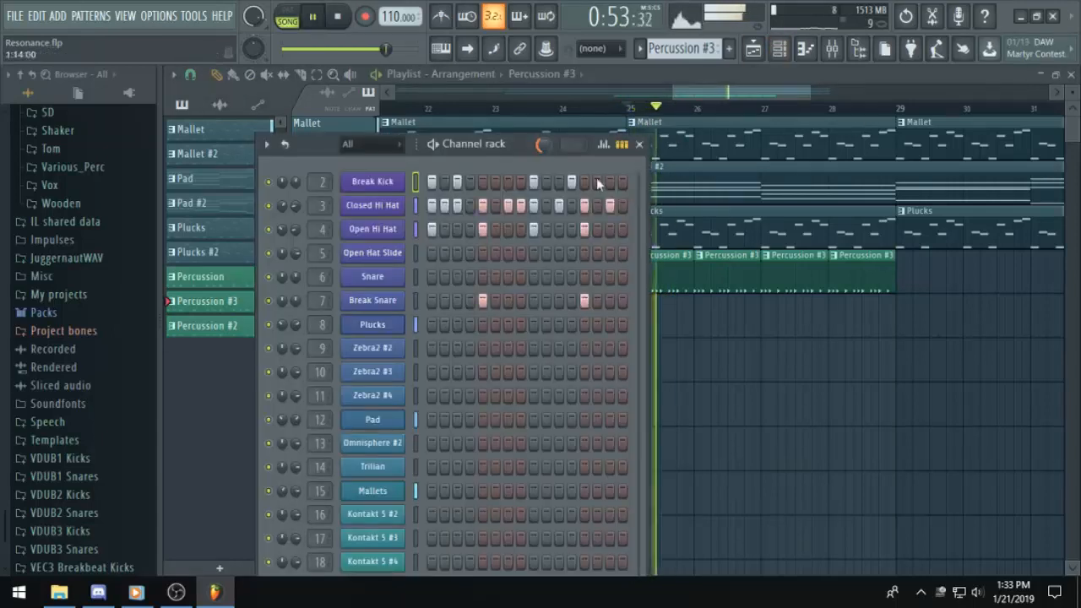
key(space)
click(532, 181)
key(space)
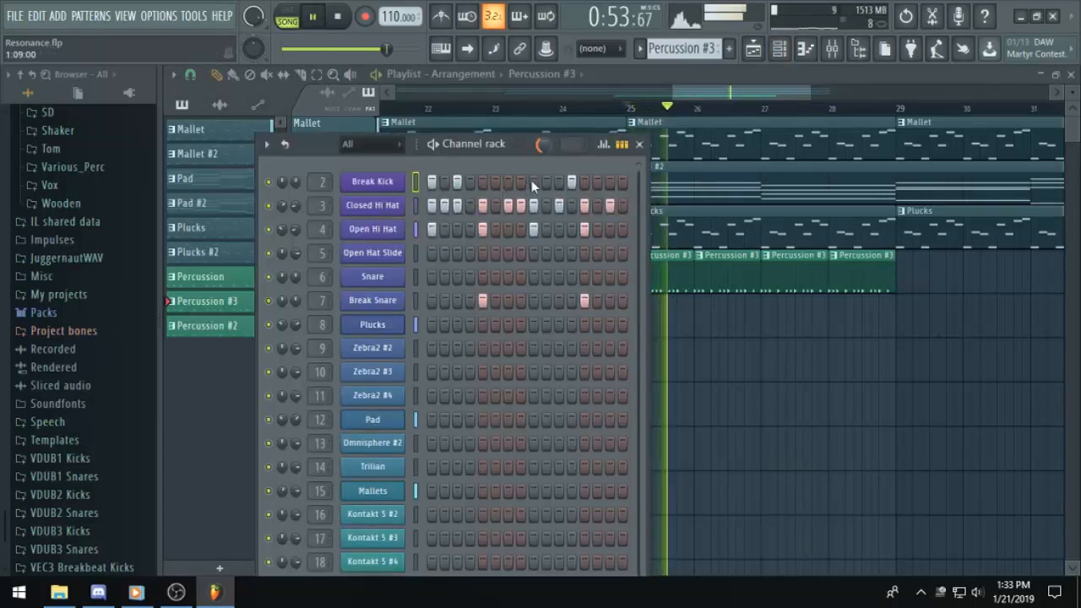
click(781, 50)
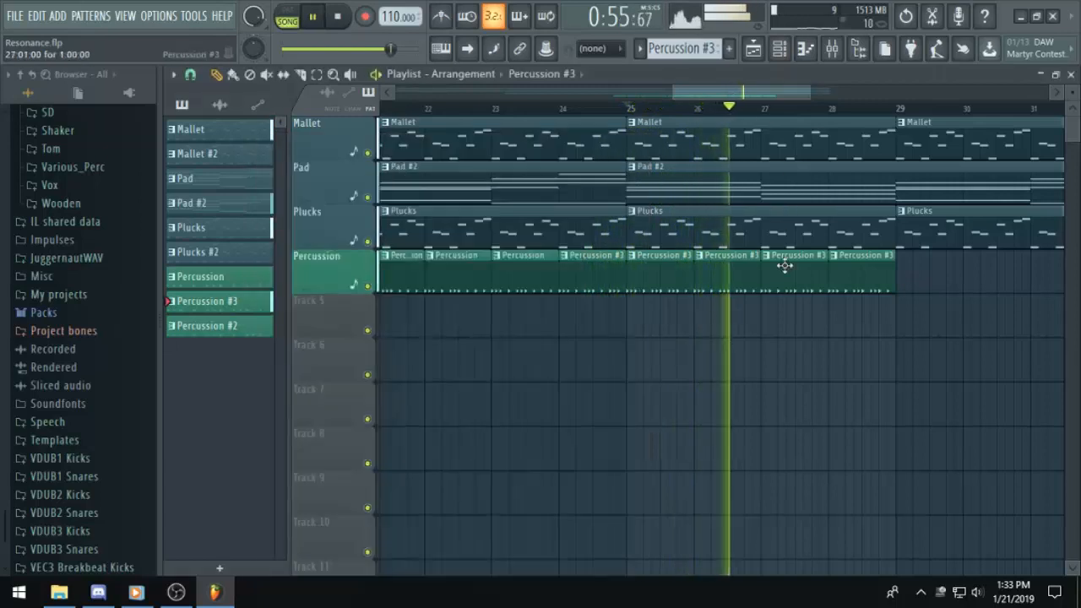
key(space)
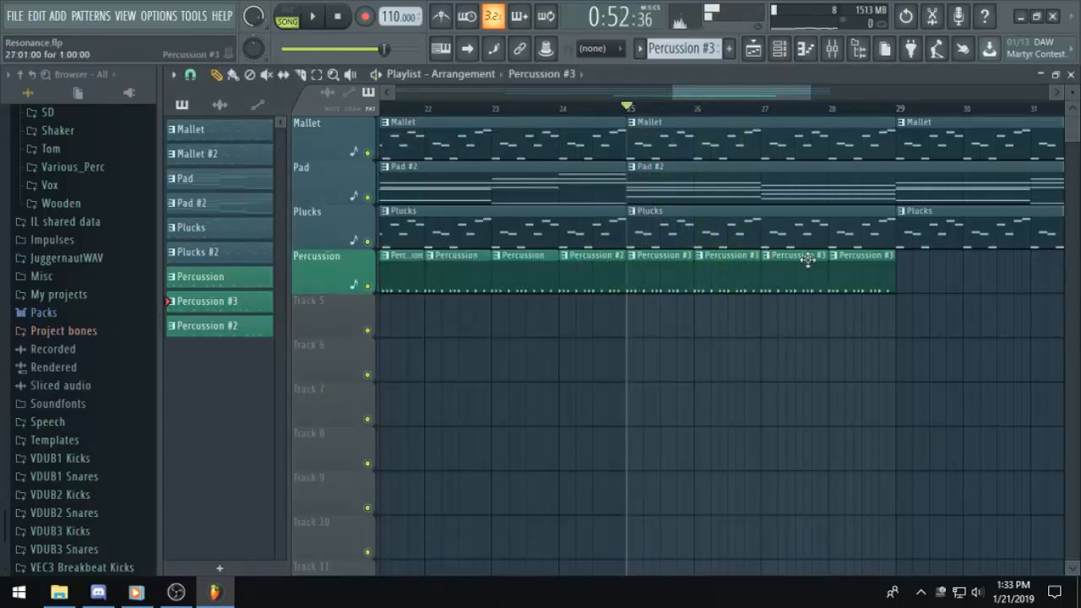
Make the percussion clip at bar 27 unique, add a Break Kick hit on step 9 and listen to it.
click(765, 258)
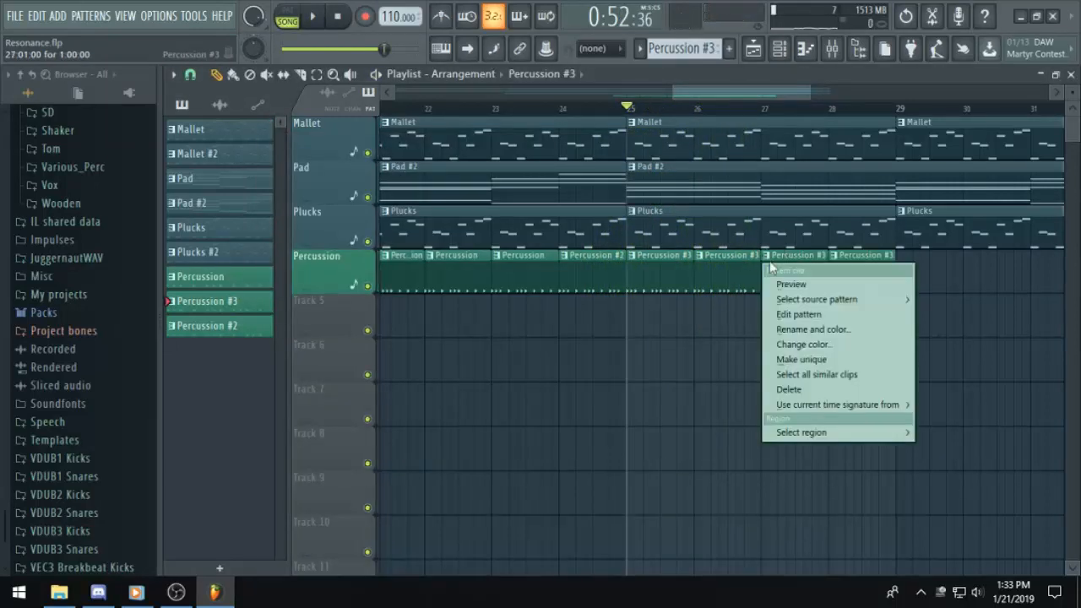
click(794, 359)
click(781, 49)
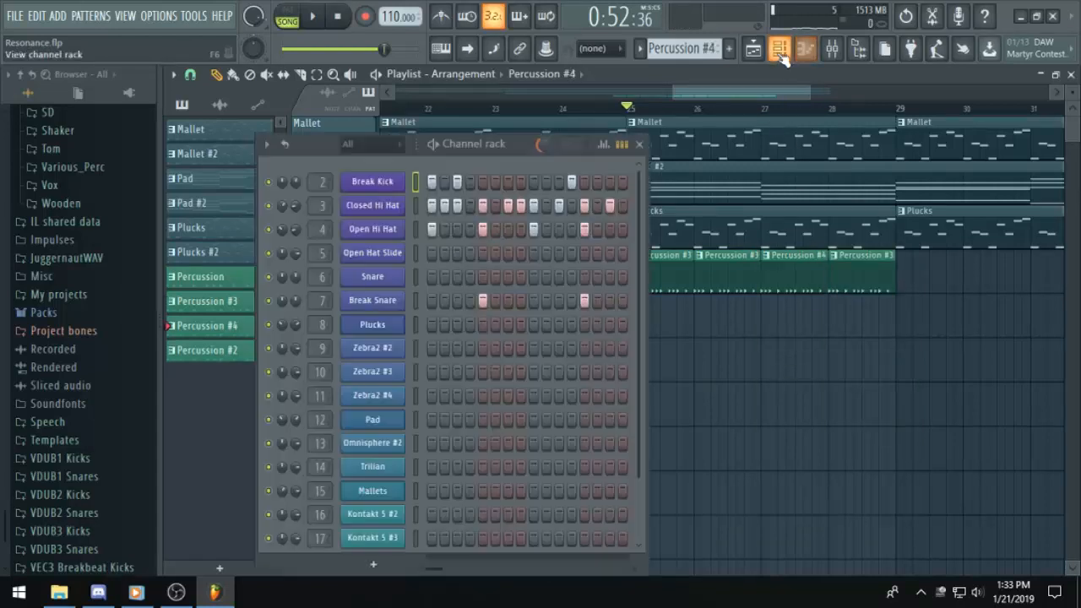
click(536, 182)
key(space)
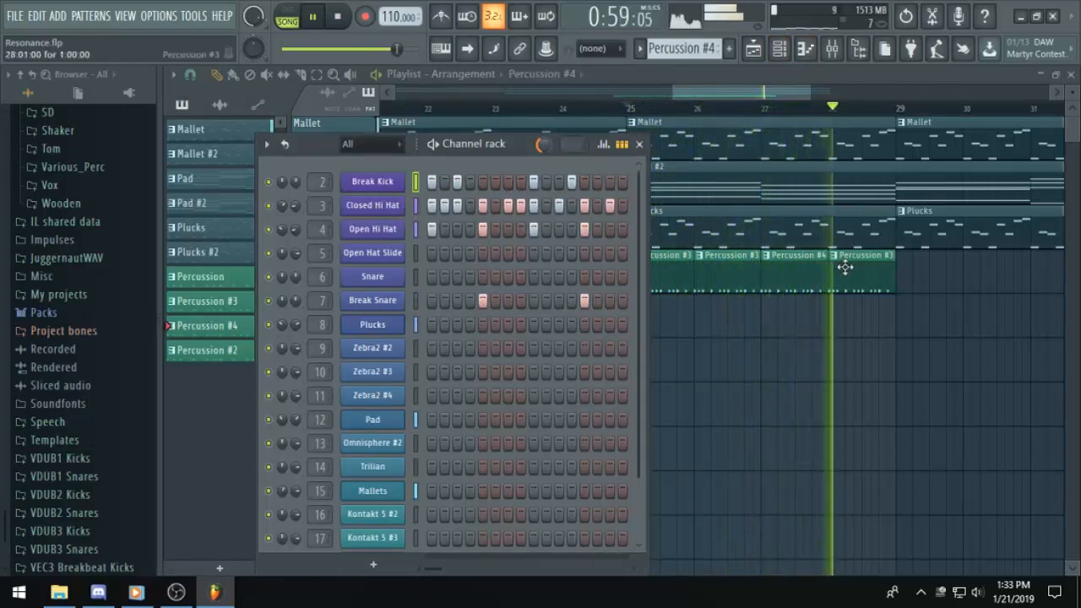
key(space)
Make the percussion clip at bar 28 unique, and add Break Kick hits on steps 9, 11 and 15 while listening from just before it.
click(821, 110)
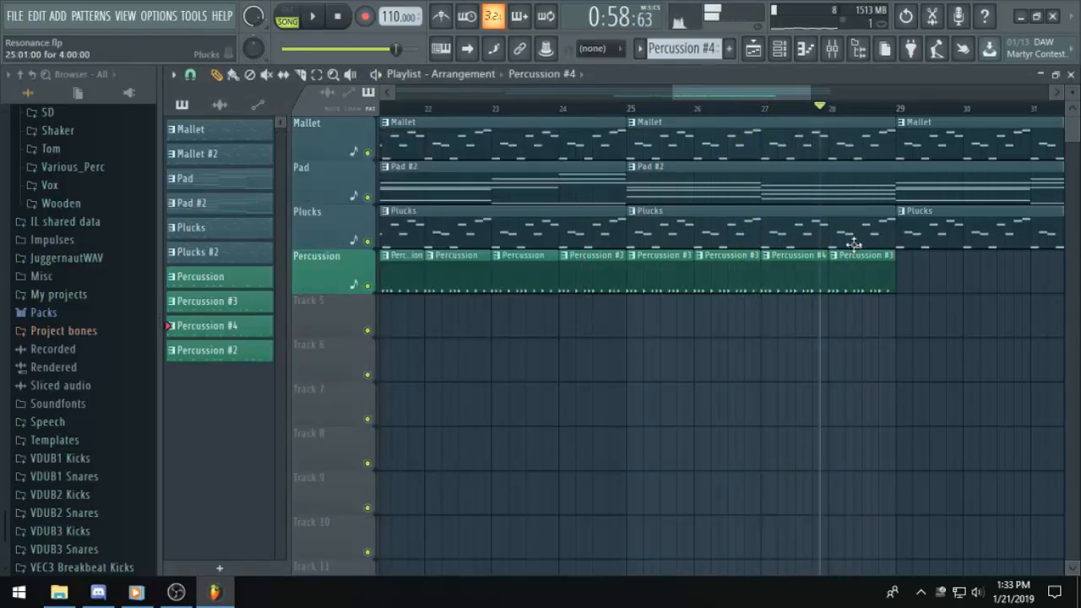
right_click(837, 259)
click(887, 359)
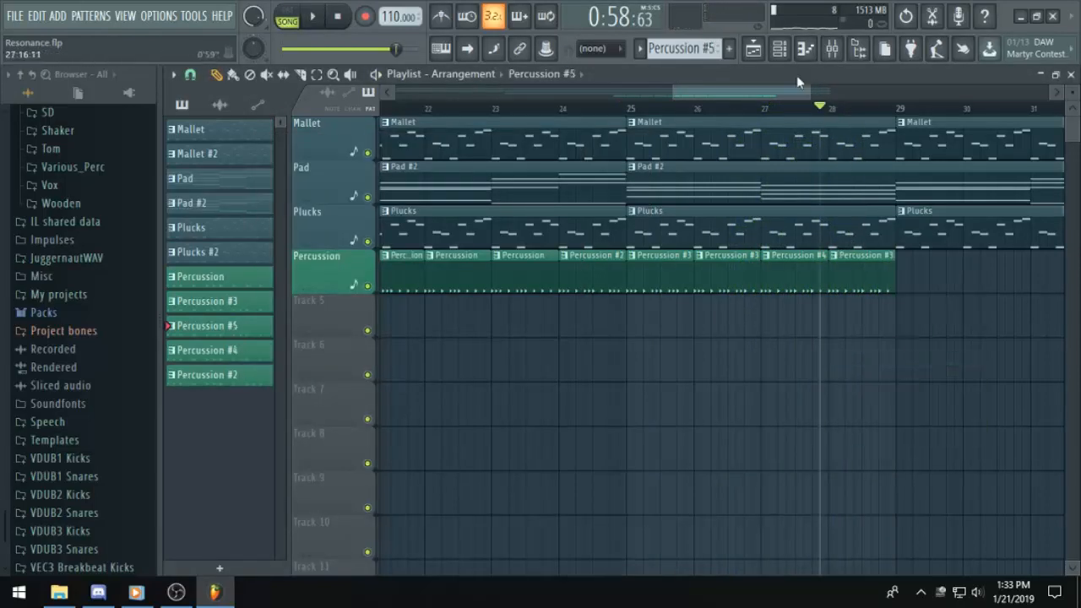
click(779, 48)
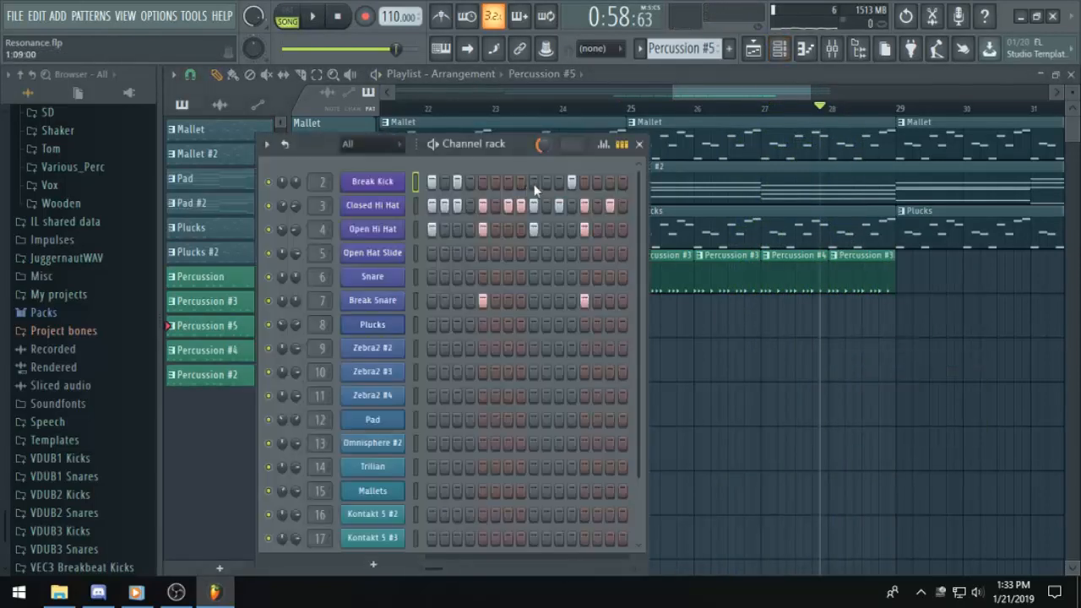
key(space)
click(609, 182)
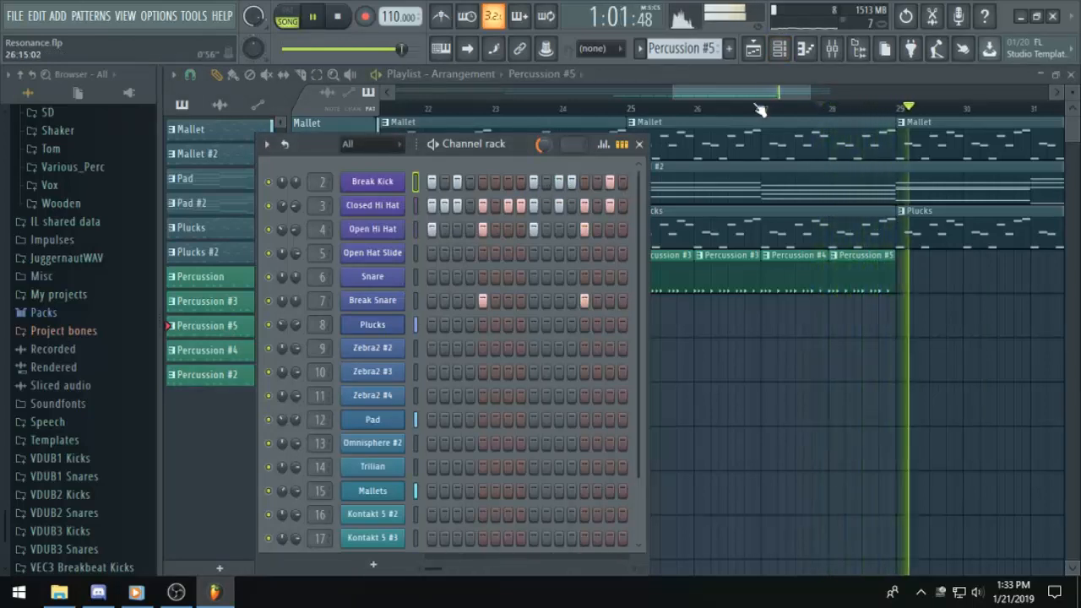
click(387, 89)
key(space)
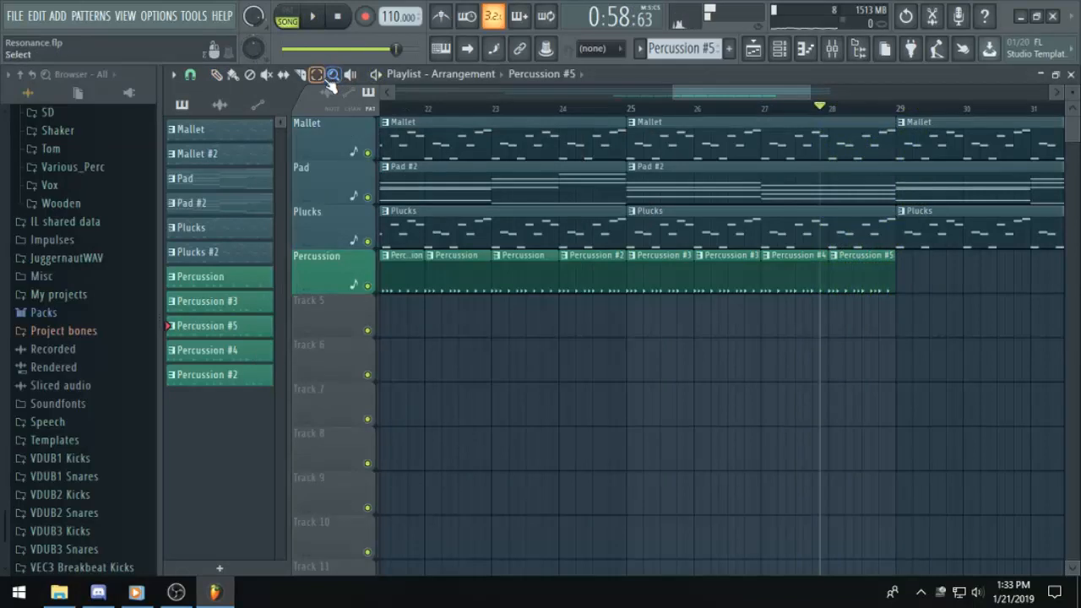
Duplicate the four percussion clips of bars 25 to 28 into bars 29 to 32.
drag(898, 299, 684, 301)
key(ctrl+b)
scroll(746, 292, down, 1)
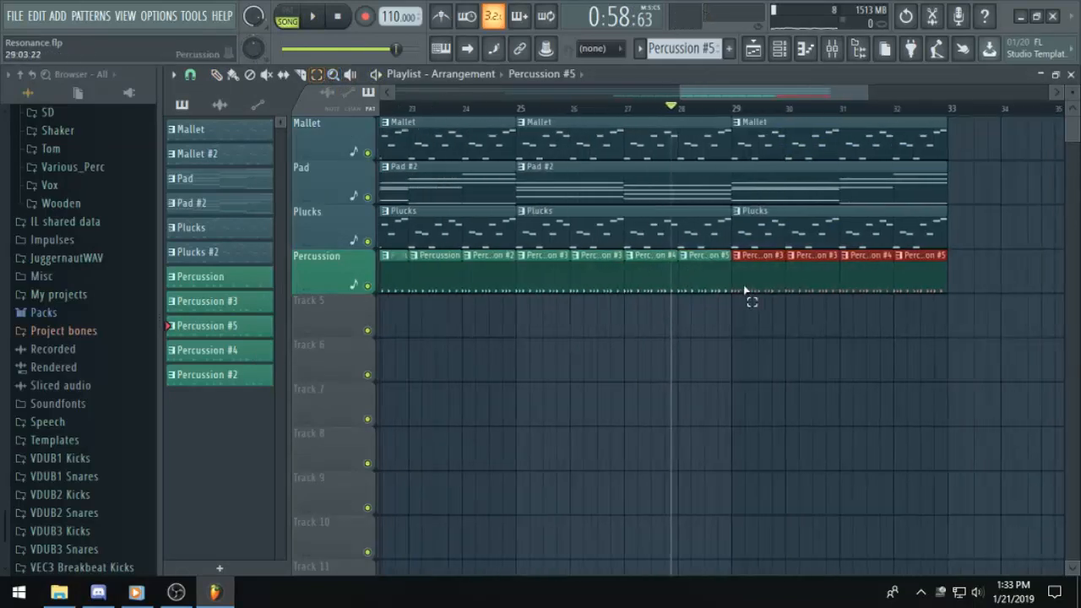
scroll(746, 292, down, 1)
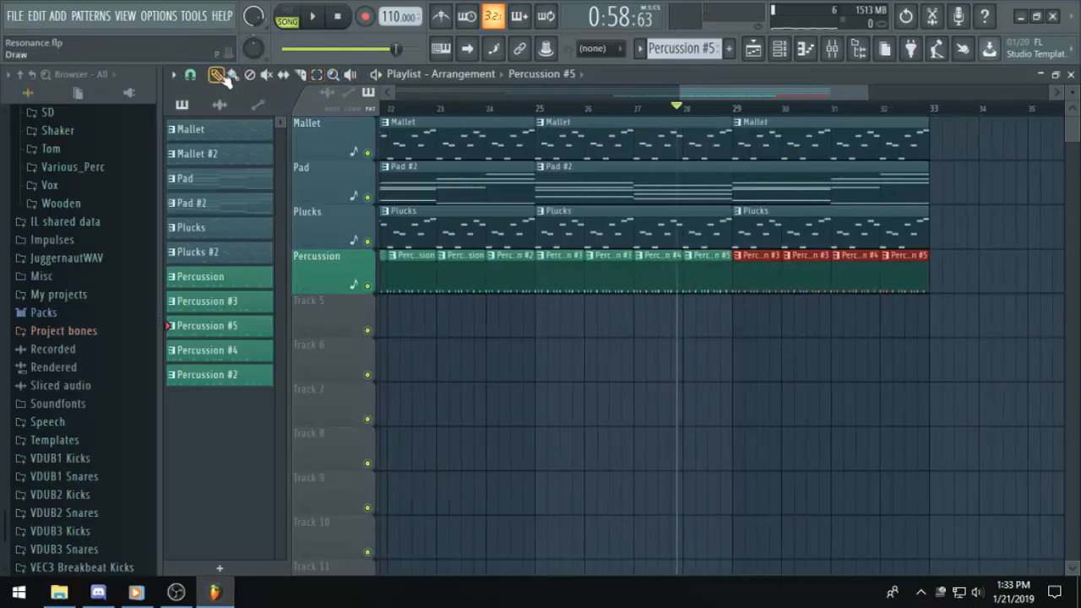
Listen to the arrangement from bar 25 into bar 32 to check the repeated break pattern.
drag(511, 108, 537, 108)
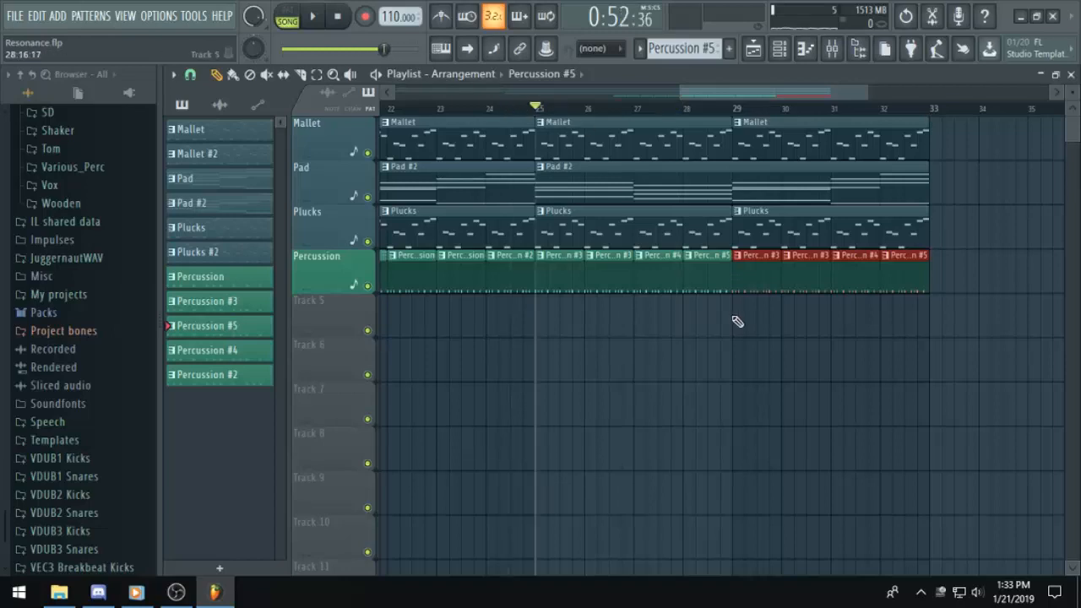
scroll(738, 321, down, 1)
scroll(746, 287, down, 2)
scroll(757, 264, up, 1)
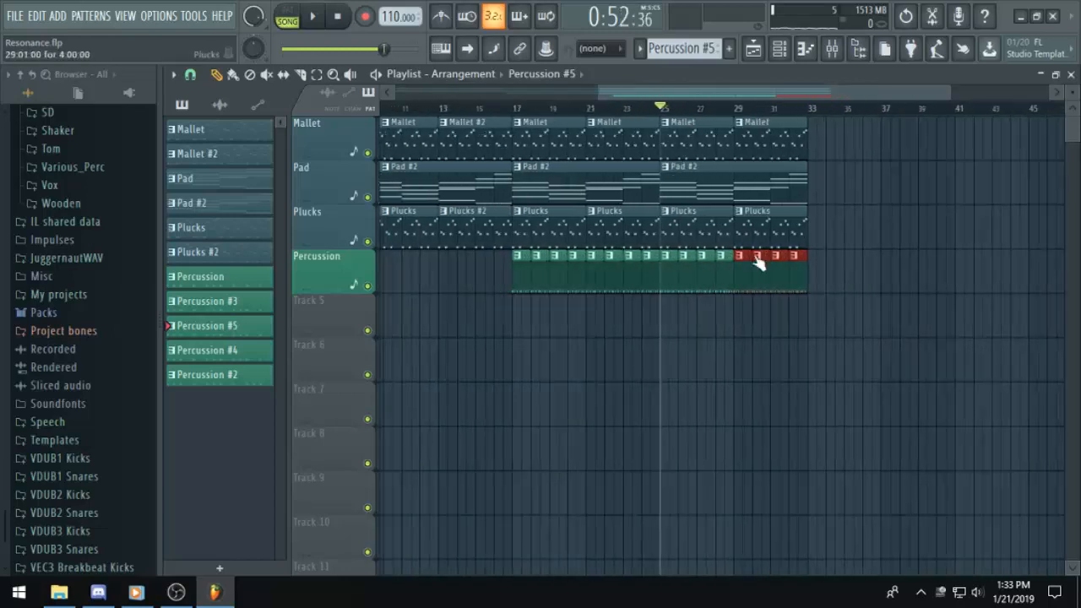
scroll(758, 264, up, 4)
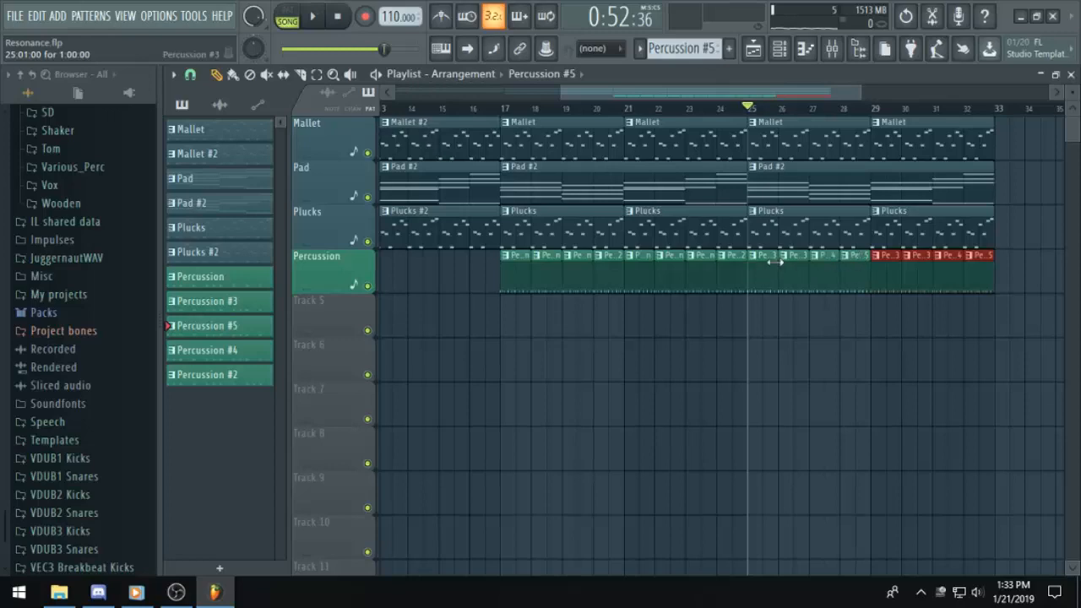
key(space)
scroll(775, 263, down, 1)
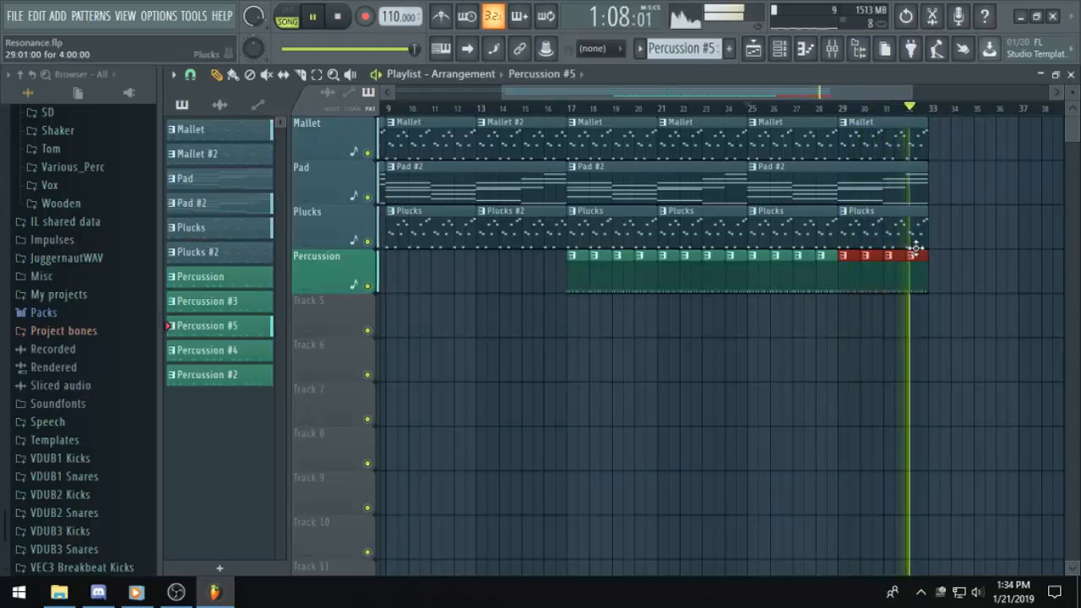
key(space)
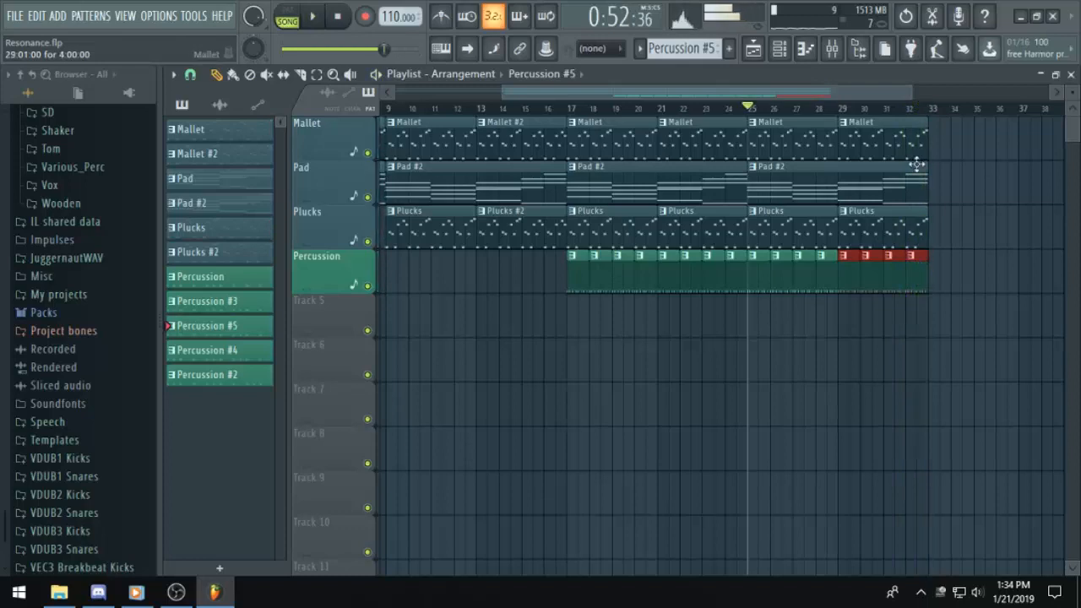
Make the Percussion #5 clip at bar 32 unique and listen briefly from bar 32.
scroll(929, 108, up, 5)
click(897, 108)
right_click(905, 259)
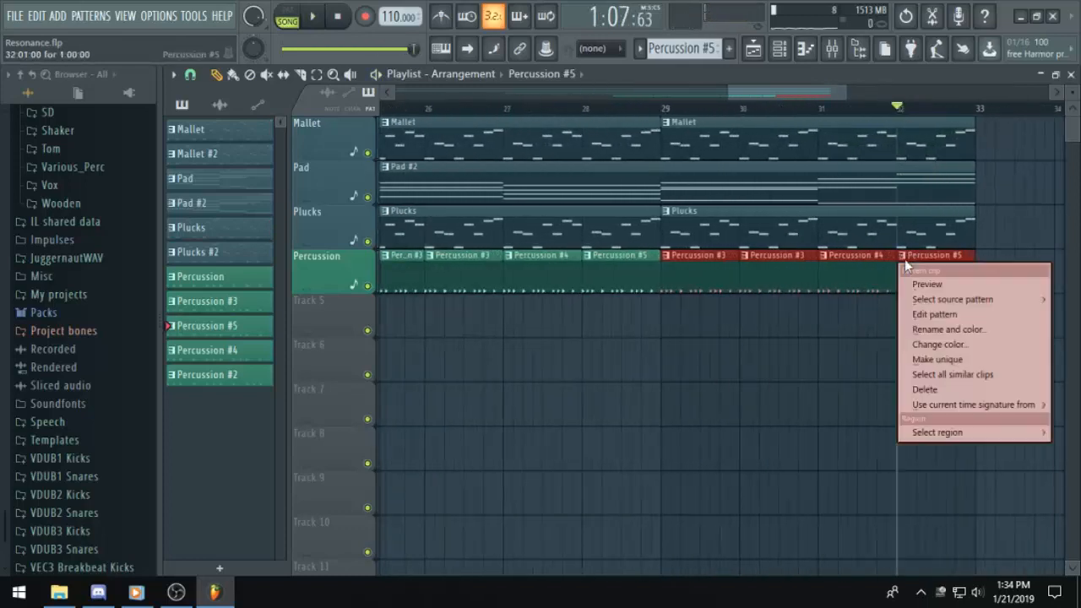
click(938, 359)
click(779, 49)
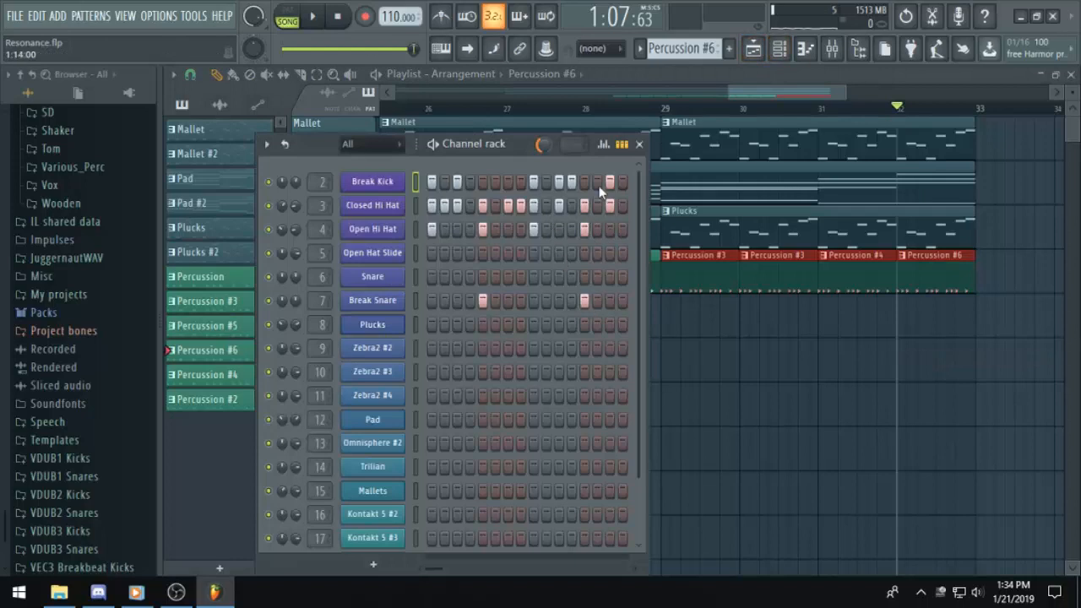
click(902, 110)
key(space)
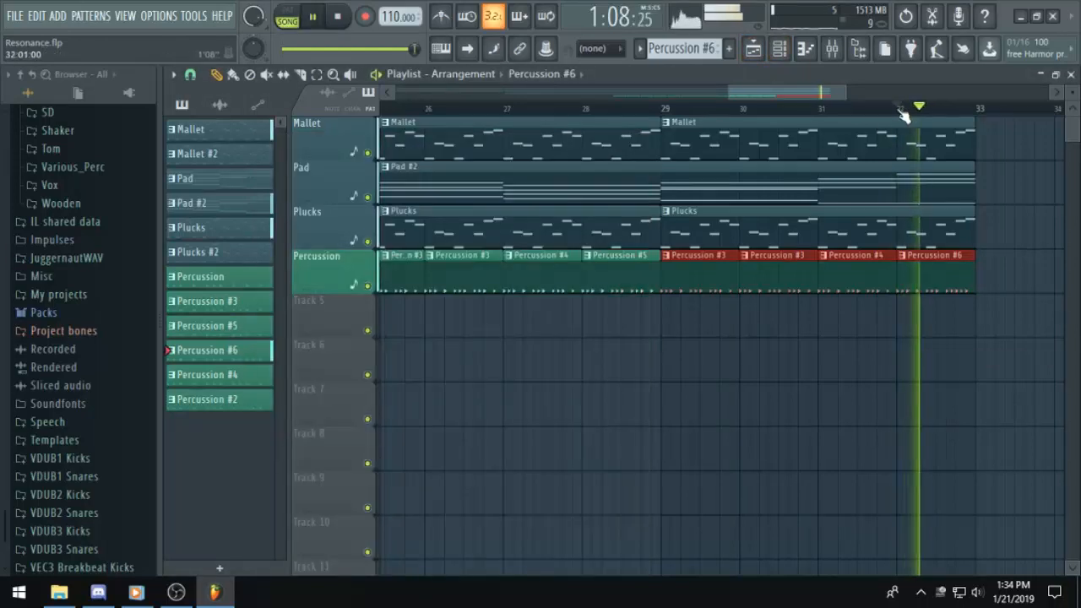
key(space)
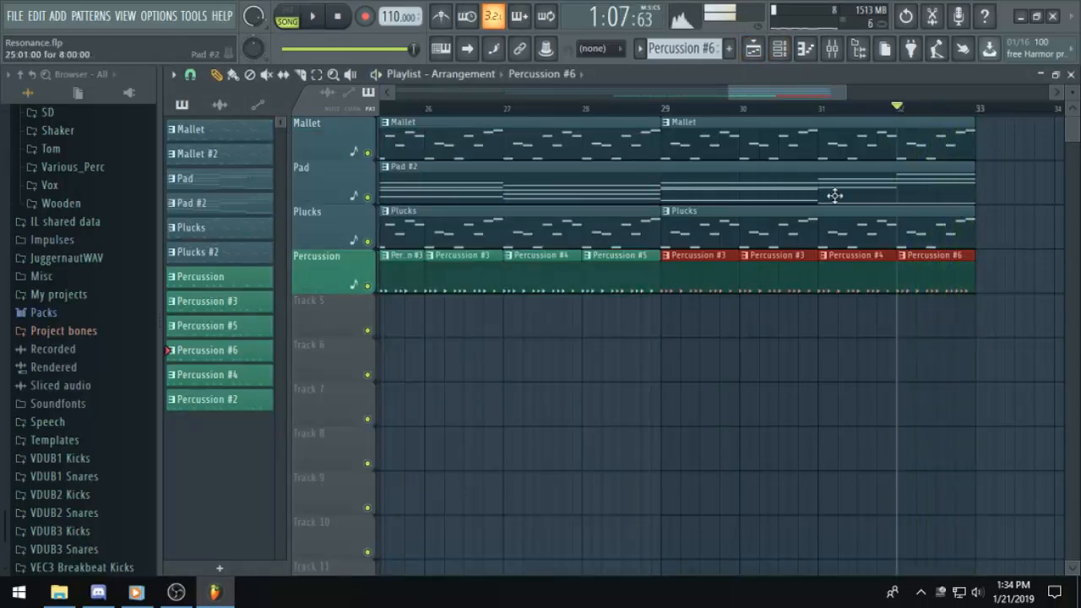
Deselect the duplicated percussion clips and replace the Mallet clip at bar 29 with Mallet #2.
scroll(820, 164, down, 6)
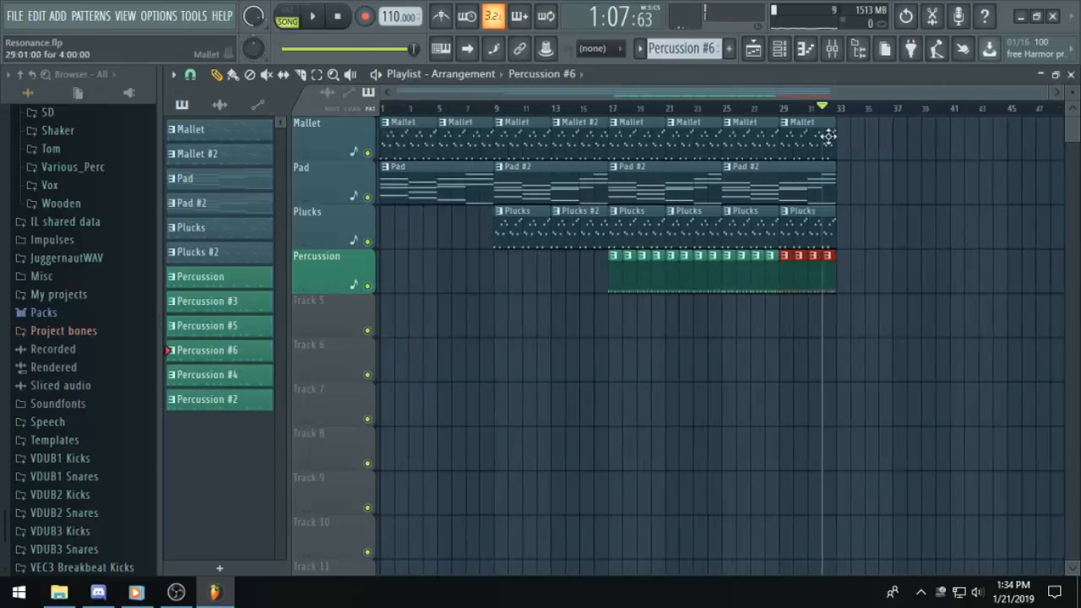
click(845, 113)
ctrl+click(844, 113)
click(840, 113)
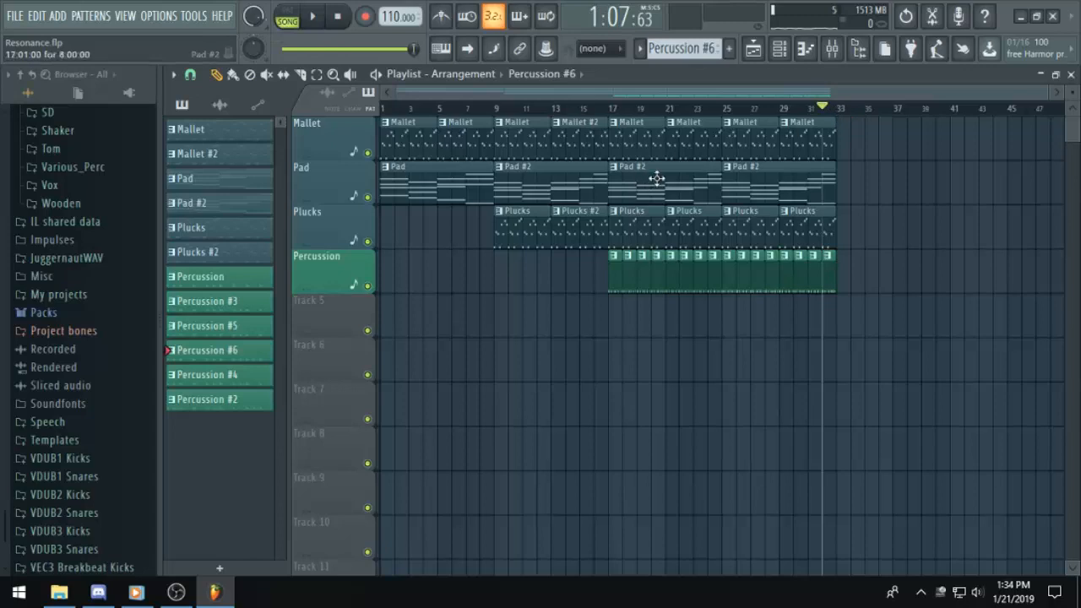
click(598, 138)
right_click(795, 138)
click(797, 136)
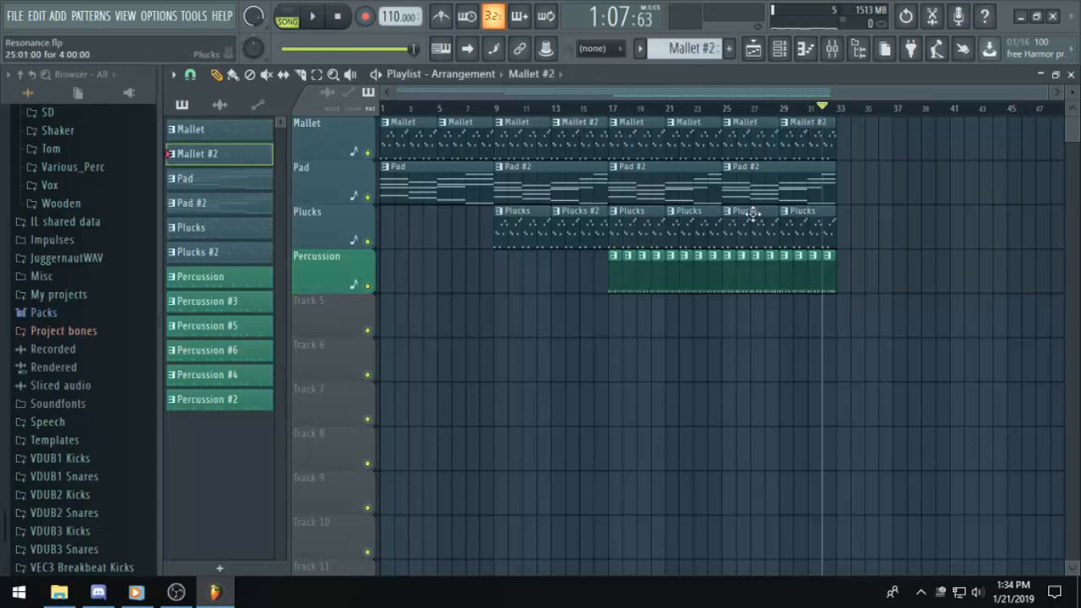
Replace the Plucks clip at bar 29 with Plucks #2.
right_click(802, 237)
click(585, 227)
drag(935, 229, 804, 237)
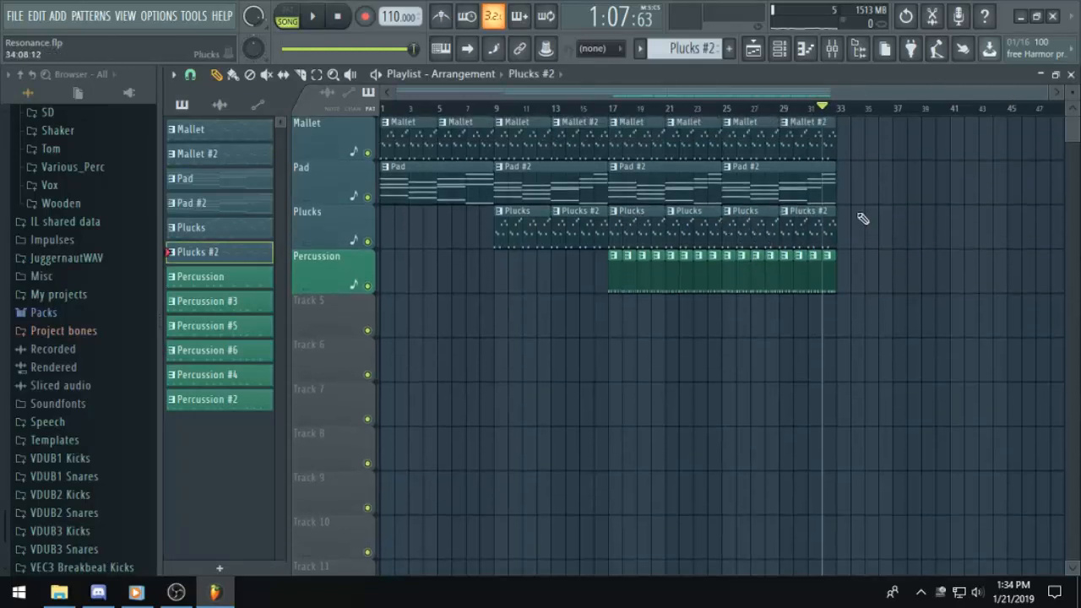
Place a Mallet clip at bar 33 on the Mallet track and make it unique.
click(480, 148)
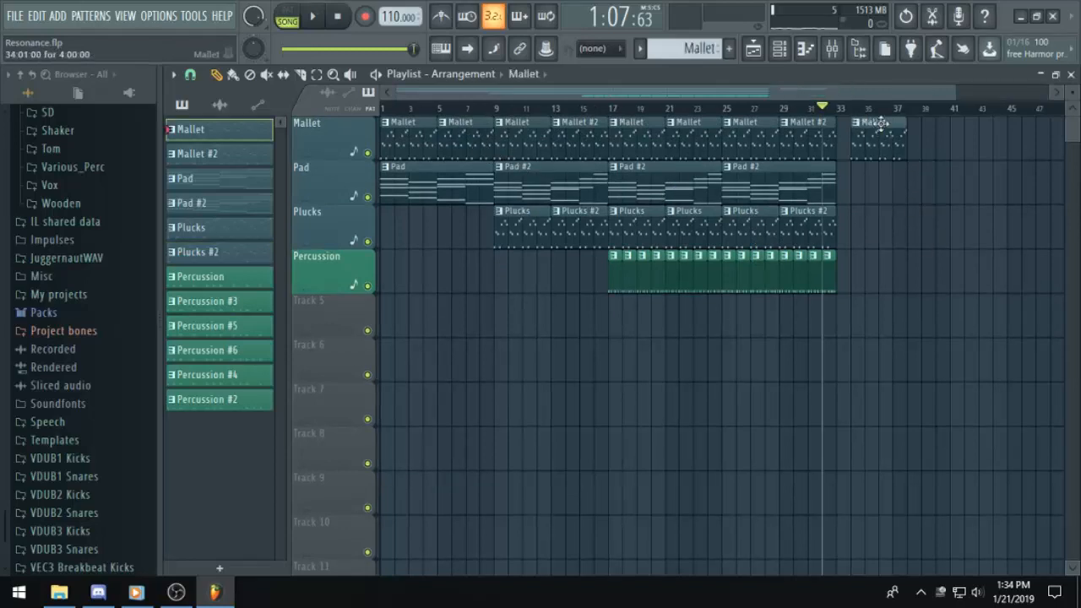
click(852, 131)
click(848, 127)
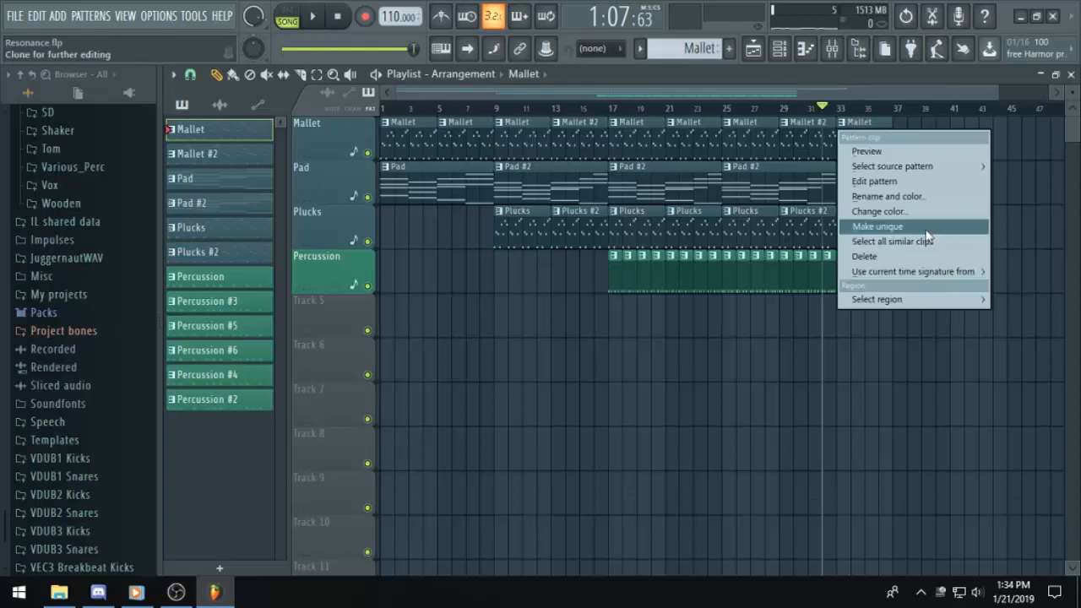
click(899, 229)
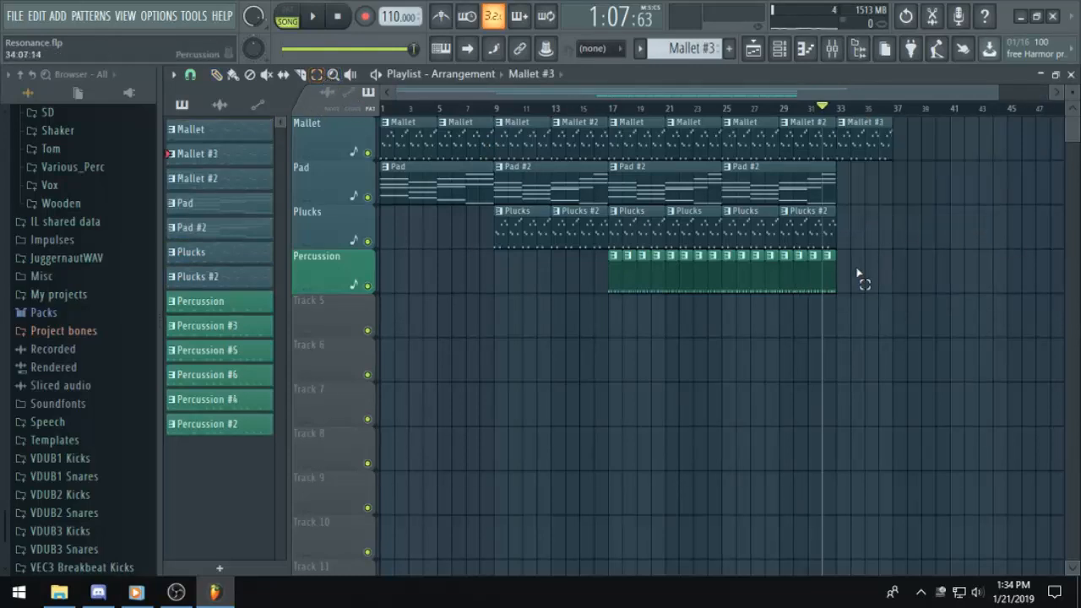
Duplicate the eight percussion clips of bars 25 to 32 so the copies start at bar 33.
drag(857, 279, 735, 275)
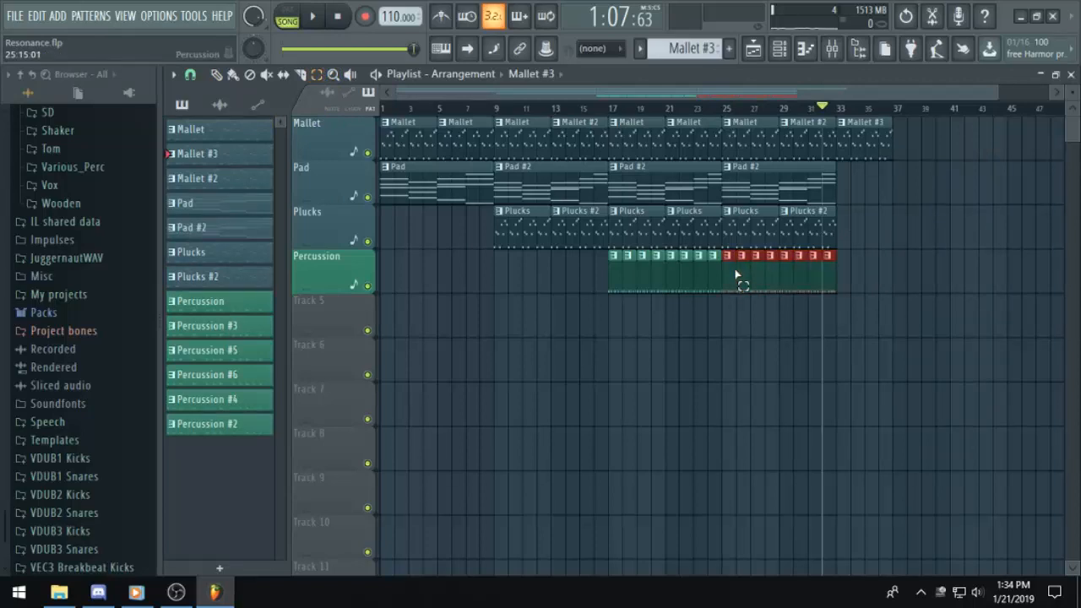
key(ctrl+b)
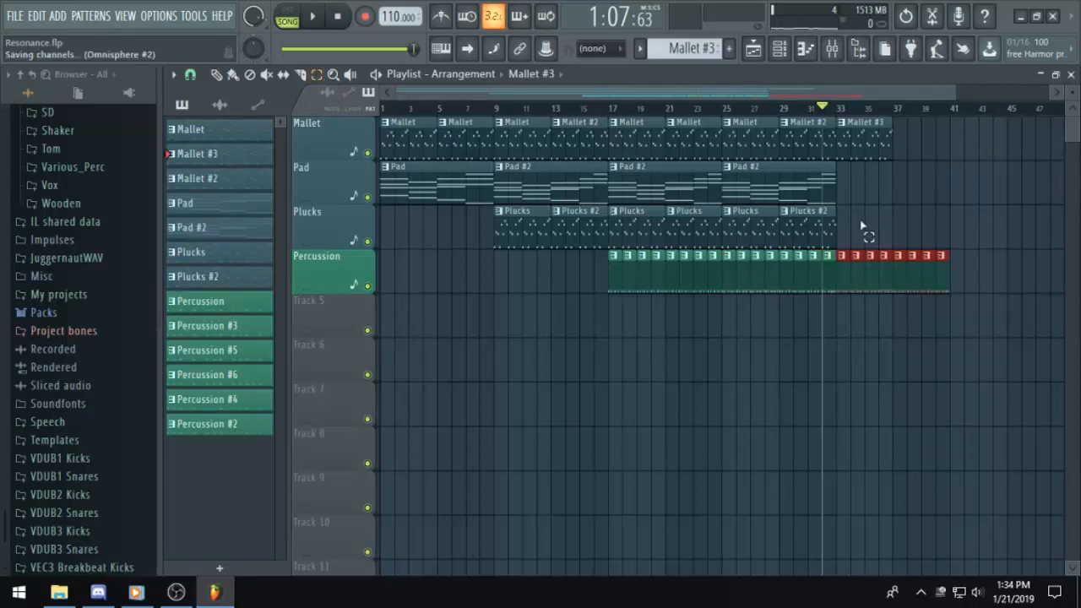
click(217, 74)
Transpose all notes of the Mallet #3 pattern down one semitone so the lowest notes sit on D4.
double_click(875, 152)
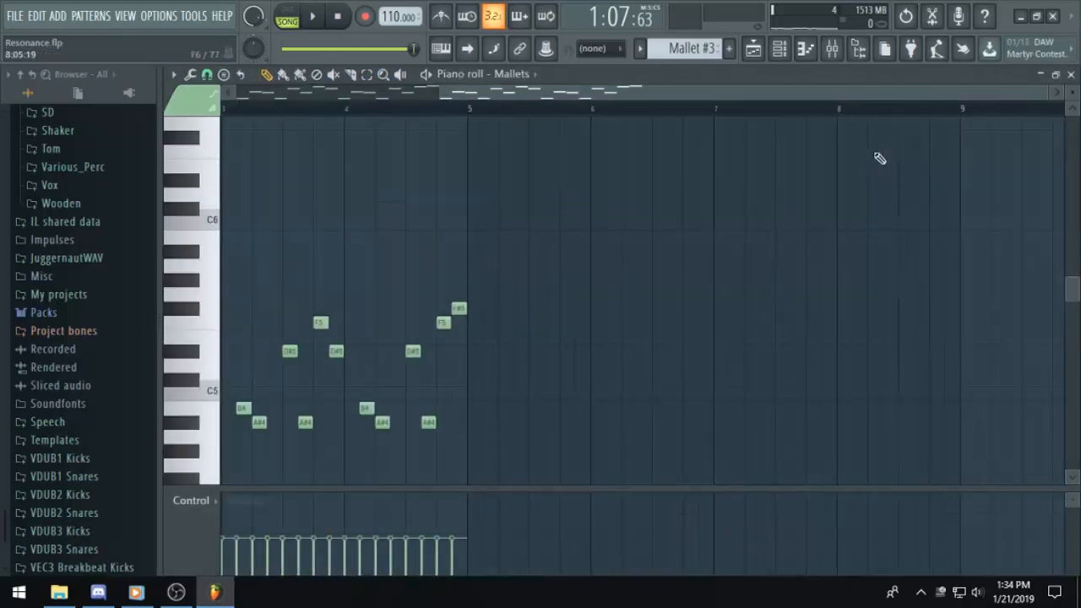
scroll(553, 265, down, 2)
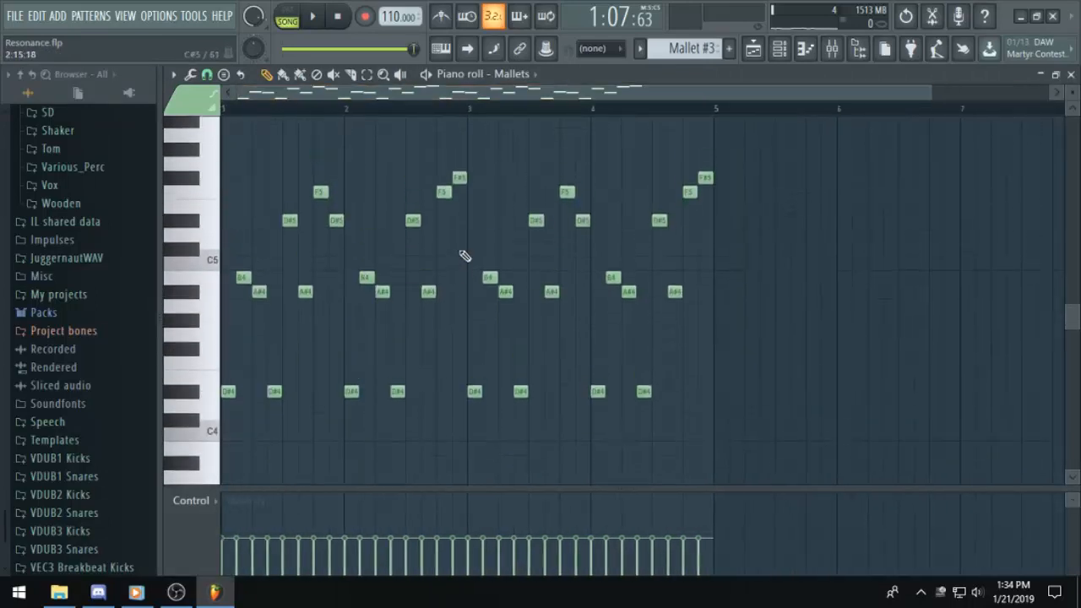
click(460, 178)
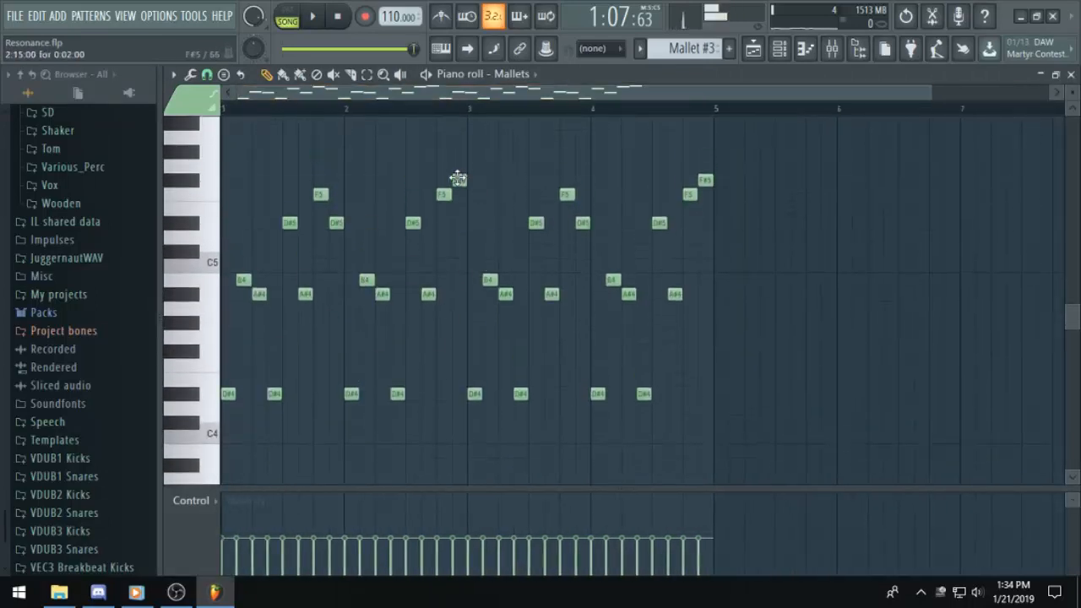
click(757, 53)
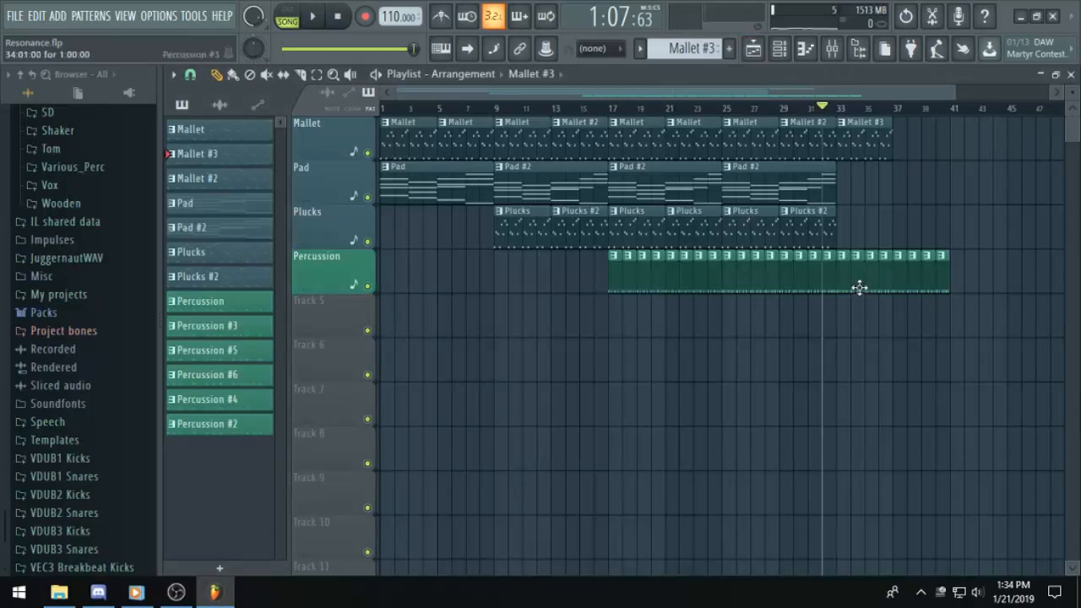
scroll(859, 287, up, 3)
drag(837, 91, 873, 82)
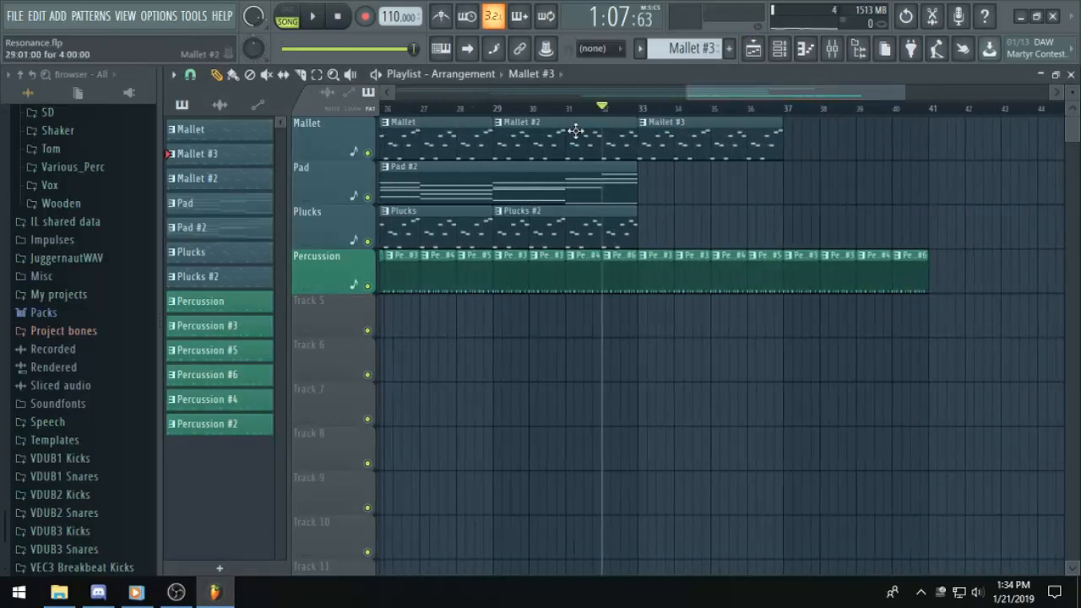
double_click(662, 149)
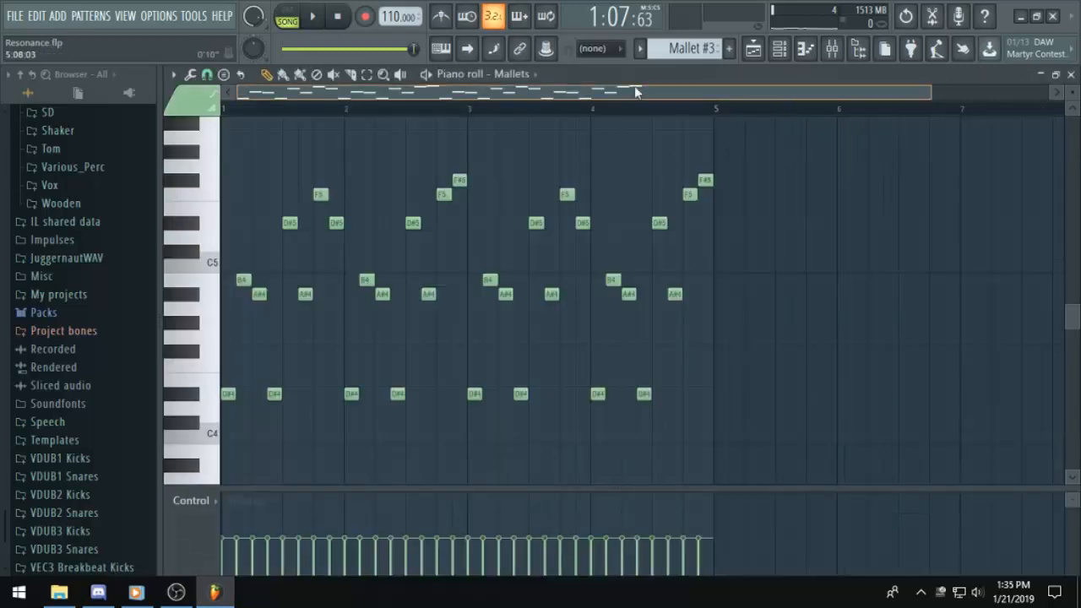
key(ctrl+a)
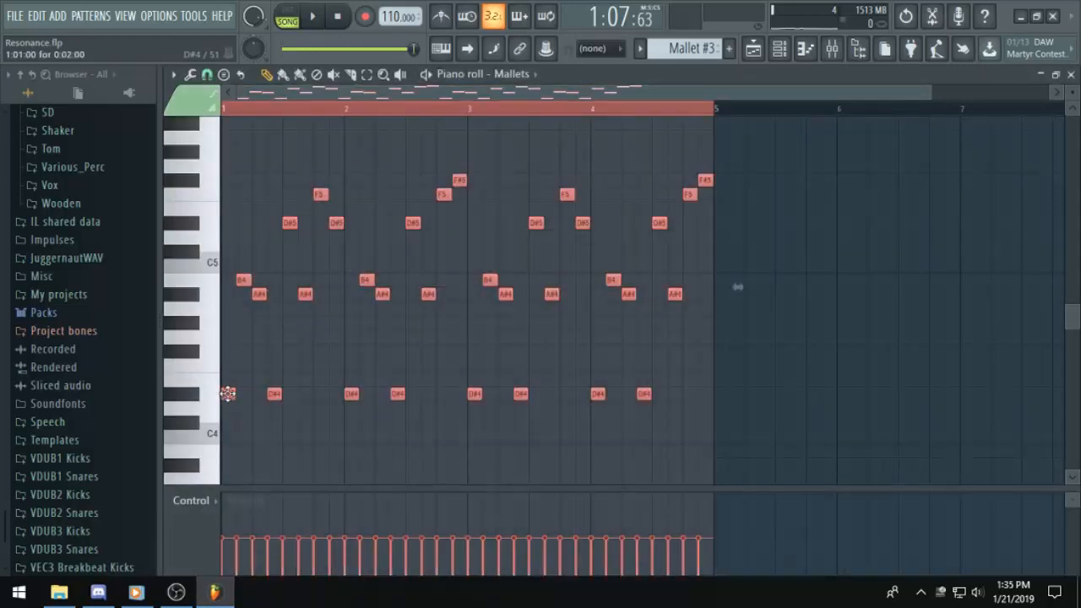
drag(228, 393, 227, 407)
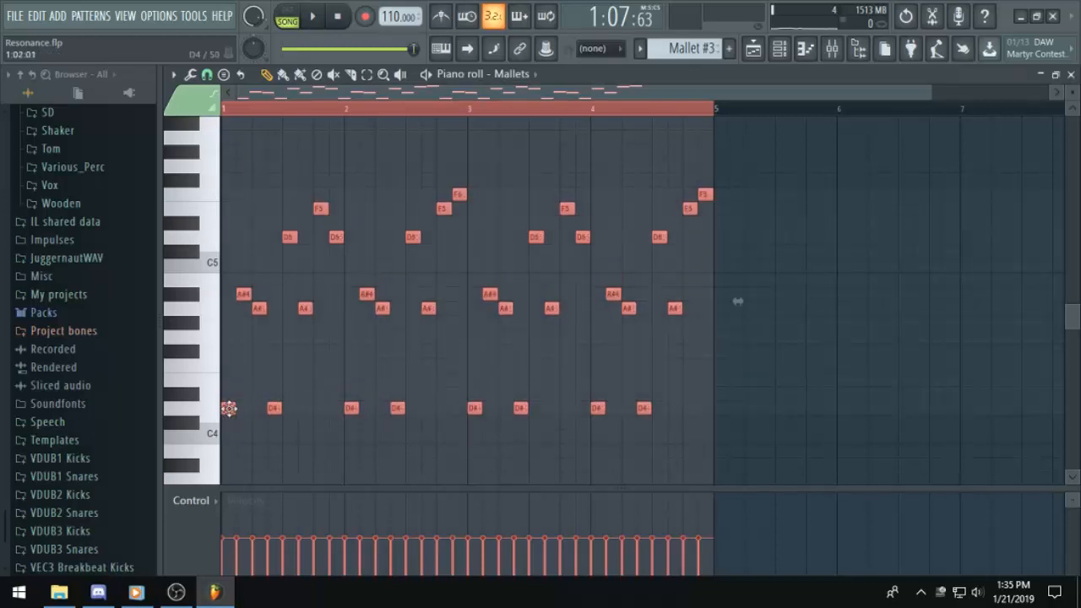
click(752, 51)
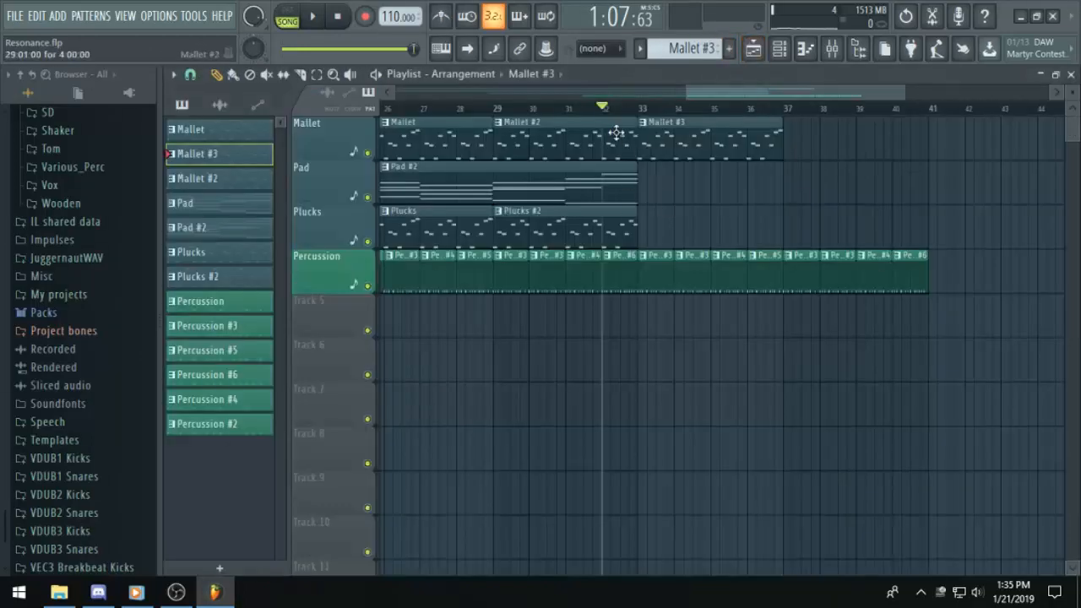
Find Lev_Reverse_Crash_01 in the Black Octopus Leviathan reverse cymbal samples and place it on Track 5 at bar 31.
scroll(93, 292, up, 5)
scroll(68, 289, up, 12)
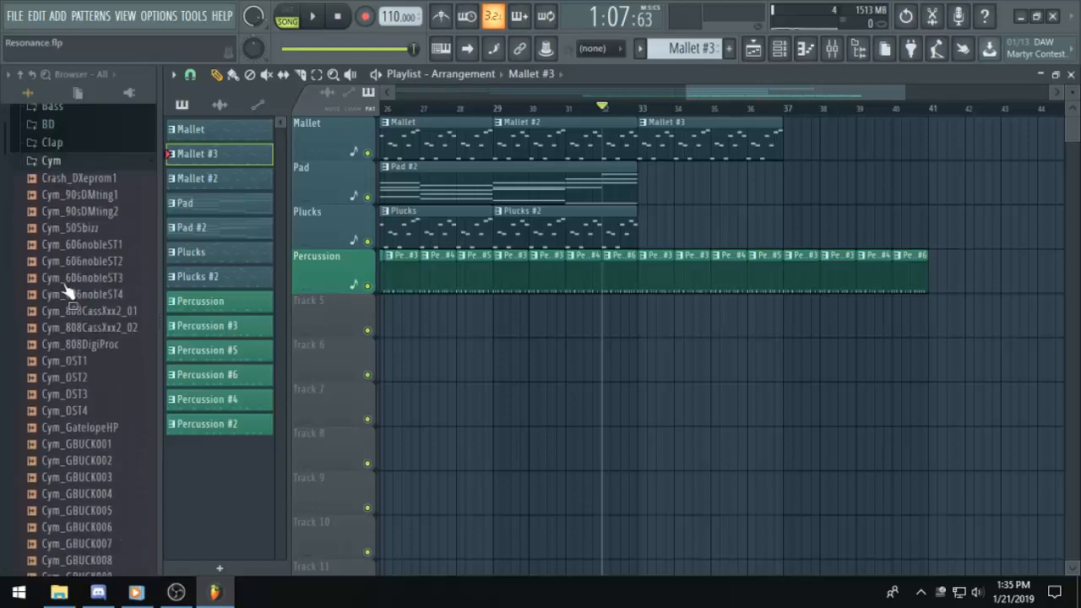
click(113, 282)
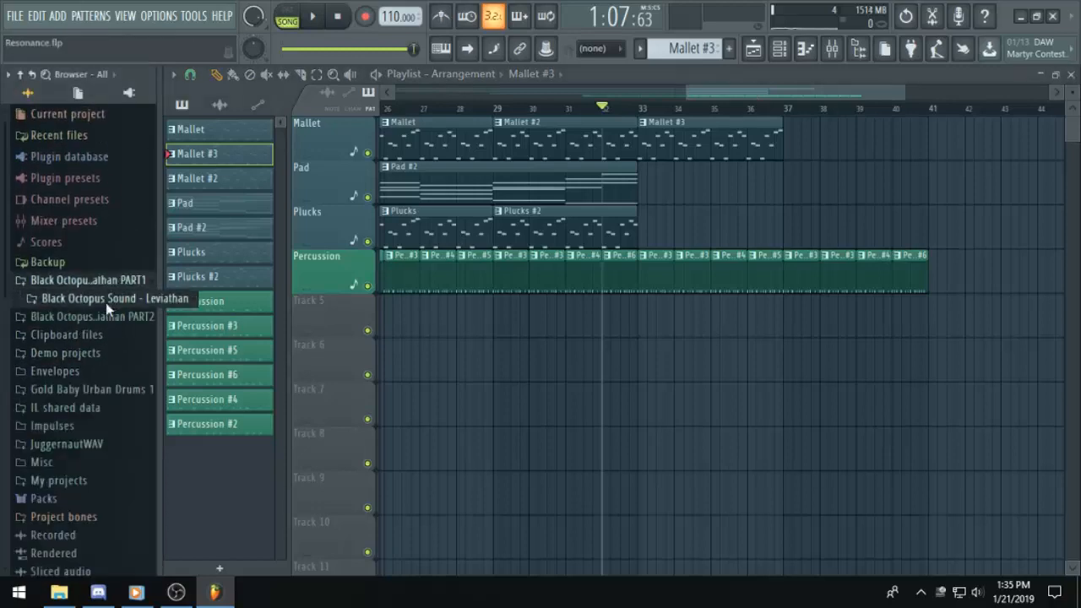
click(106, 303)
click(84, 294)
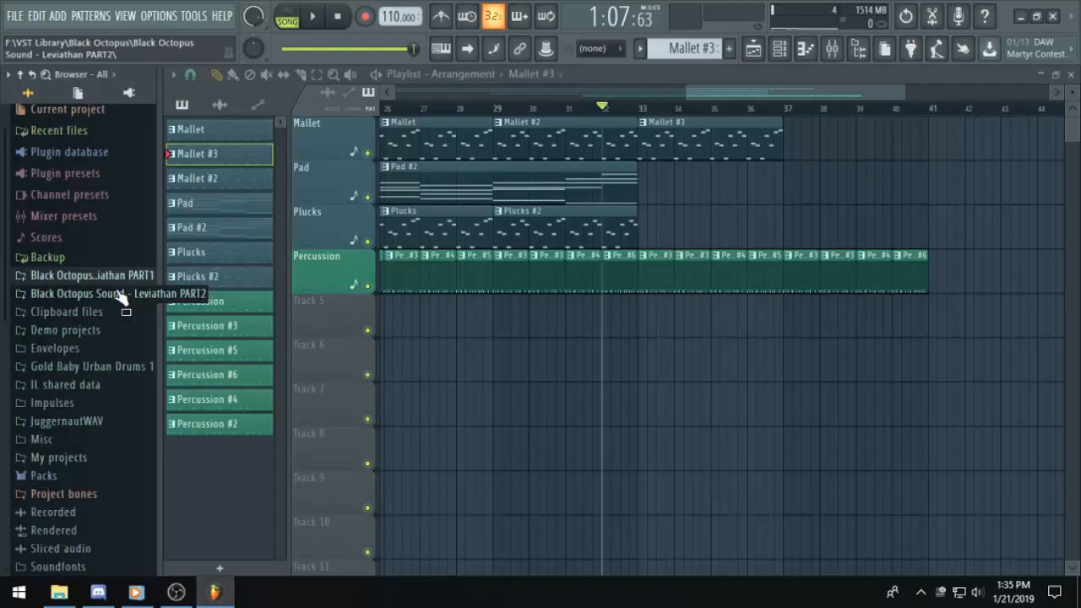
click(86, 294)
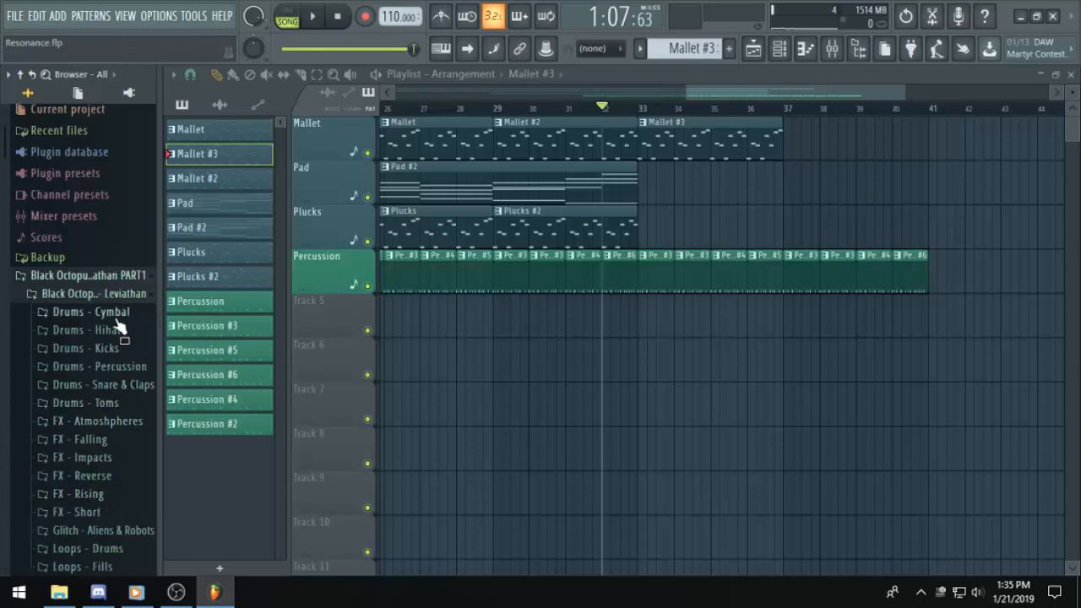
click(117, 318)
click(118, 347)
drag(113, 318, 646, 310)
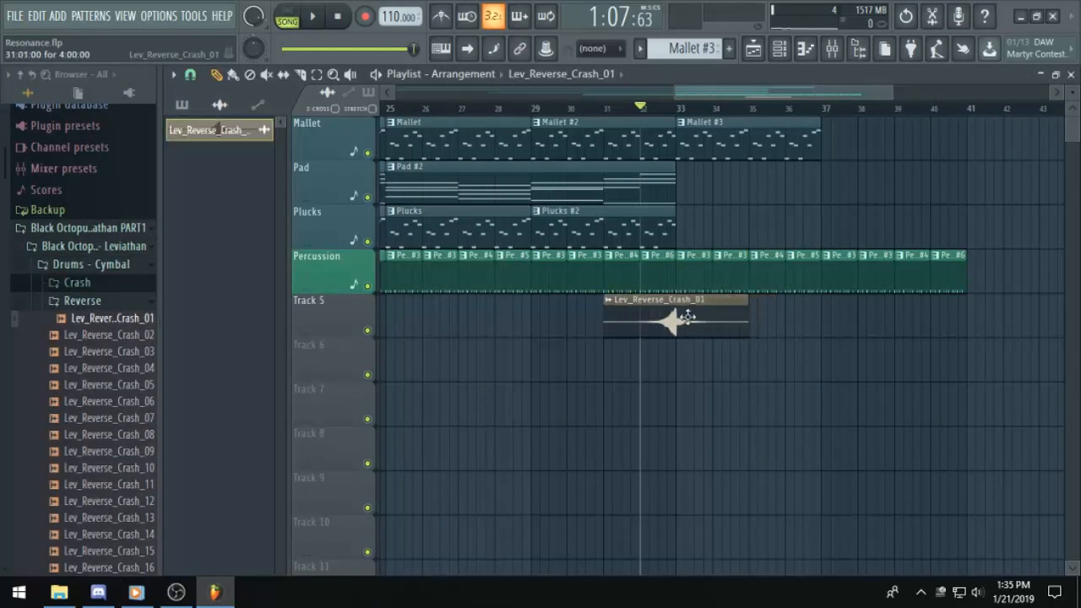
Set the Lev_Reverse_Crash_01 channel volume to 52% (-12.0 dB) and play the song from bar 31.
double_click(687, 316)
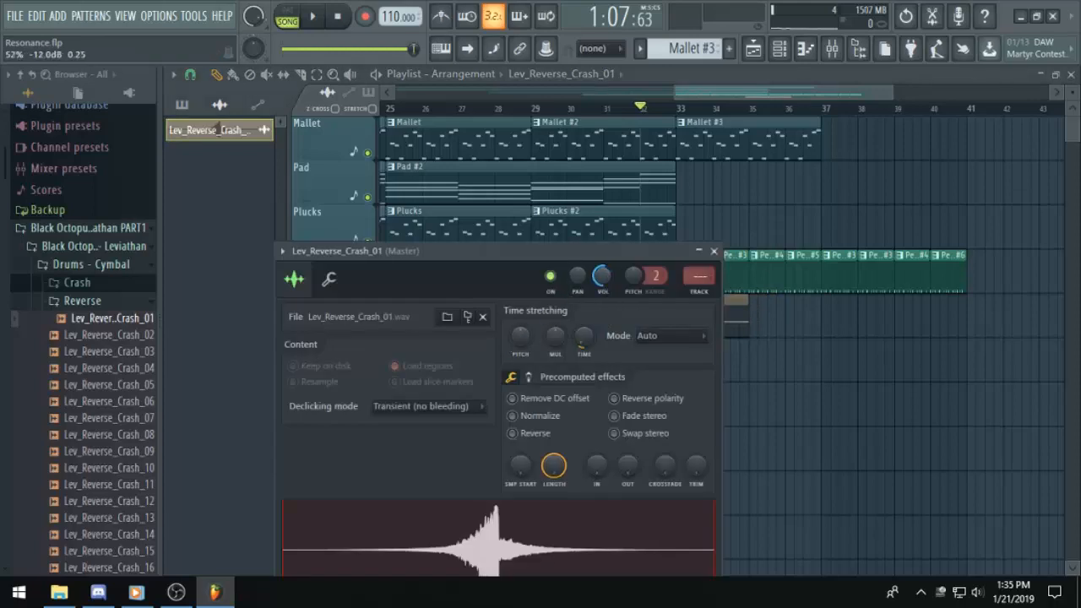
click(721, 95)
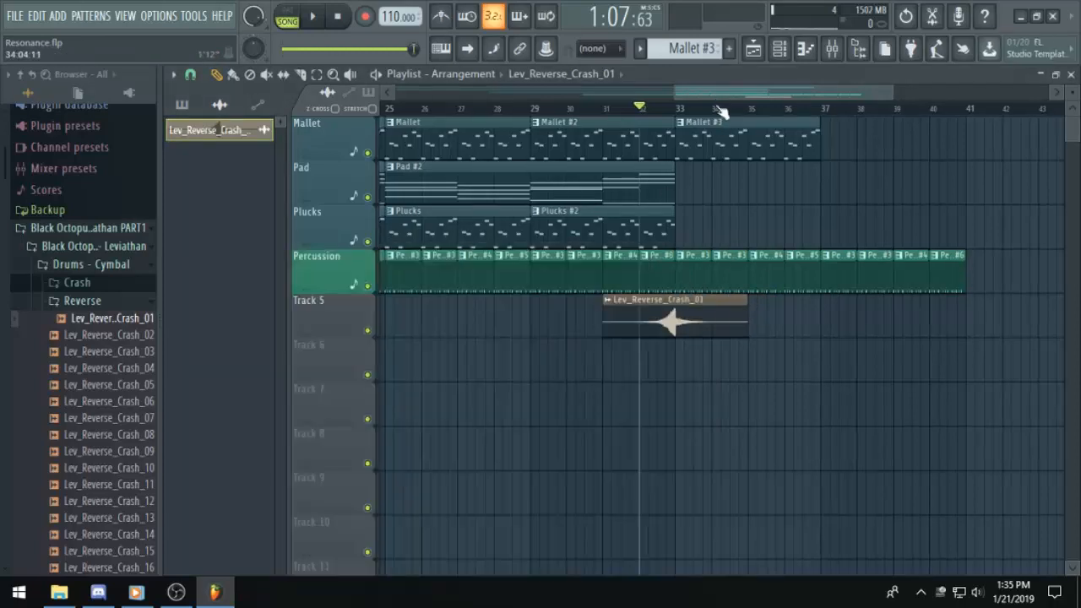
click(716, 125)
drag(629, 116, 737, 123)
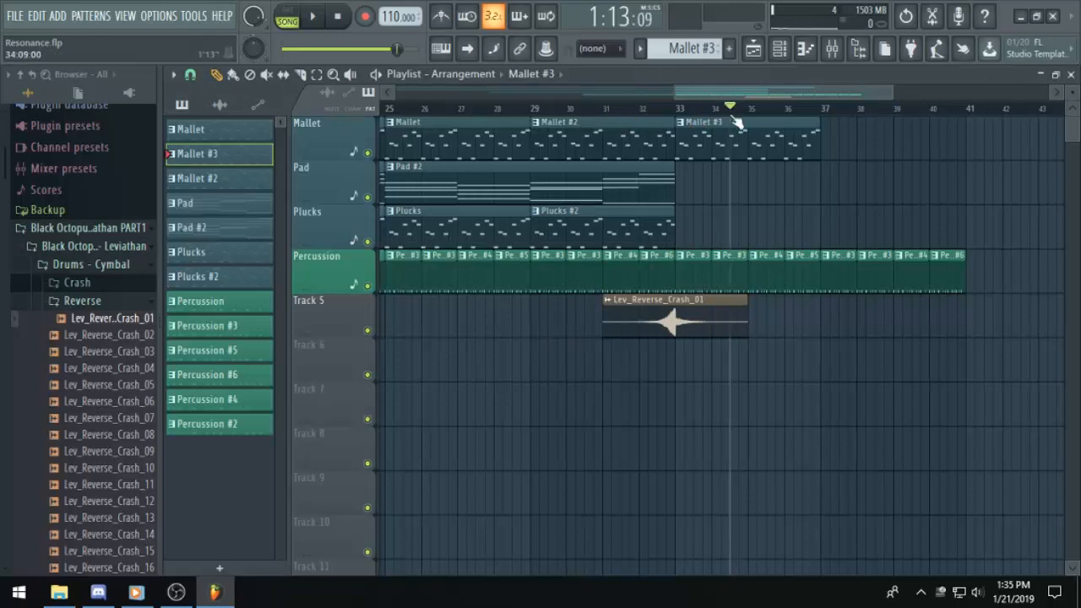
click(614, 111)
key(space)
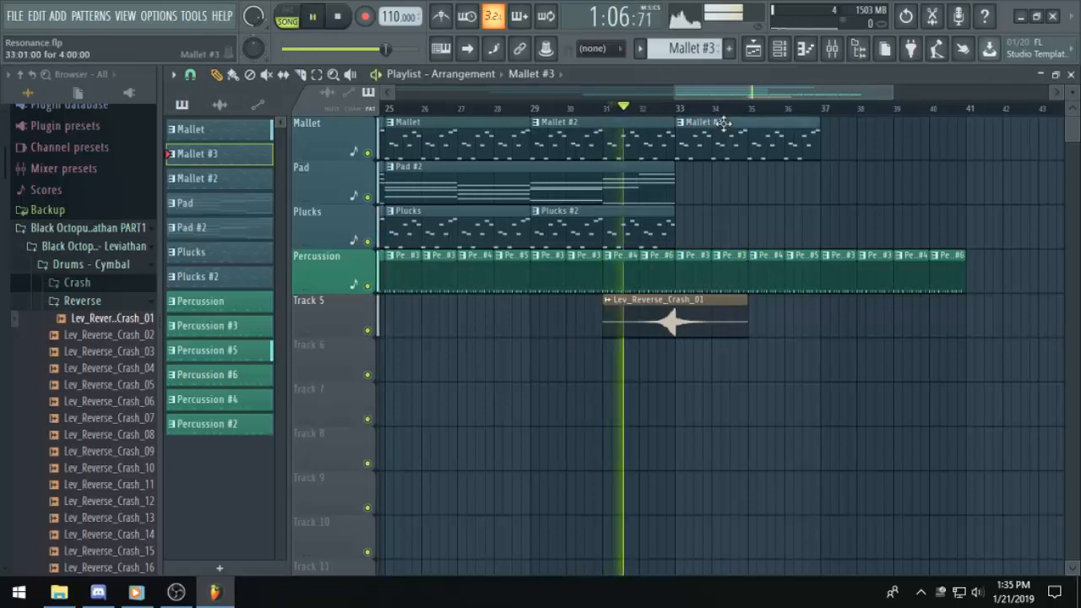
Transpose all Mallet #3 notes upward during playback until the lowest notes sit on F4, and return to the playlist.
double_click(722, 124)
drag(644, 92, 478, 103)
key(ctrl+a)
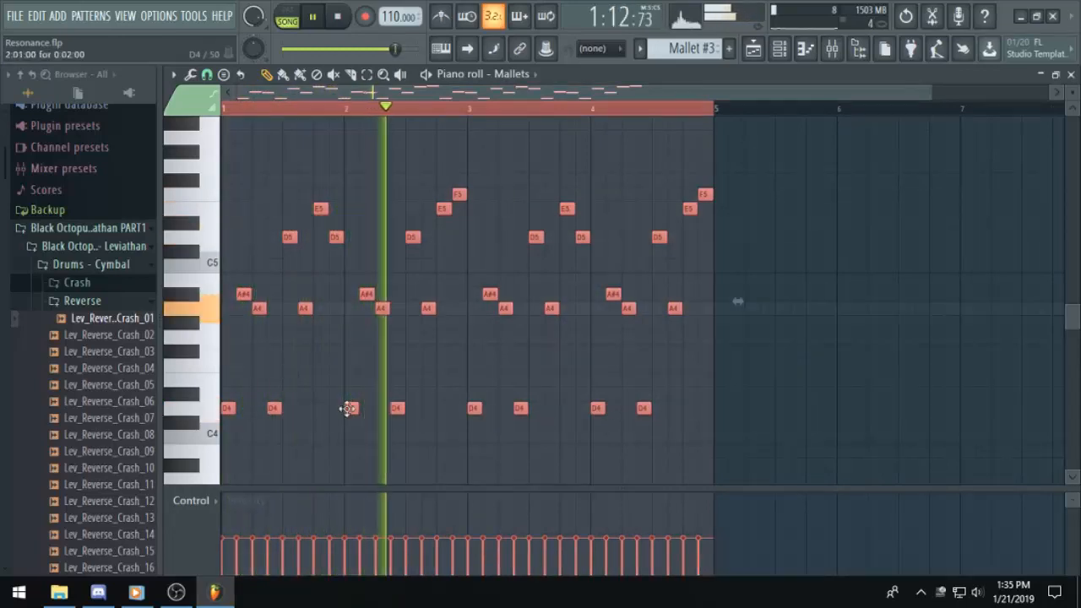
key(space)
drag(227, 406, 215, 366)
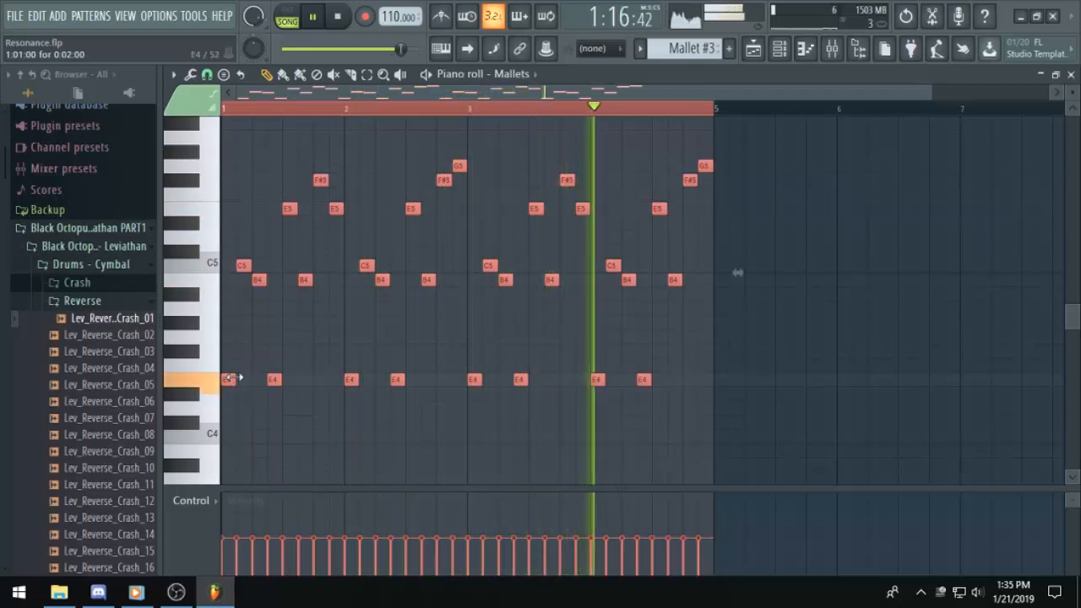
drag(227, 381, 229, 366)
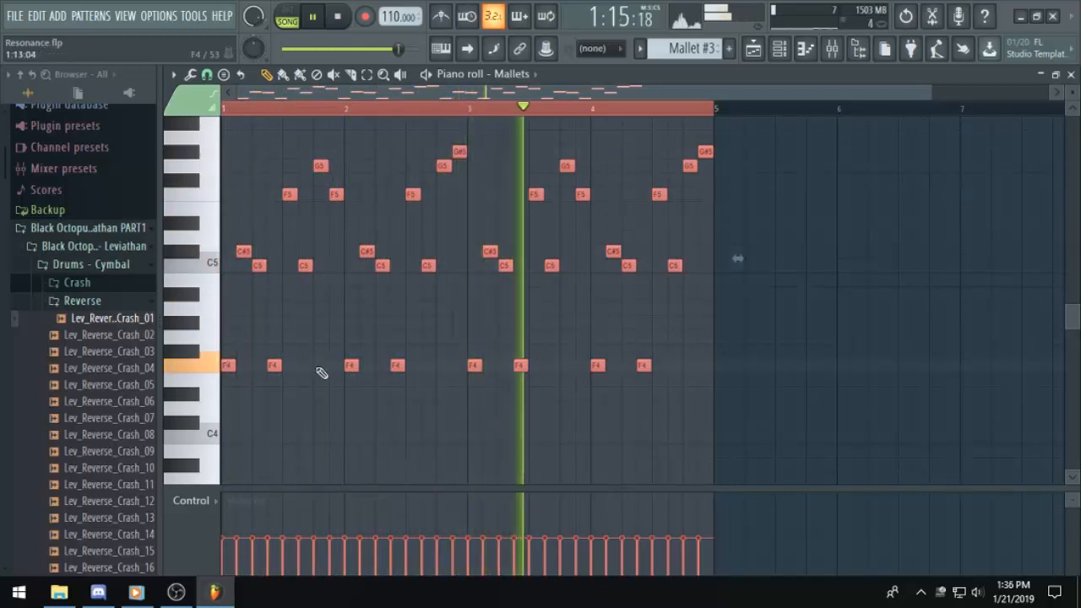
key(space)
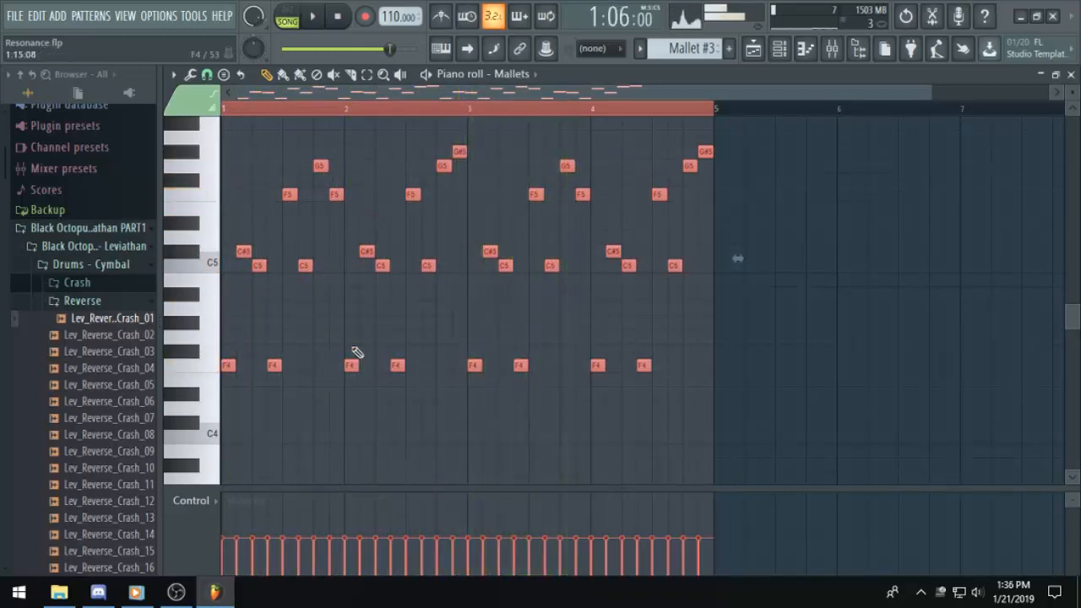
click(770, 52)
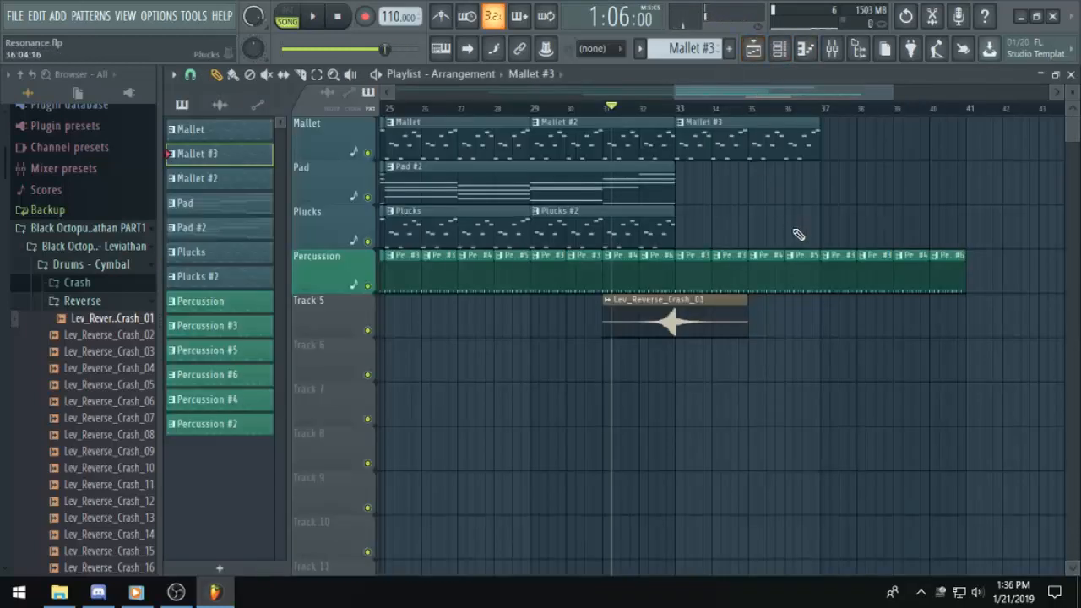
Place a Pad #2 clip at bar 33 on the Pad track and make it unique.
click(632, 181)
click(736, 181)
drag(895, 191, 833, 195)
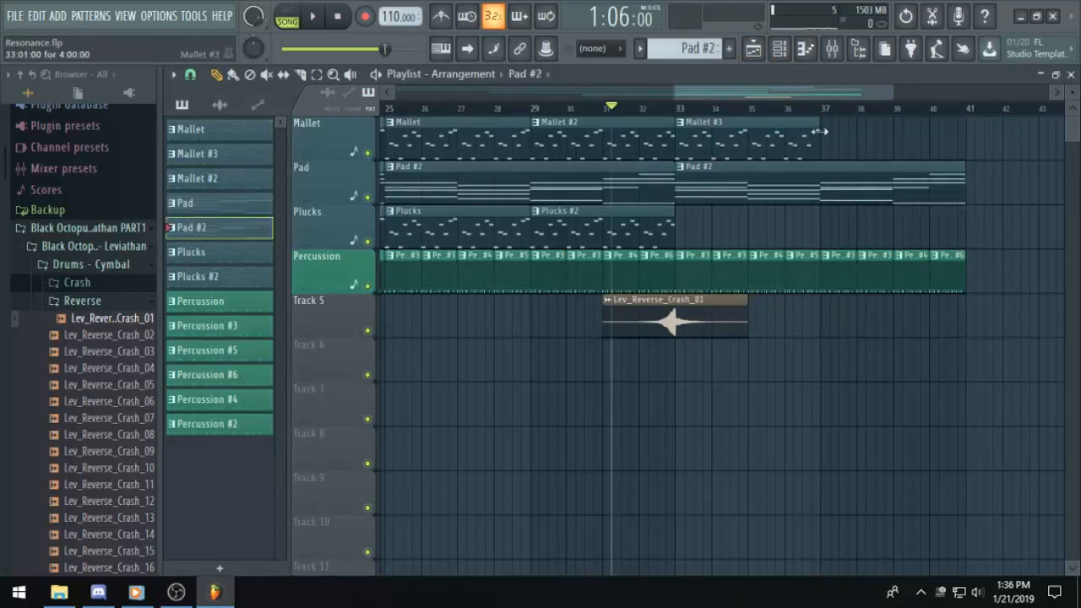
scroll(819, 131, left, 5)
scroll(740, 95, right, 4)
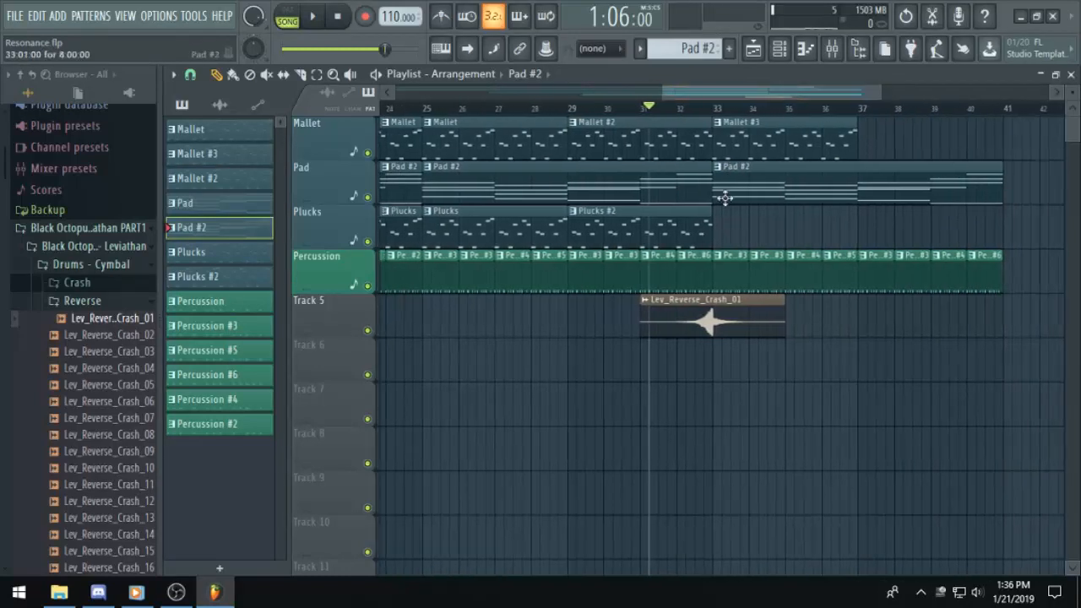
click(727, 167)
click(739, 270)
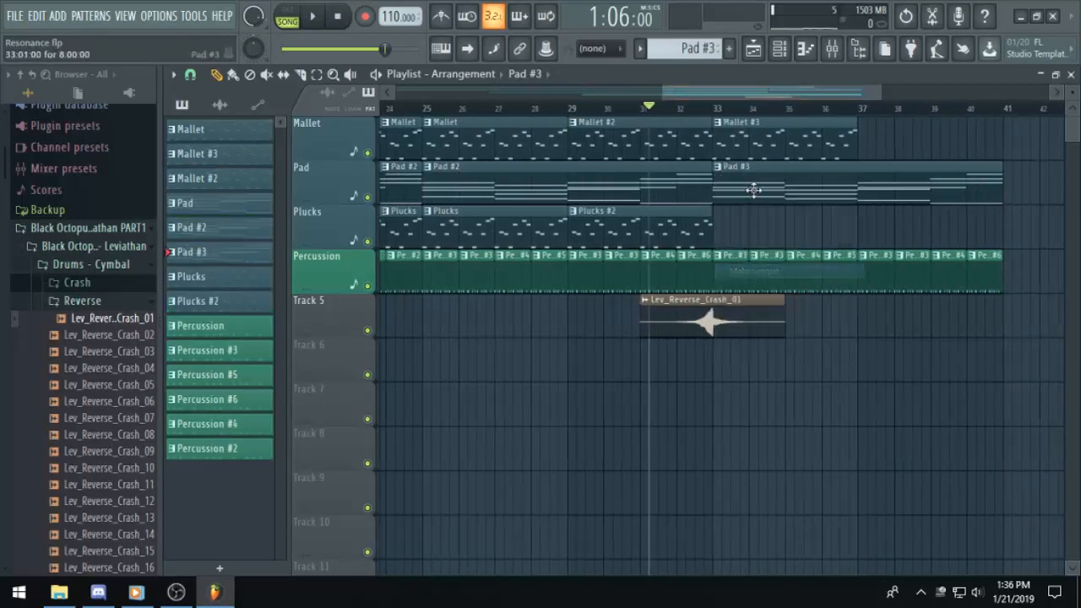
Transpose all notes of the Pad #3 pattern up two semitones and return to the playlist.
double_click(760, 196)
key(ctrl+a)
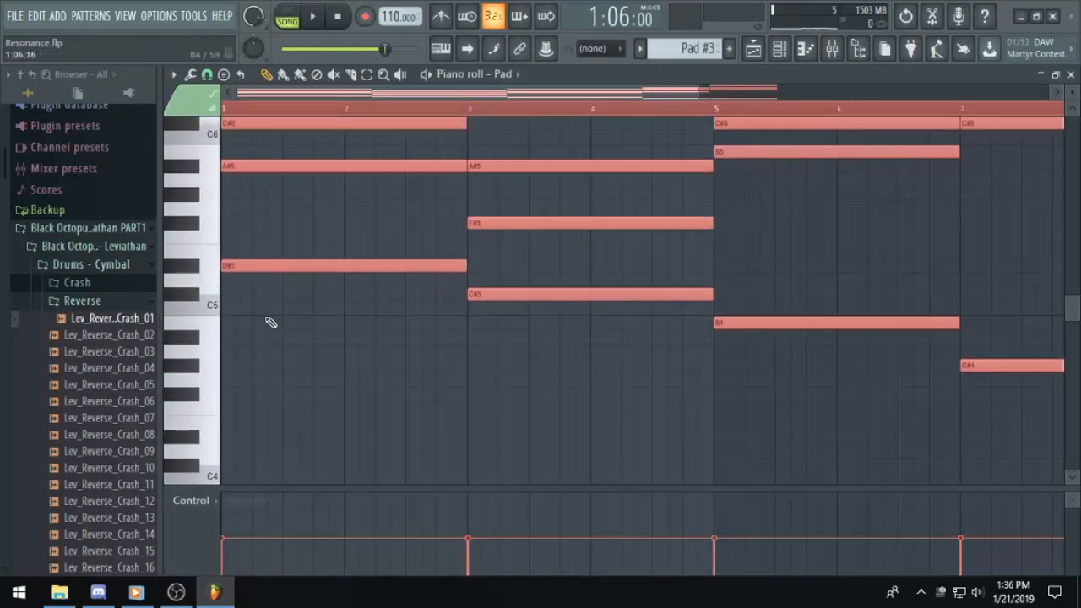
drag(243, 265, 229, 235)
scroll(313, 266, up, 3)
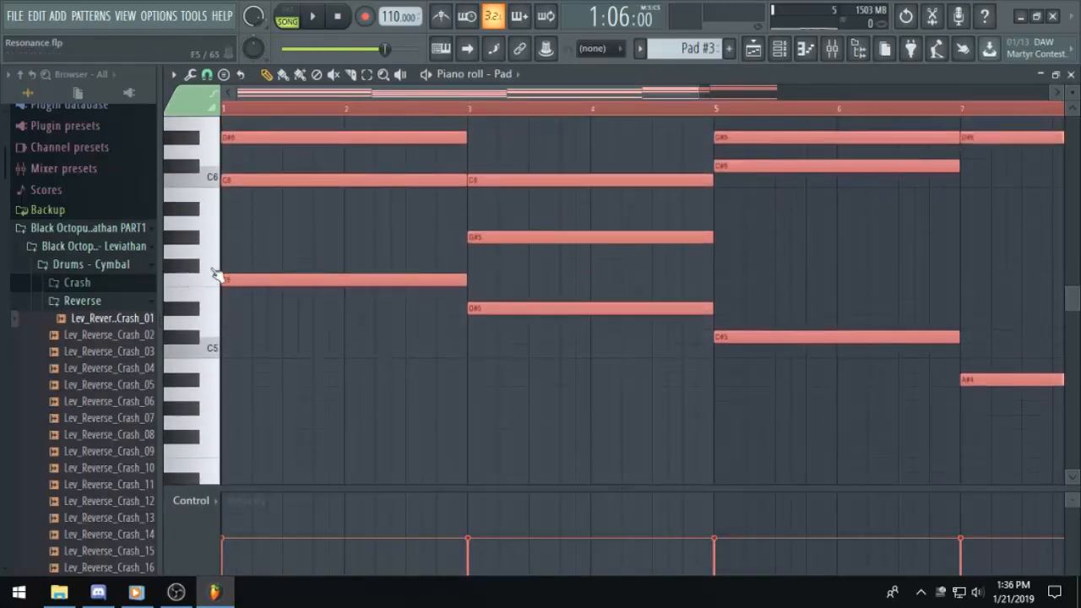
click(768, 61)
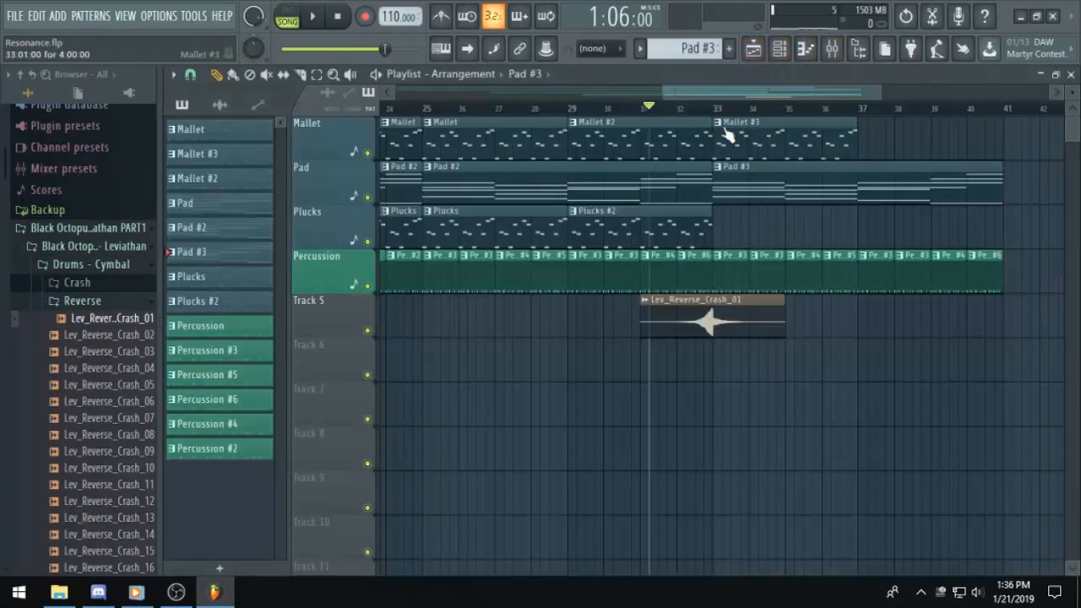
Play the transition into bar 33 and add another Mallet #3 clip at bar 37 on the Mallet track.
key(space)
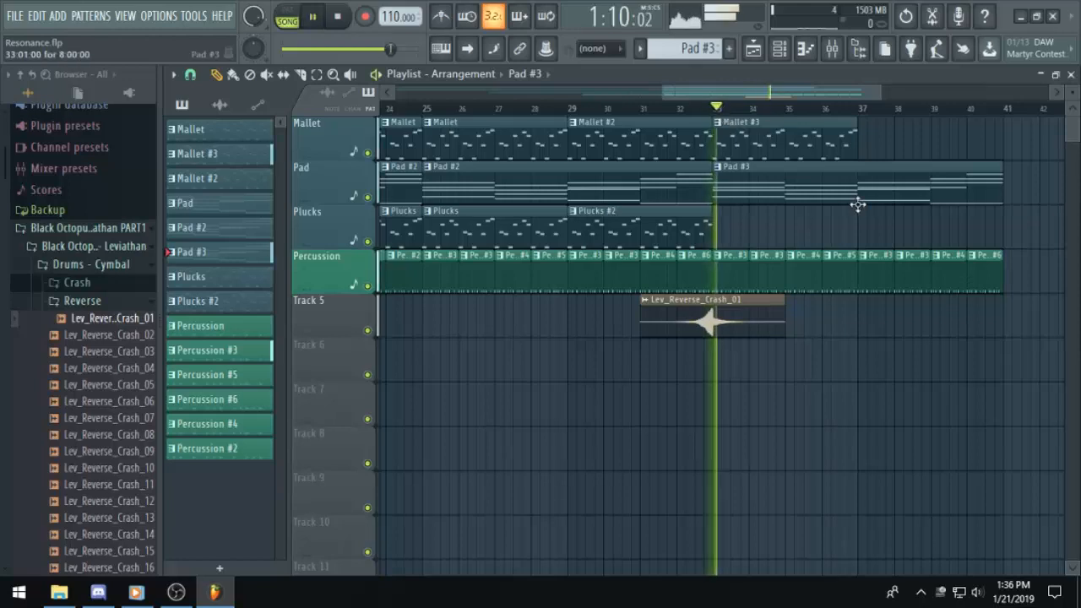
click(839, 151)
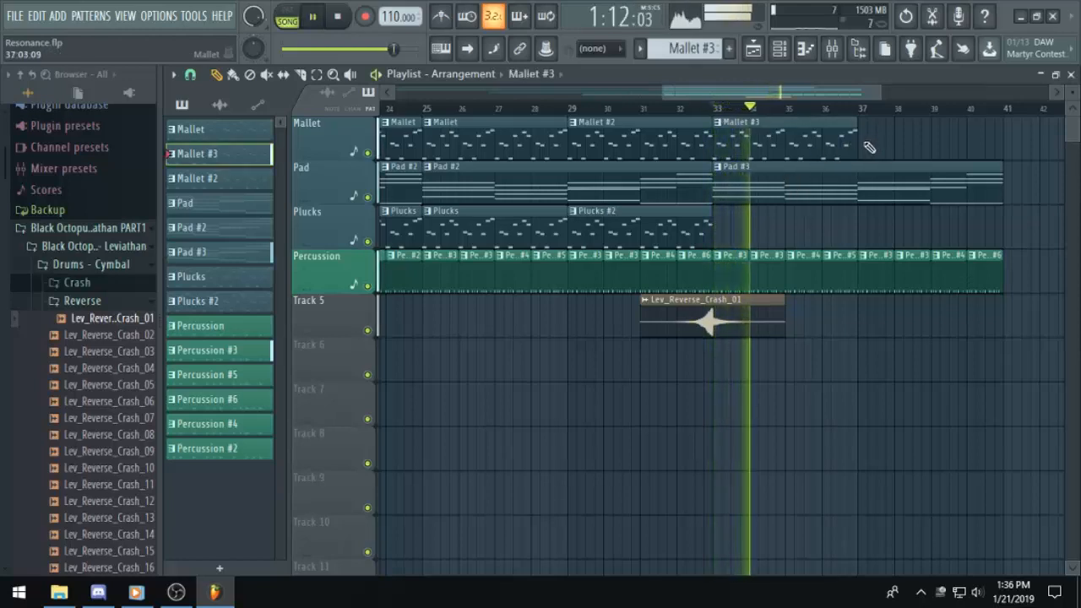
click(864, 140)
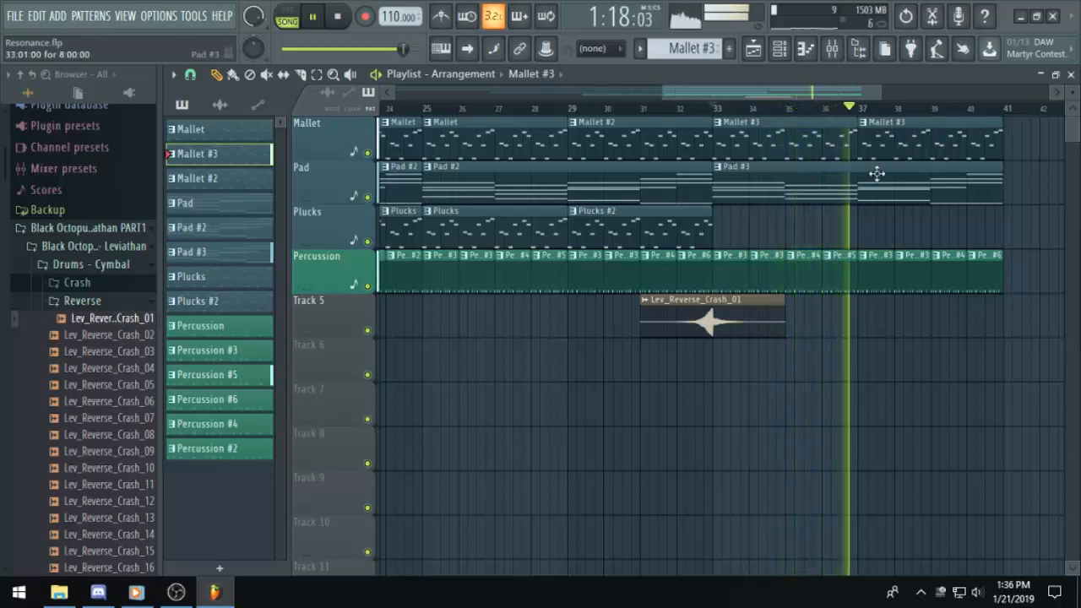
scroll(891, 164, down, 3)
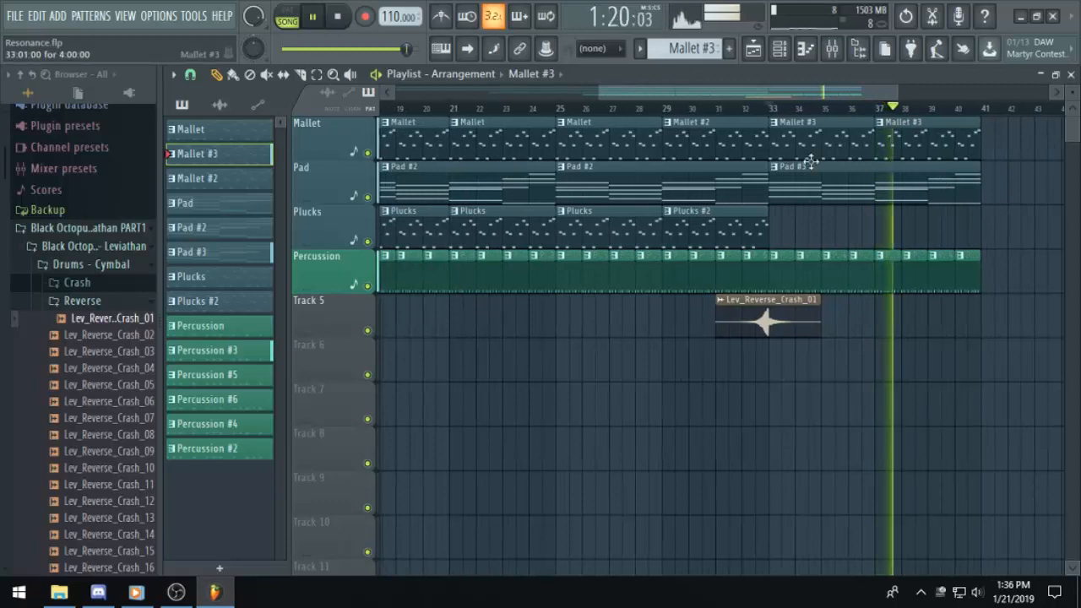
Stop playback and move the two Mallet #3 clips and the Pad #3 clip from bar 33 out to bar 51.
scroll(808, 163, down, 2)
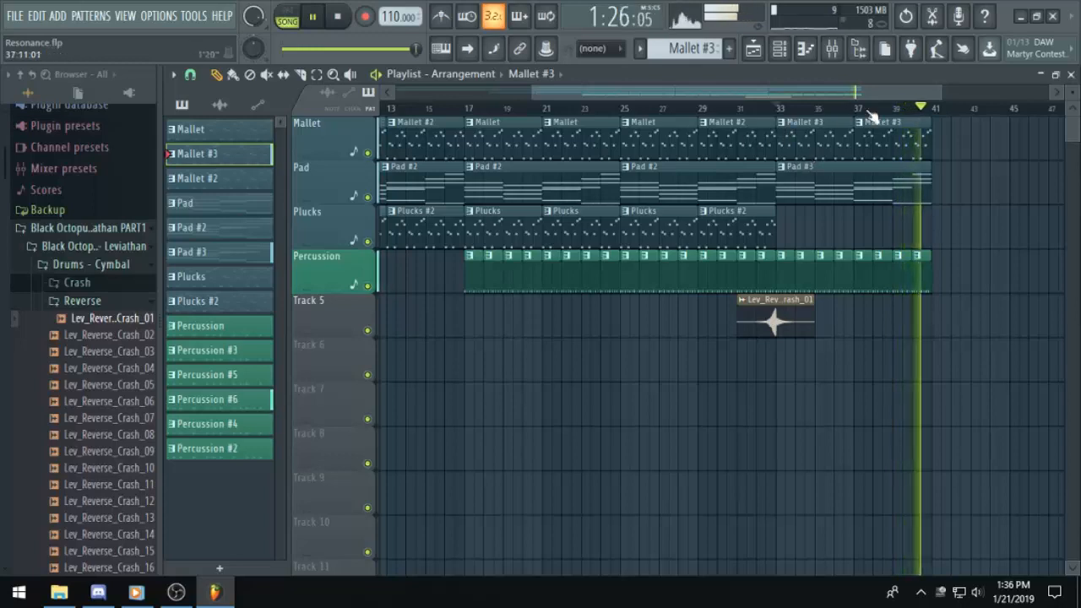
key(space)
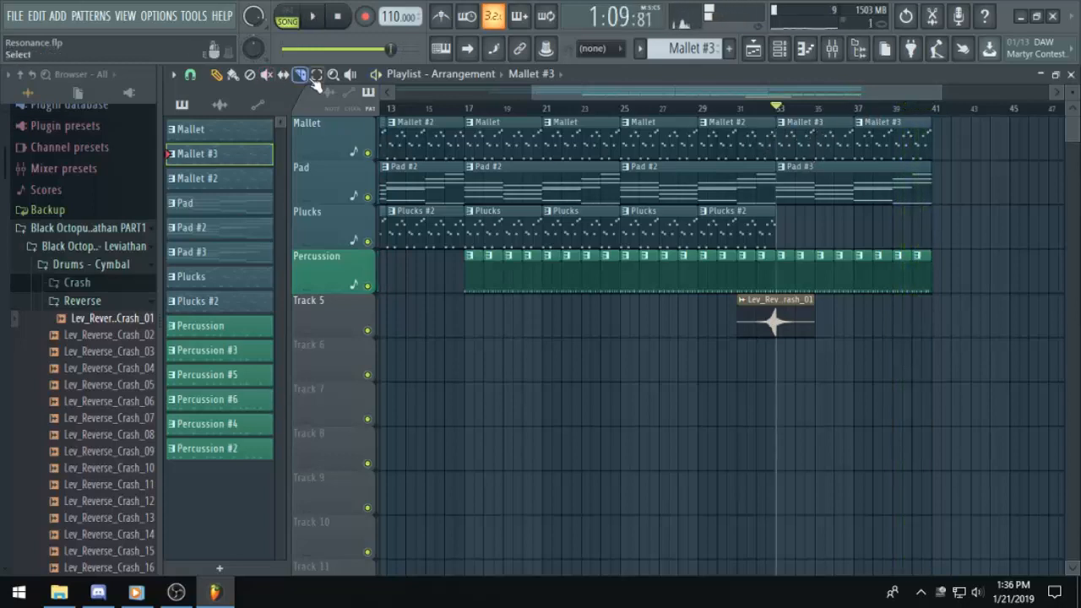
mouse_move(946, 249)
mouse_down()
mouse_move(816, 114)
mouse_move(776, 116)
mouse_move(1067, 154)
mouse_move(892, 163)
mouse_up()
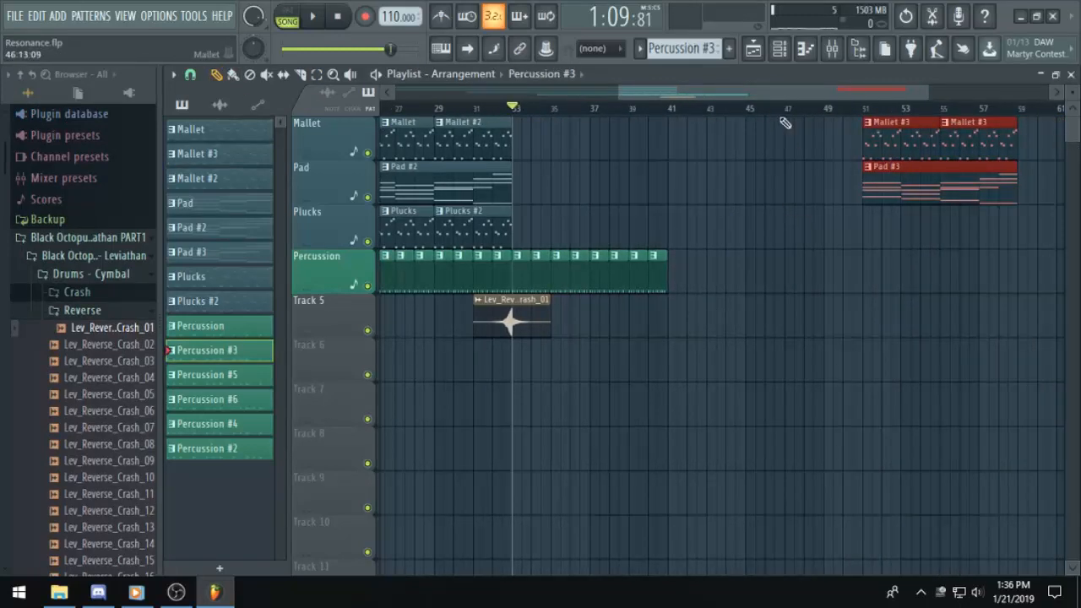
click(737, 158)
Place a new Mallet #3 clip at bar 33 on the Mallet track and make it unique.
click(660, 173)
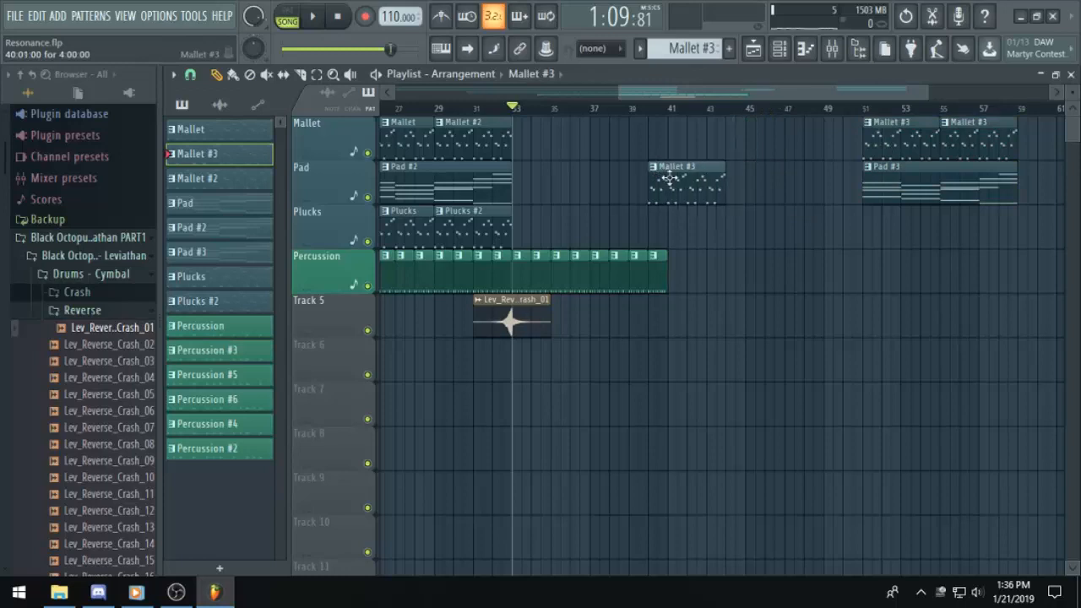
drag(669, 178, 569, 145)
scroll(537, 134, up, 2)
click(516, 125)
click(625, 228)
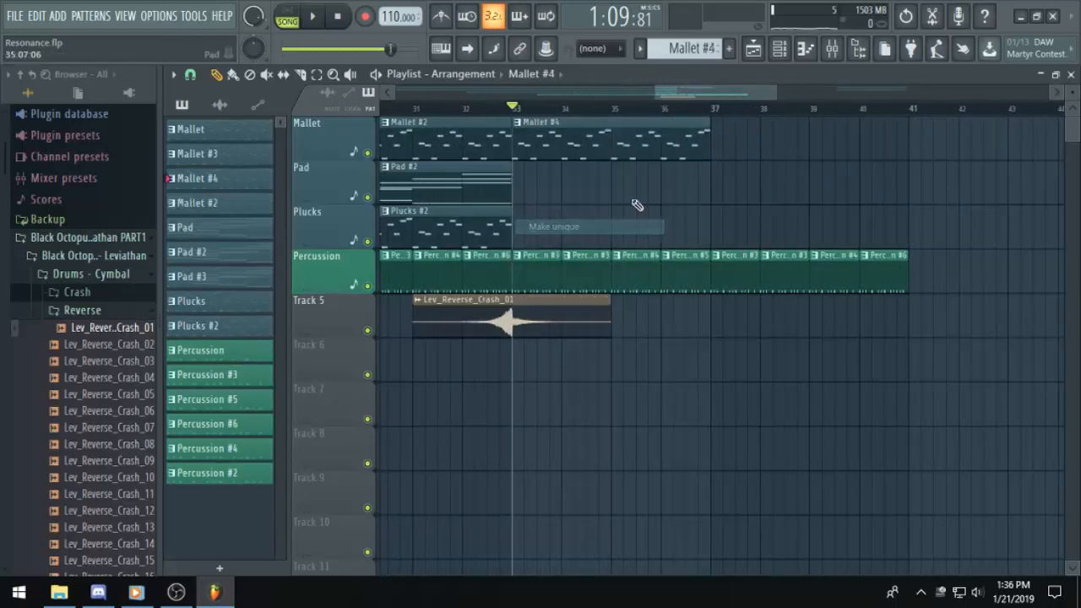
Delete all notes from the unique Mallet #4 pattern and return to the playlist.
double_click(575, 133)
key(ctrl+a)
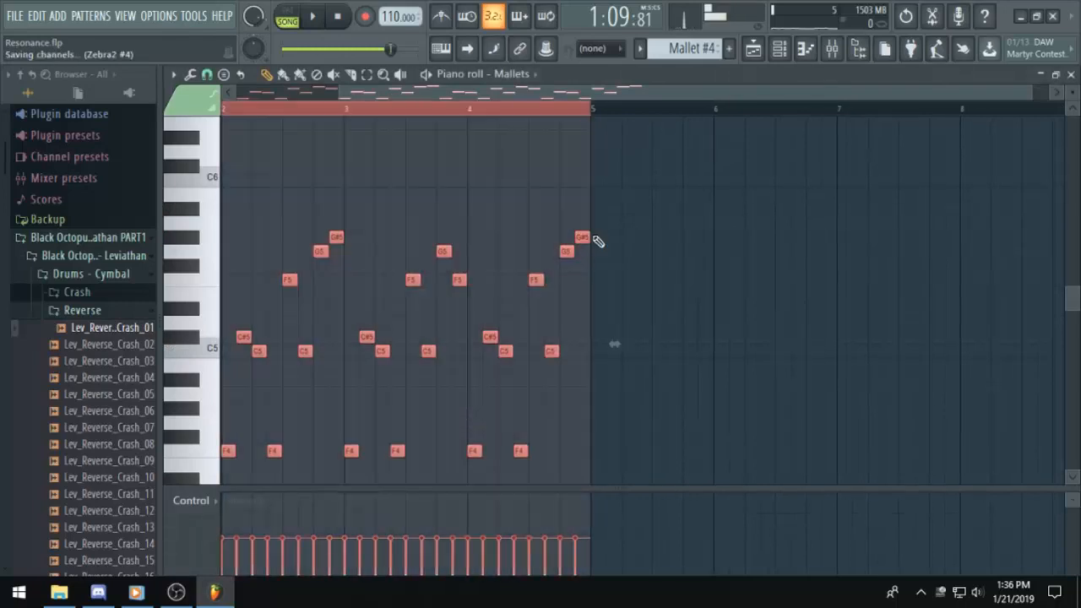
key(Delete)
click(764, 51)
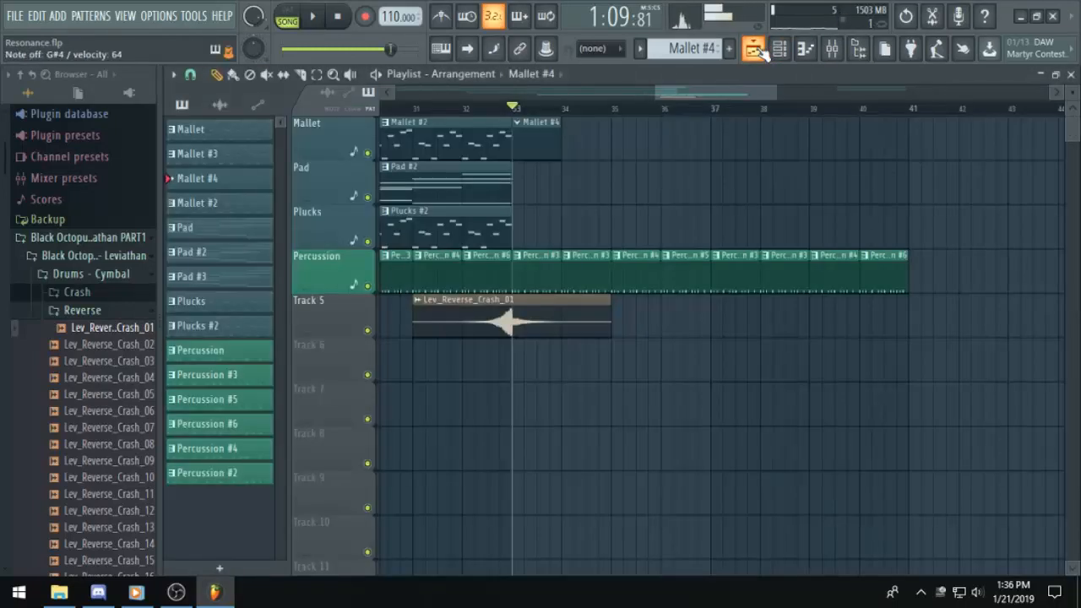
Play the arrangement from bar 31 through the percussion-only section up to about bar 41, then stop.
scroll(608, 127, up, 3)
scroll(664, 215, up, 1)
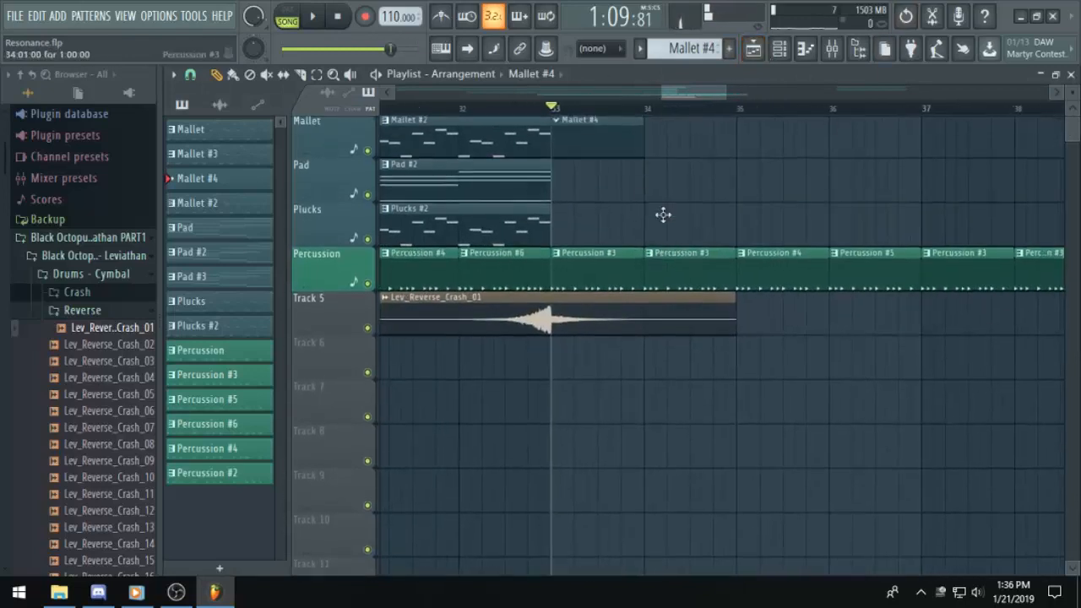
scroll(676, 169, down, 4)
mouse_move(697, 95)
mouse_down()
mouse_move(715, 96)
mouse_move(693, 96)
mouse_up()
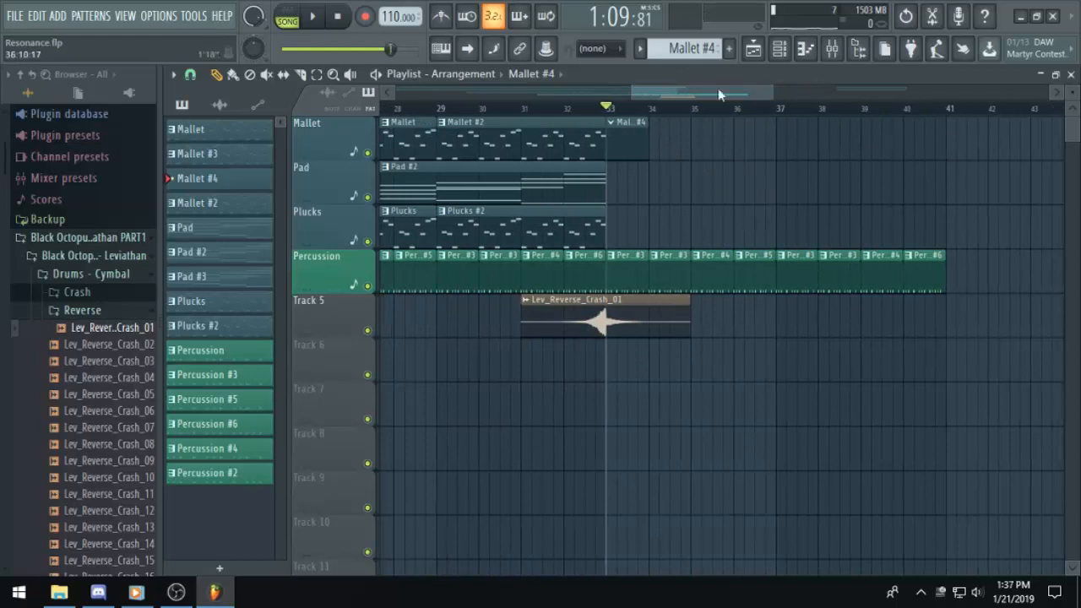
drag(689, 93, 824, 91)
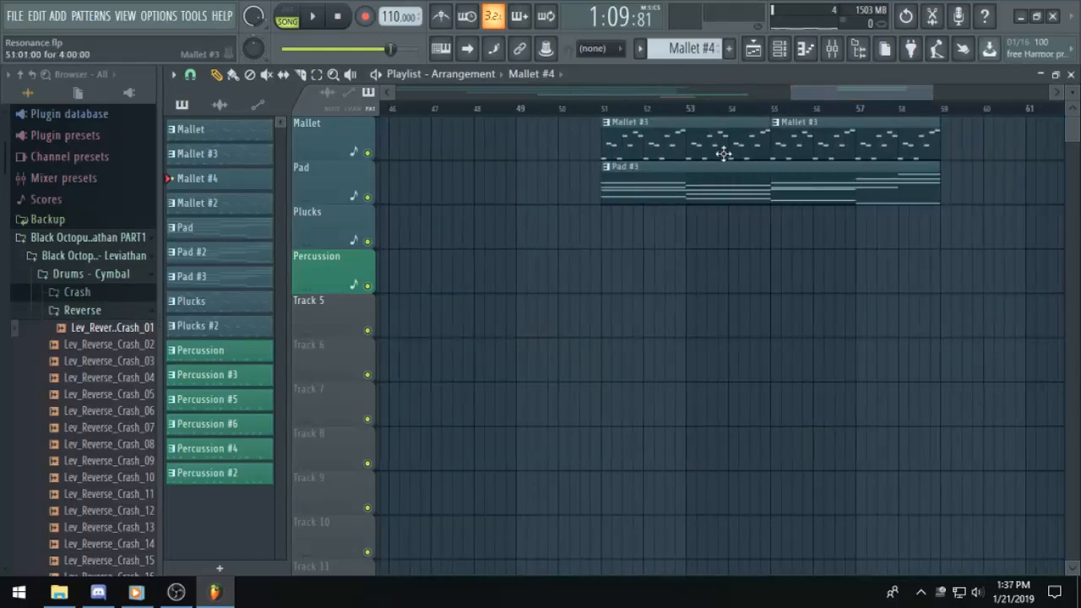
drag(849, 97, 644, 118)
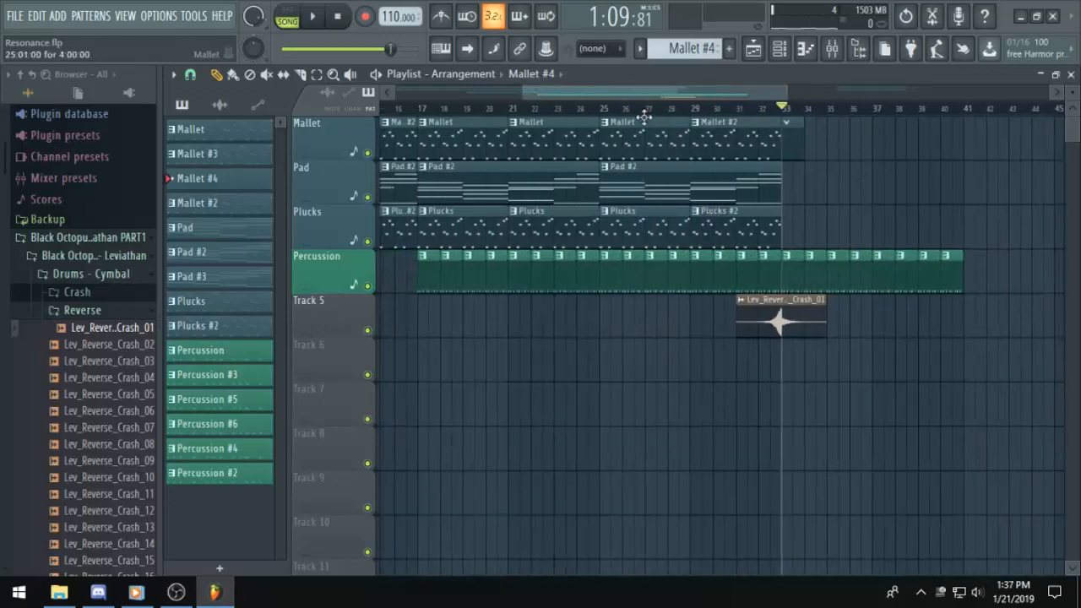
click(751, 109)
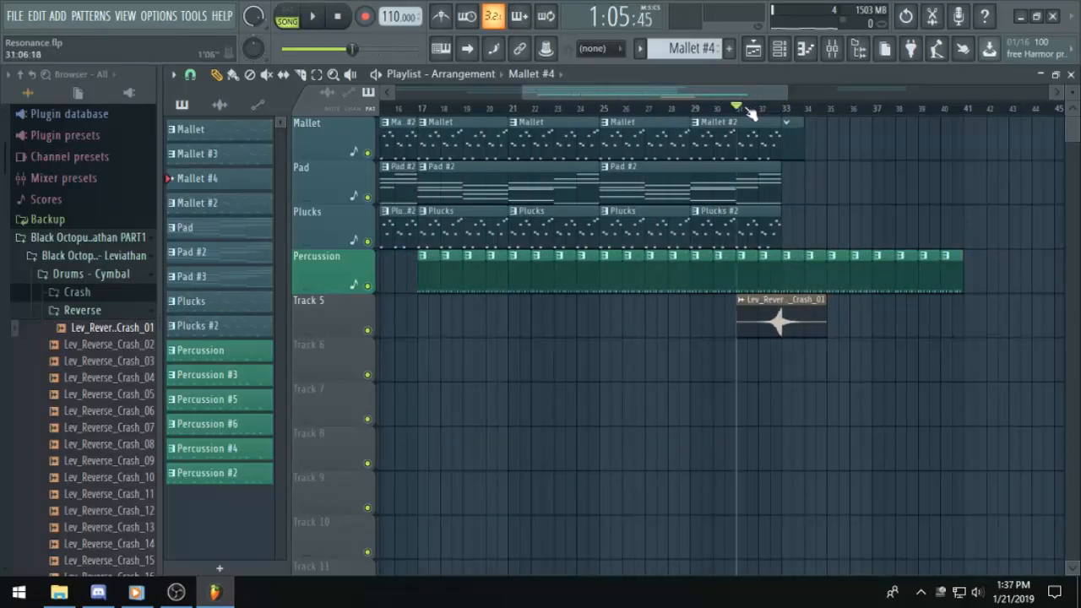
key(space)
drag(753, 97, 752, 198)
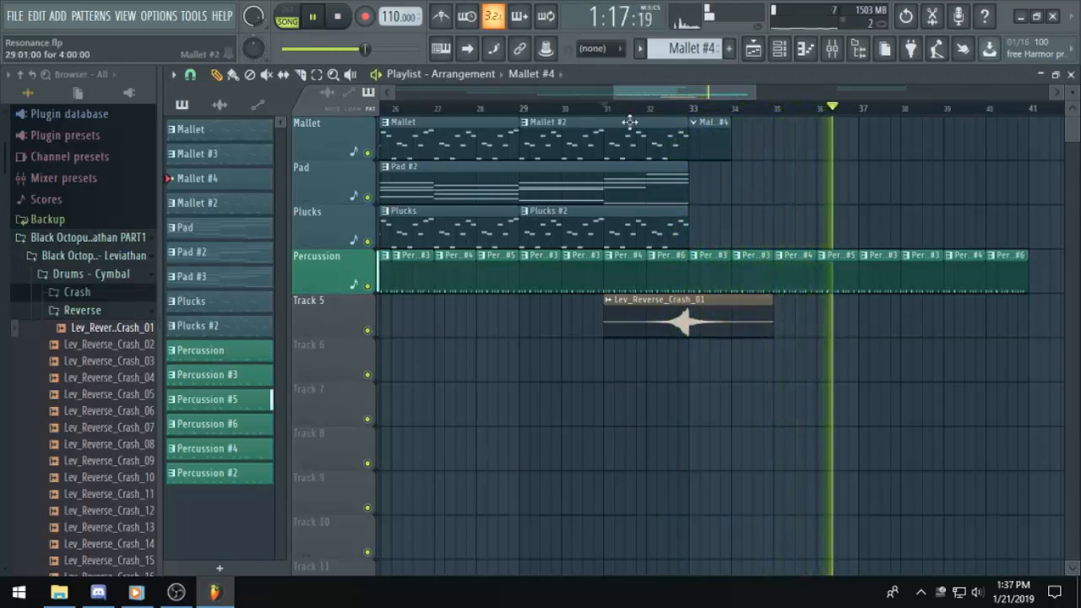
key(space)
key(space)
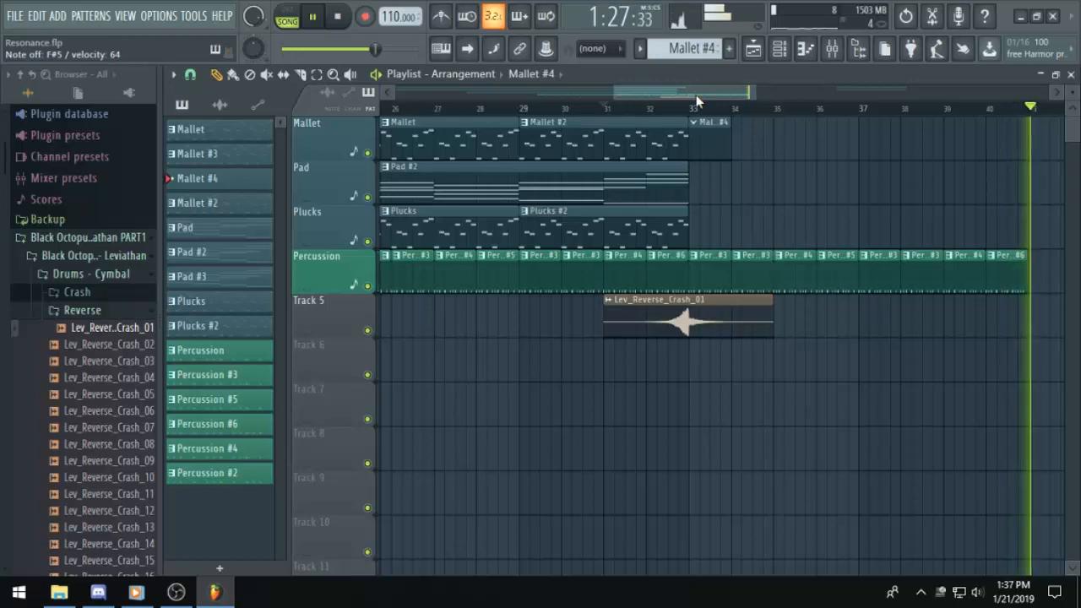
key(space)
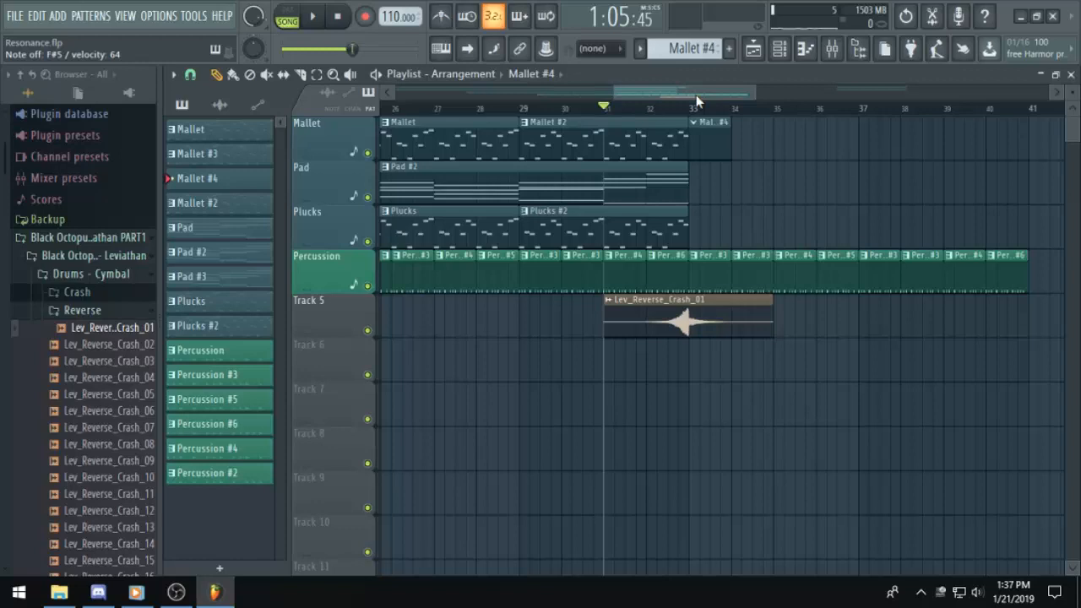
Draw the first bar of Mallet #4 in the piano roll as eighth notes B3, F#4, B4, D#5, F#5, C#5, B4, F#4.
key(F6)
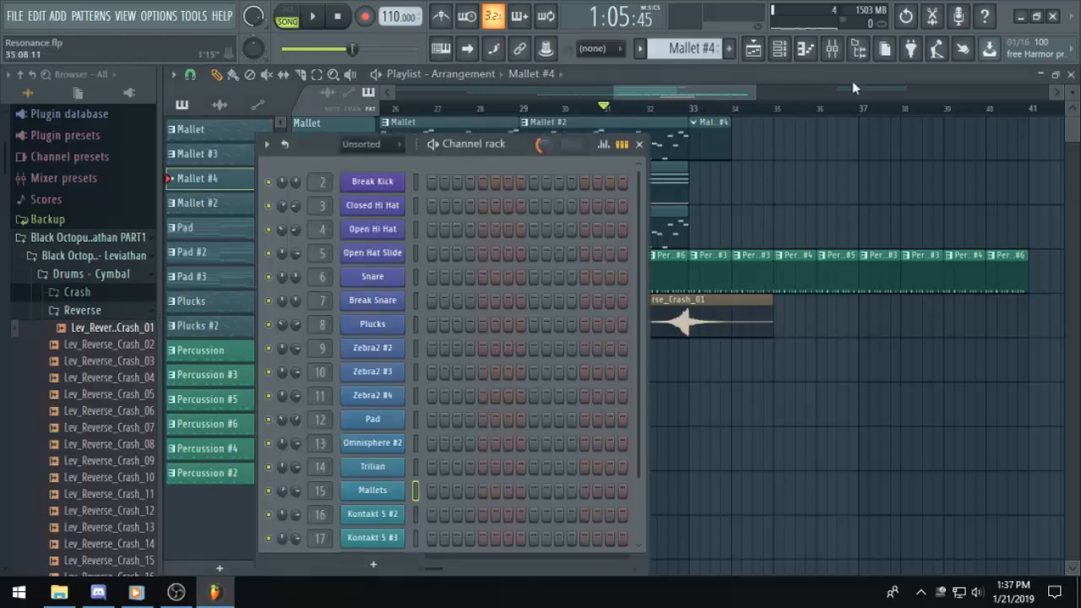
key(F7)
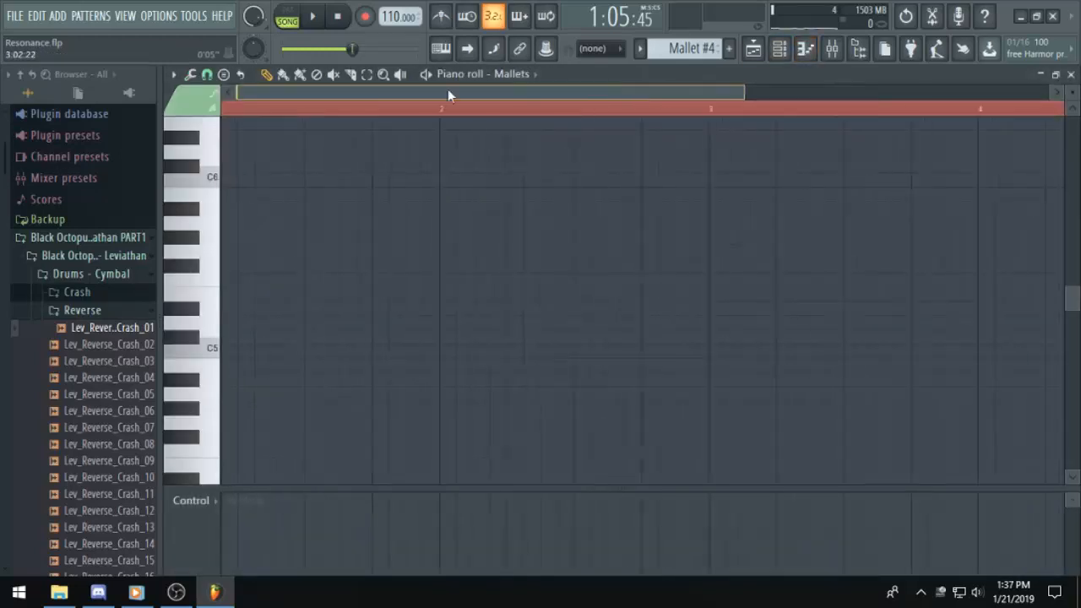
scroll(460, 259, down, 1)
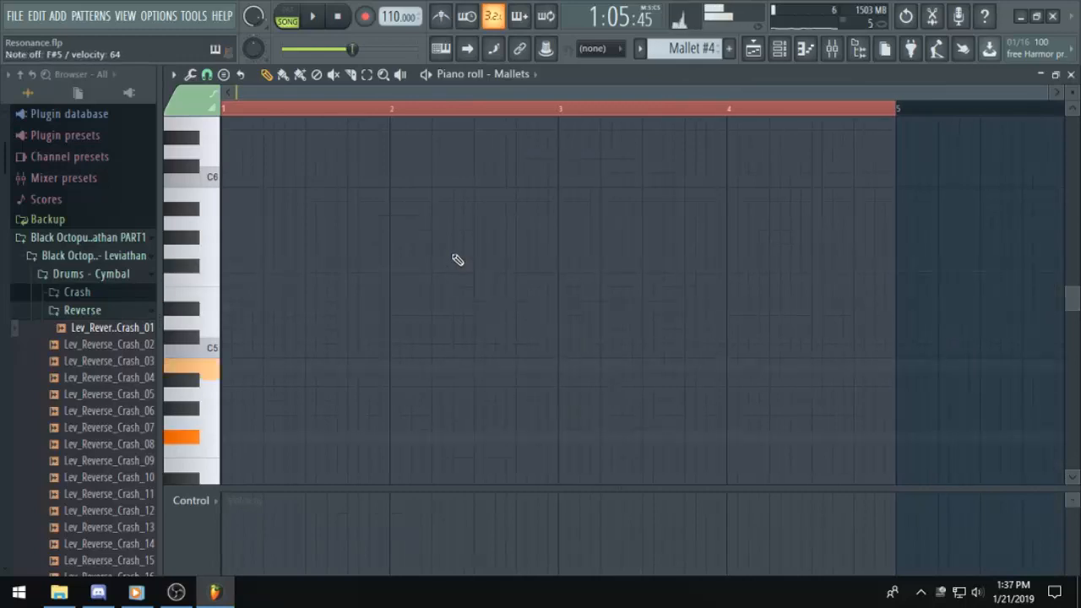
scroll(443, 279, down, 4)
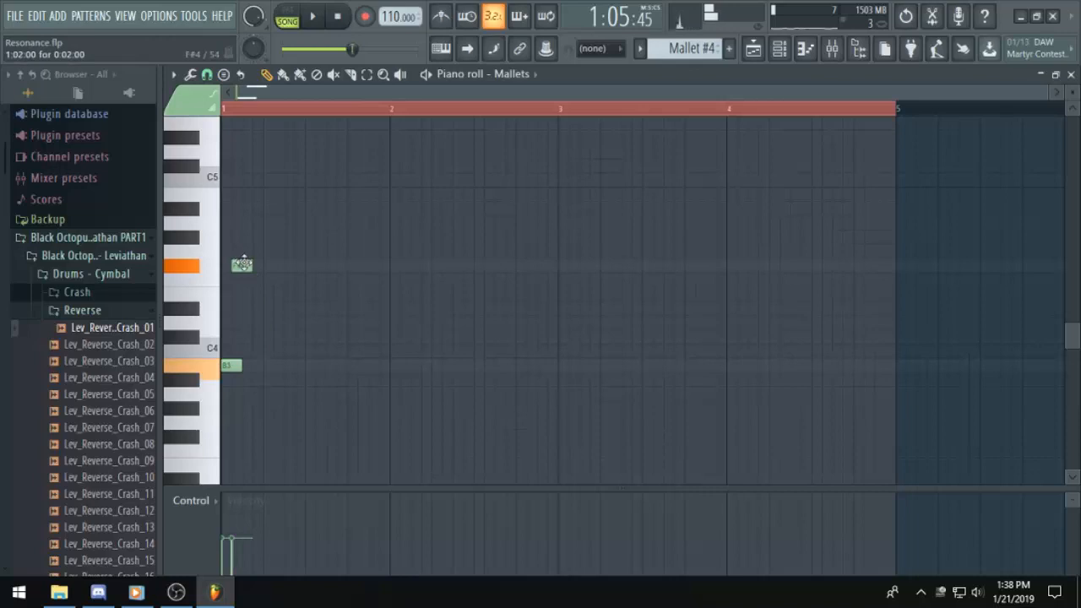
click(271, 195)
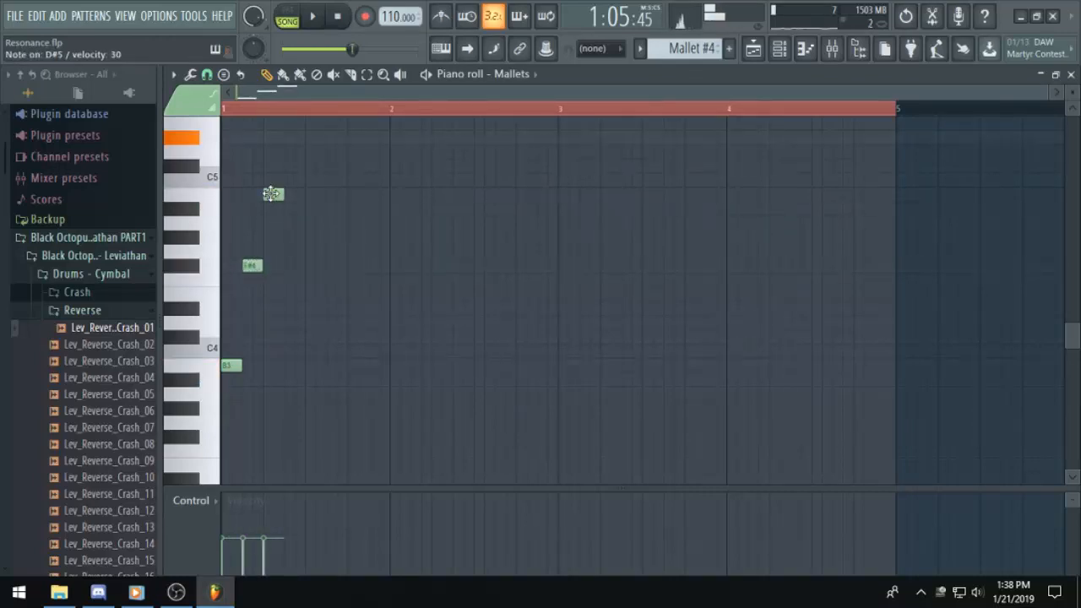
scroll(313, 160, up, 3)
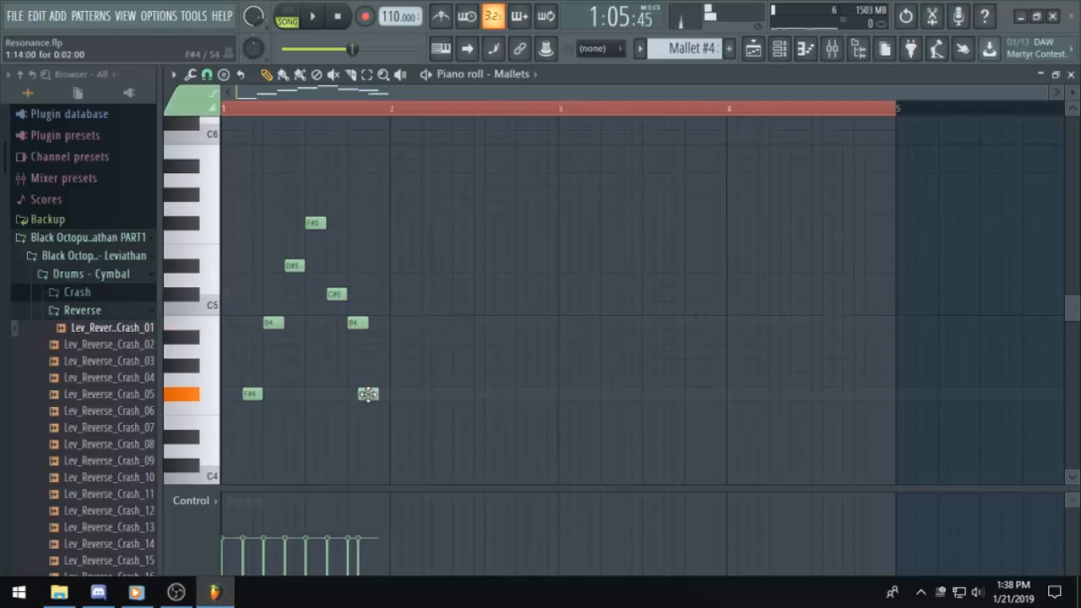
scroll(369, 397, up, 2)
drag(369, 397, 378, 396)
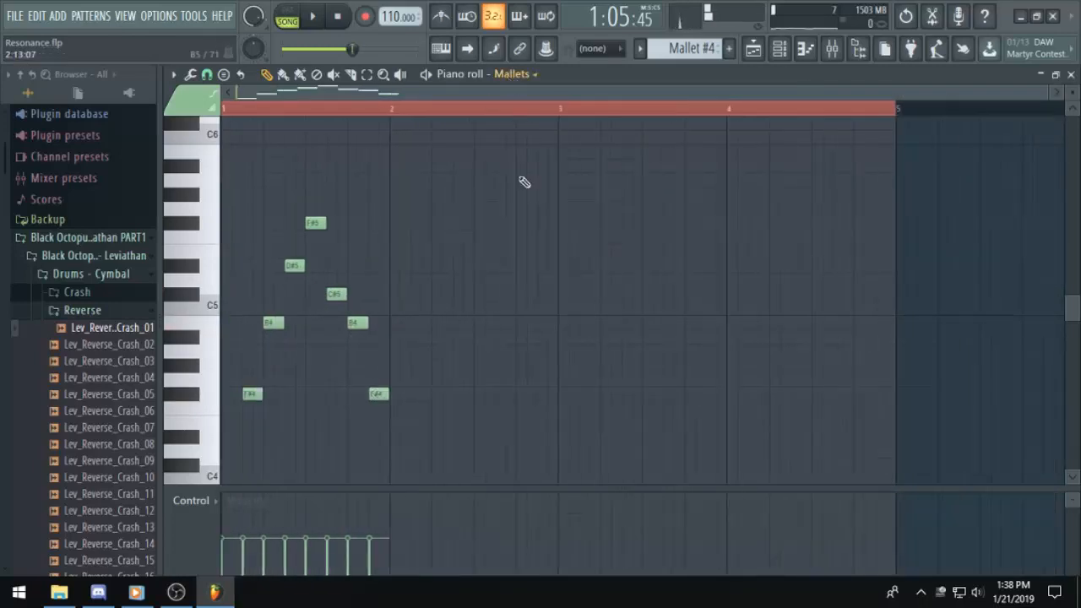
Play the transition into bar 33 with the first-bar mallet notes, then reopen the Mallet #4 piano roll.
click(753, 48)
drag(668, 109, 748, 93)
key(space)
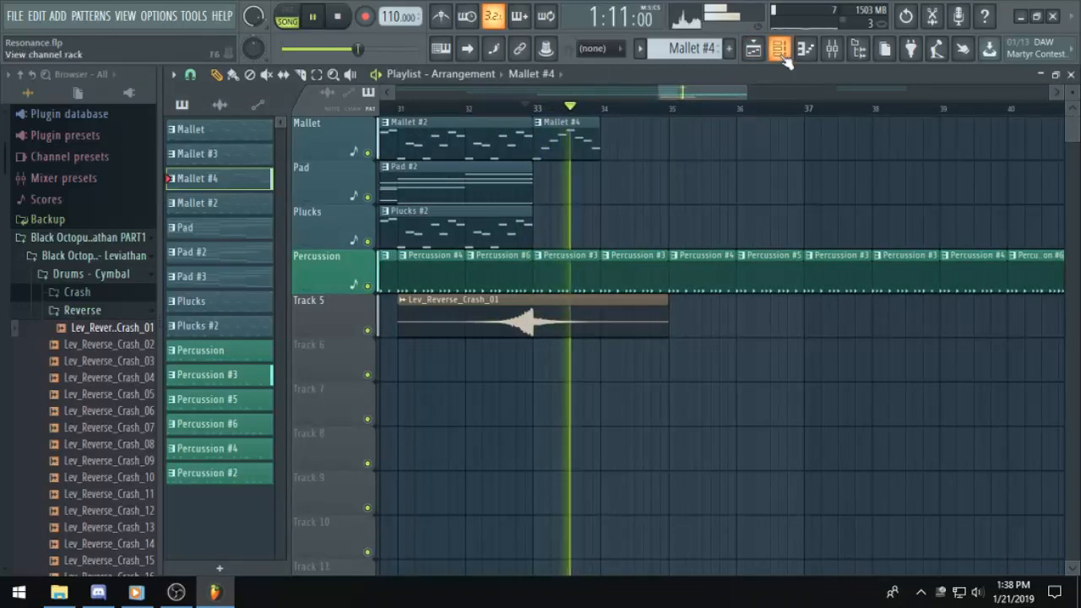
click(804, 50)
key(space)
Draw the second bar of Mallet #4 as eighth notes C#4, C#5, F#4, B4, D#5, A#4, F5, F#5.
scroll(473, 254, up, 3)
scroll(410, 271, down, 1)
scroll(380, 272, up, 3)
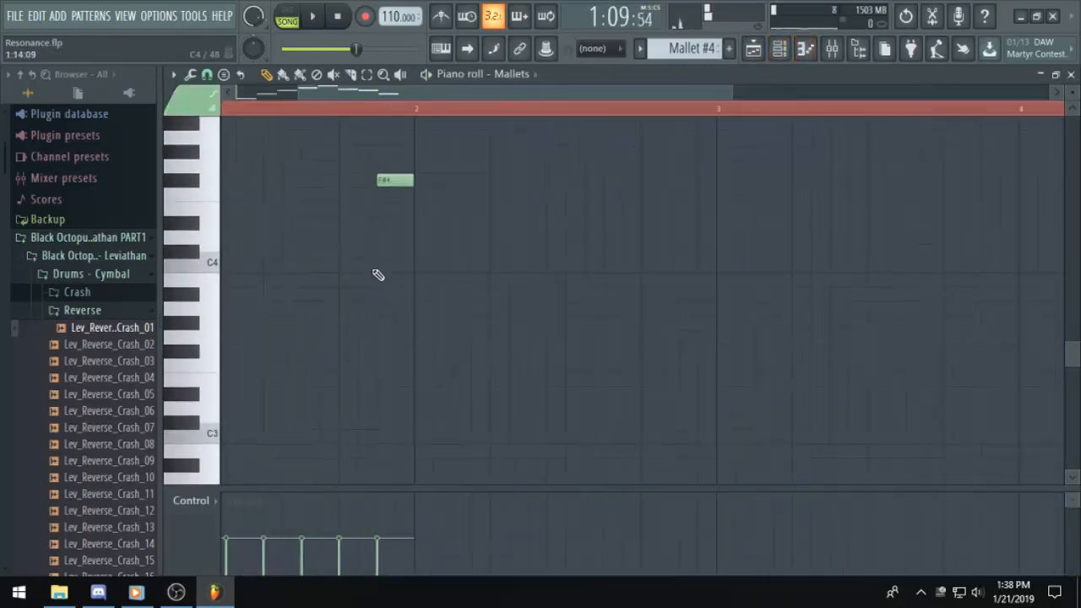
drag(543, 91, 477, 93)
scroll(509, 235, up, 3)
scroll(510, 237, down, 1)
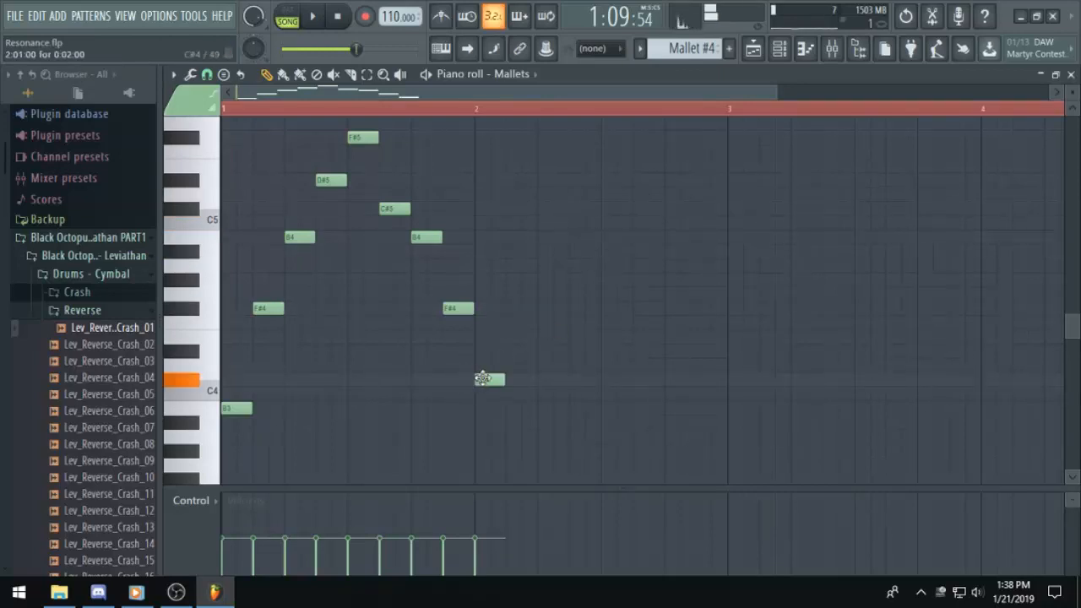
click(510, 211)
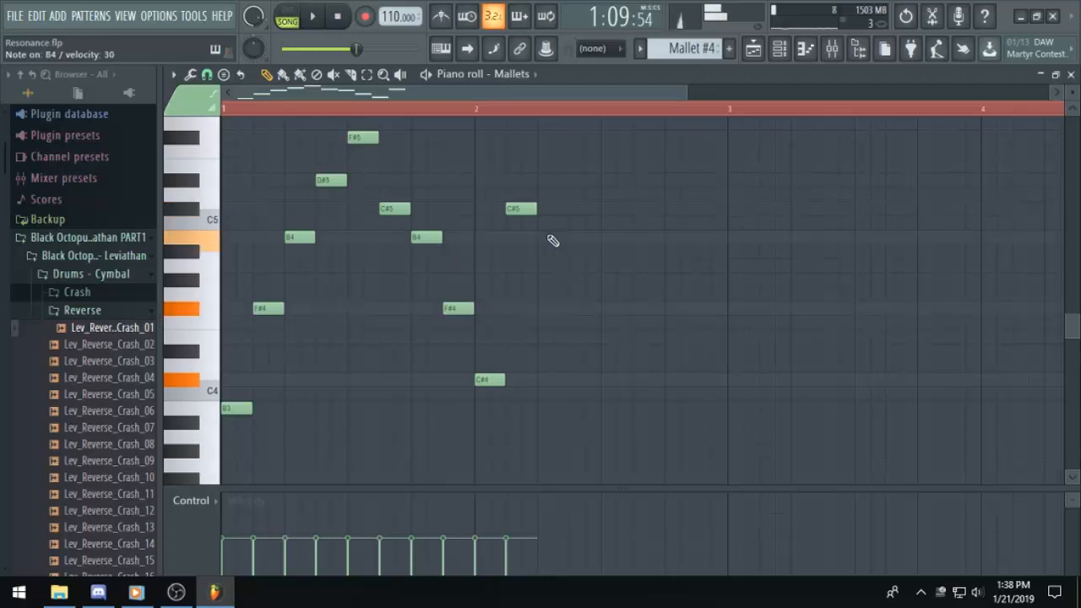
click(554, 307)
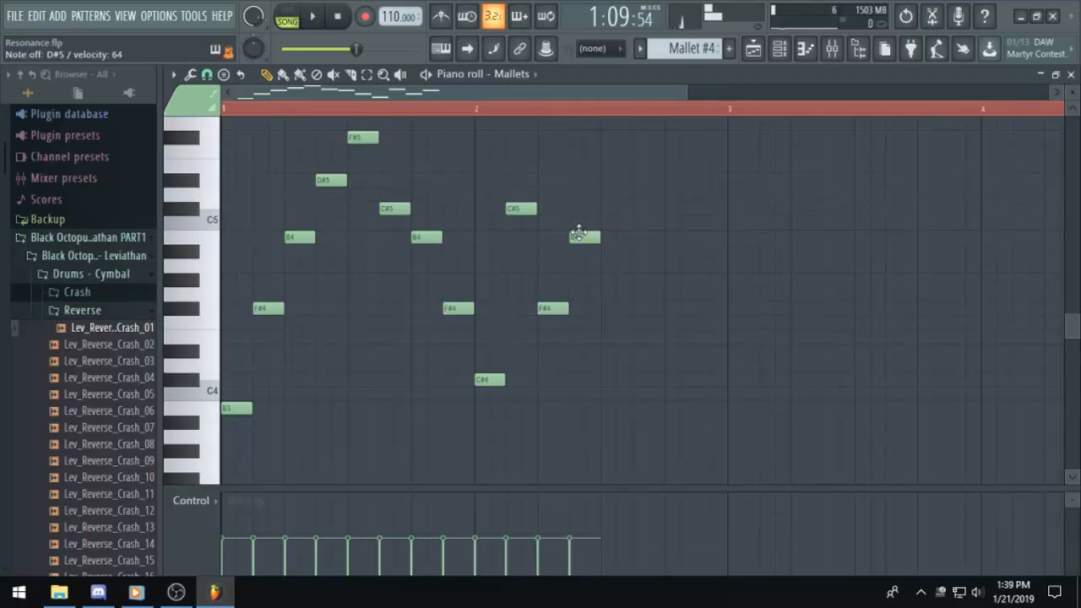
click(619, 179)
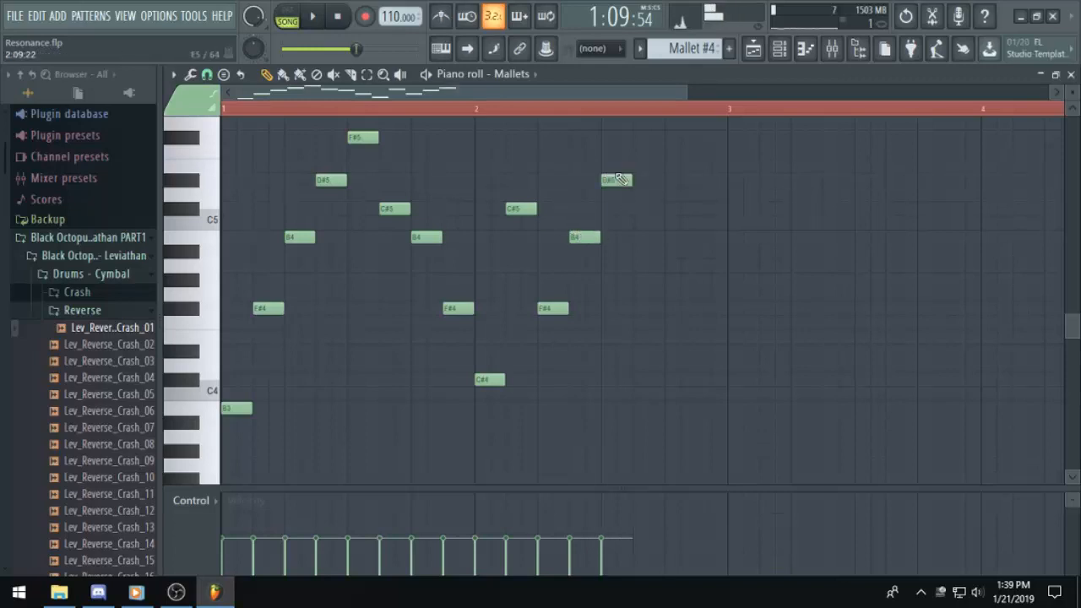
click(649, 252)
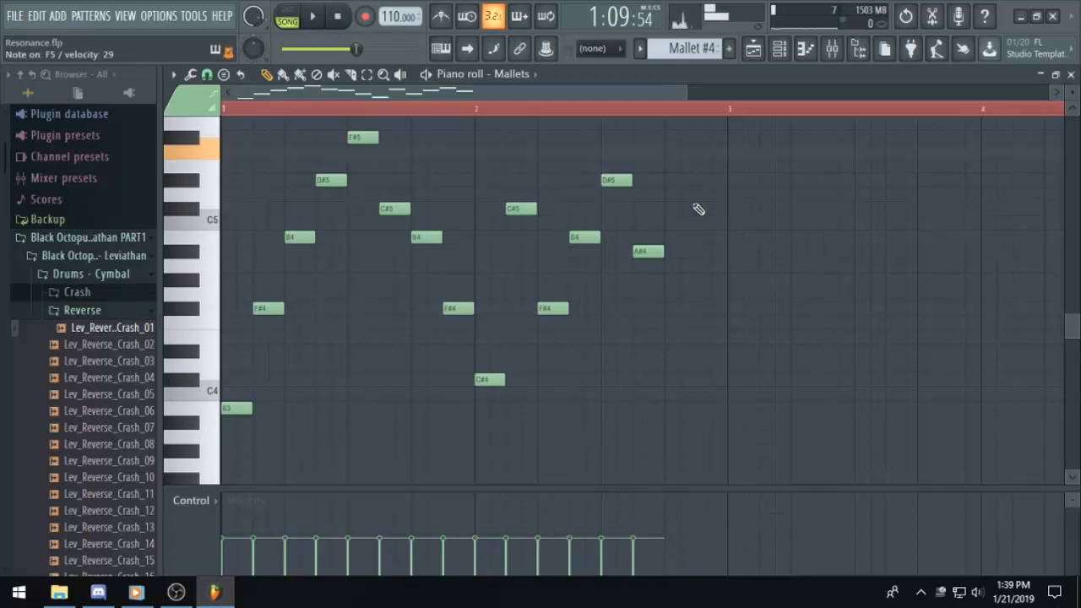
click(680, 152)
click(710, 136)
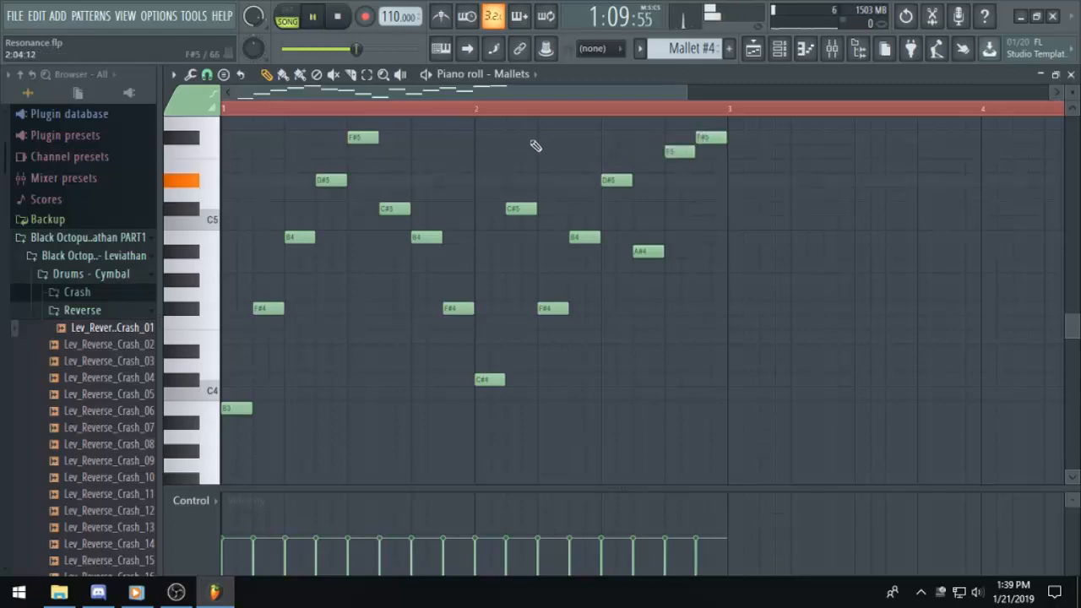
Play back the first two bars of the Mallet #4 melody and stop.
key(space)
scroll(584, 282, up, 1)
scroll(717, 316, up, 6)
scroll(717, 316, down, 5)
scroll(717, 316, up, 3)
scroll(751, 317, down, 3)
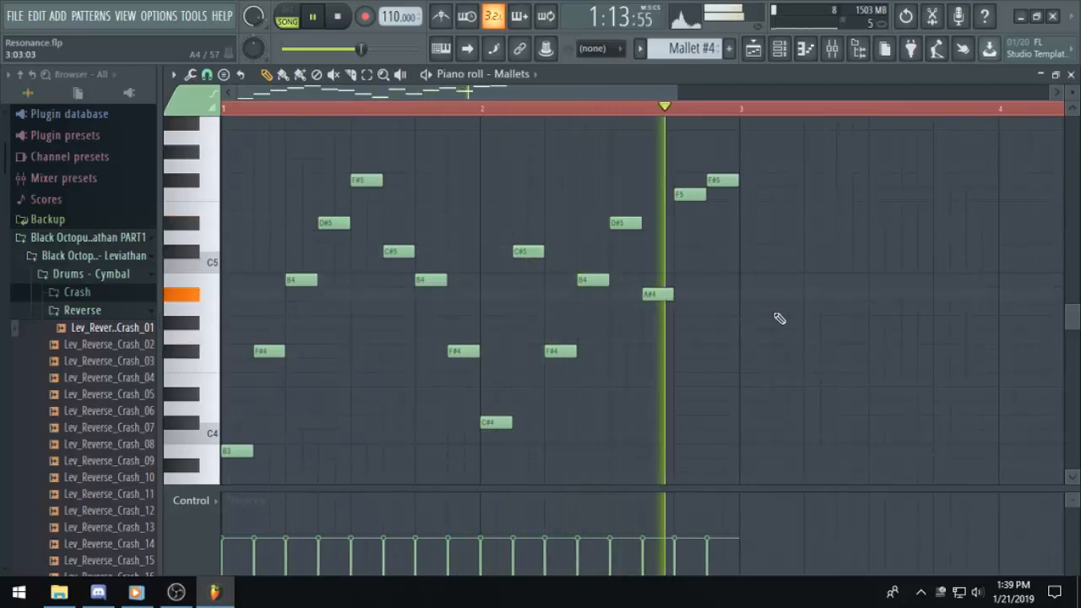
key(space)
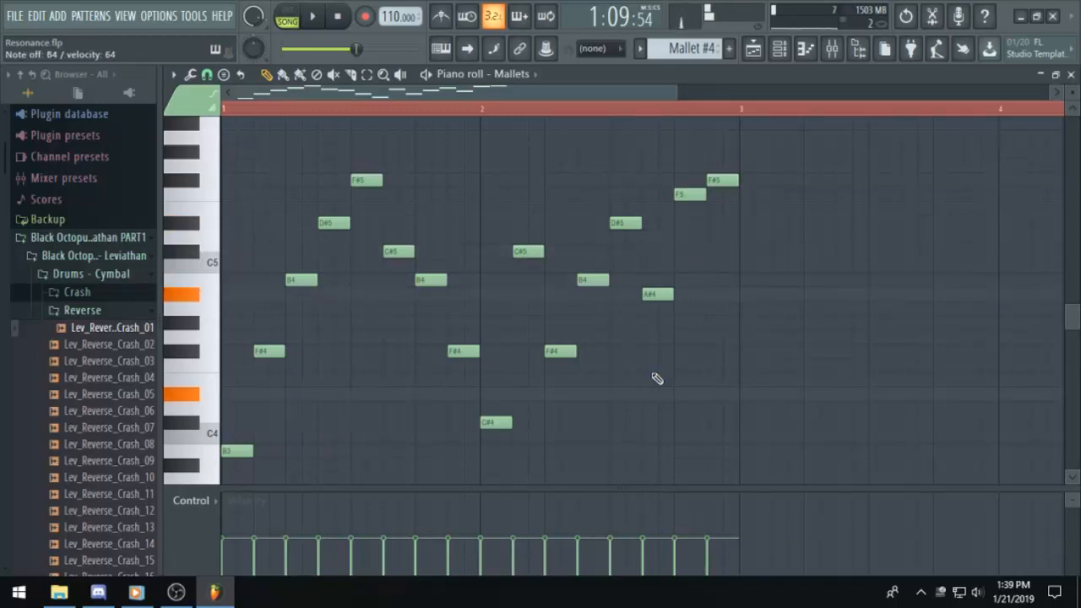
Draw the third bar of Mallet #4 as eighth notes D#4, B4, A#4, C#5, D#5, B4, C#5, A#4.
drag(643, 97, 728, 93)
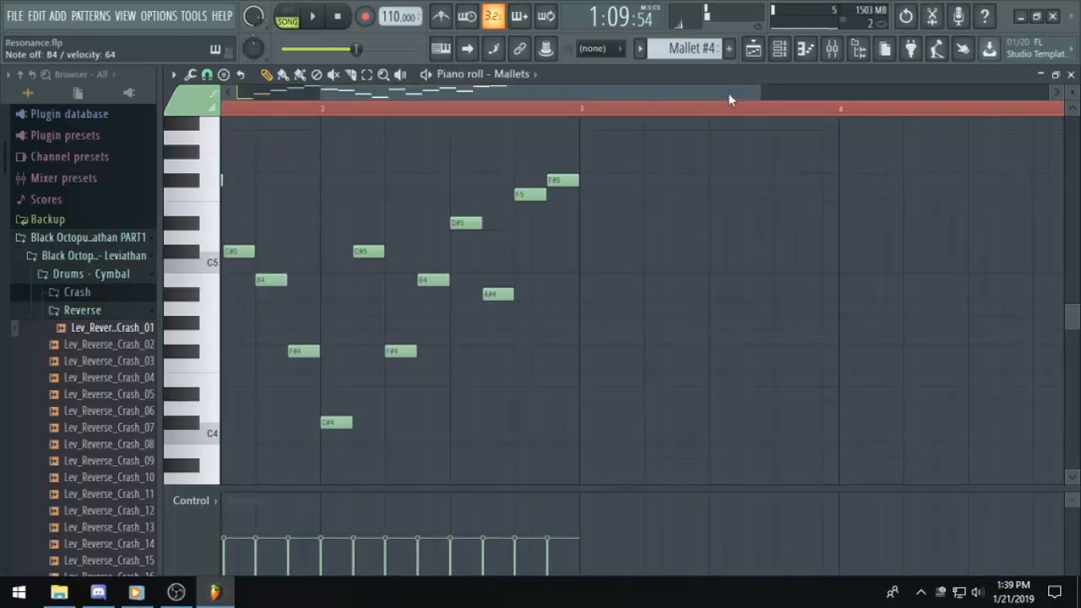
click(596, 394)
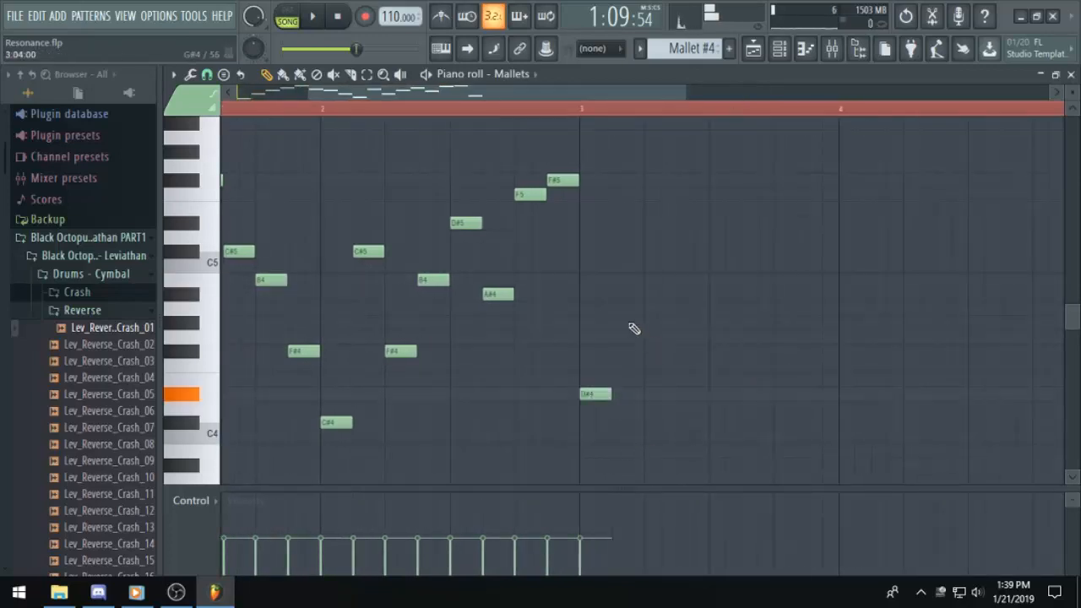
click(615, 282)
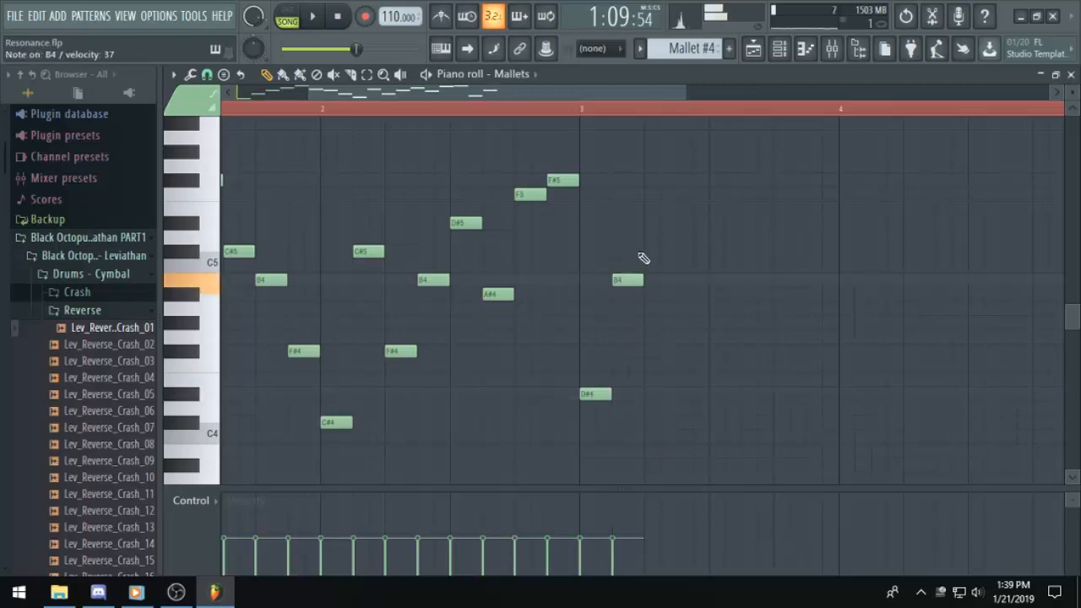
click(650, 294)
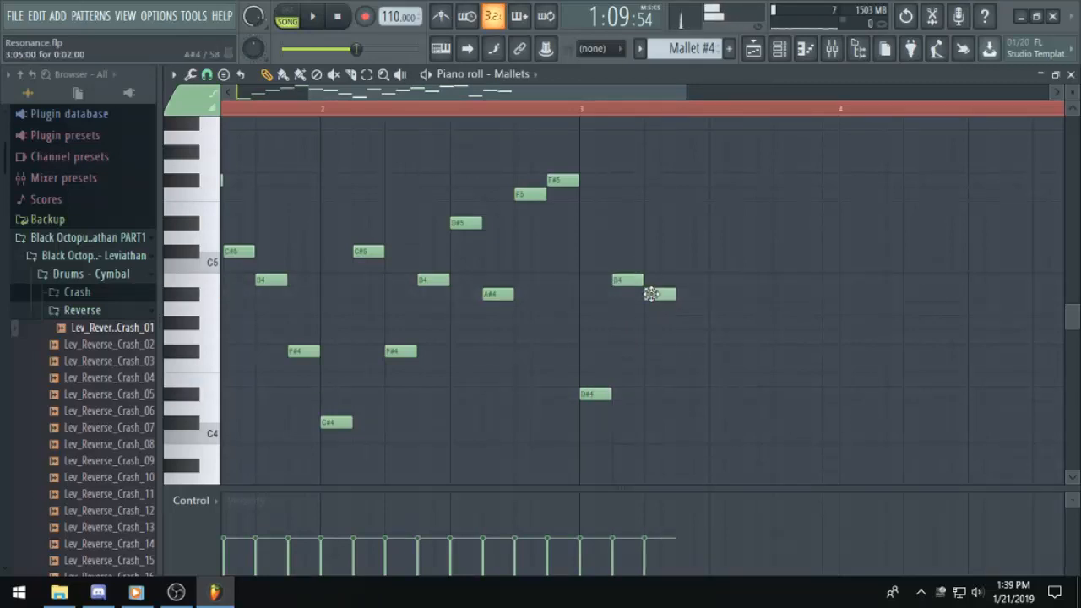
click(685, 251)
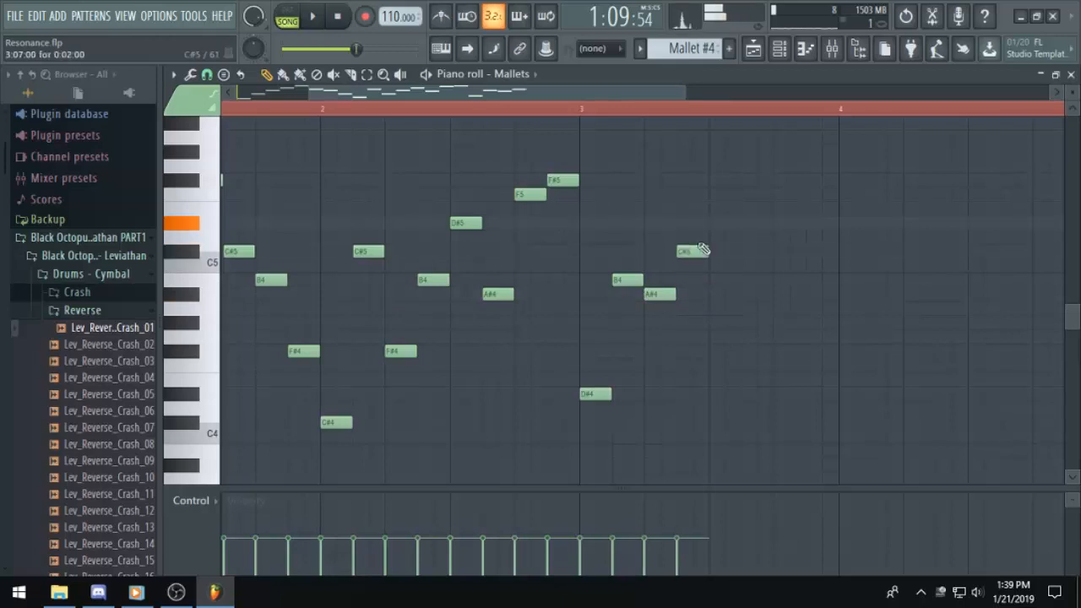
click(716, 223)
click(751, 280)
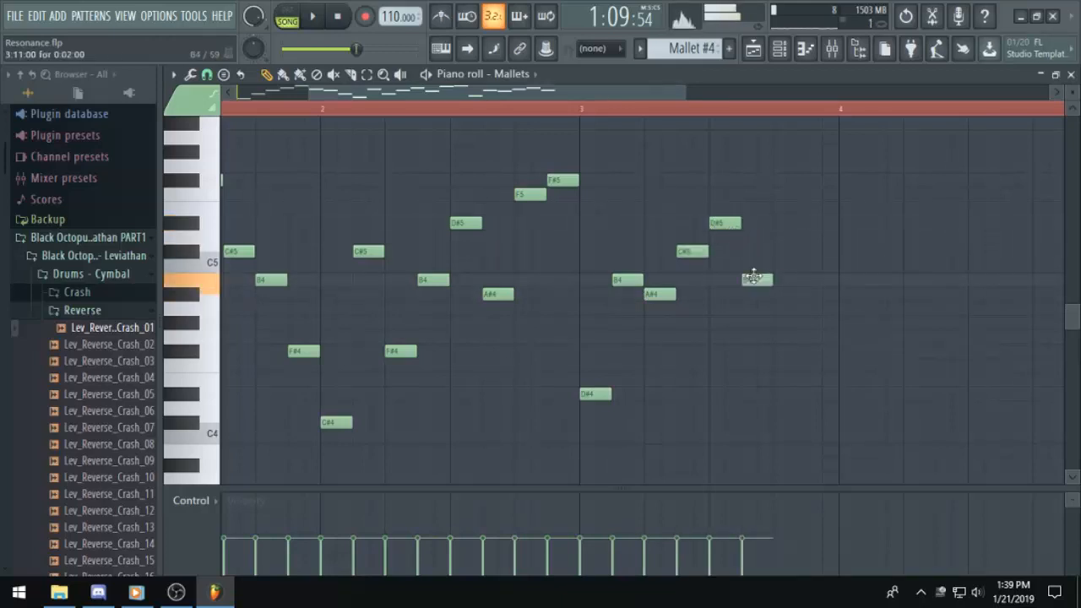
click(782, 251)
click(811, 293)
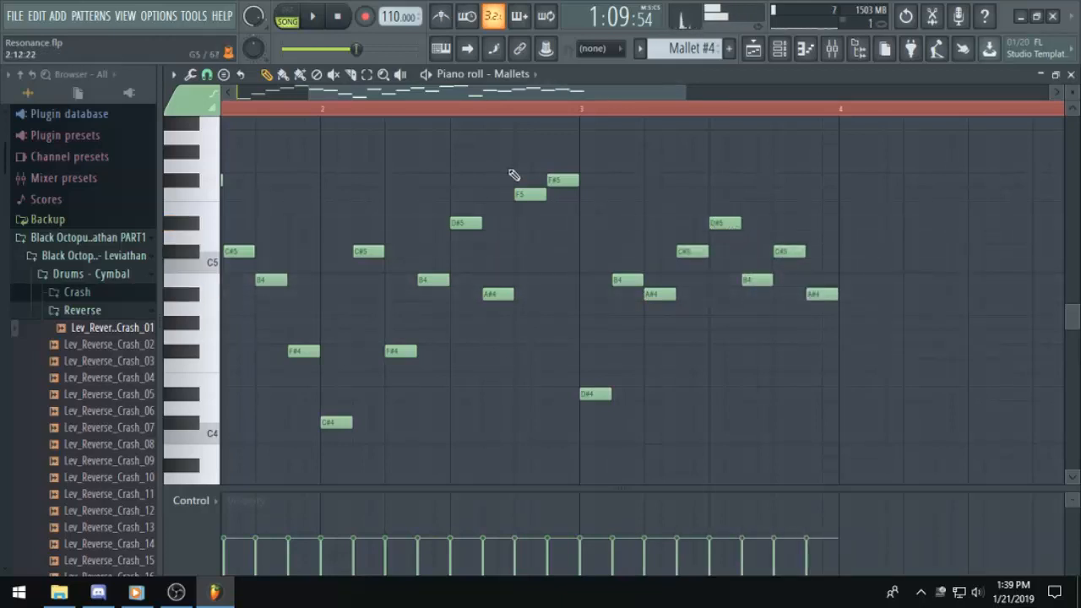
Copy the eight notes of Mallet #4's third bar and place the copy in bar 4.
drag(832, 174, 606, 392)
key(ctrl+c)
key(ctrl+v)
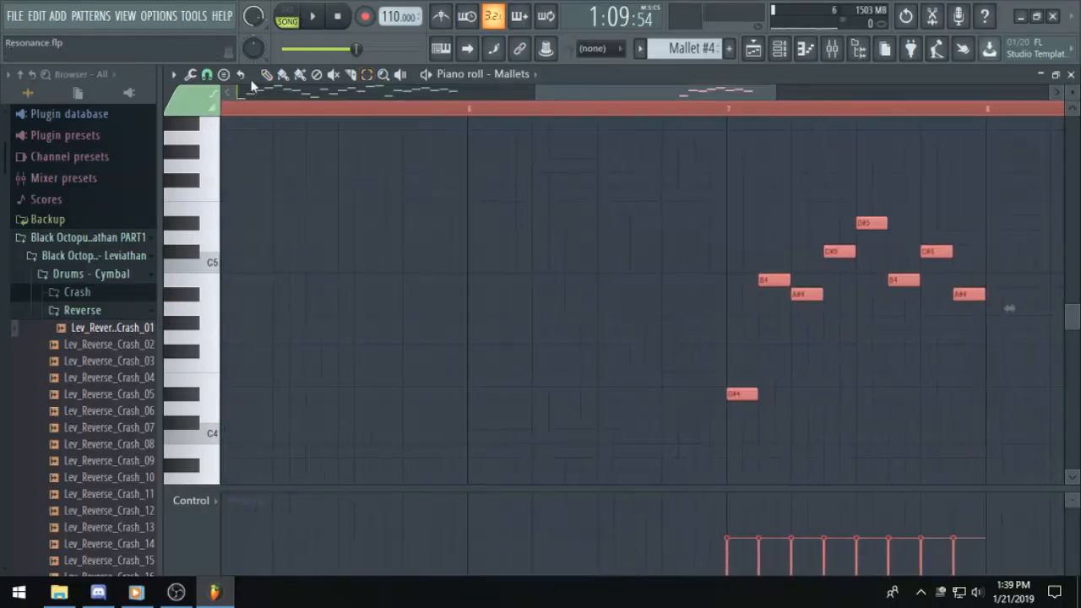
scroll(652, 309, down, 5)
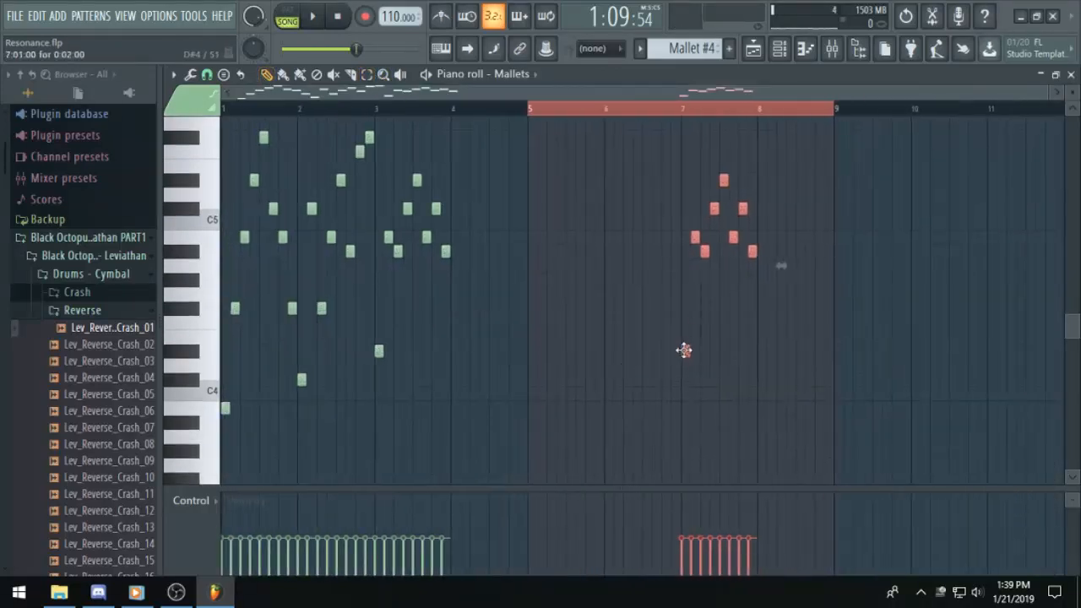
drag(684, 350, 451, 350)
scroll(456, 348, up, 4)
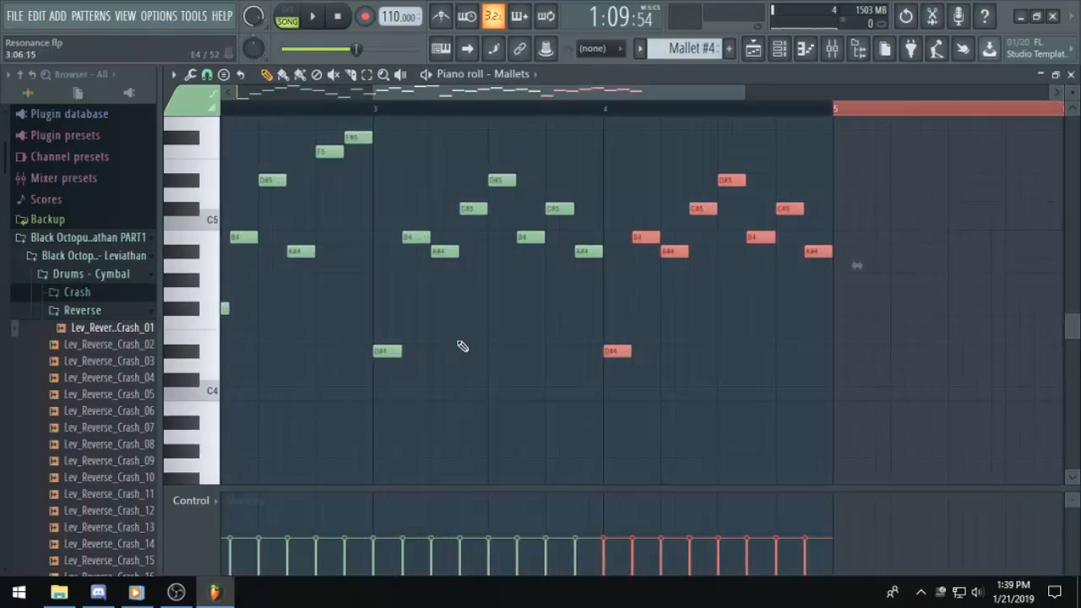
Duplicate the Mallet #4 clip to bar 37 in the playlist and play the arrangement through bar 33.
click(754, 51)
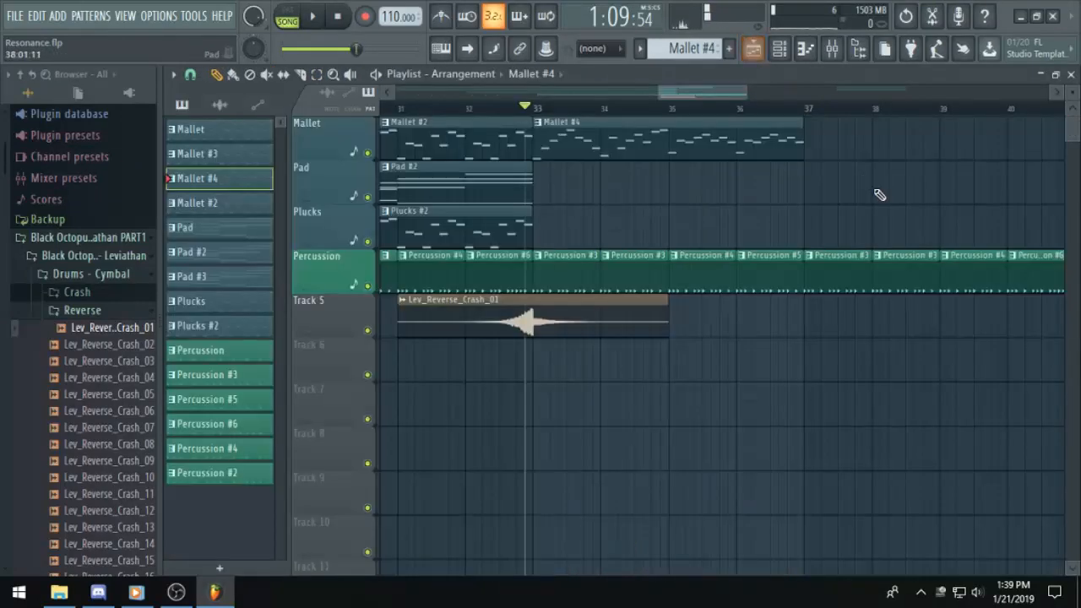
scroll(761, 174, down, 2)
scroll(761, 203, up, 2)
scroll(755, 144, down, 2)
drag(754, 139, 839, 144)
key(space)
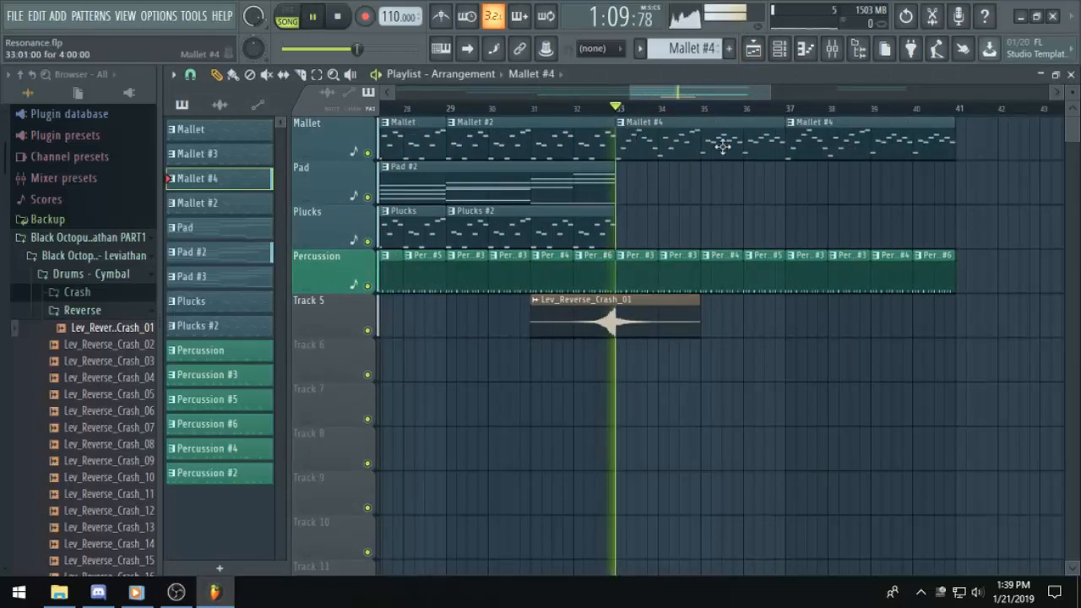
drag(768, 85, 805, 87)
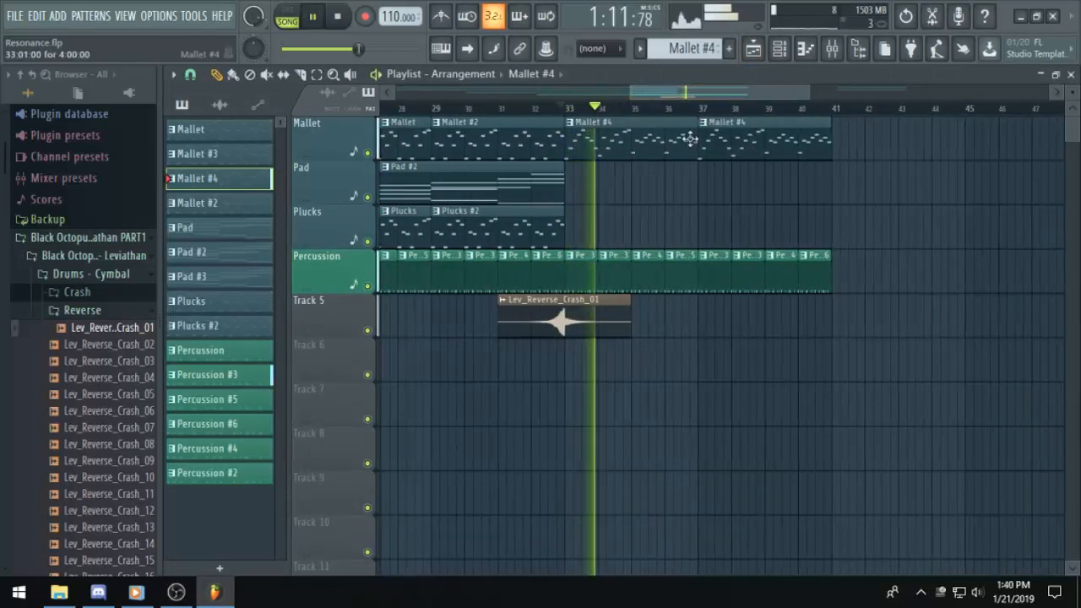
Raise the last note of Mallet #4's fourth bar to D#5 and stop playback.
double_click(688, 138)
scroll(743, 110, down, 3)
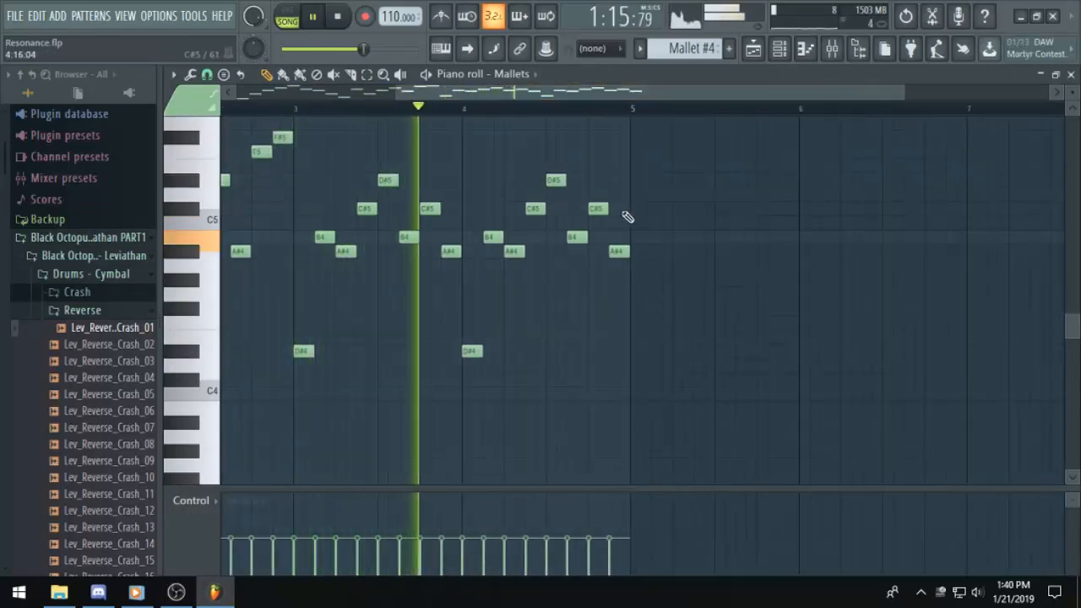
drag(621, 253, 621, 179)
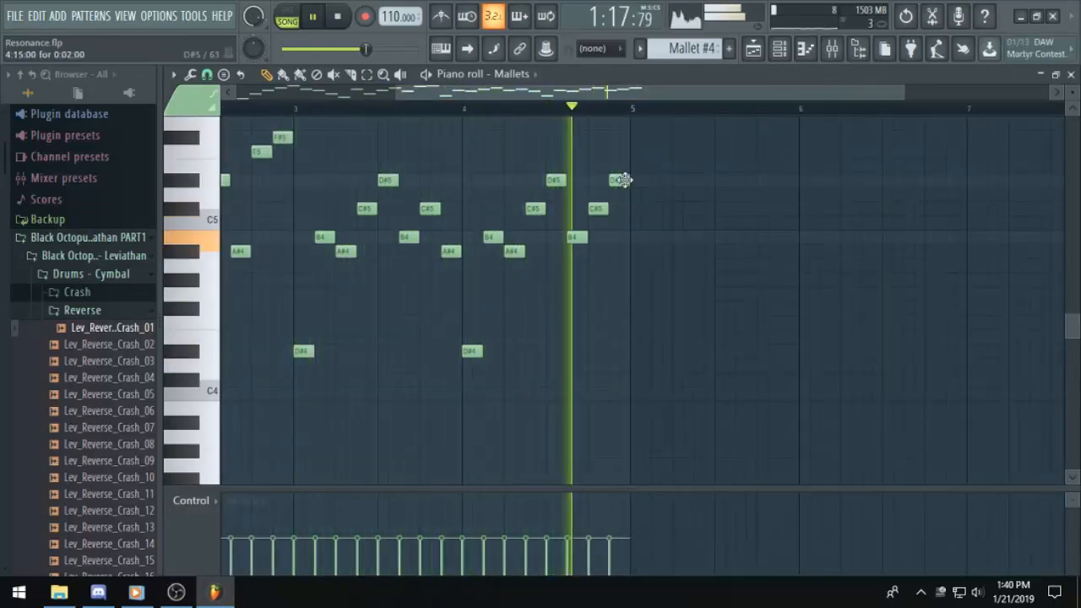
key(space)
Copy all notes of the Mallet #4 melody and return to the playlist.
click(753, 49)
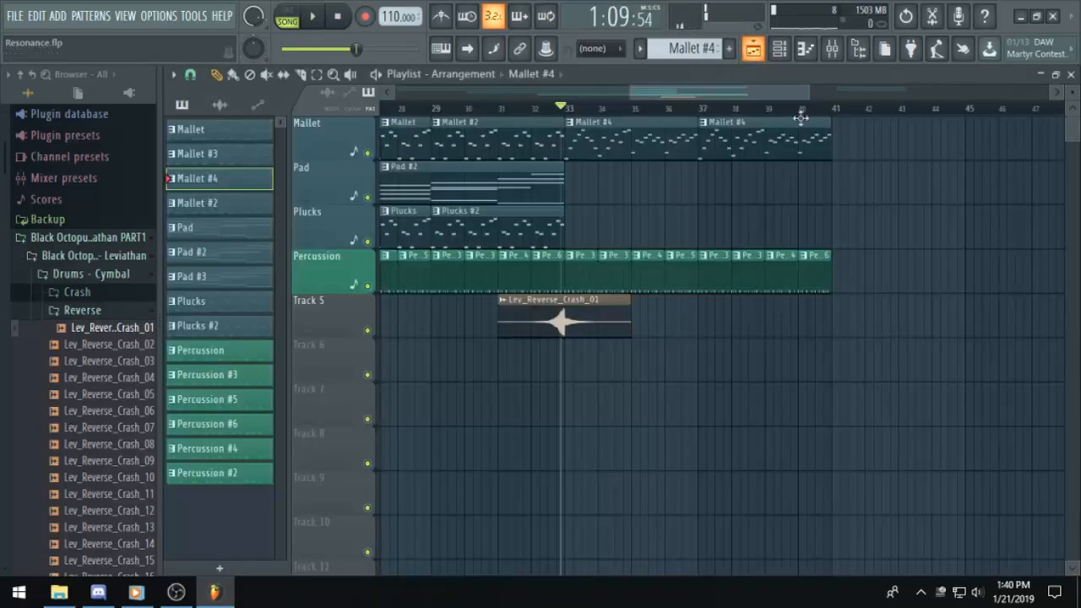
drag(766, 93, 681, 100)
double_click(900, 136)
key(ctrl+a)
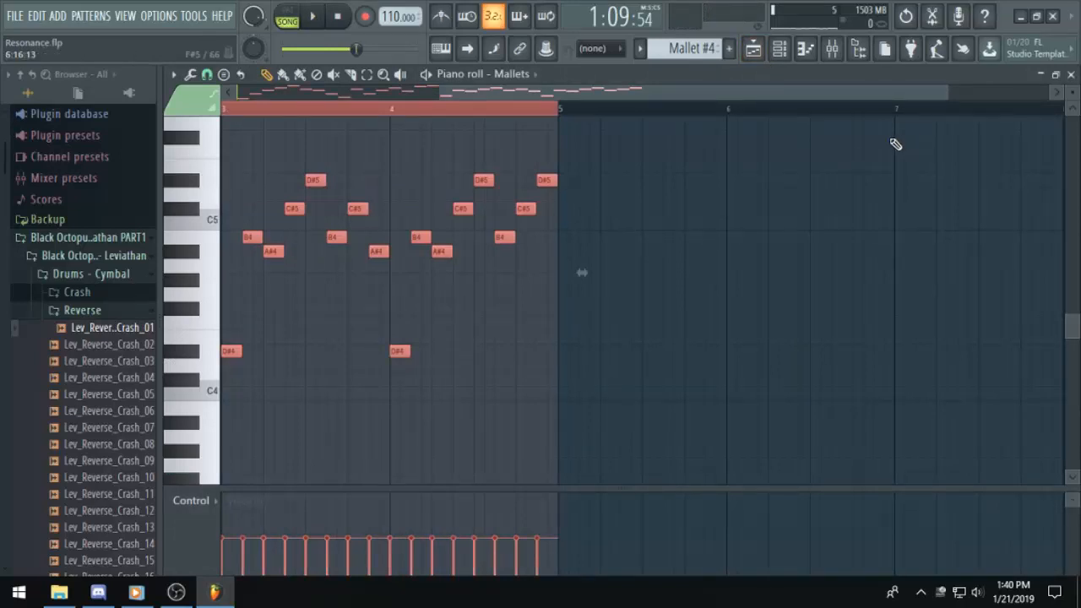
click(755, 50)
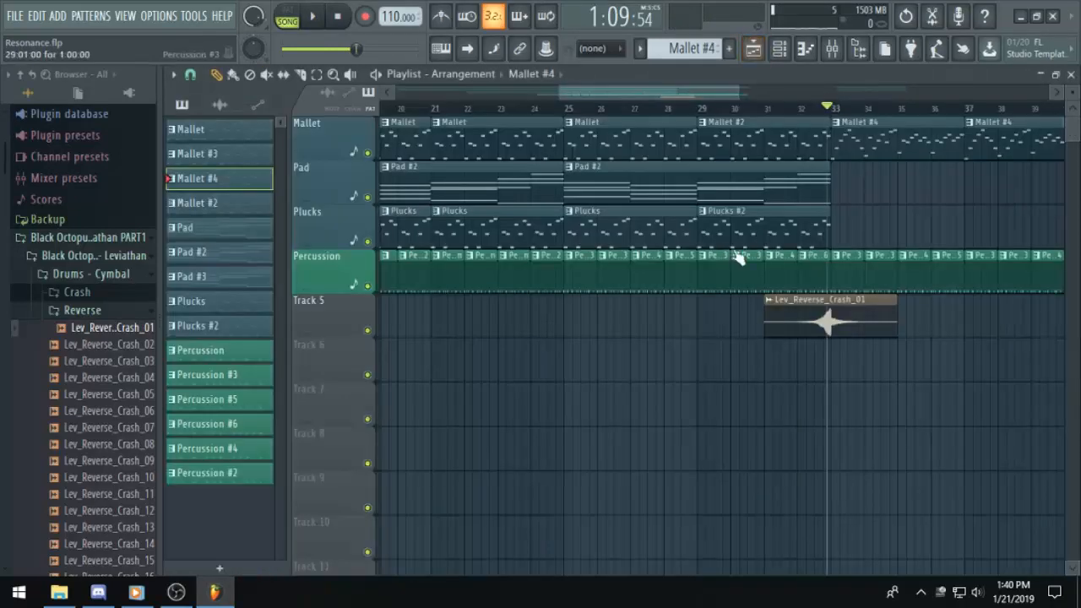
Place a Plucks #2 clip at bar 37 on the Plucks track and make it unique.
click(774, 211)
drag(697, 99, 756, 95)
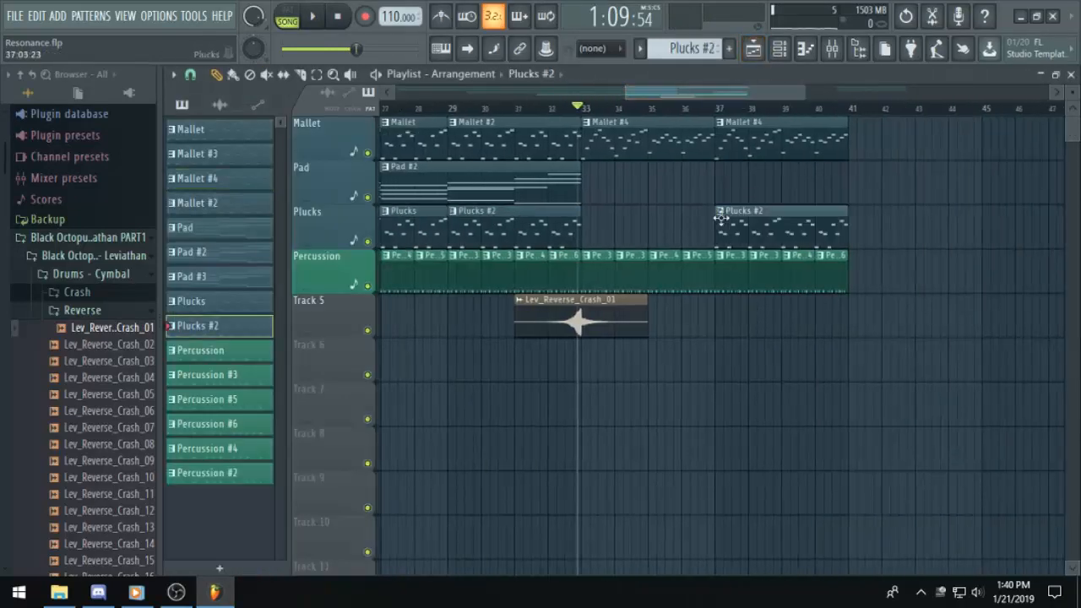
right_click(719, 219)
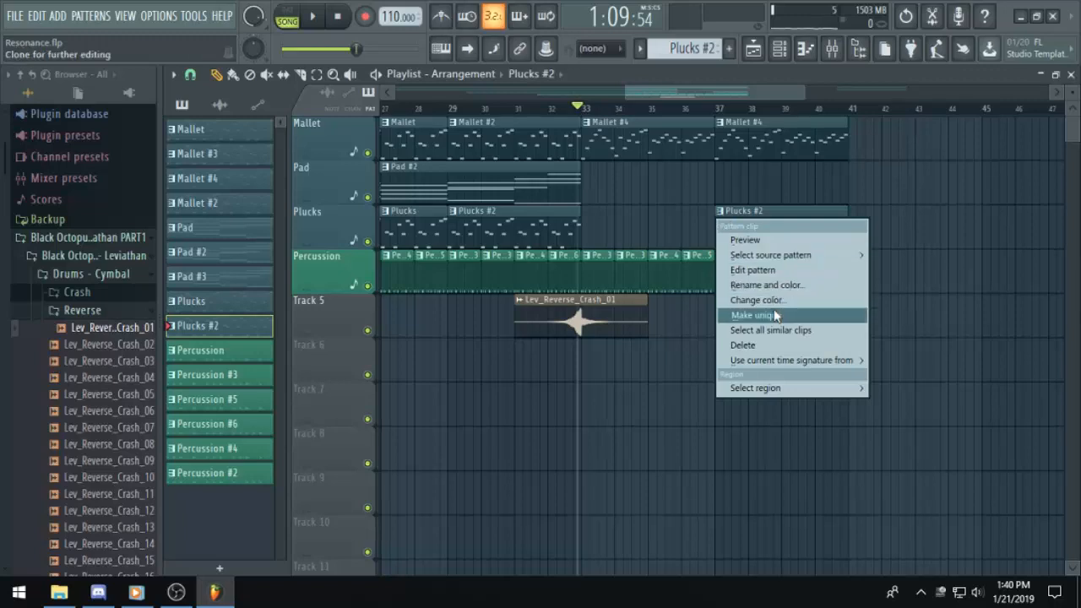
click(755, 315)
Replace all notes in the unique Plucks clip at bar 37 with the copied Mallet #4 melody.
double_click(751, 218)
key(ctrl+a)
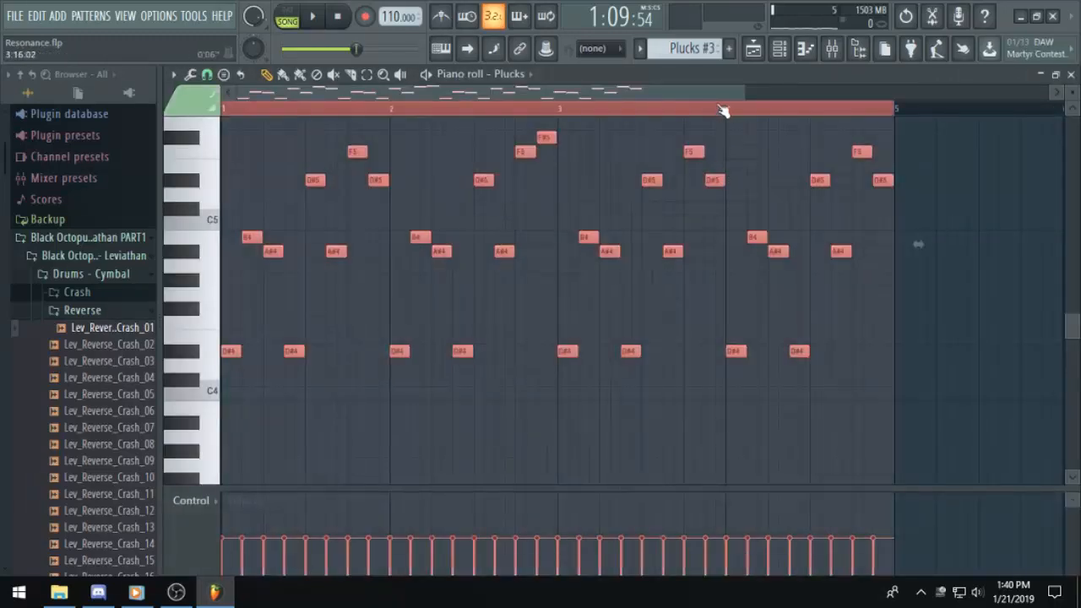
key(Delete)
key(ctrl+v)
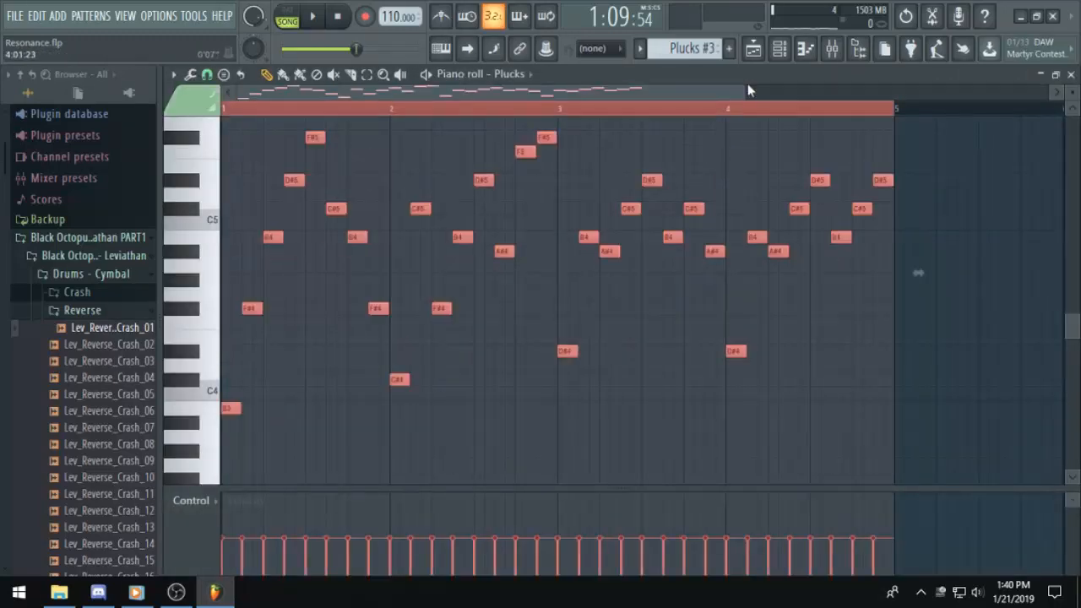
click(752, 48)
Place a copy of the eight-bar Pad #2 clip at bar 37 on the Pad track.
ctrl+scroll(637, 188, down, 3)
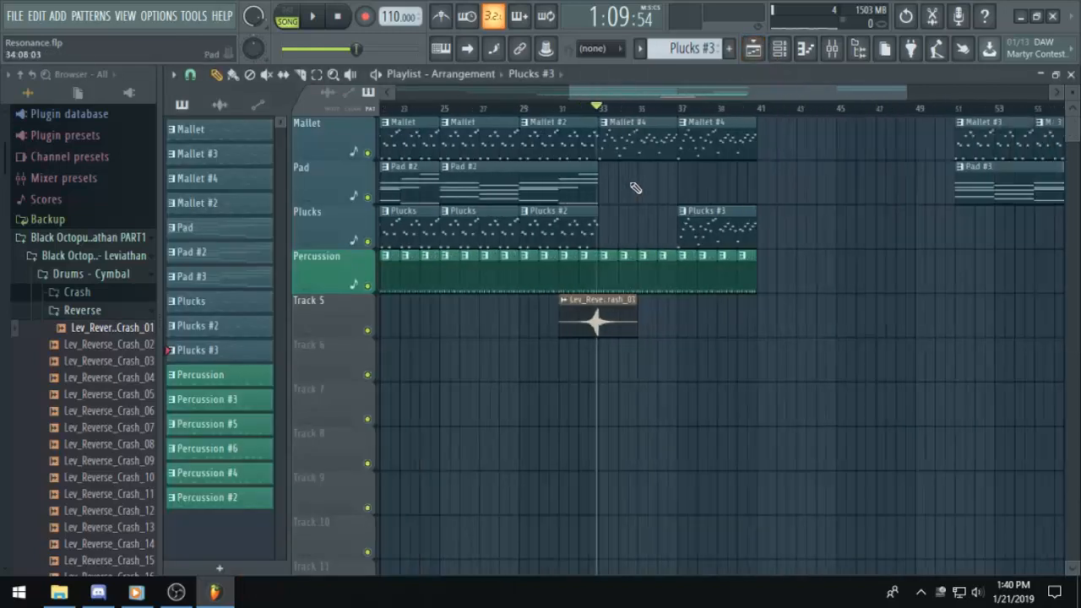
ctrl+scroll(758, 428, up, 3)
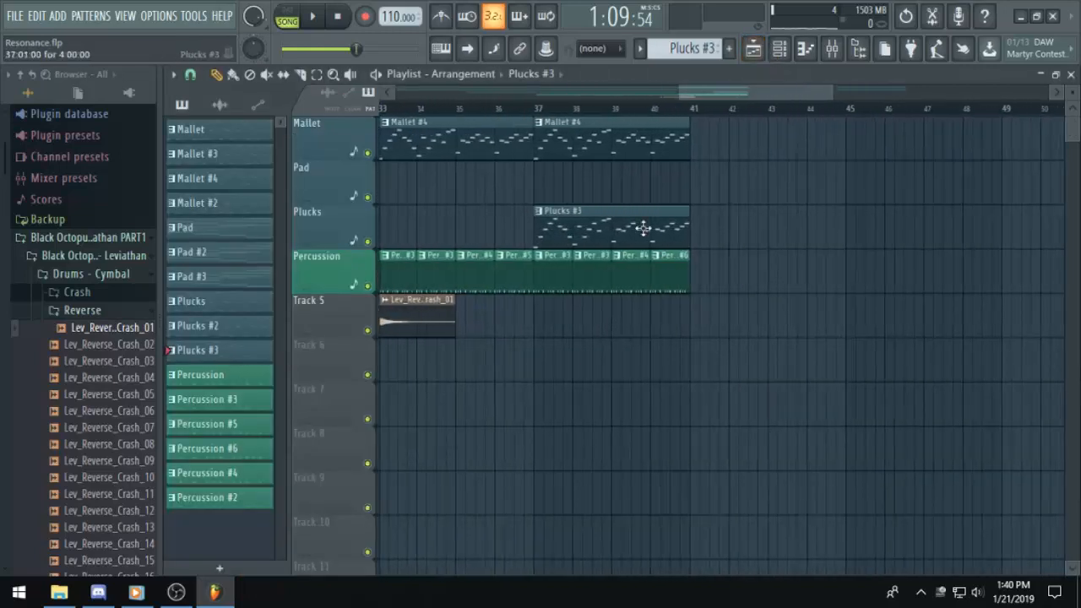
scroll(823, 175, left, 3)
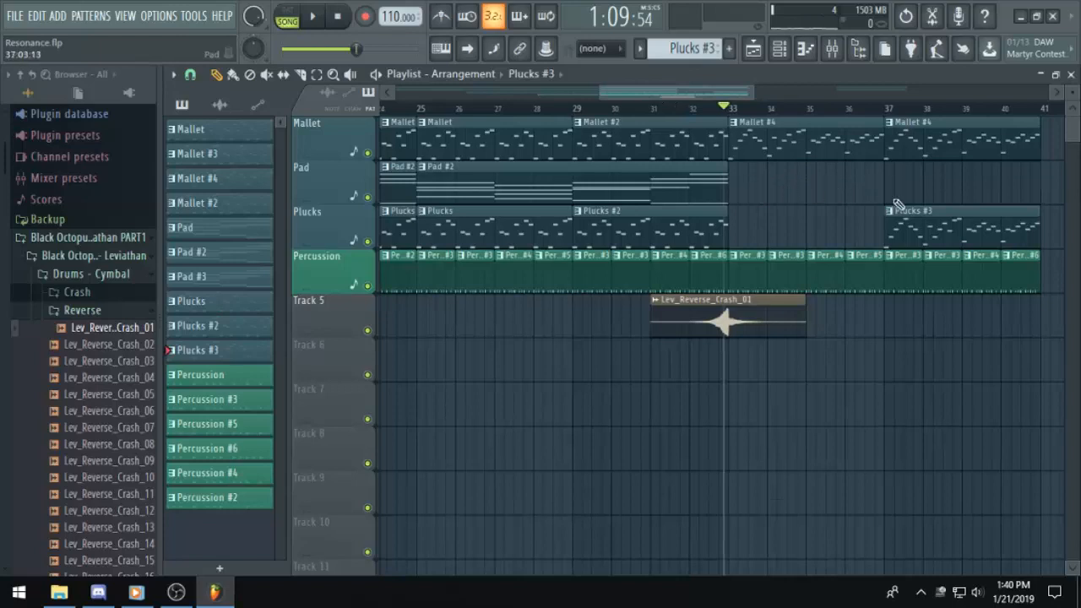
click(686, 181)
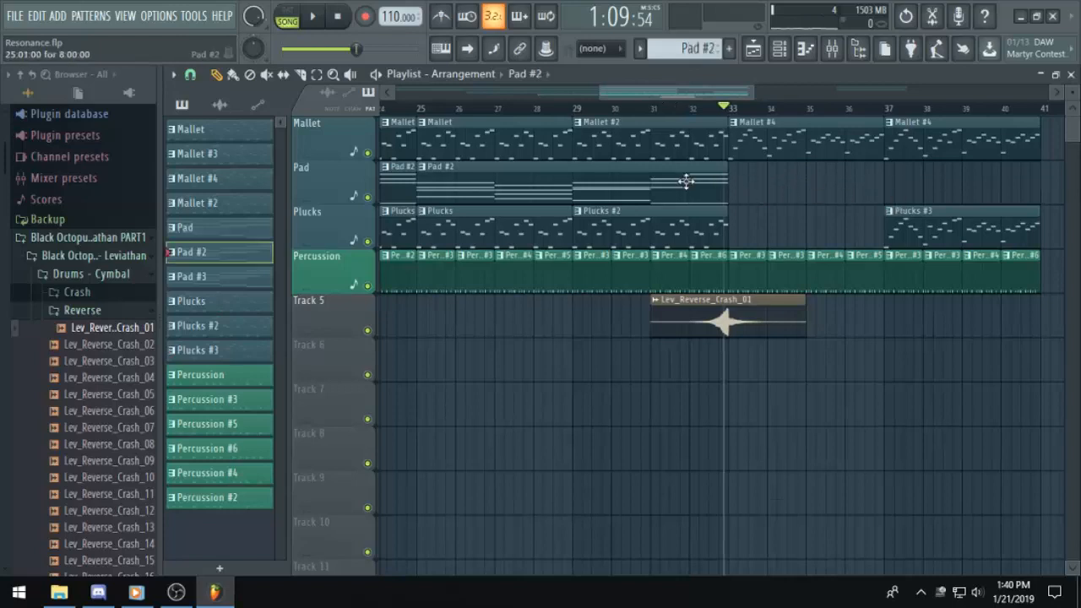
click(887, 185)
drag(739, 96, 806, 93)
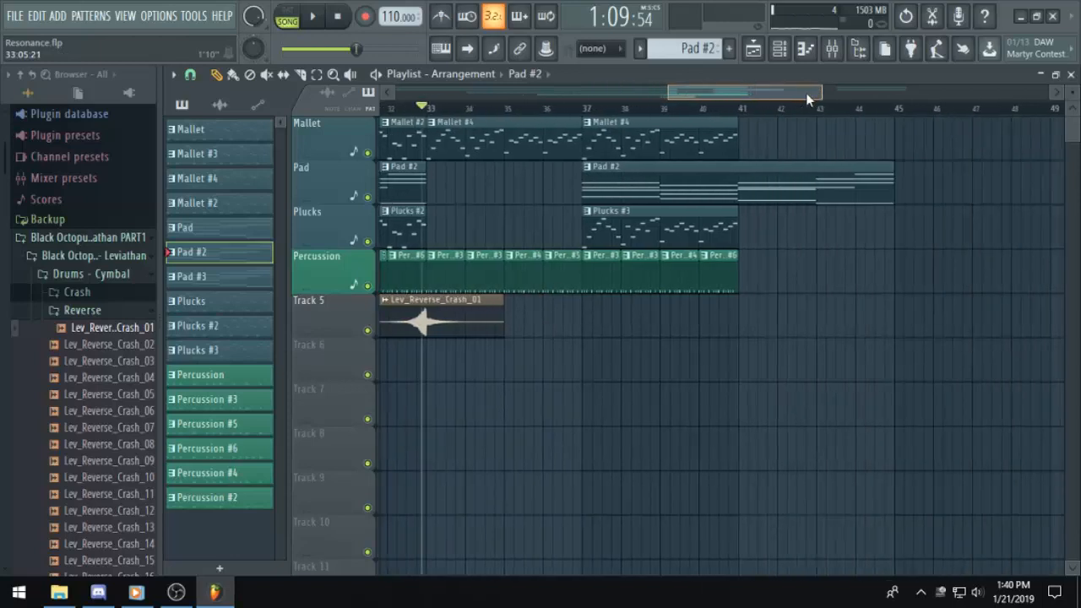
Add another Mallet #4 clip and another Plucks #3 clip at bar 41 on their tracks.
click(719, 141)
click(748, 145)
click(708, 218)
click(741, 221)
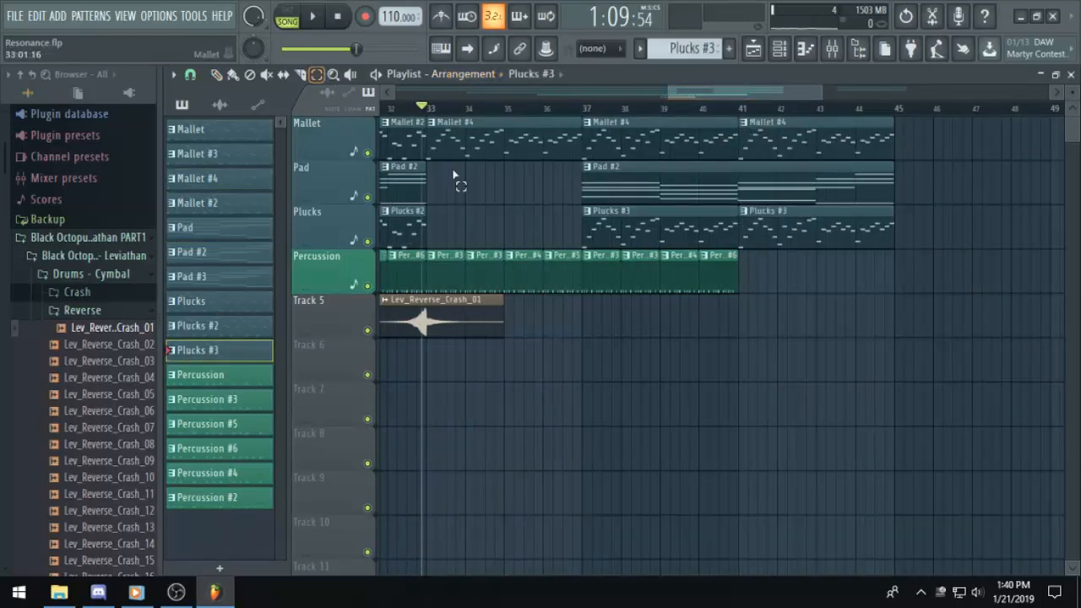
Duplicate the four percussion clips of bars 37 to 40 into bars 41 to 44.
drag(740, 270, 611, 271)
key(ctrl+b)
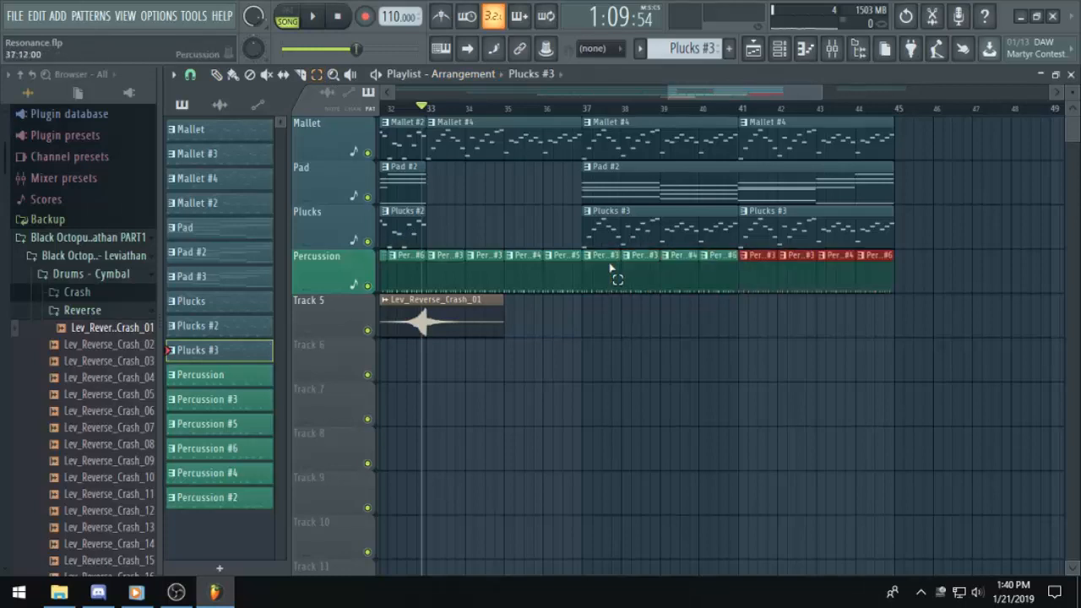
click(216, 74)
Make the Pad #2 clip at bar 37 unique and delete all of its chord notes.
click(586, 167)
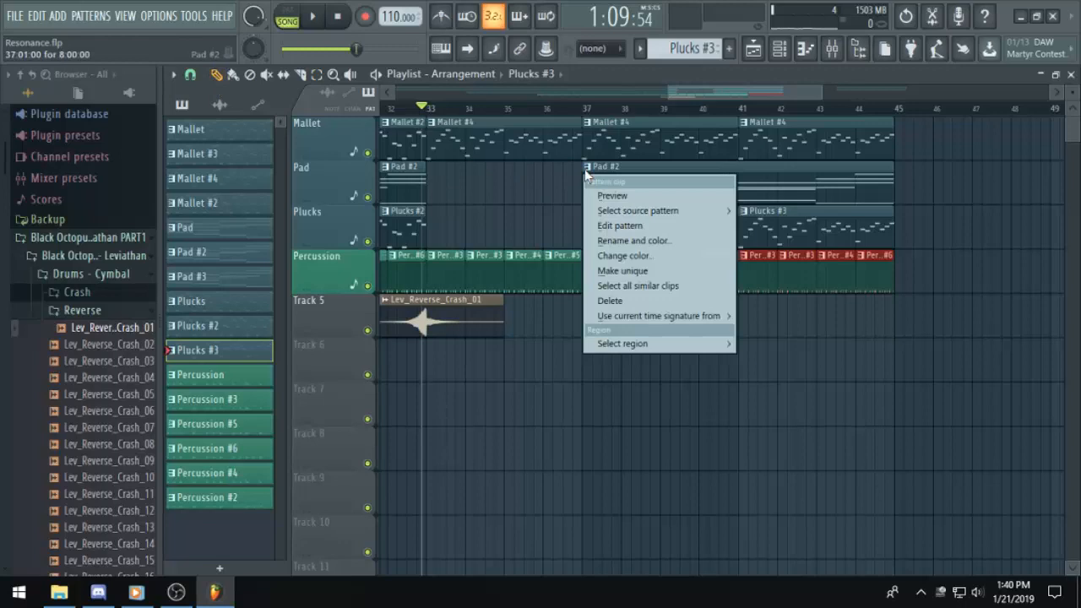
click(621, 276)
double_click(629, 197)
scroll(693, 238, up, 3)
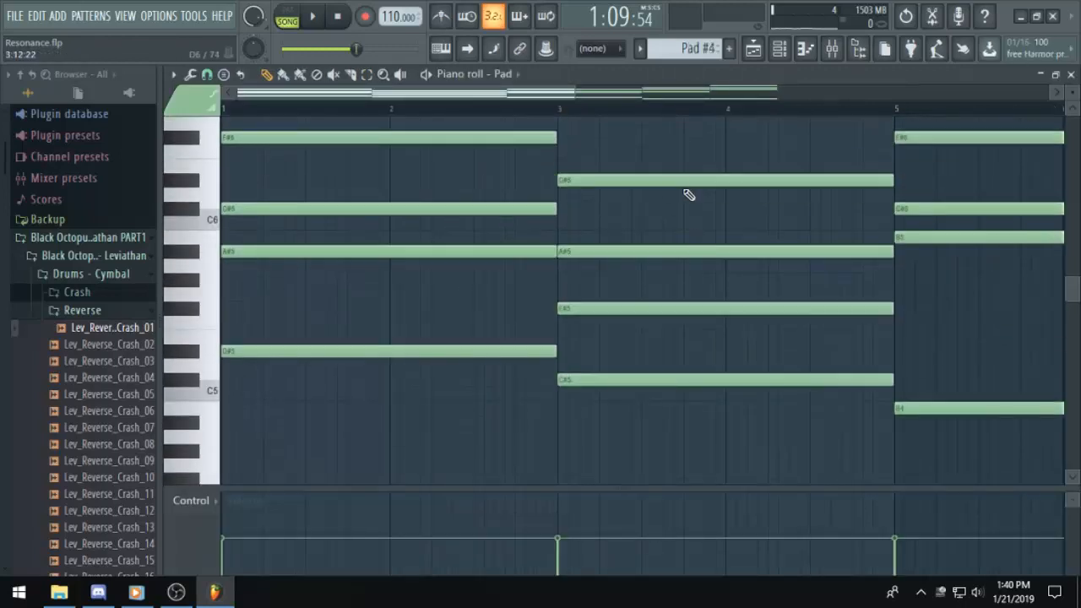
drag(686, 181, 707, 181)
key(ctrl+a)
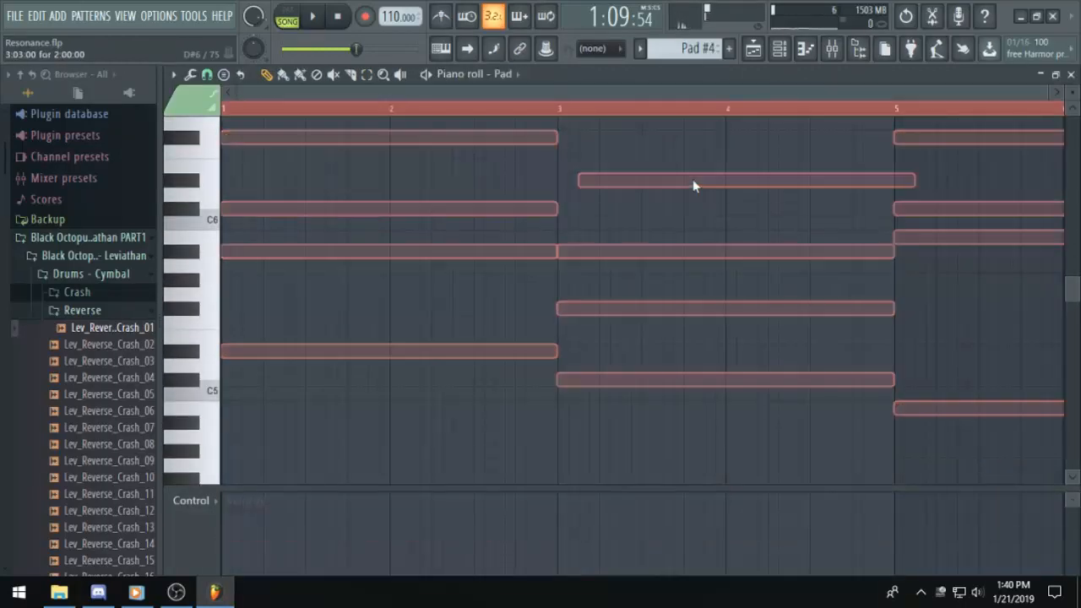
key(Delete)
Review the playlist around the emptied pad clip and reopen the Pad #4 piano roll.
click(754, 48)
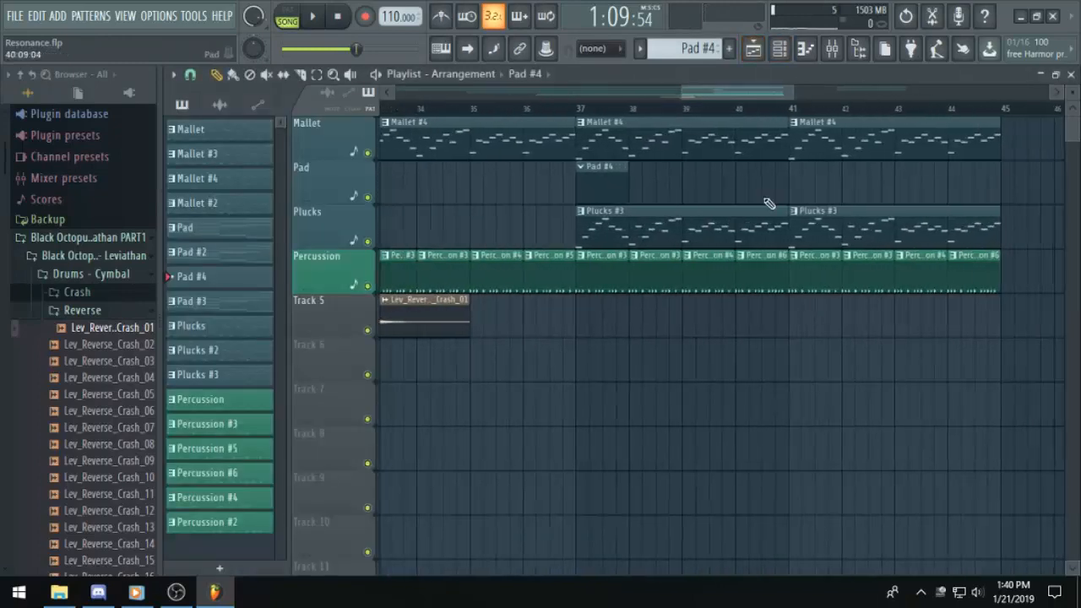
scroll(595, 170, down, 3)
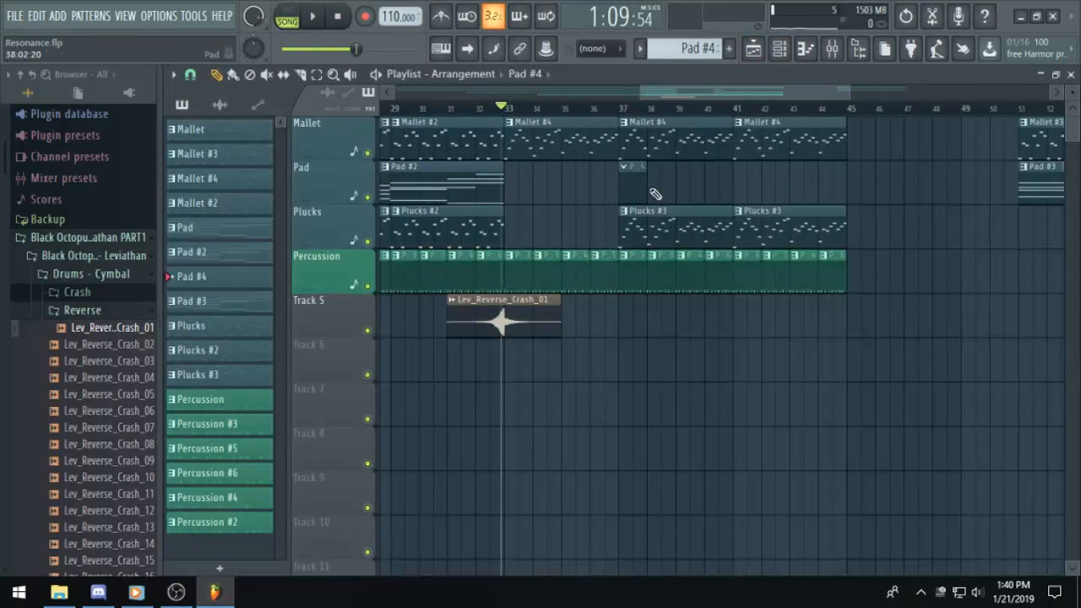
click(808, 48)
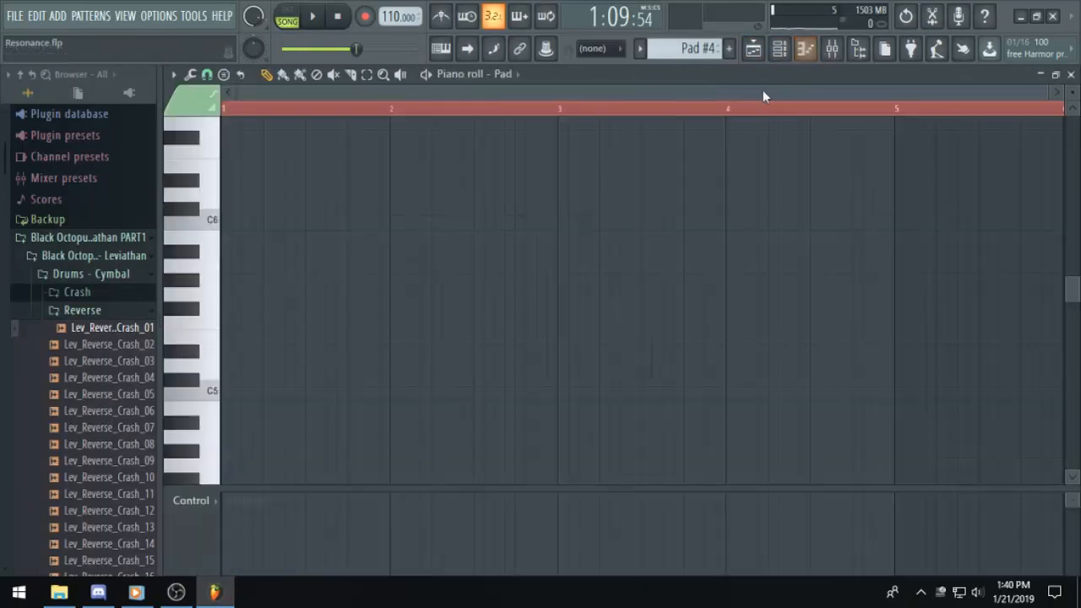
Play the arrangement from about bar 35 through the Mallet #4 and Plucks #3 clips in the playlist.
scroll(650, 221, up, 2)
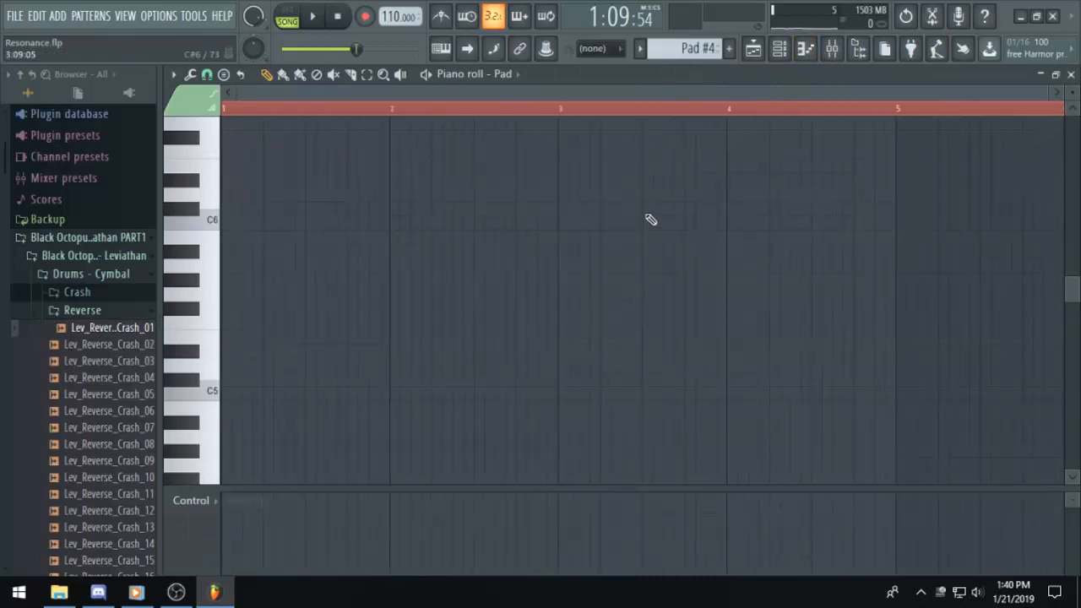
click(754, 48)
click(605, 109)
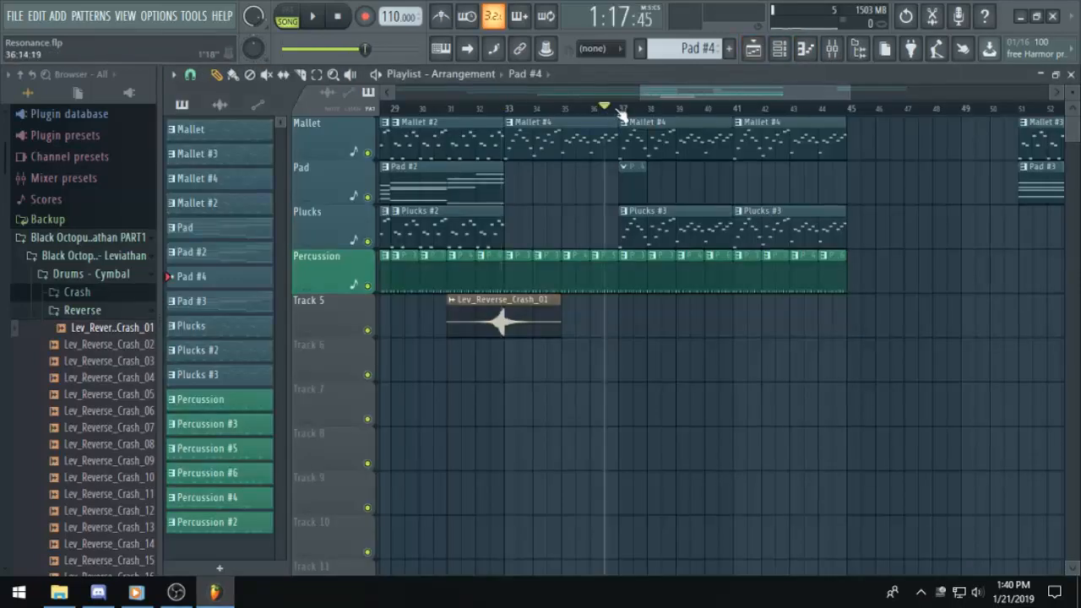
click(566, 108)
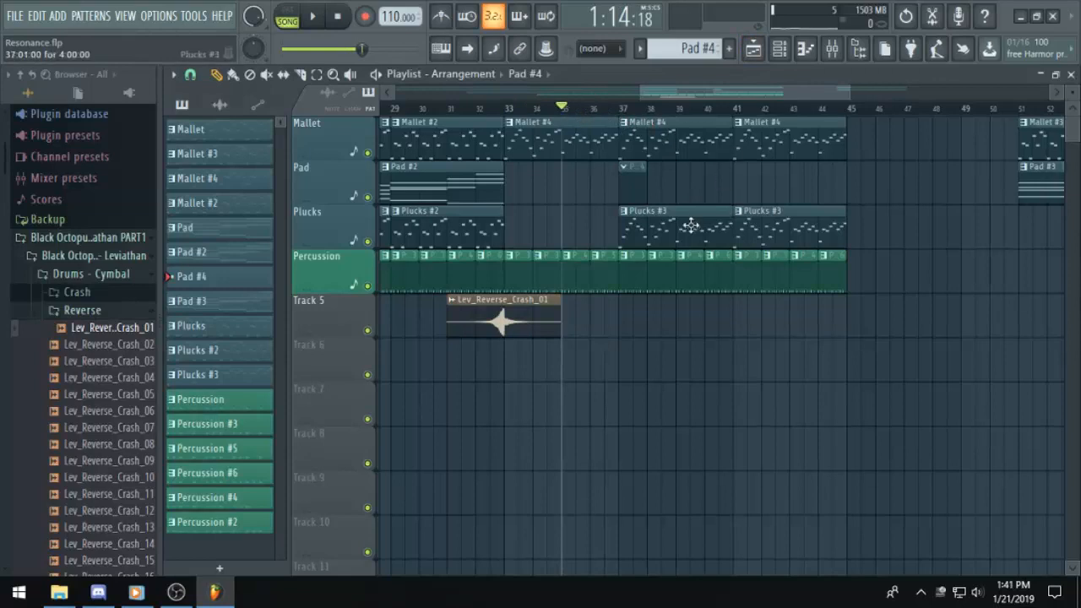
scroll(691, 225, up, 3)
key(space)
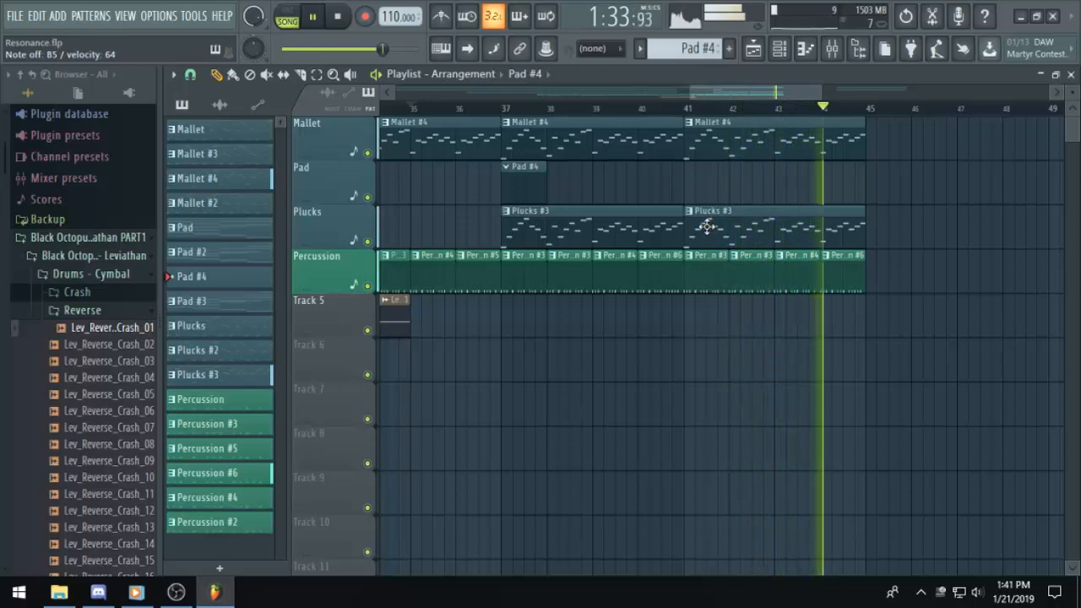
key(space)
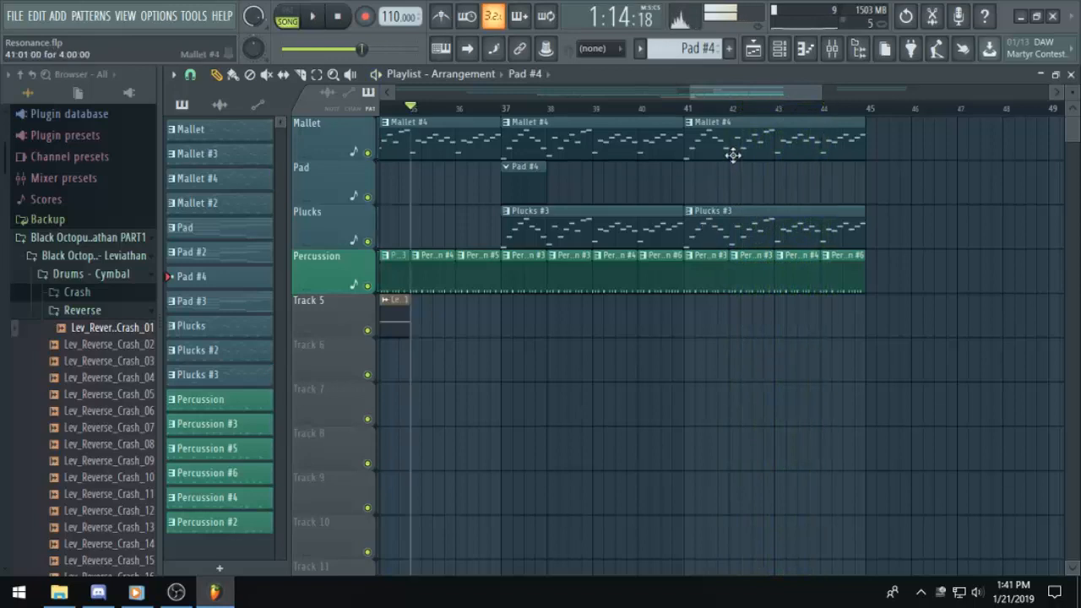
Set the song position to bar 37 and place a two-bar Pad #4 chord of B4, B5, C#6 and F#6 at bar 1.
click(509, 111)
click(805, 49)
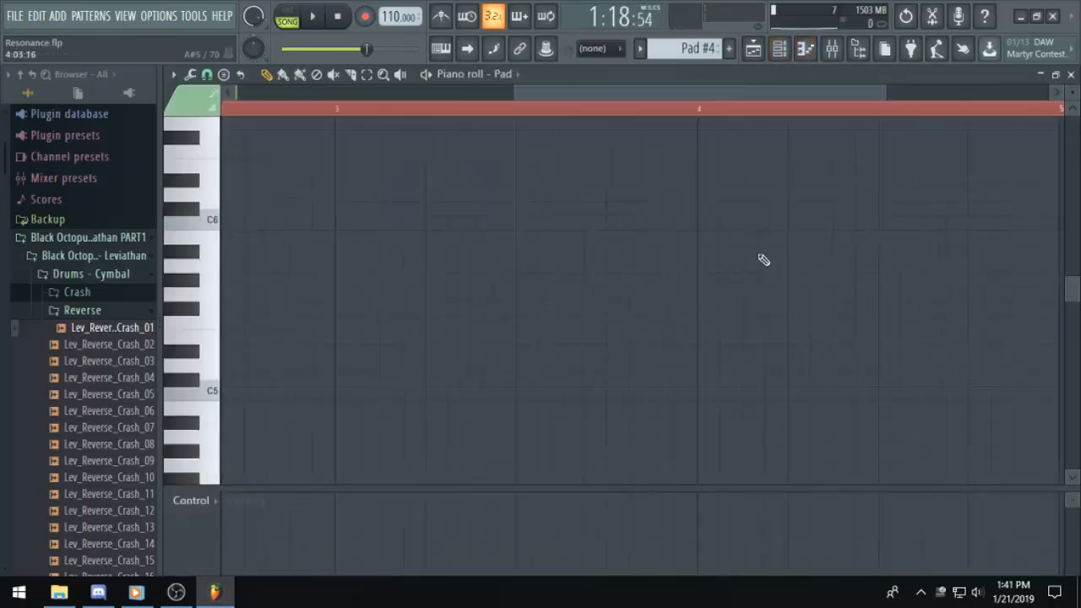
scroll(747, 108, down, 1)
drag(745, 100, 414, 102)
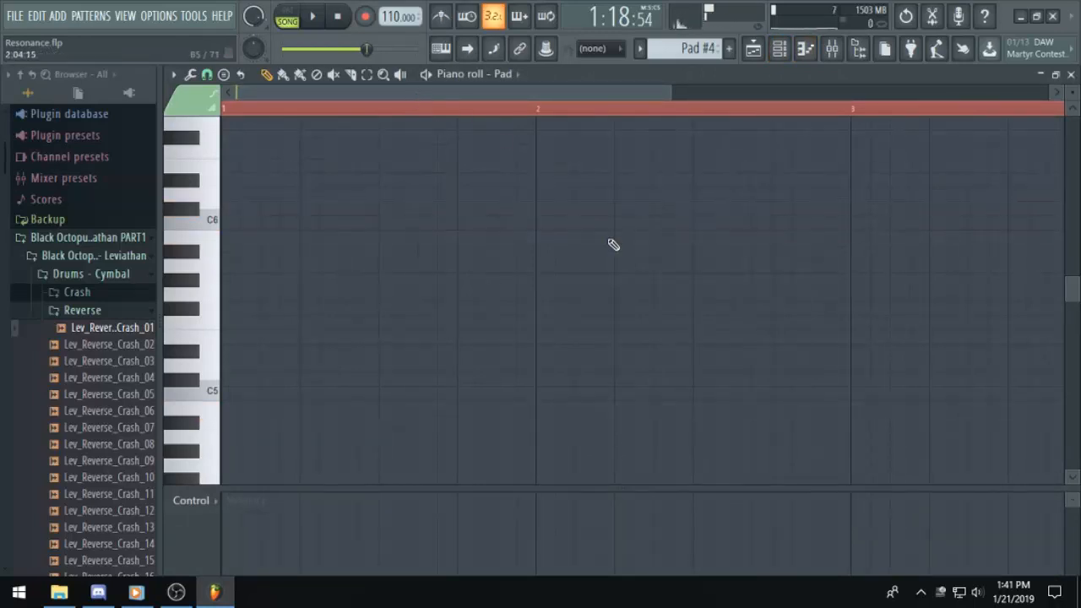
click(232, 240)
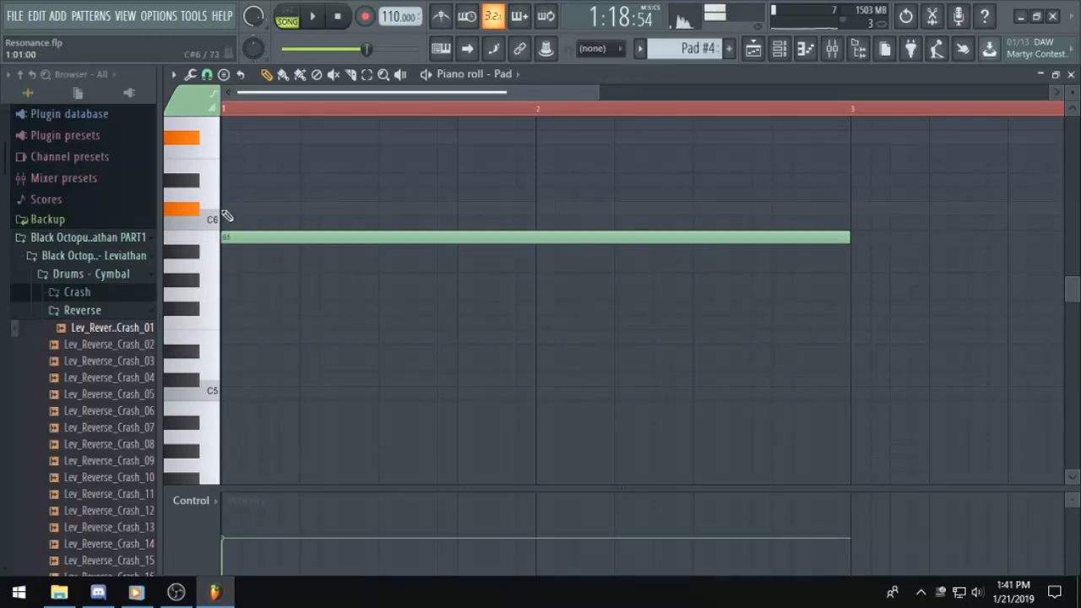
click(237, 208)
click(227, 137)
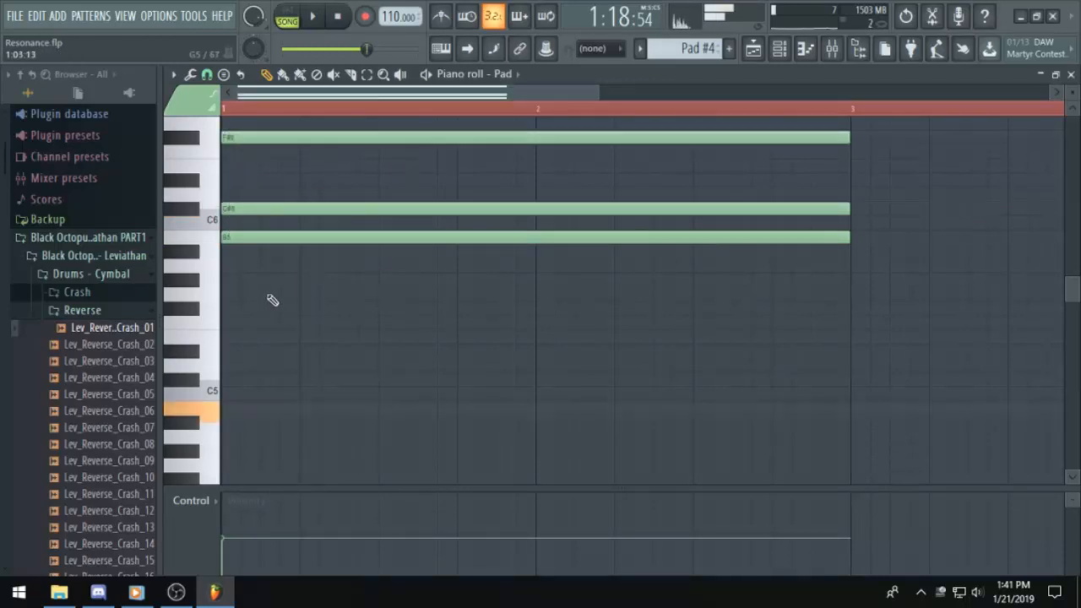
click(231, 409)
Audition the first Pad #4 chord with the arrangement and shorten all four of its notes to one bar.
click(754, 50)
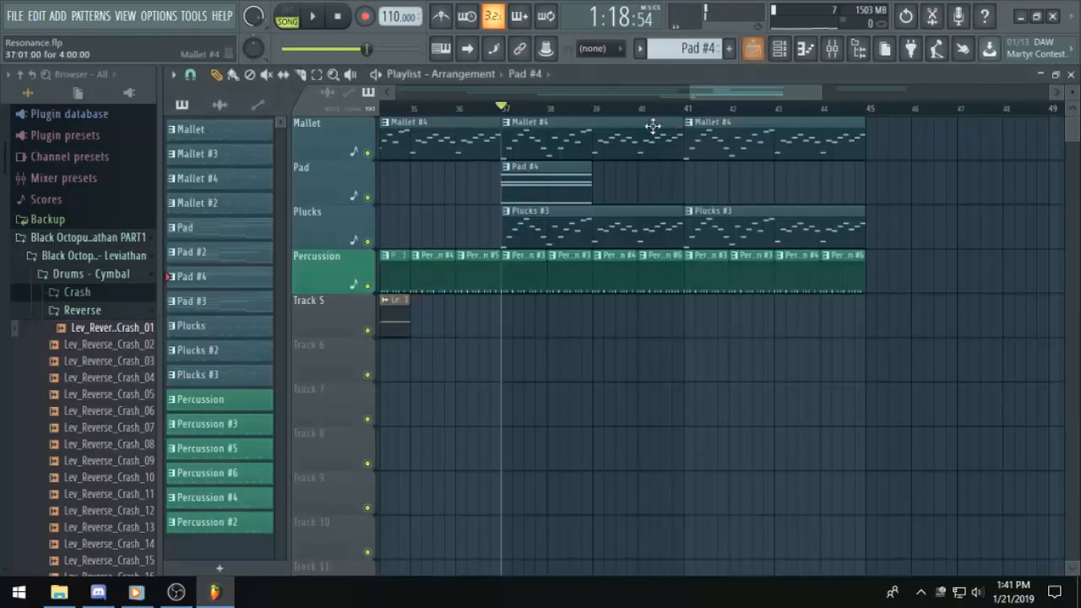
key(space)
click(806, 52)
scroll(591, 236, down, 2)
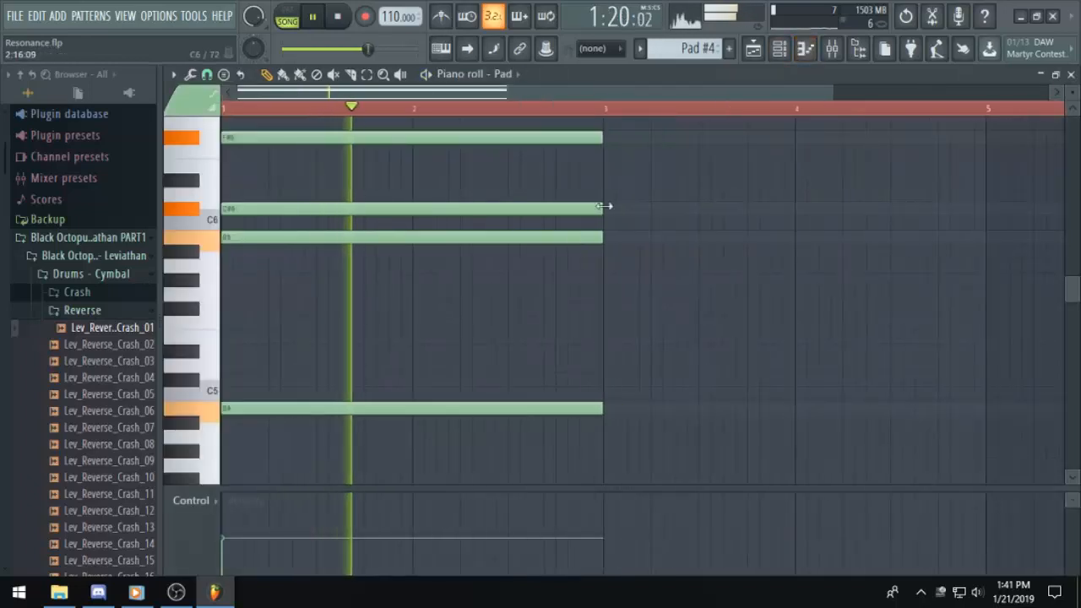
key(space)
key(ctrl+a)
drag(603, 138, 427, 140)
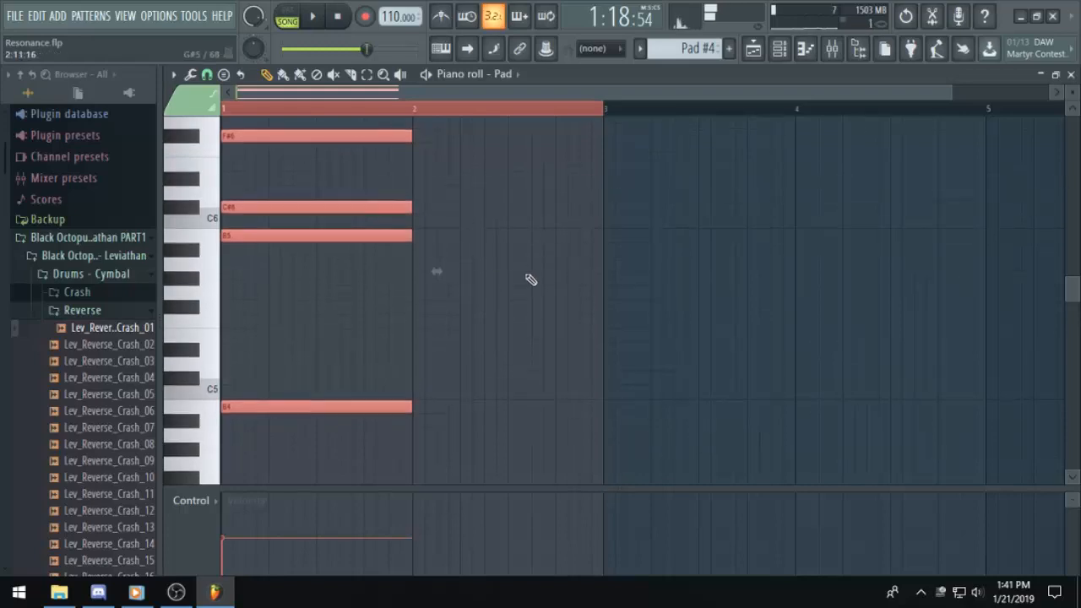
Add a one-bar second chord of C#5, B5, D#6 and G#6 at bar 2 of the Pad #4 pattern.
scroll(439, 234, up, 3)
click(417, 237)
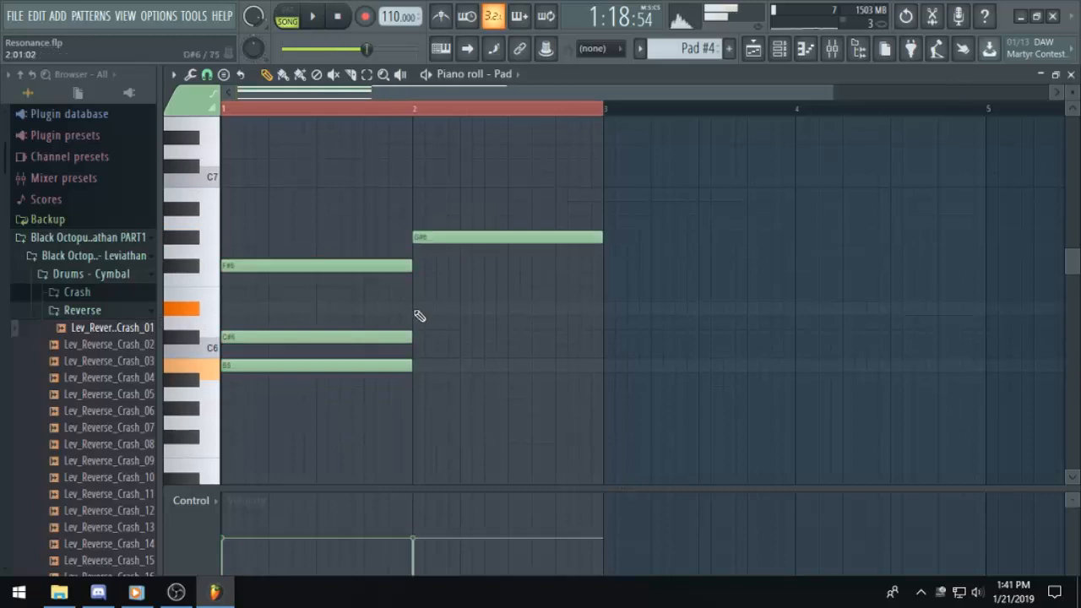
click(417, 309)
scroll(457, 364, down, 3)
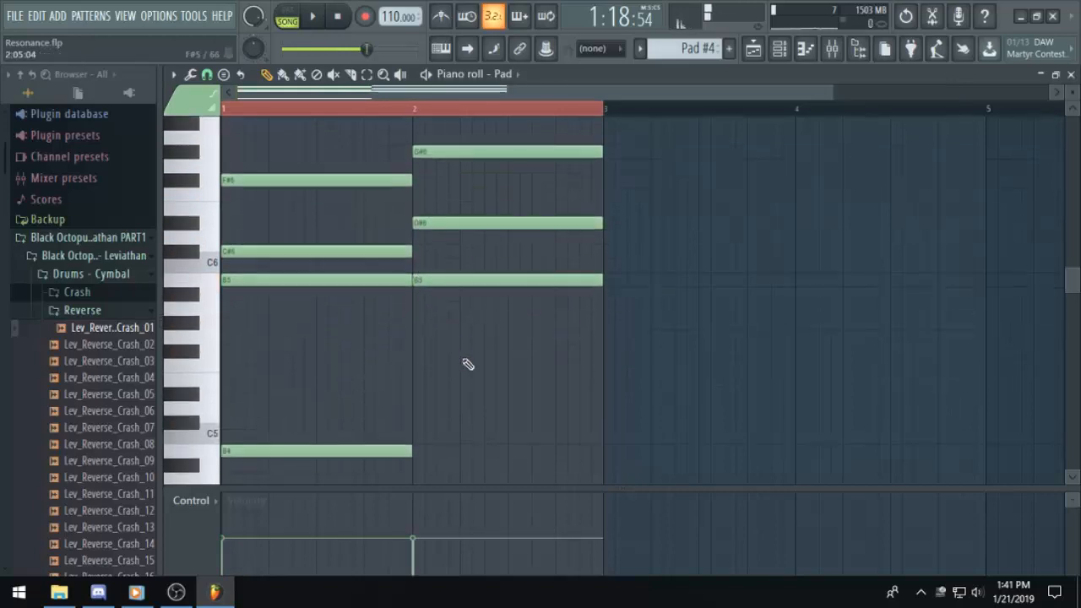
click(416, 422)
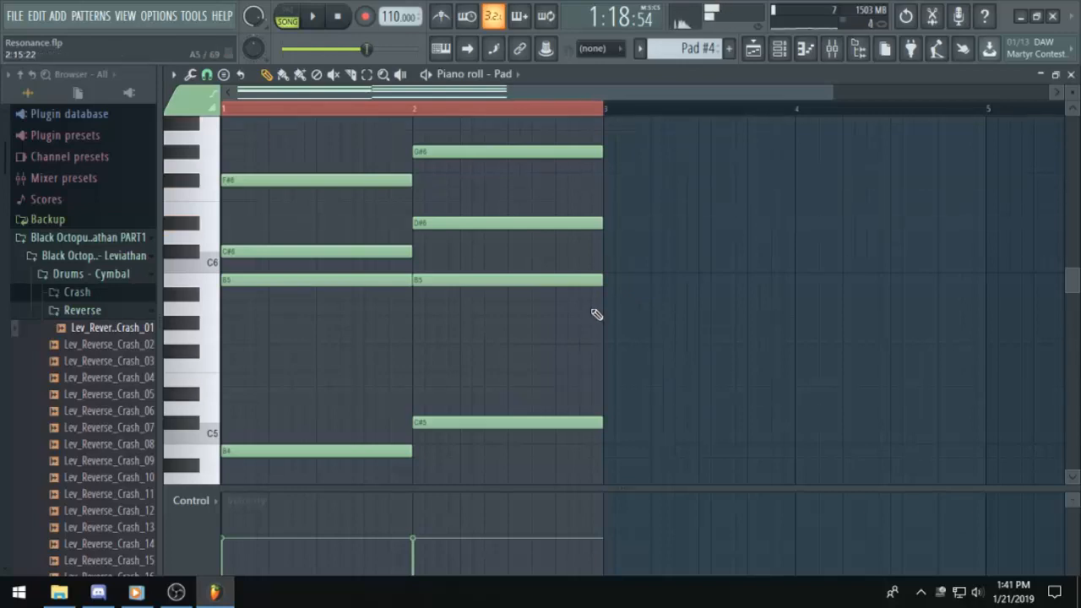
Add a one-bar third chord of D#5, D#6, F#6 and A#6 at bar 3 of the Pad #4 pattern.
scroll(615, 284, up, 3)
click(620, 206)
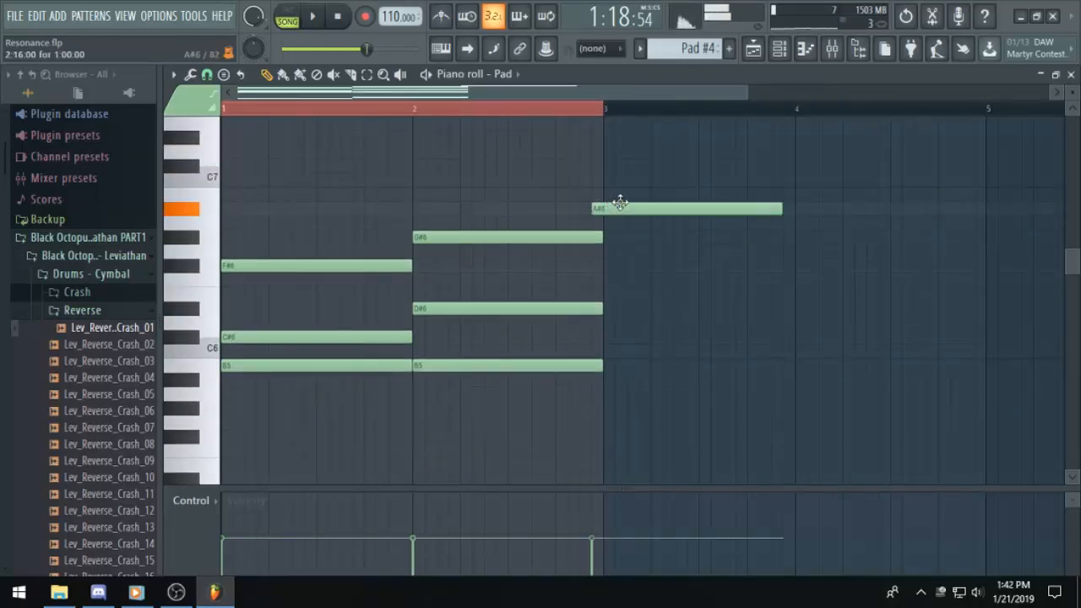
click(608, 266)
click(609, 308)
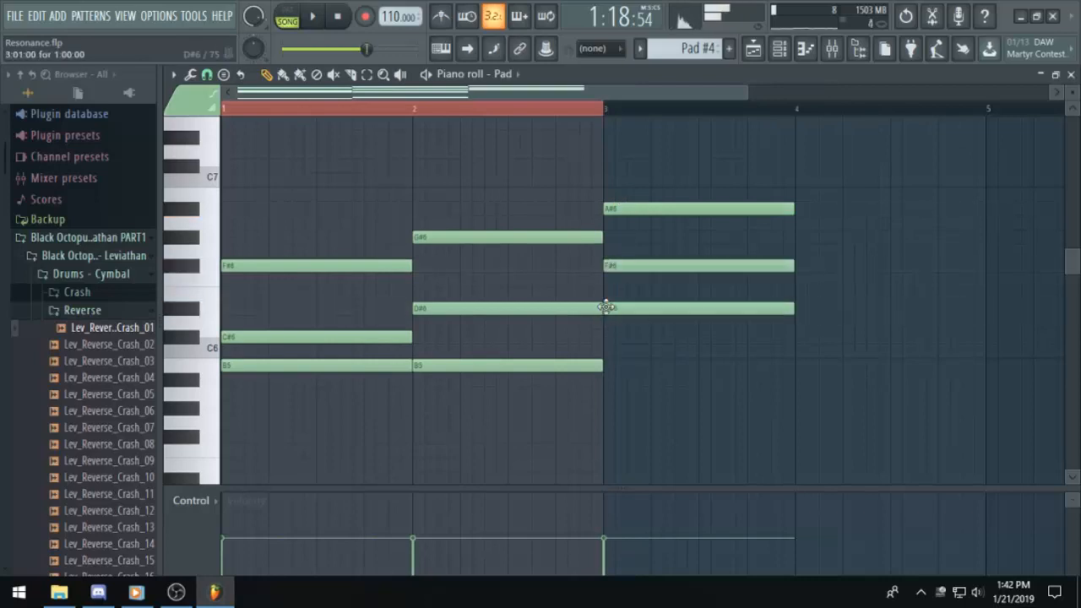
scroll(647, 357, down, 2)
click(606, 436)
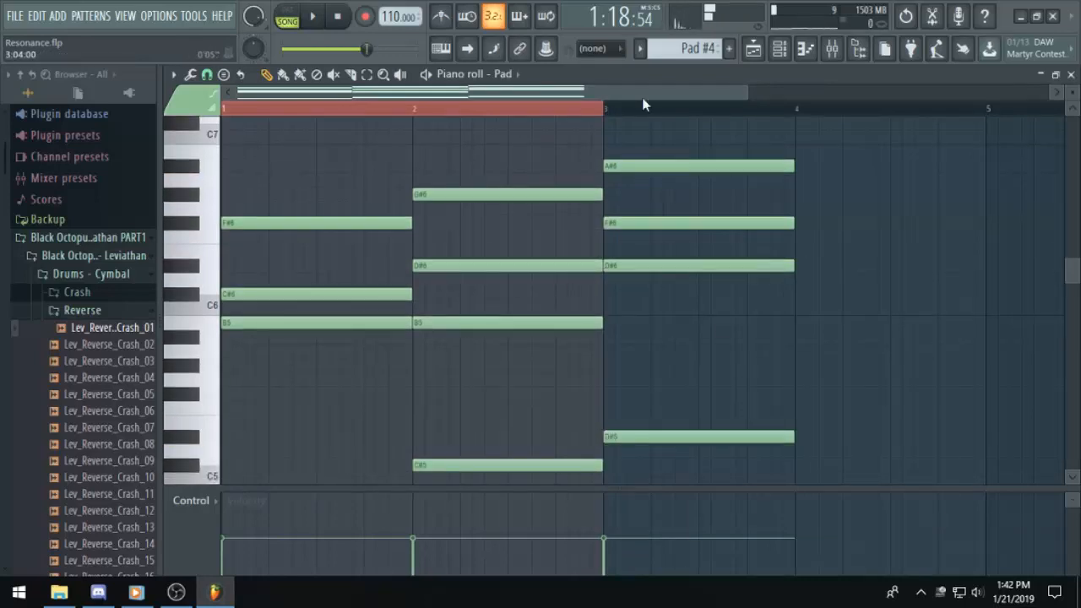
Play the three chords and extend the four notes of the bar 3 chord to about one and three-quarter bars.
key(space)
scroll(570, 321, down, 2)
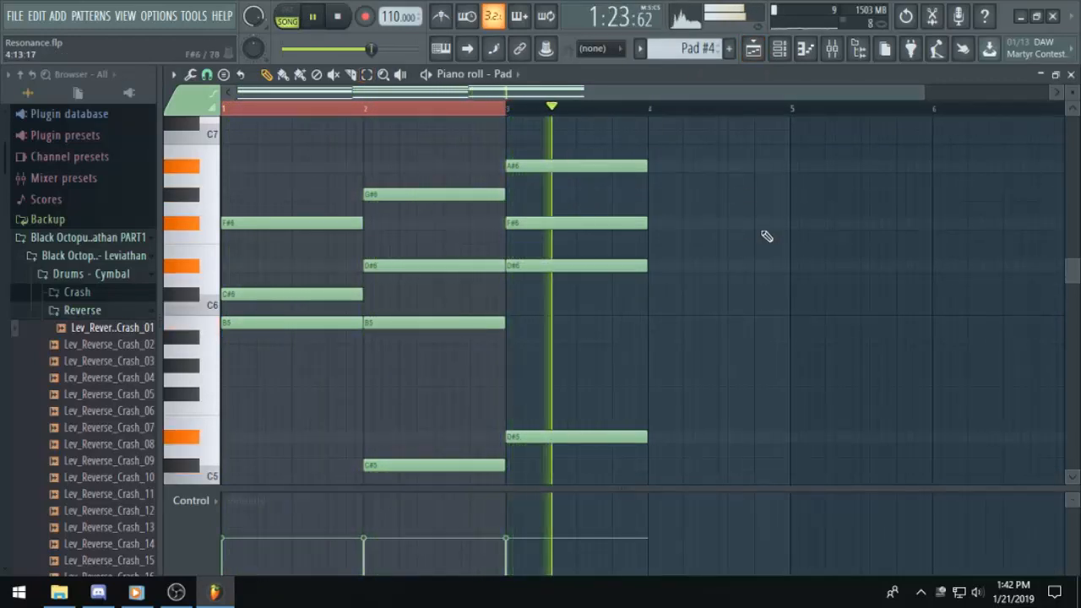
key(space)
click(367, 74)
drag(608, 133, 659, 465)
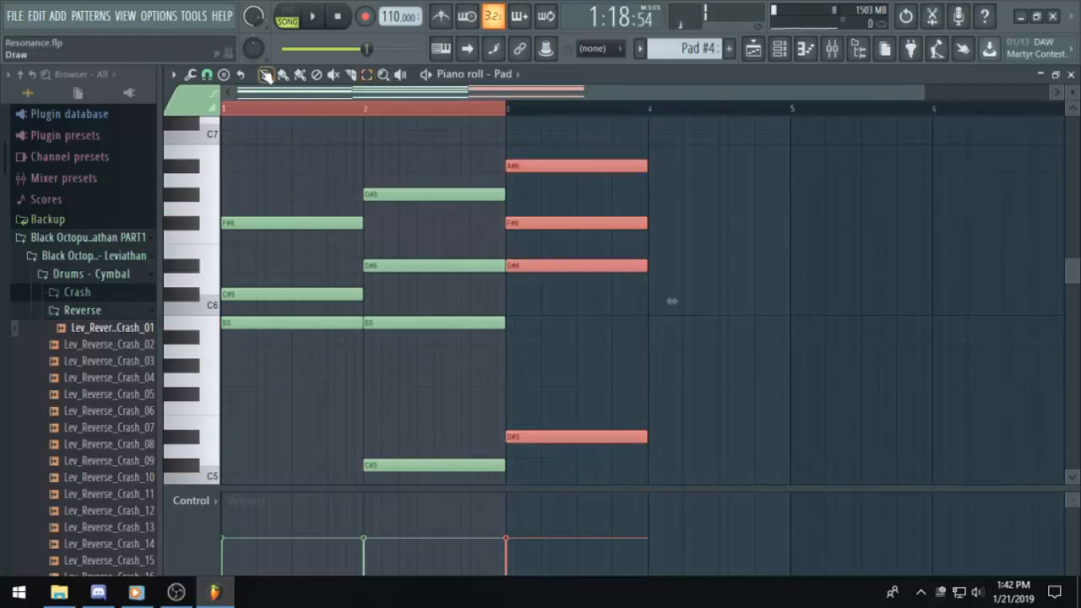
drag(656, 162, 762, 164)
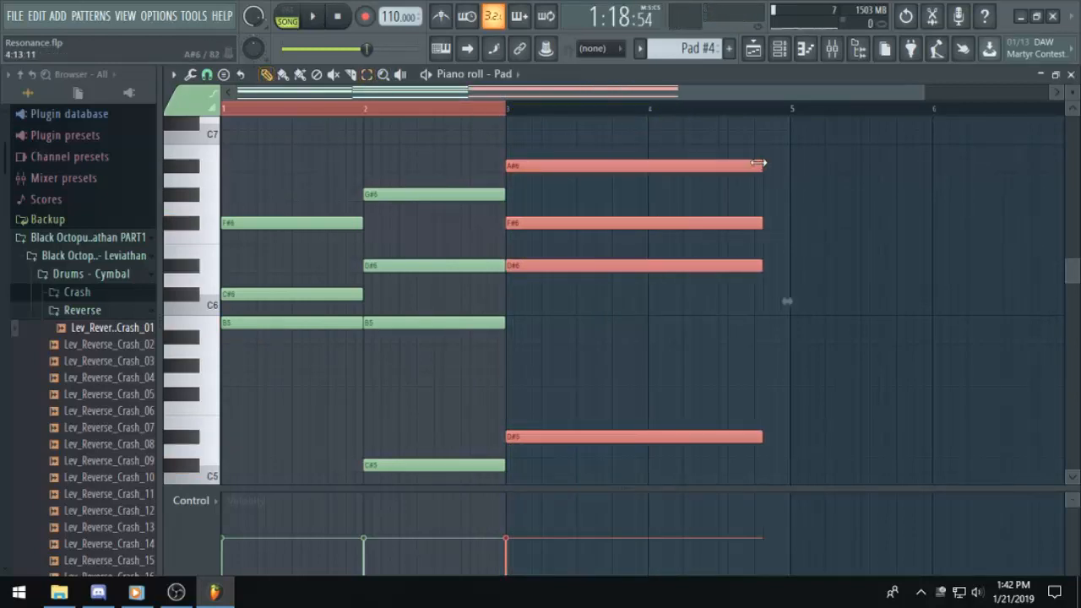
Duplicate the three-chord progression to bar 5 of the Pad #4 pattern and play it with the arrangement.
click(765, 50)
double_click(670, 194)
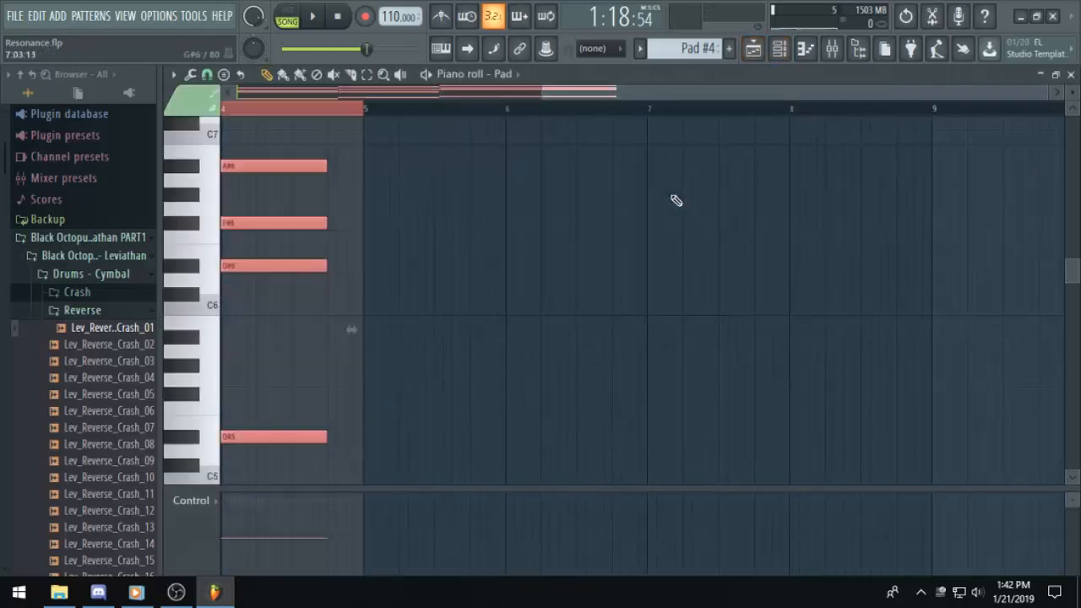
key(space)
click(754, 49)
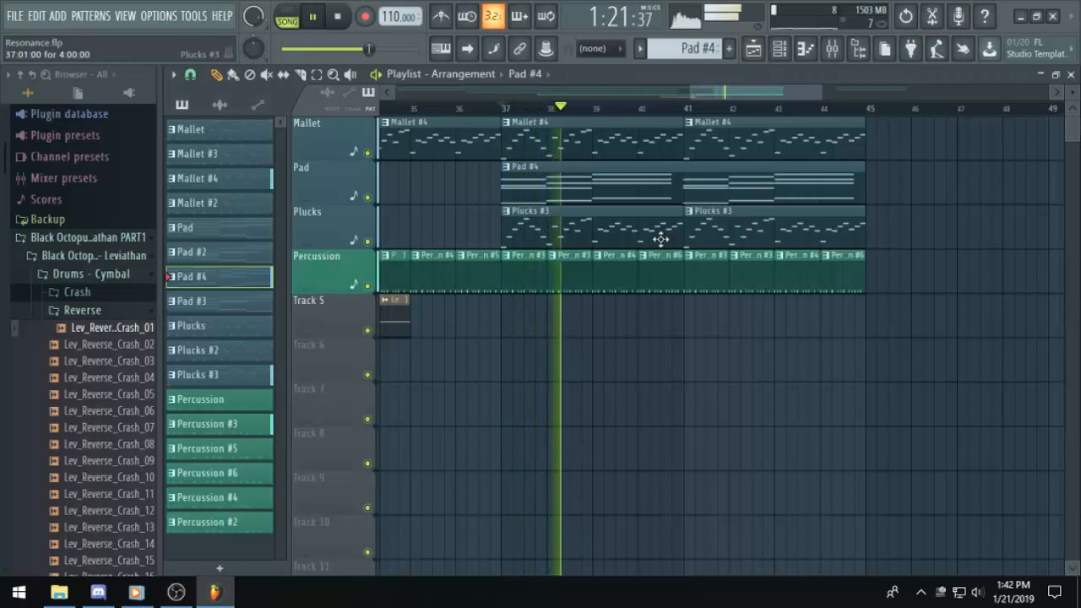
Delete all four notes of the duplicated chord at bar 7 in the Pad #4 piano roll.
double_click(733, 183)
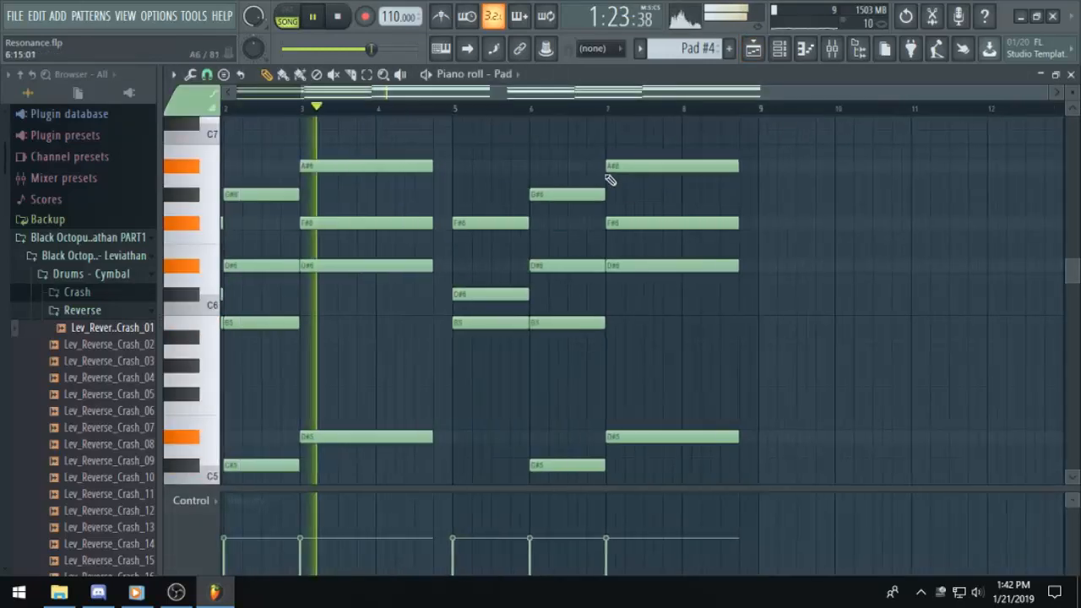
drag(673, 93, 603, 101)
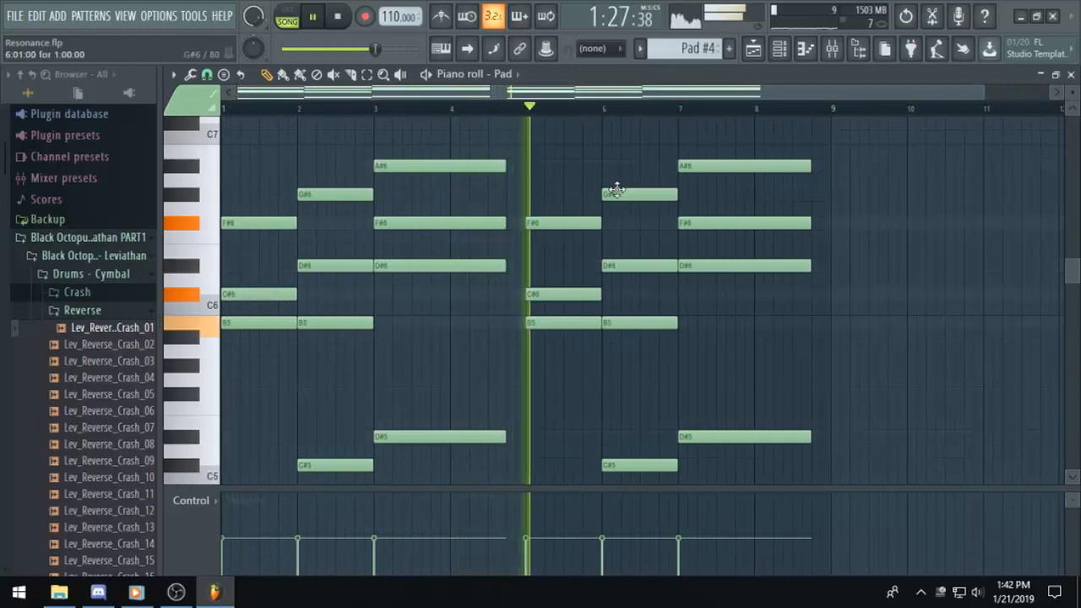
scroll(667, 219, up, 2)
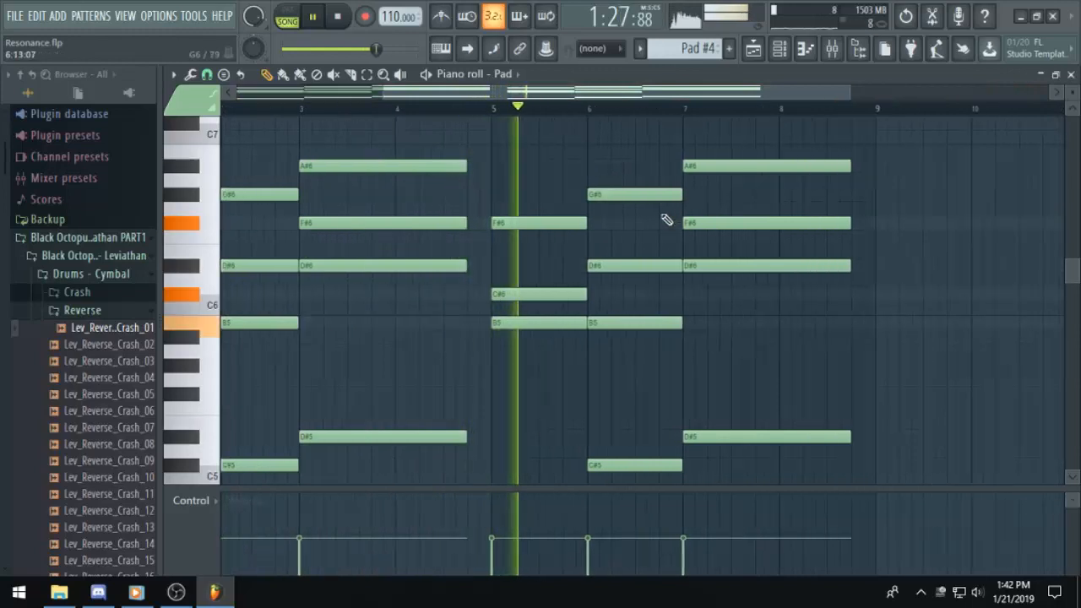
right_click(781, 164)
scroll(825, 423, up, 2)
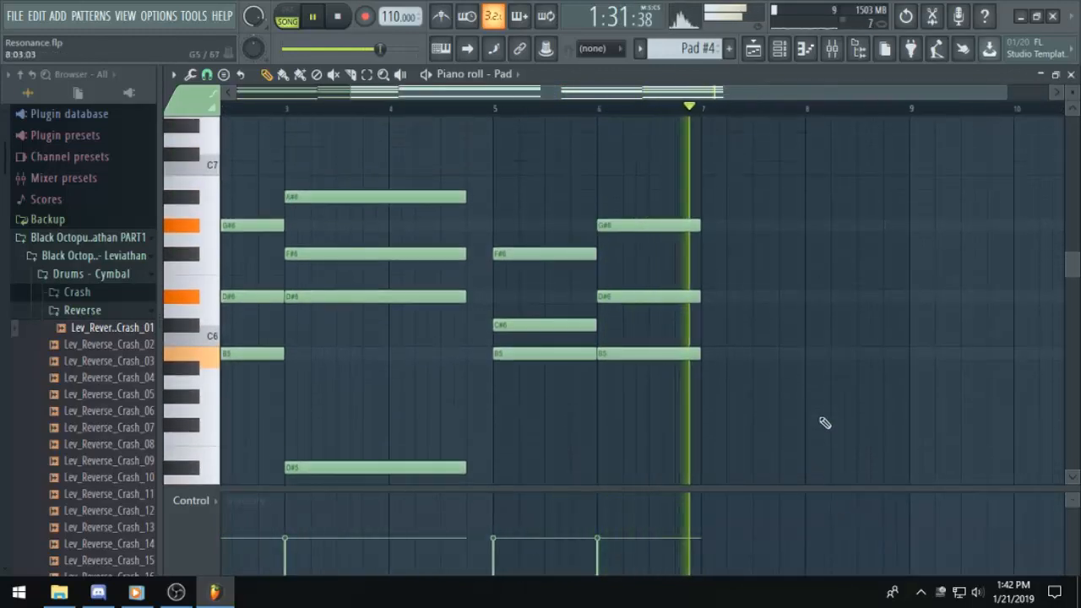
Replay the progression and add a bar 7 chord of B4, B5, D#6 and F#6, about one and three-quarter bars long.
key(space)
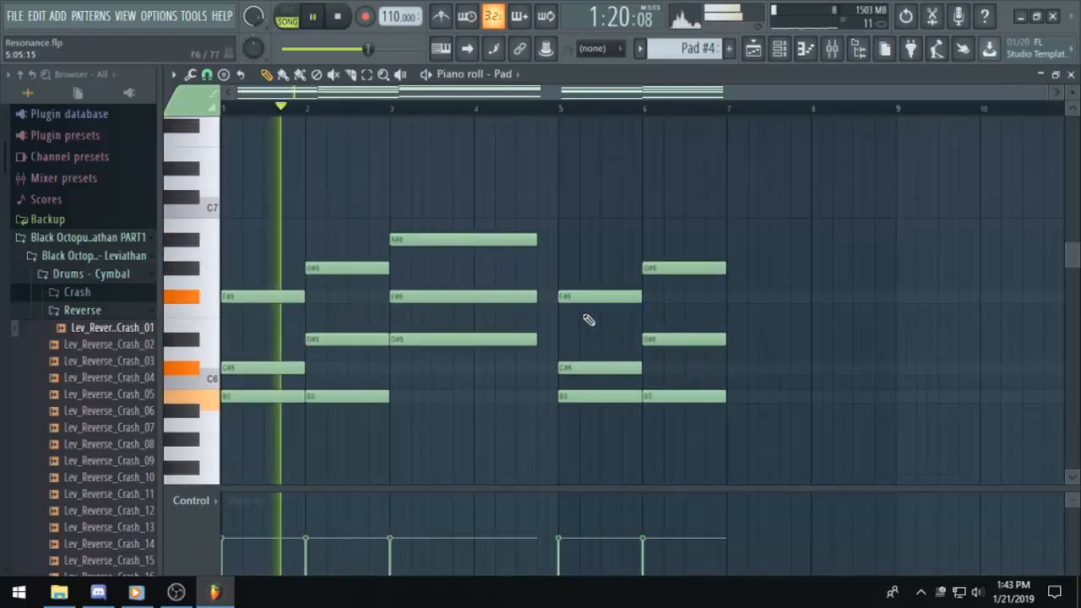
scroll(596, 317, up, 2)
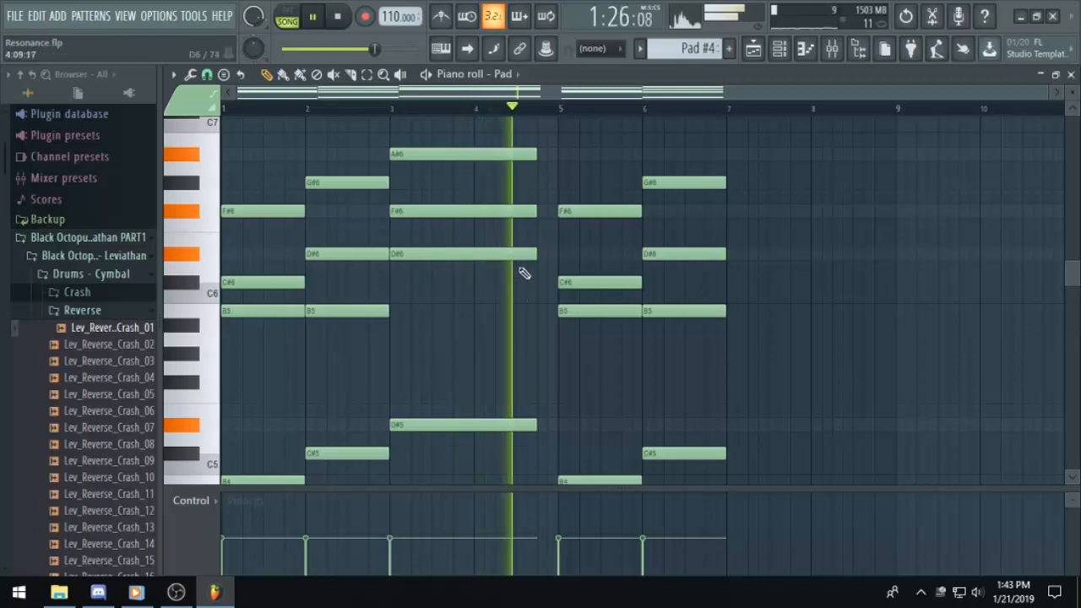
scroll(501, 339, down, 1)
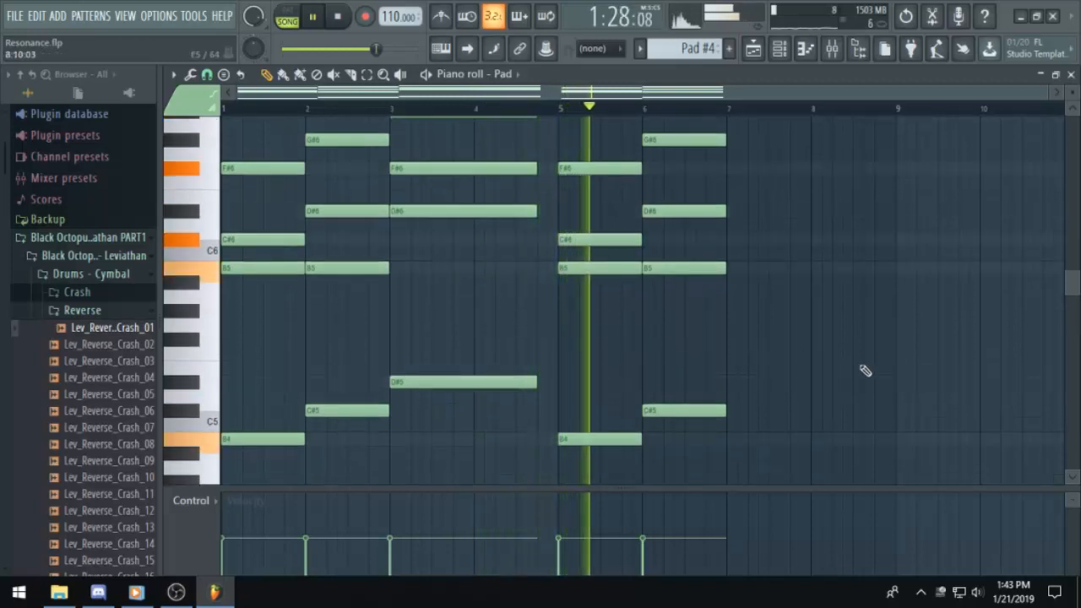
scroll(1056, 420, up, 1)
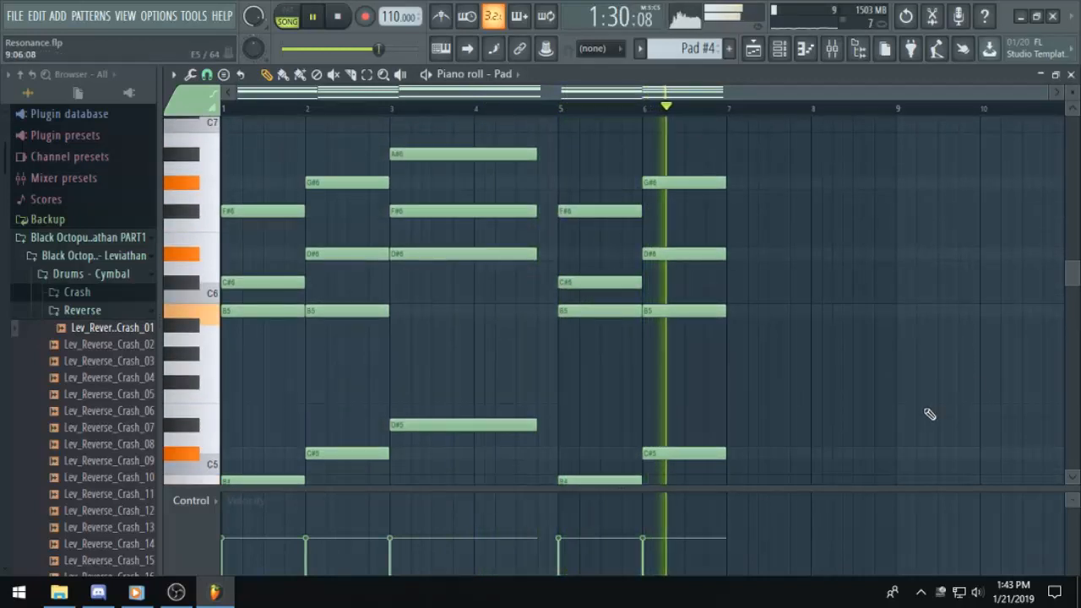
key(space)
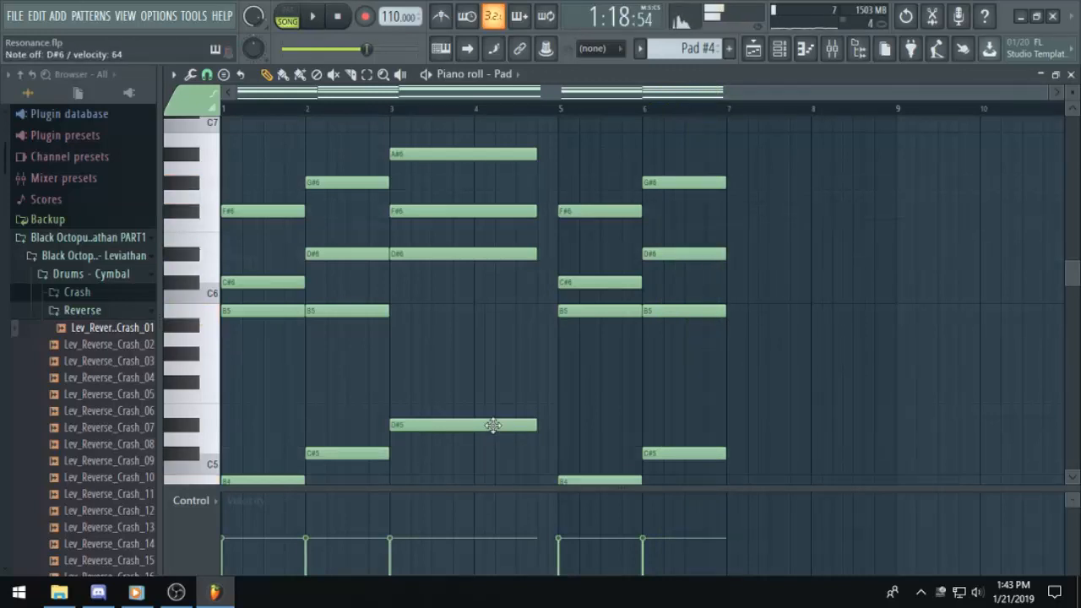
click(736, 309)
click(735, 212)
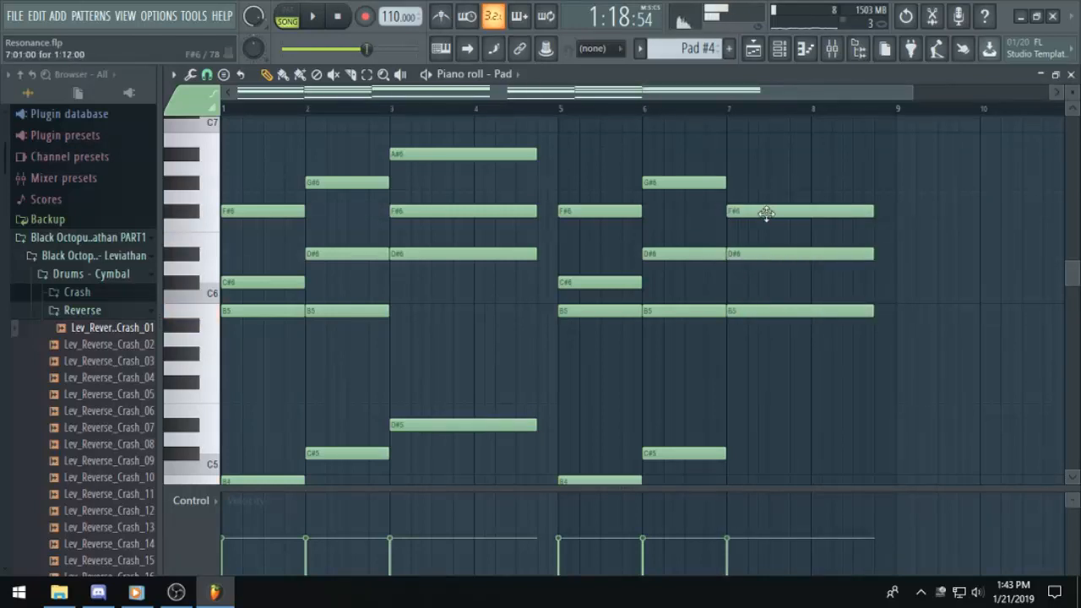
scroll(743, 427, down, 3)
click(742, 441)
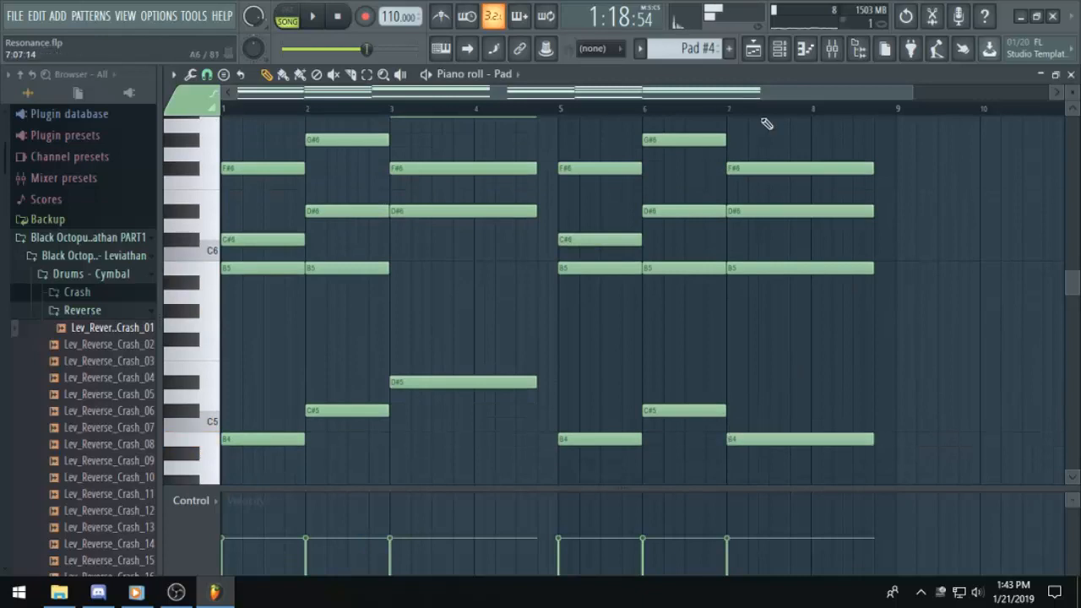
Play the arrangement from just before bar 42 in the playlist to hear the new Pad #4 ending chord.
click(761, 53)
click(722, 109)
key(space)
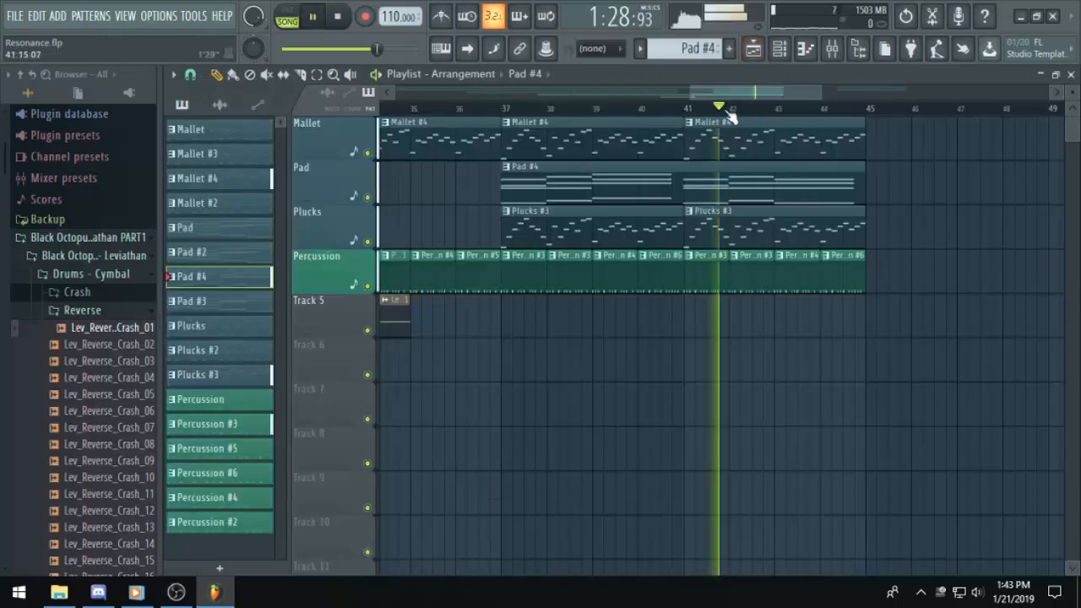
Listen to the rest of the Mallet #4 and Pad #4 section up to about bar 44, and stop playback.
scroll(830, 164, down, 2)
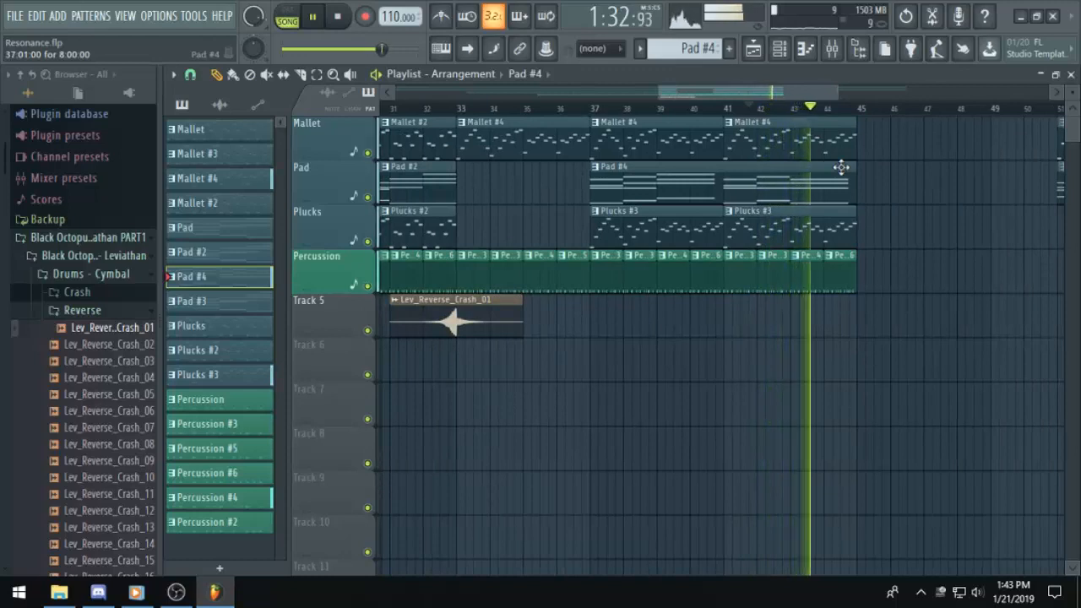
scroll(842, 168, down, 1)
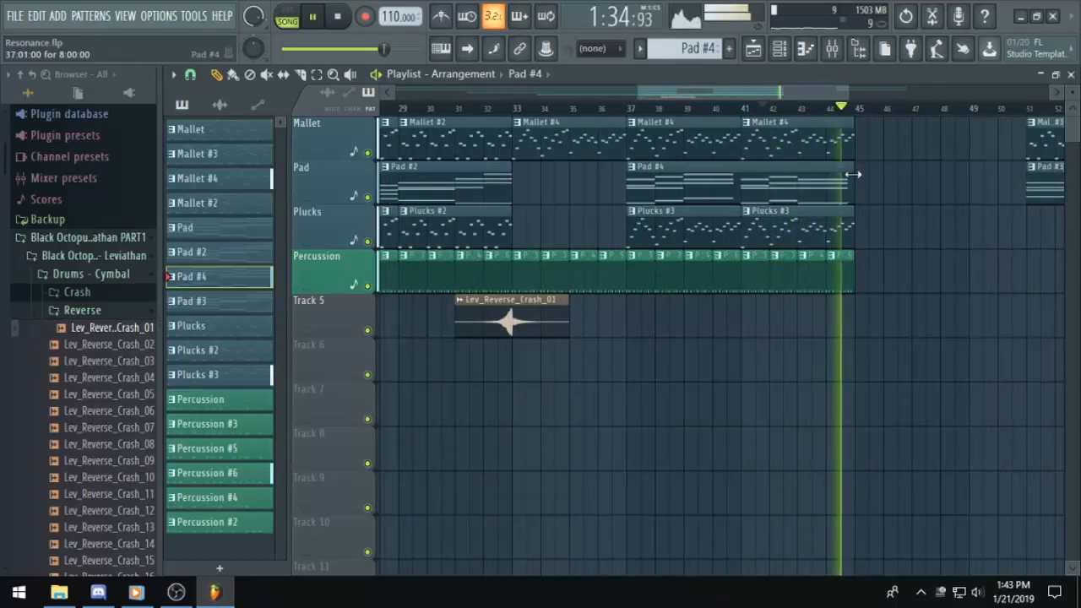
key(space)
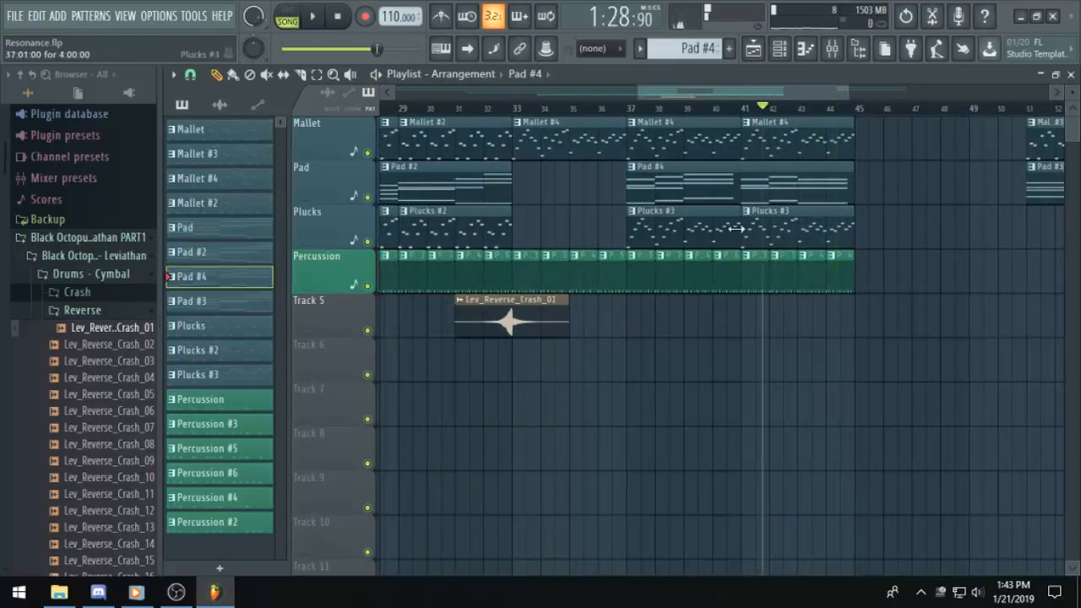
Play the arrangement from bar 37 to hear the full Pad #4 progression with the mallets, plucks and percussion.
scroll(762, 191, up, 3)
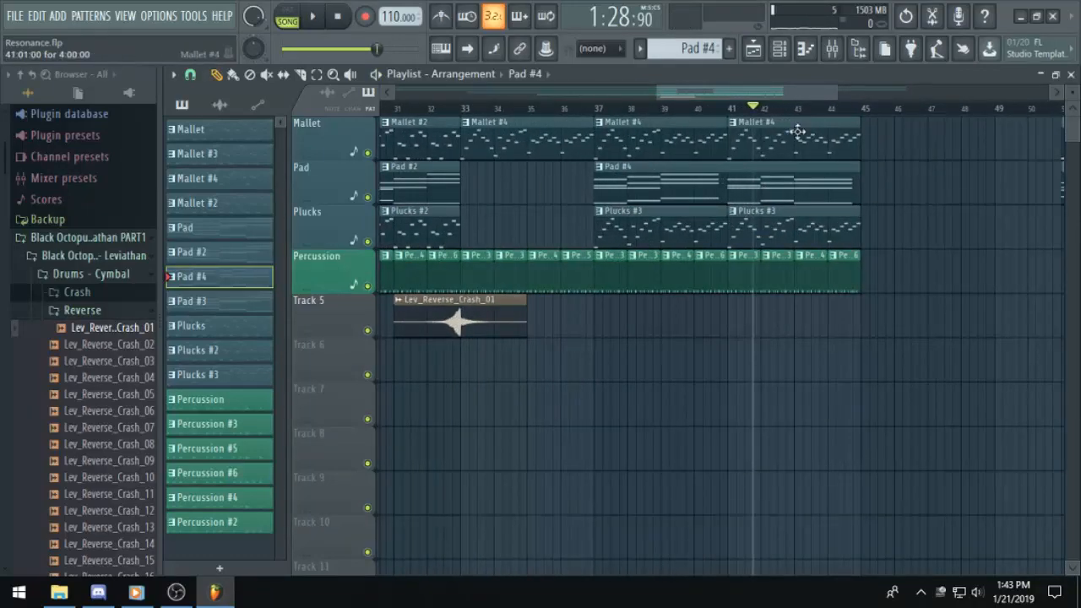
drag(741, 94, 689, 103)
scroll(690, 104, down, 4)
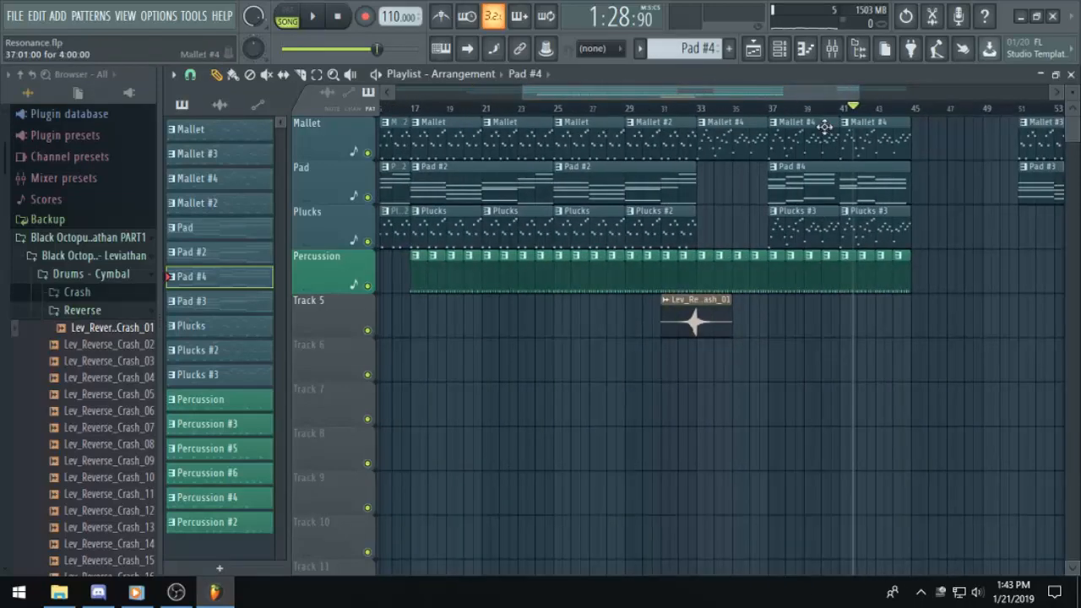
drag(811, 95, 865, 95)
scroll(804, 217, up, 5)
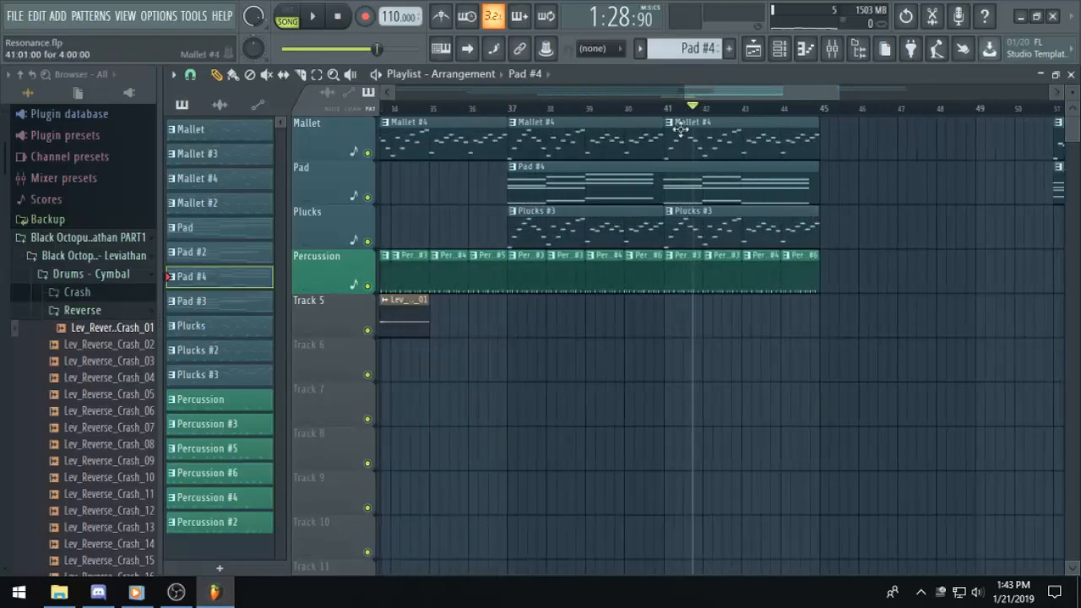
click(512, 110)
key(space)
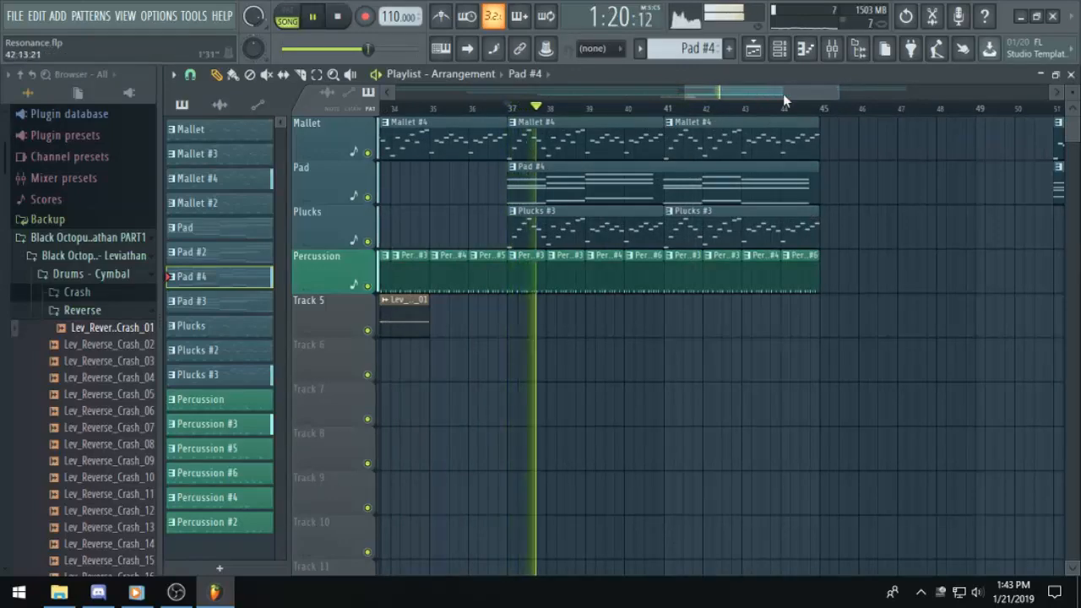
drag(783, 94, 886, 94)
scroll(813, 94, down, 4)
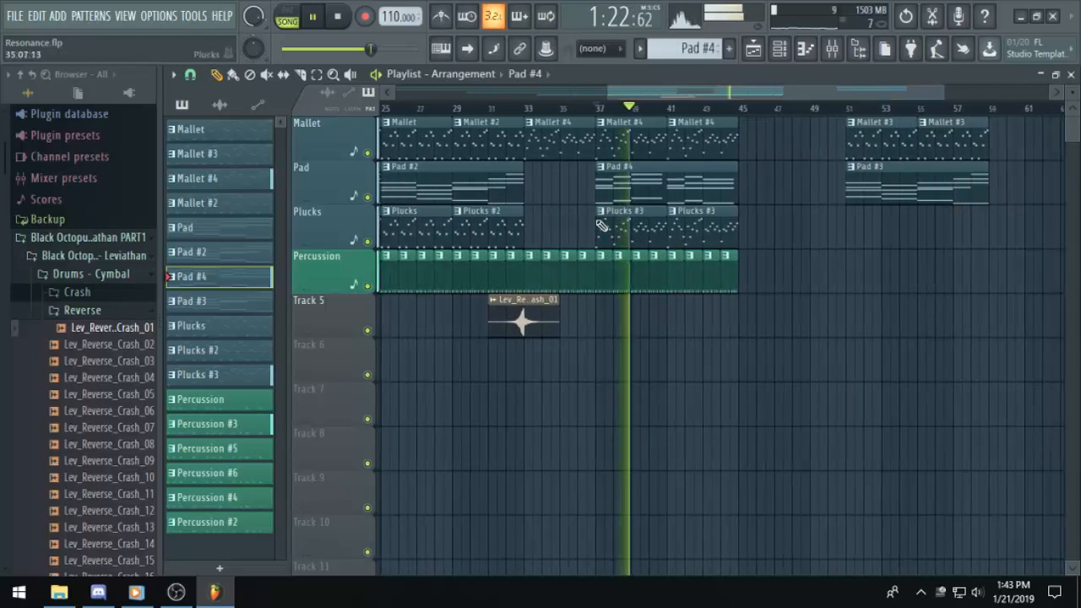
Select the two Mallet #3 clips and the Pad #3 clip at bar 51 and shift them to about bar 53.
click(318, 76)
drag(991, 245, 861, 152)
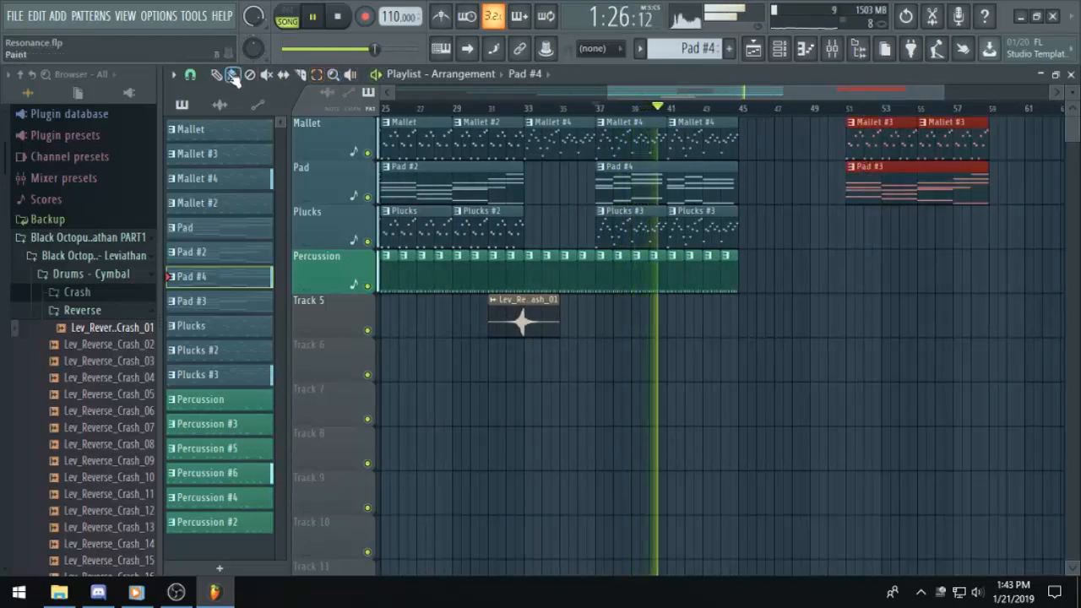
click(915, 142)
Open the Pad #4 pattern in the piano roll, examine its chords during playback, and stop.
double_click(731, 183)
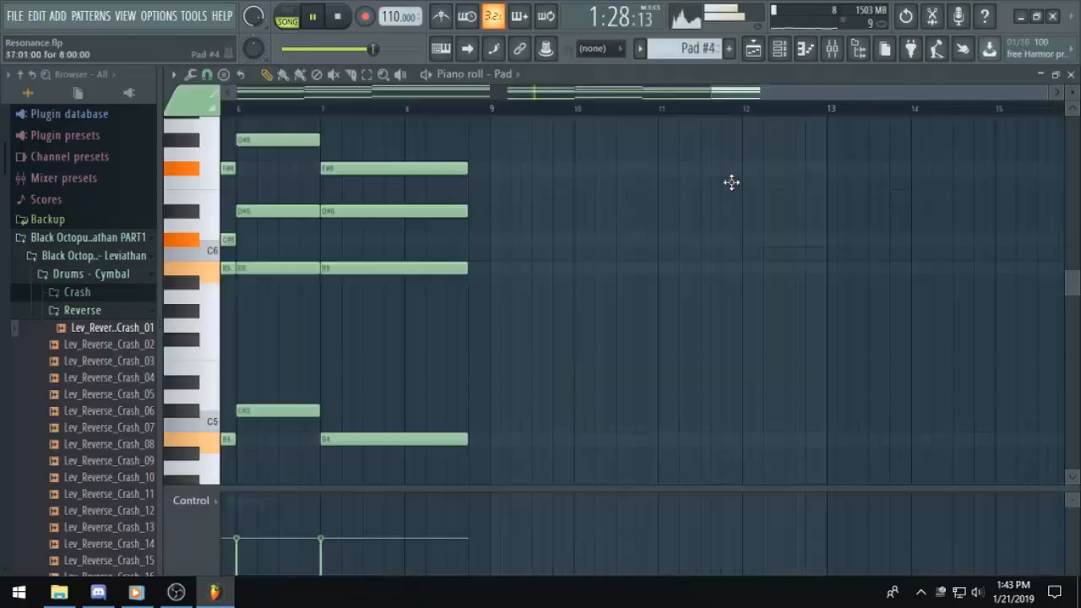
scroll(522, 197, down, 3)
scroll(768, 307, up, 2)
scroll(770, 305, down, 1)
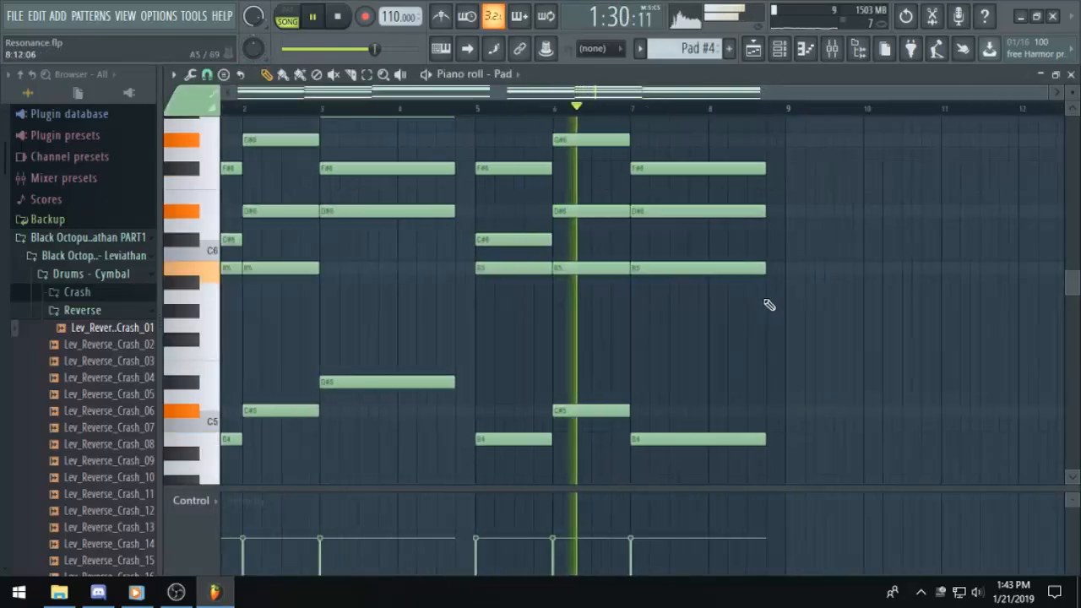
scroll(768, 305, down, 1)
scroll(767, 304, down, 3)
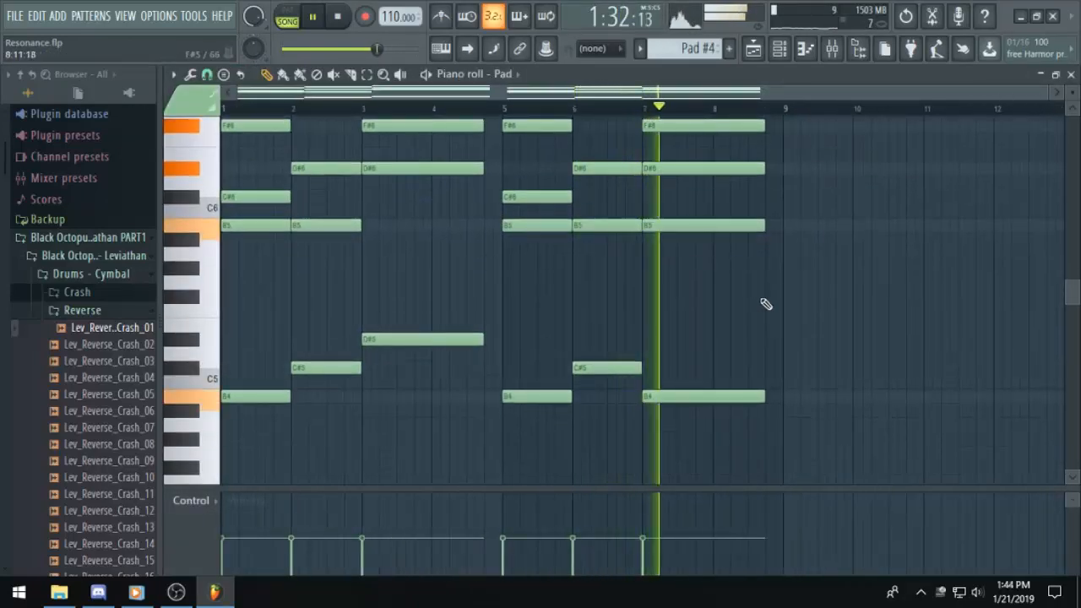
scroll(765, 313, up, 1)
key(space)
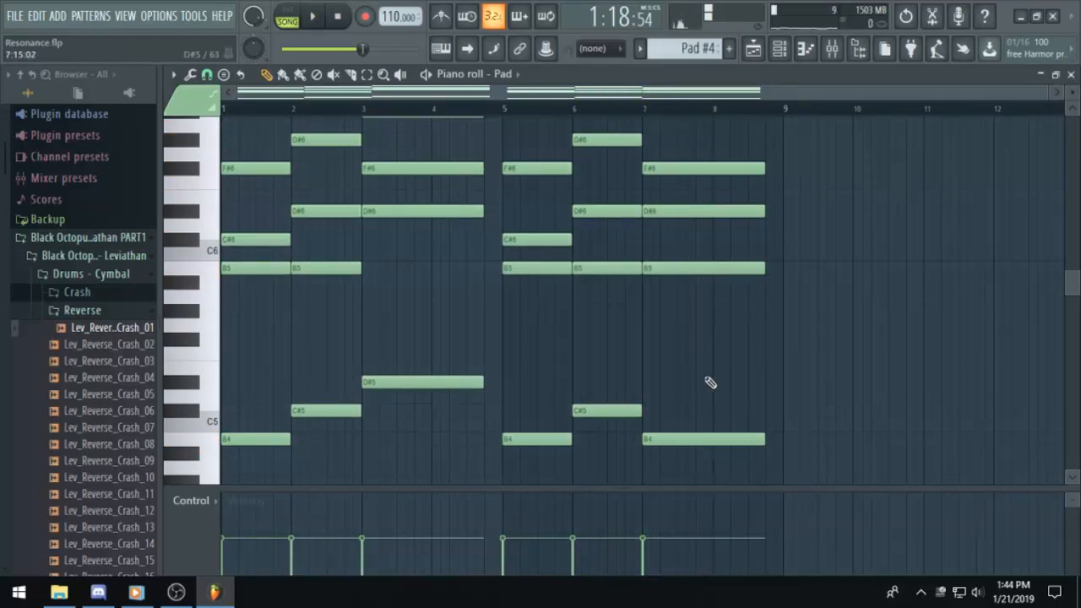
Return to the playlist and save the project.
click(754, 49)
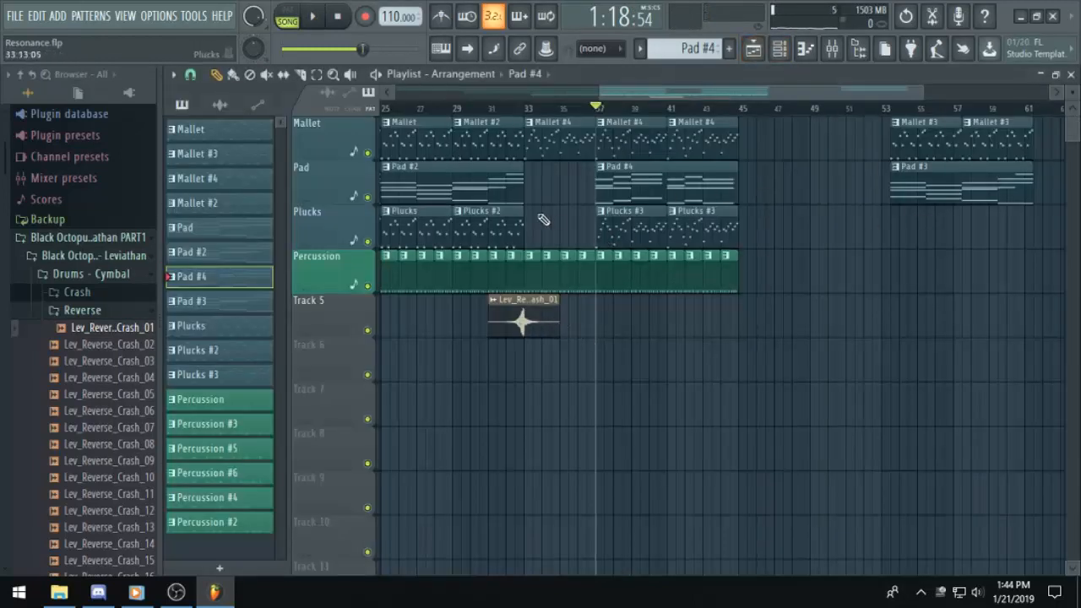
drag(696, 94, 487, 97)
key(ctrl+s)
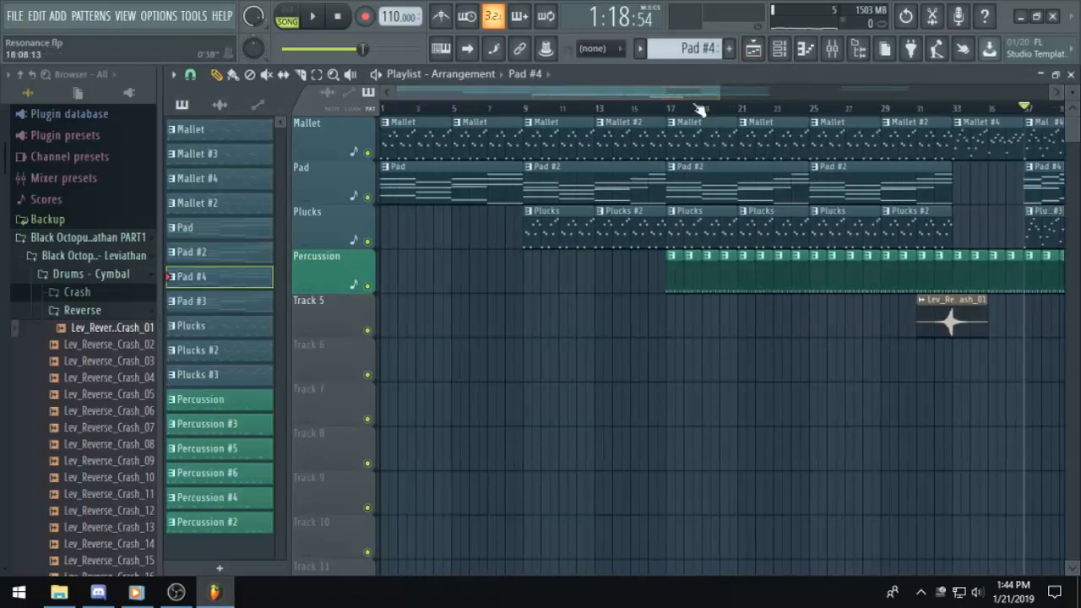
Place a second Lev_Reverse_Crash_01 clip on Track 5 starting at bar 43.
drag(689, 96, 853, 95)
scroll(793, 316, up, 2)
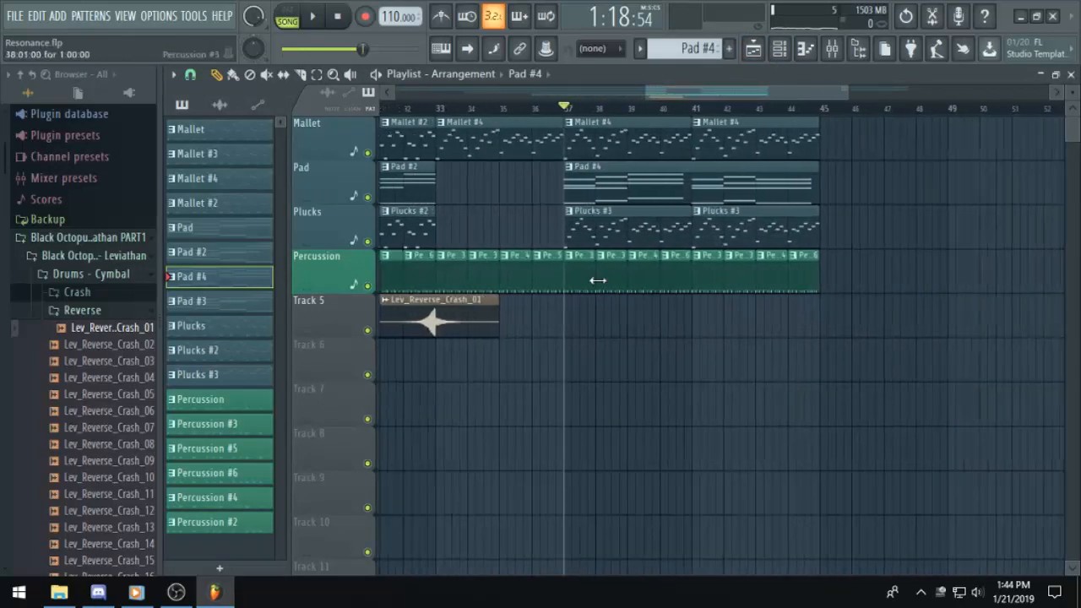
scroll(597, 280, down, 1)
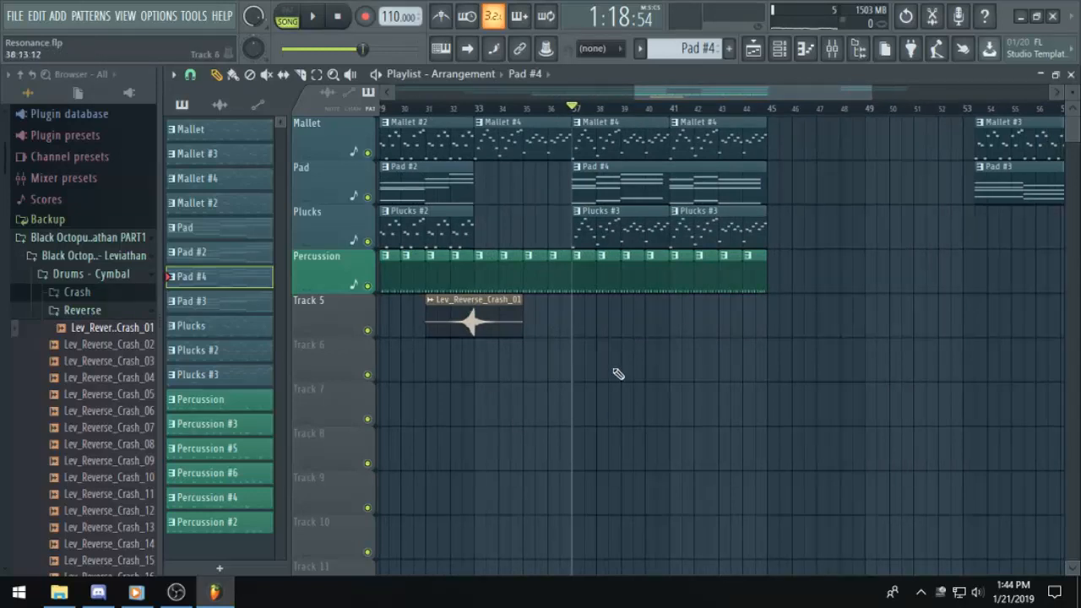
click(495, 321)
click(772, 314)
drag(785, 312, 748, 310)
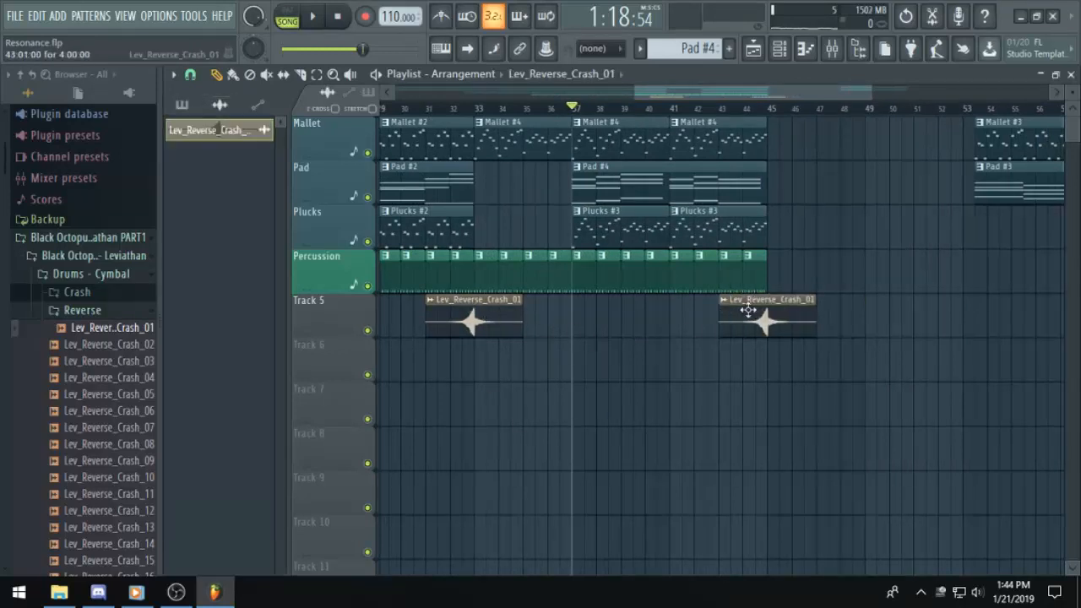
Select the two Mallet #3 clips and the Pad #3 clip and move them together to start at bar 45.
drag(861, 88, 886, 83)
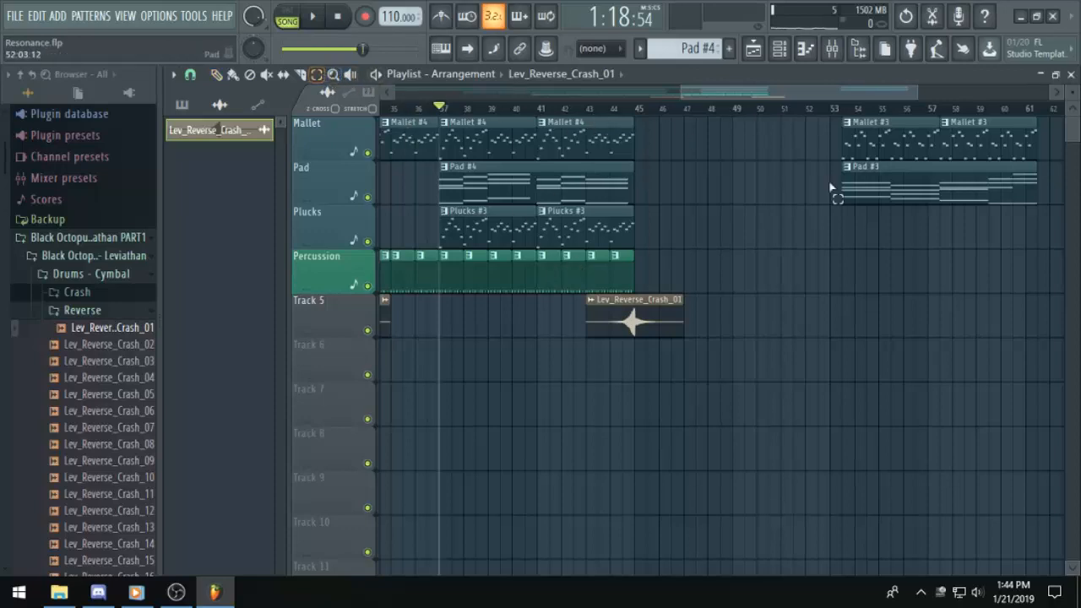
drag(843, 117, 1032, 243)
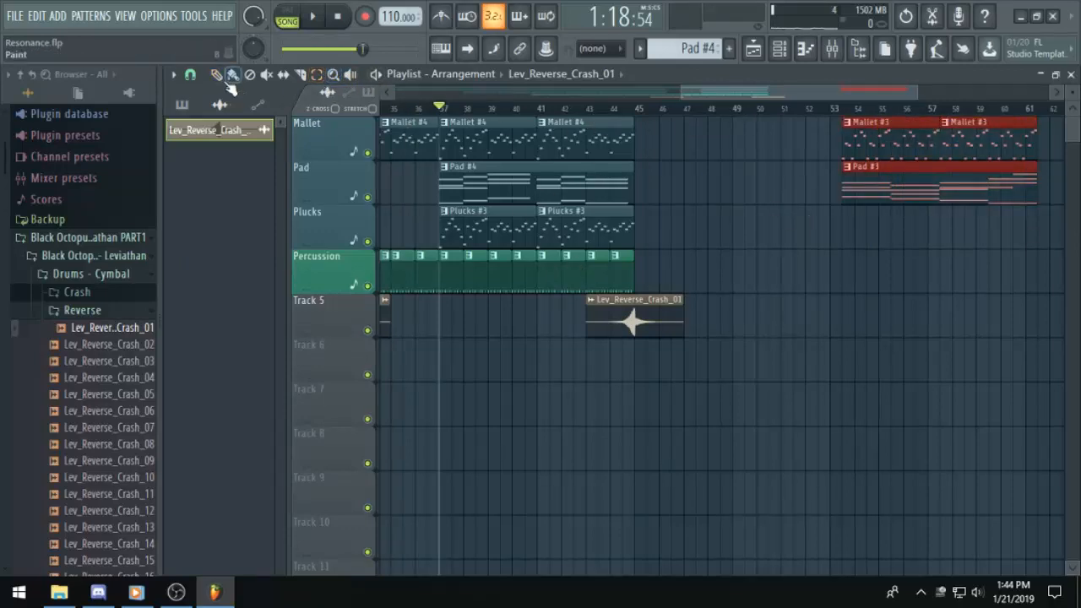
drag(985, 178, 702, 134)
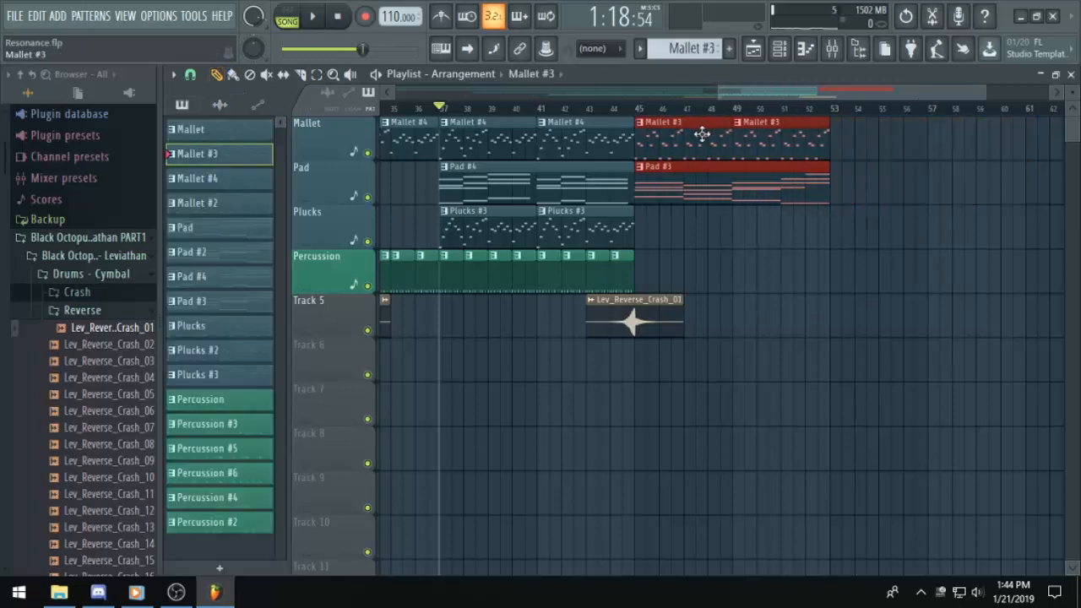
Play the arrangement from bar 41 to hear the reverse crash lead into the Mallet #3 and Pad #3 ending.
click(600, 110)
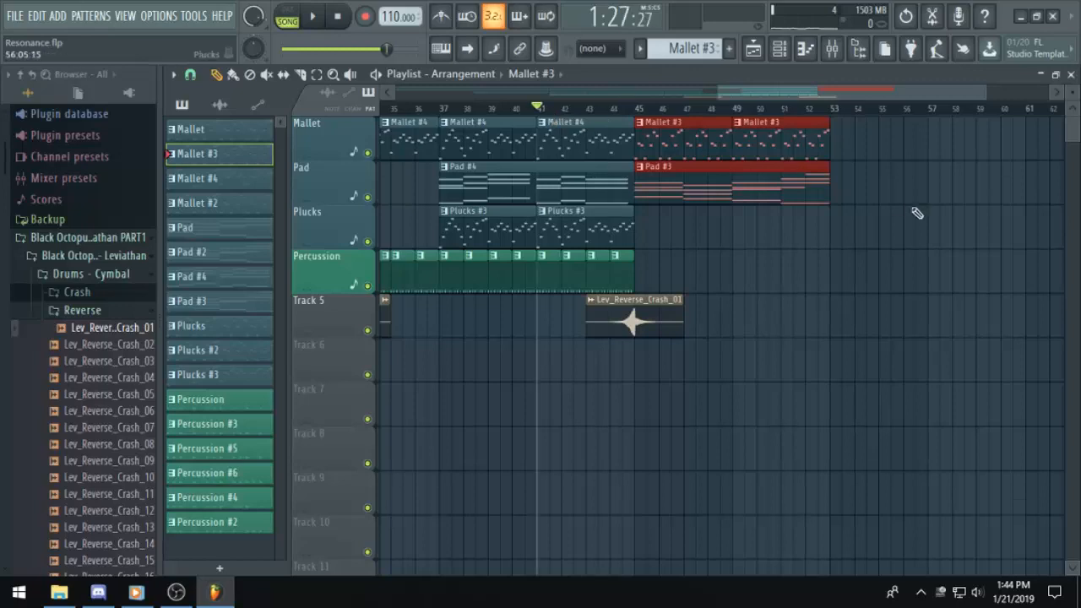
scroll(716, 253, up, 2)
drag(846, 90, 801, 95)
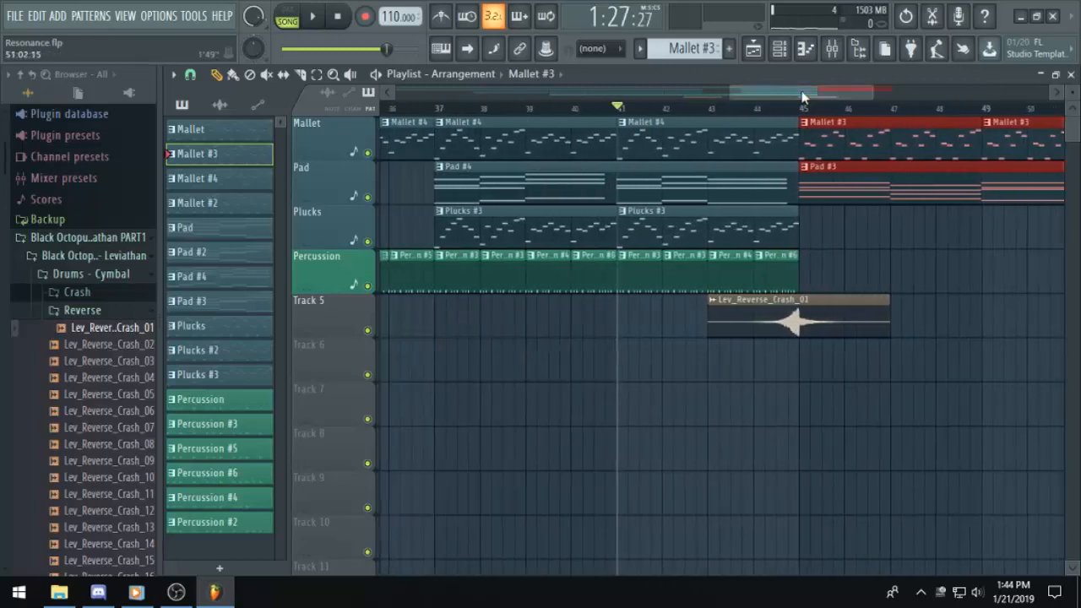
key(space)
scroll(949, 177, down, 2)
scroll(910, 157, down, 2)
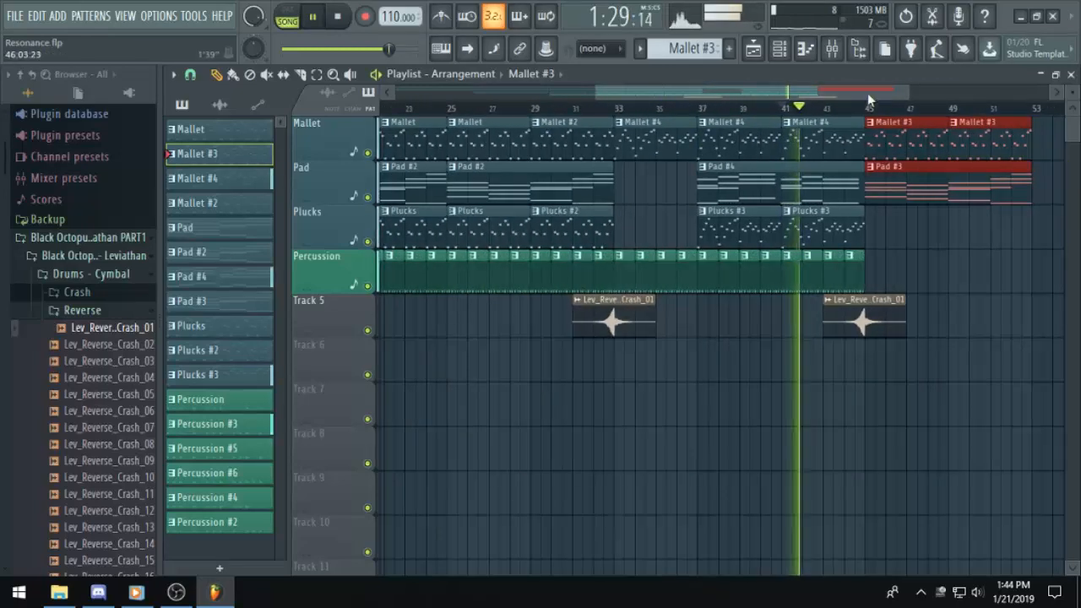
drag(868, 93, 897, 89)
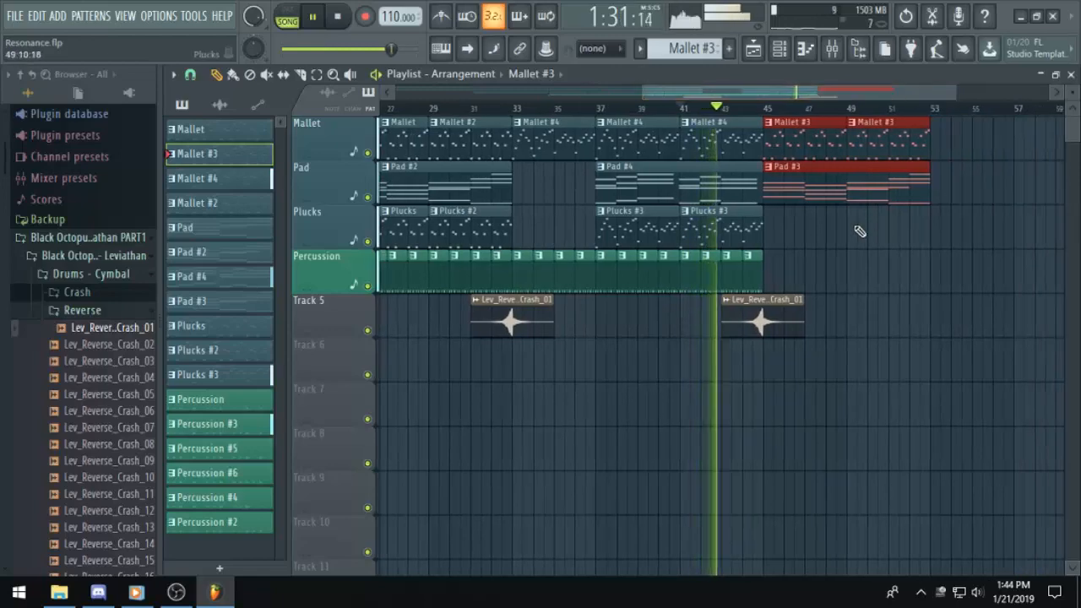
scroll(862, 254, up, 3)
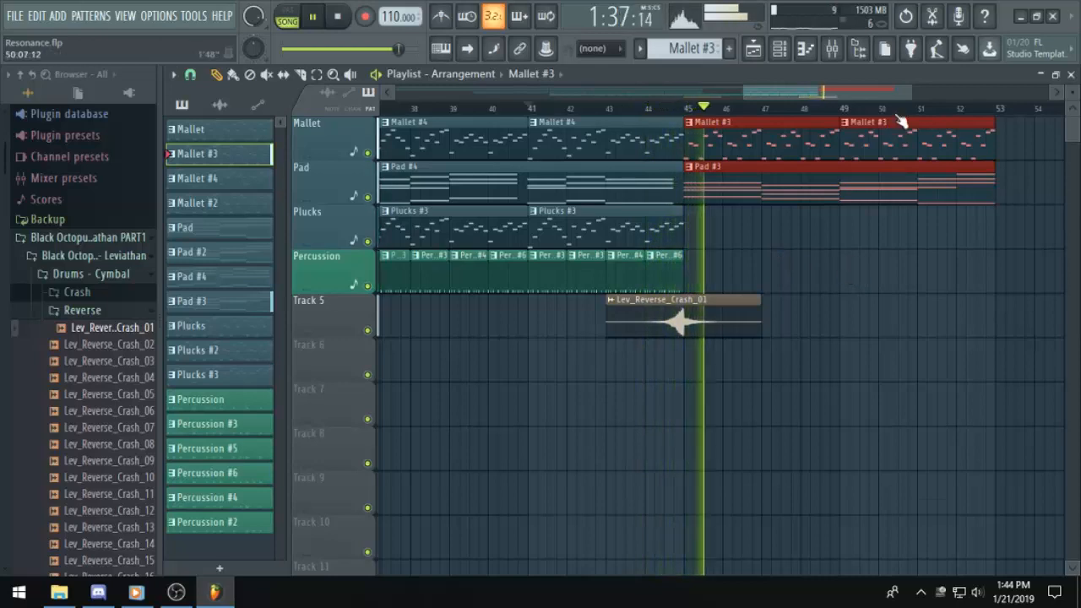
ctrl+scroll(878, 152, down, 1)
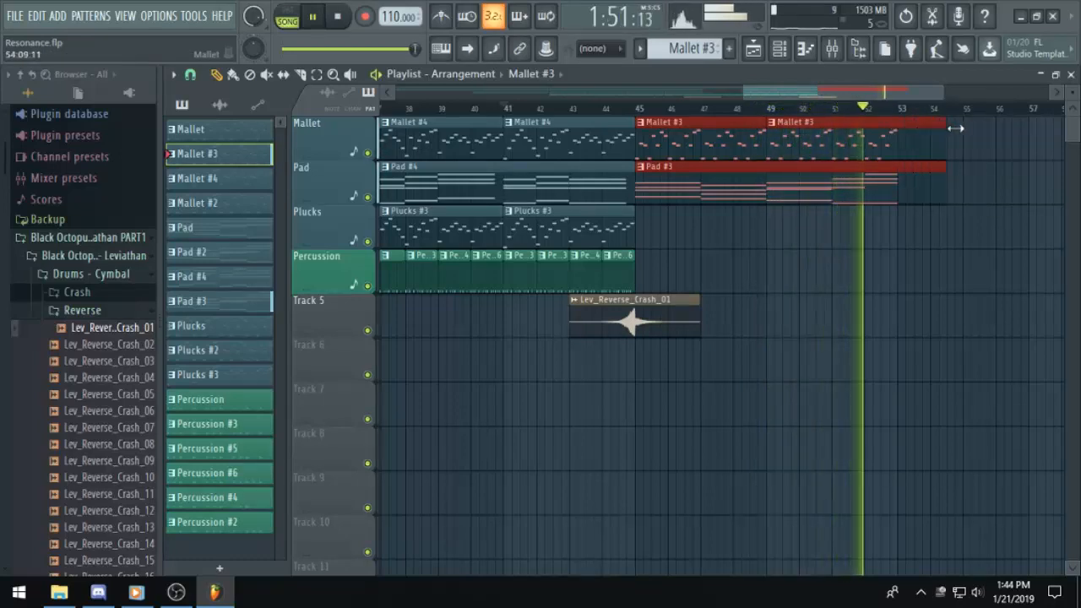
Extend the last Mallet #3 clip and the Pad #3 clip to end at bar 56, and stop playback.
drag(897, 126, 971, 126)
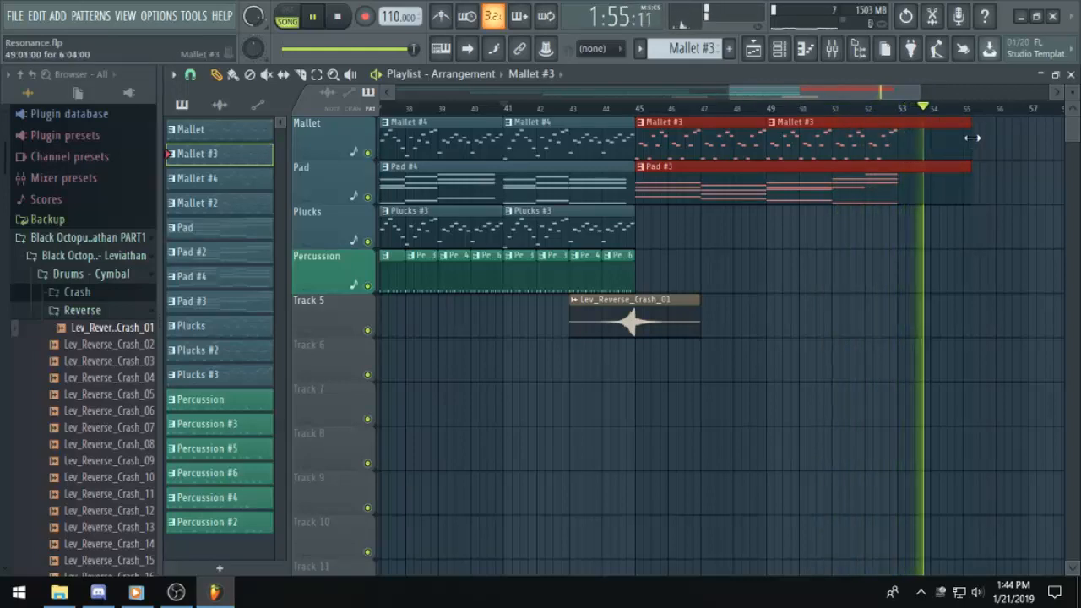
drag(972, 138, 1000, 133)
scroll(872, 200, down, 1)
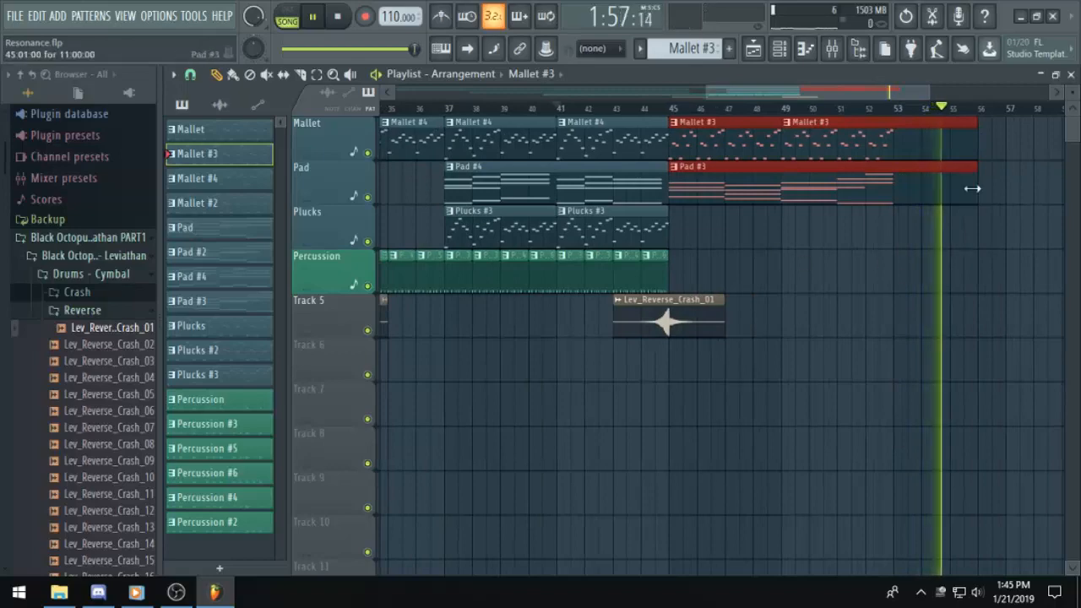
key(space)
scroll(611, 245, down, 3)
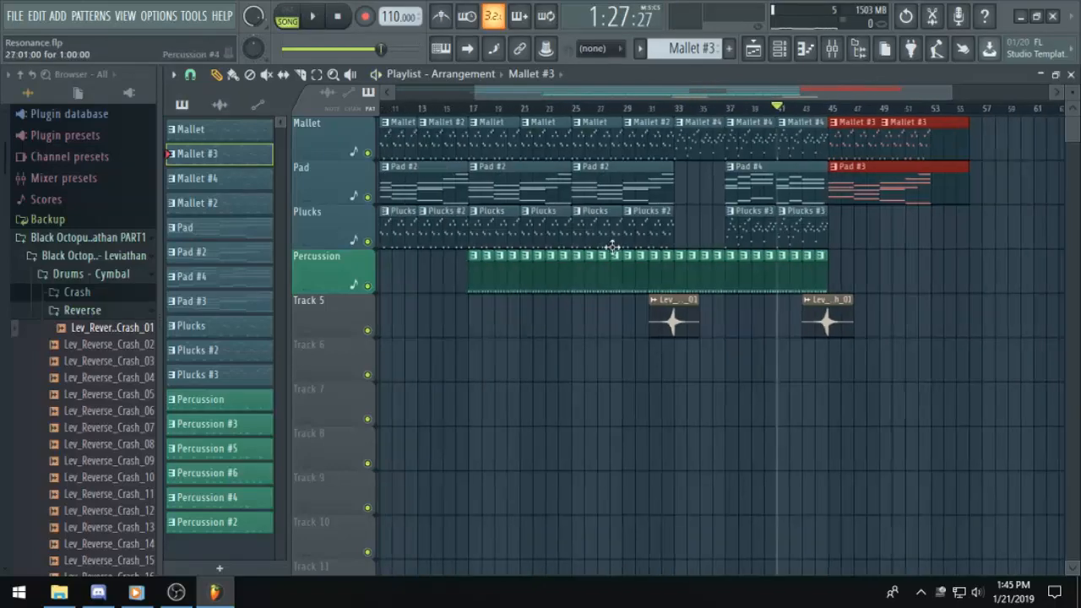
drag(790, 95, 666, 98)
scroll(878, 248, down, 1)
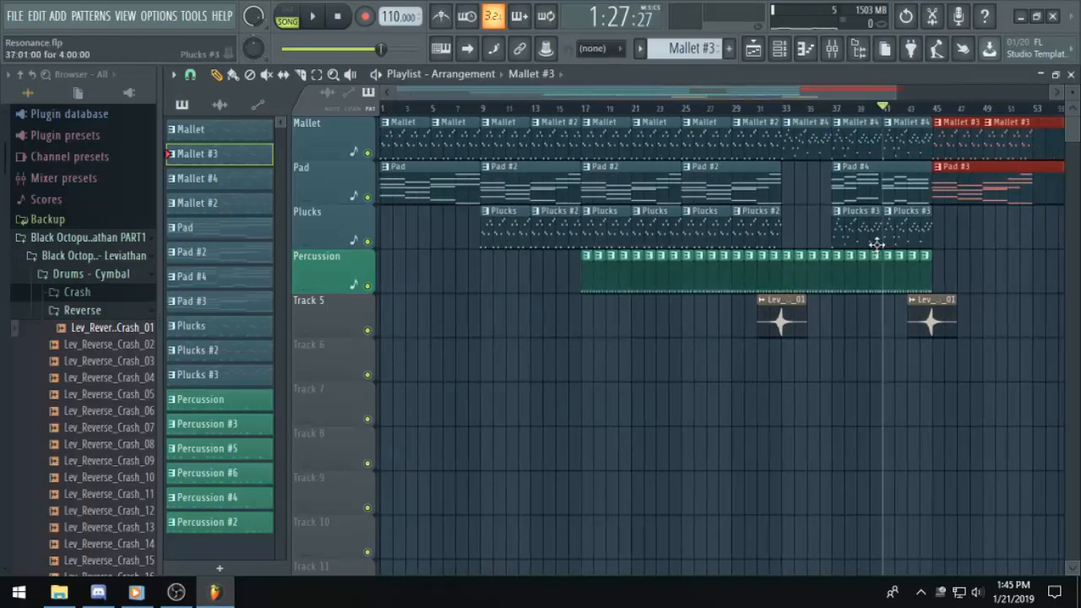
drag(771, 89, 822, 86)
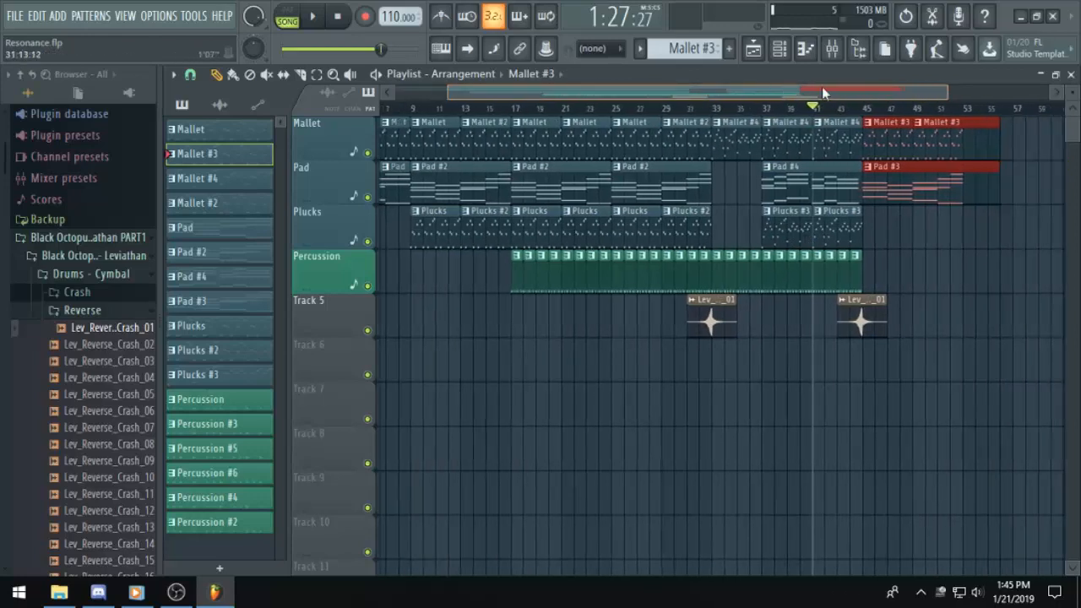